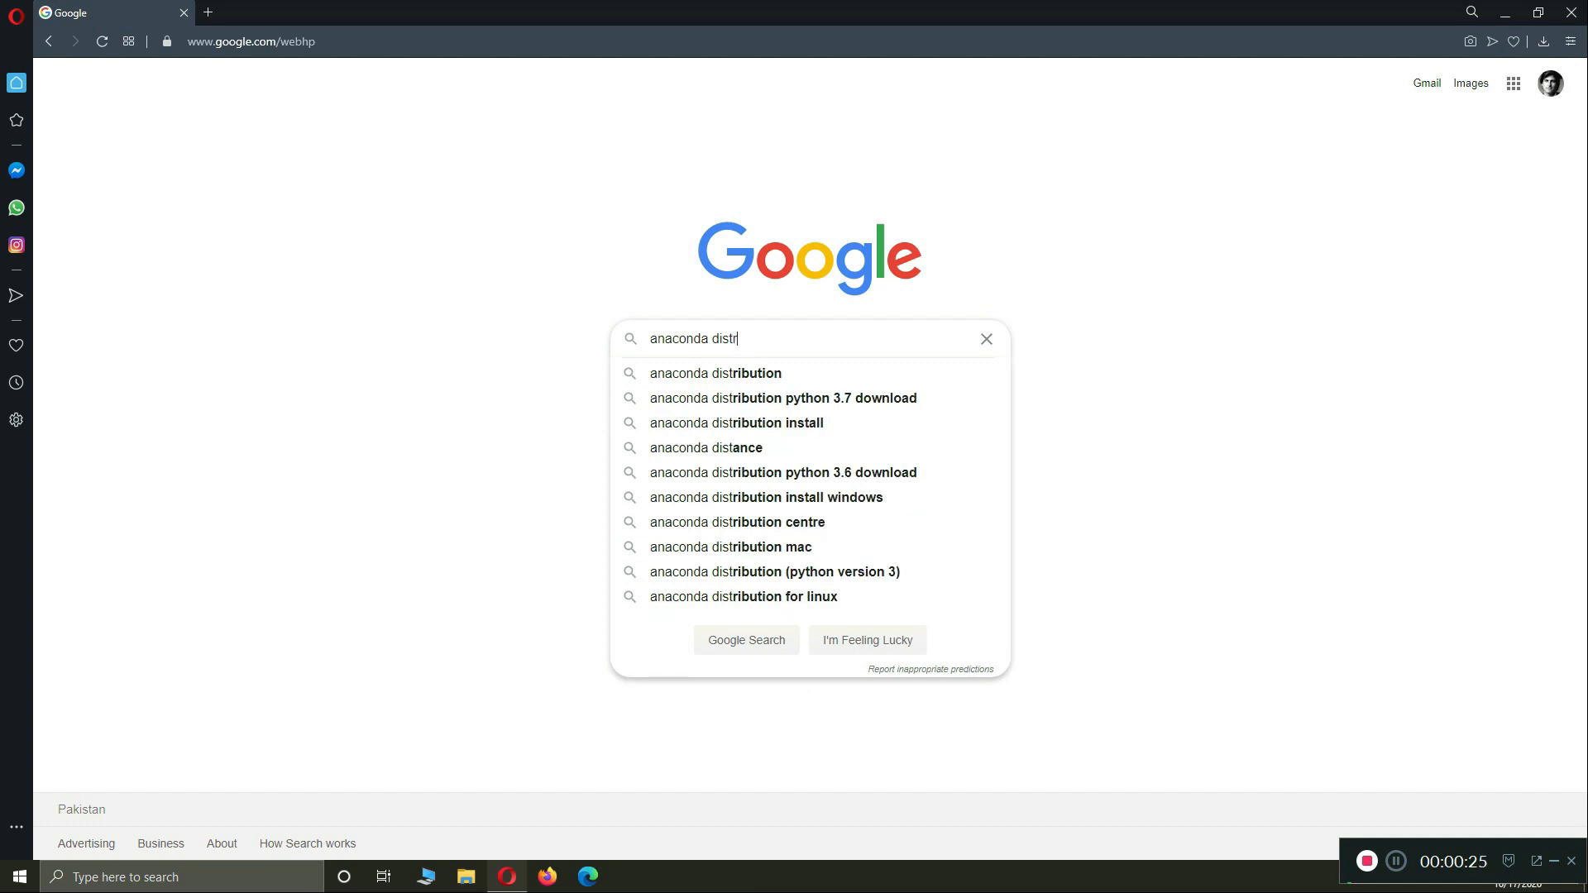
# Search Google for "anaconda distribution" and open the Individual Edition page on anaconda.com.
pyautogui.write('but')
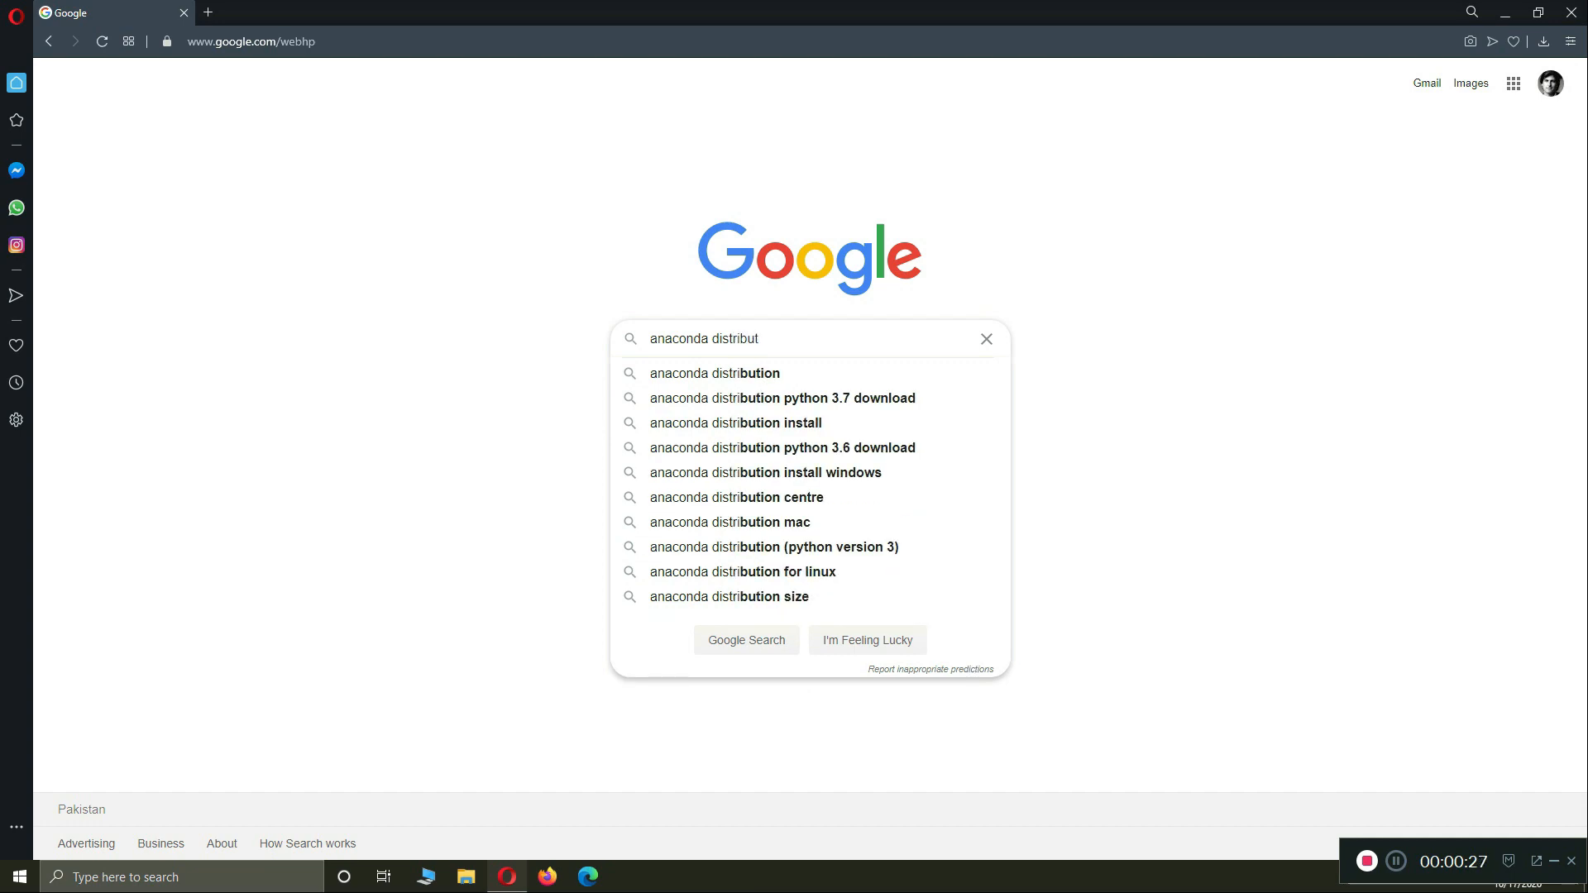
pyautogui.press('Down')
pyautogui.press('Return')
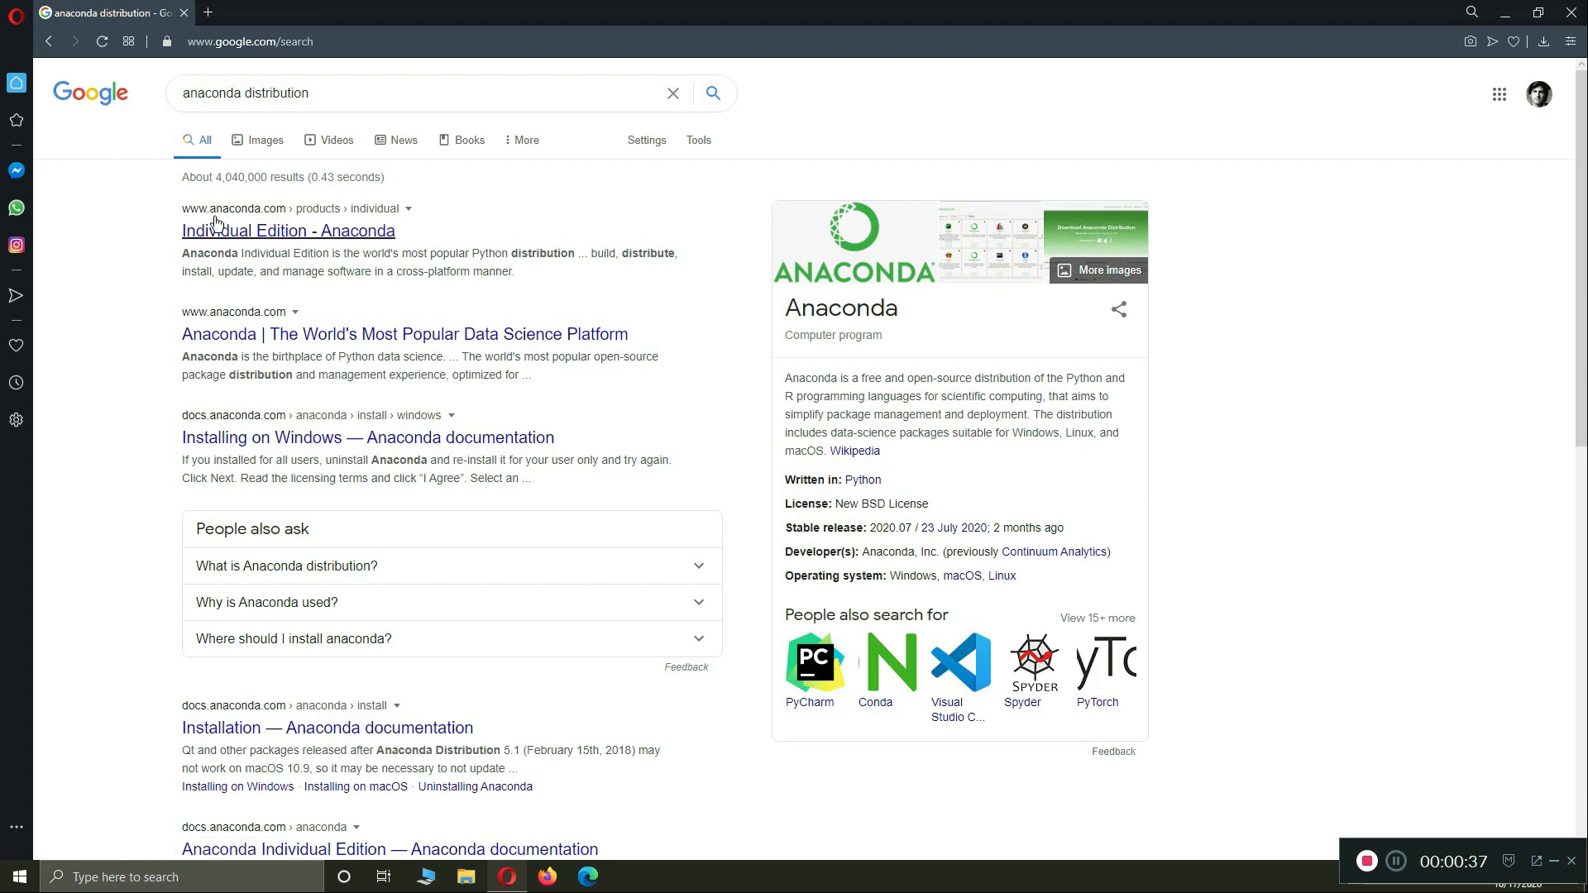
pyautogui.click(267, 241)
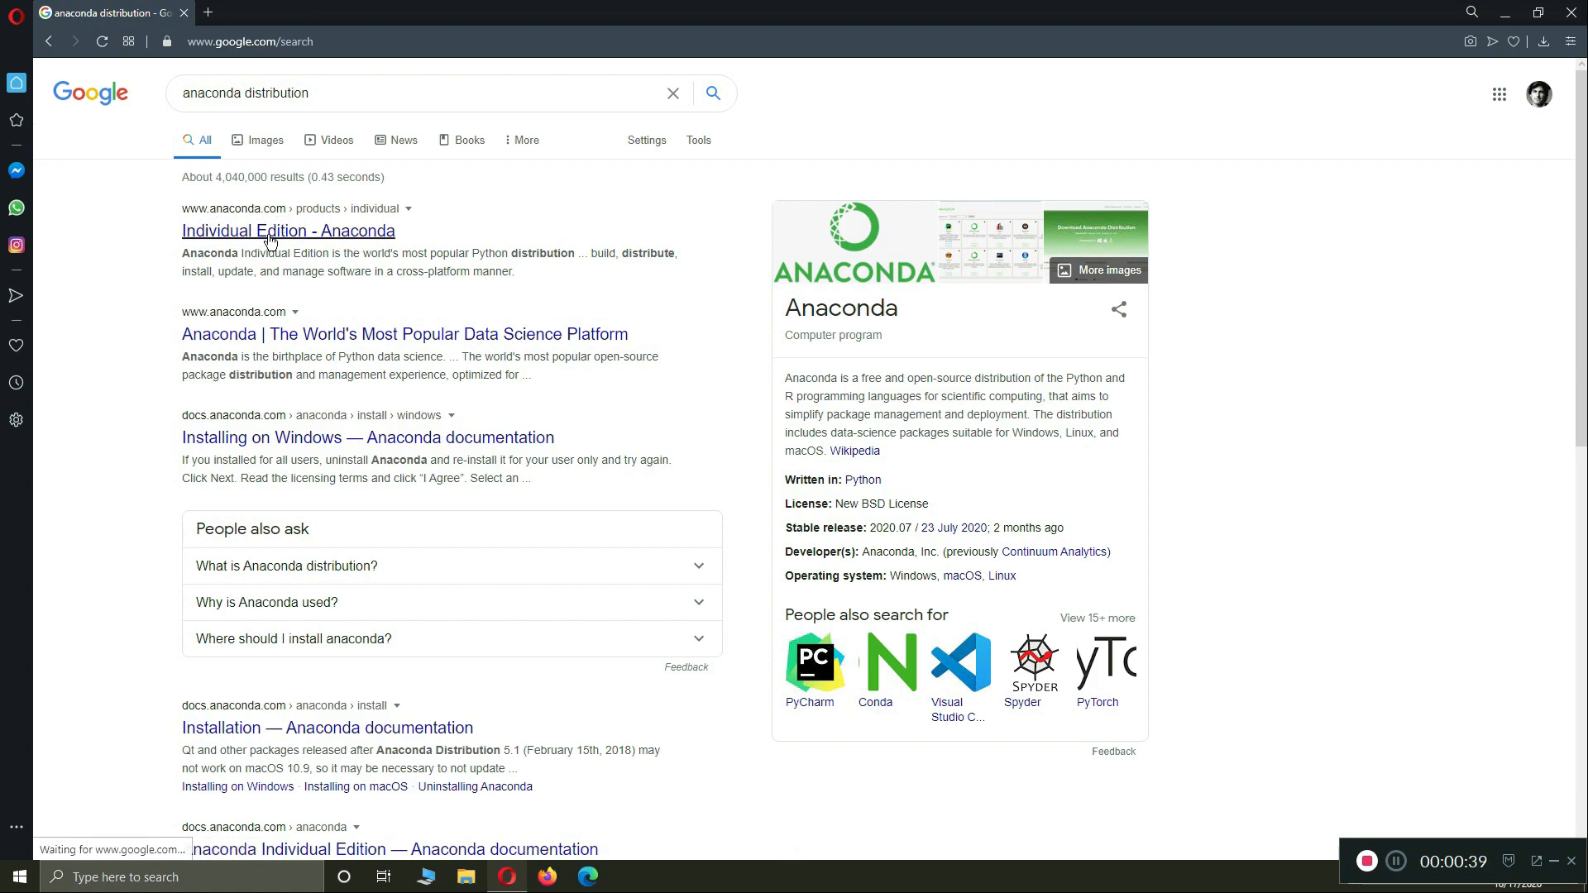
pyautogui.click(455, 42)
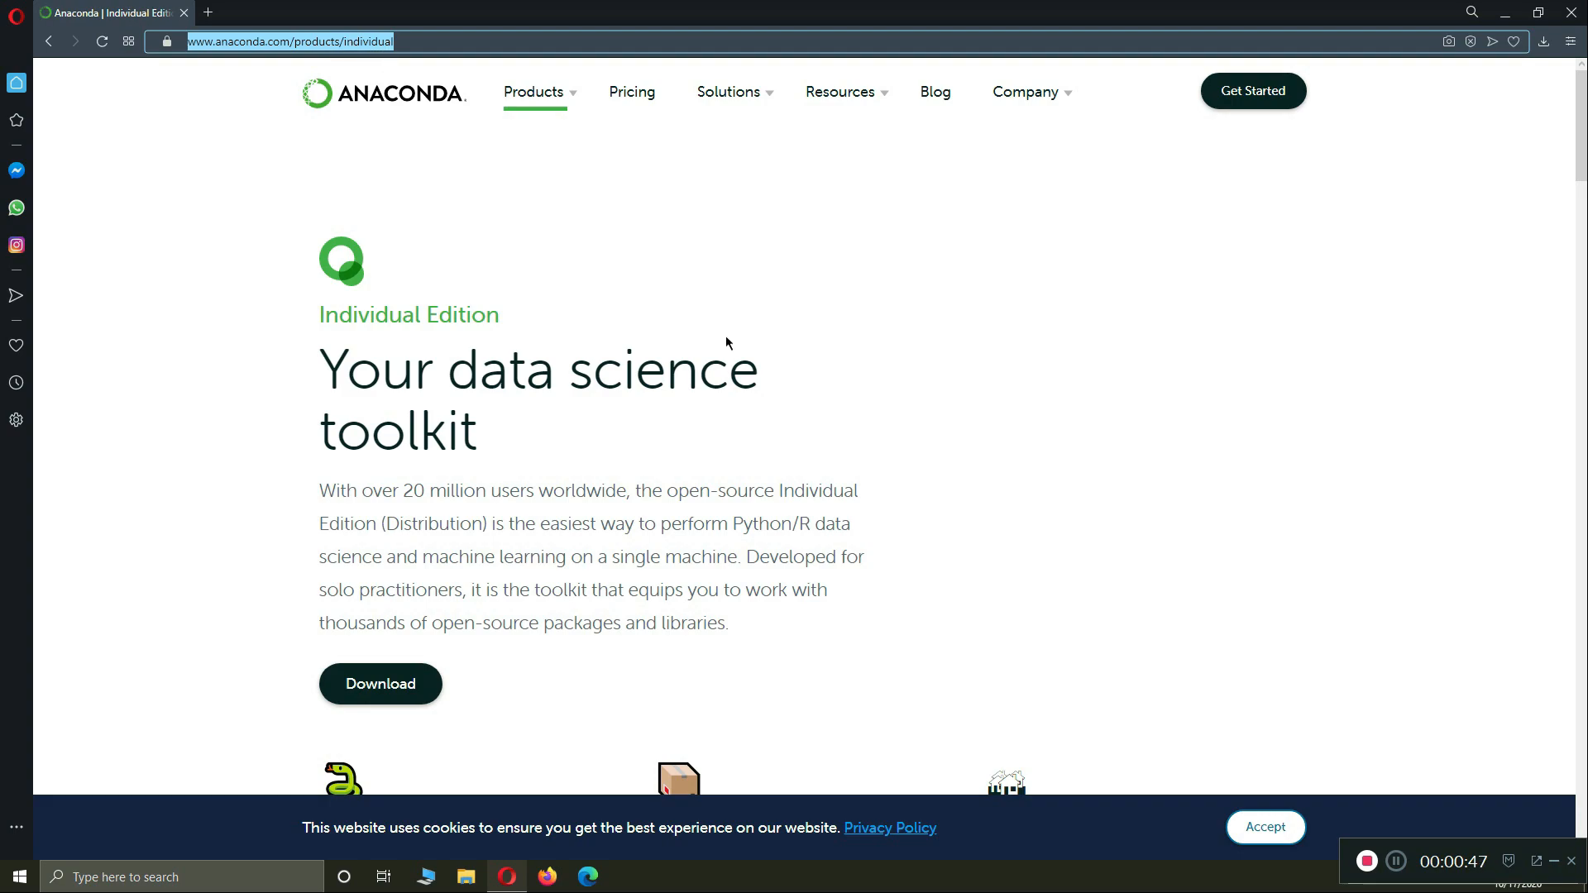
# Download the Windows 64-Bit Graphical Installer for Python 3.8 and save it in the Downloads folder.
pyautogui.moveTo(1577, 168); pyautogui.dragTo(1577, 210)
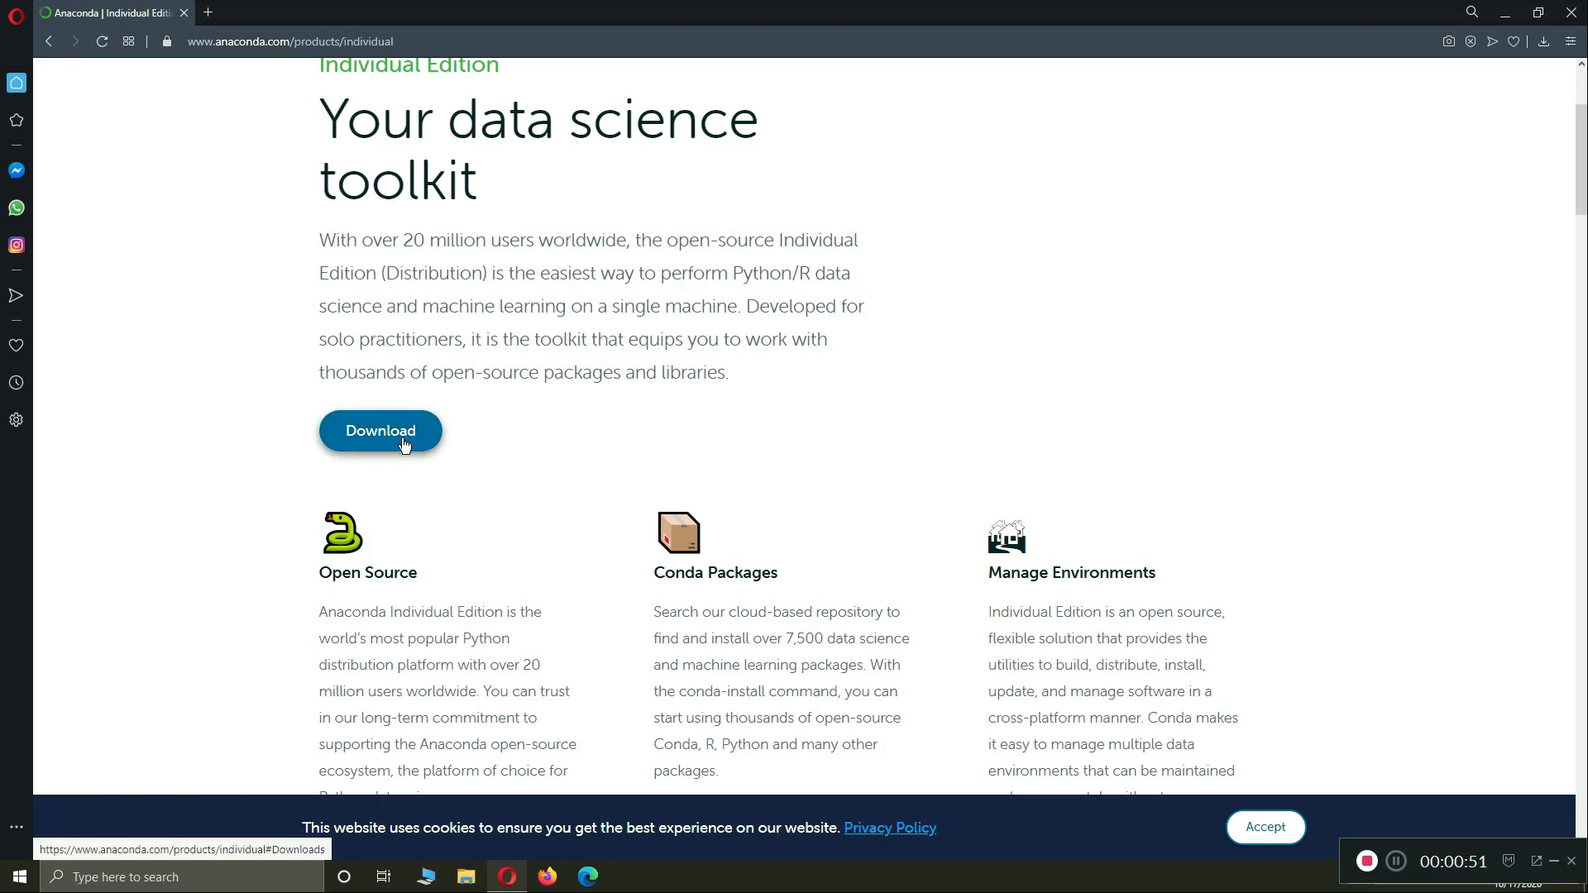
pyautogui.click(404, 444)
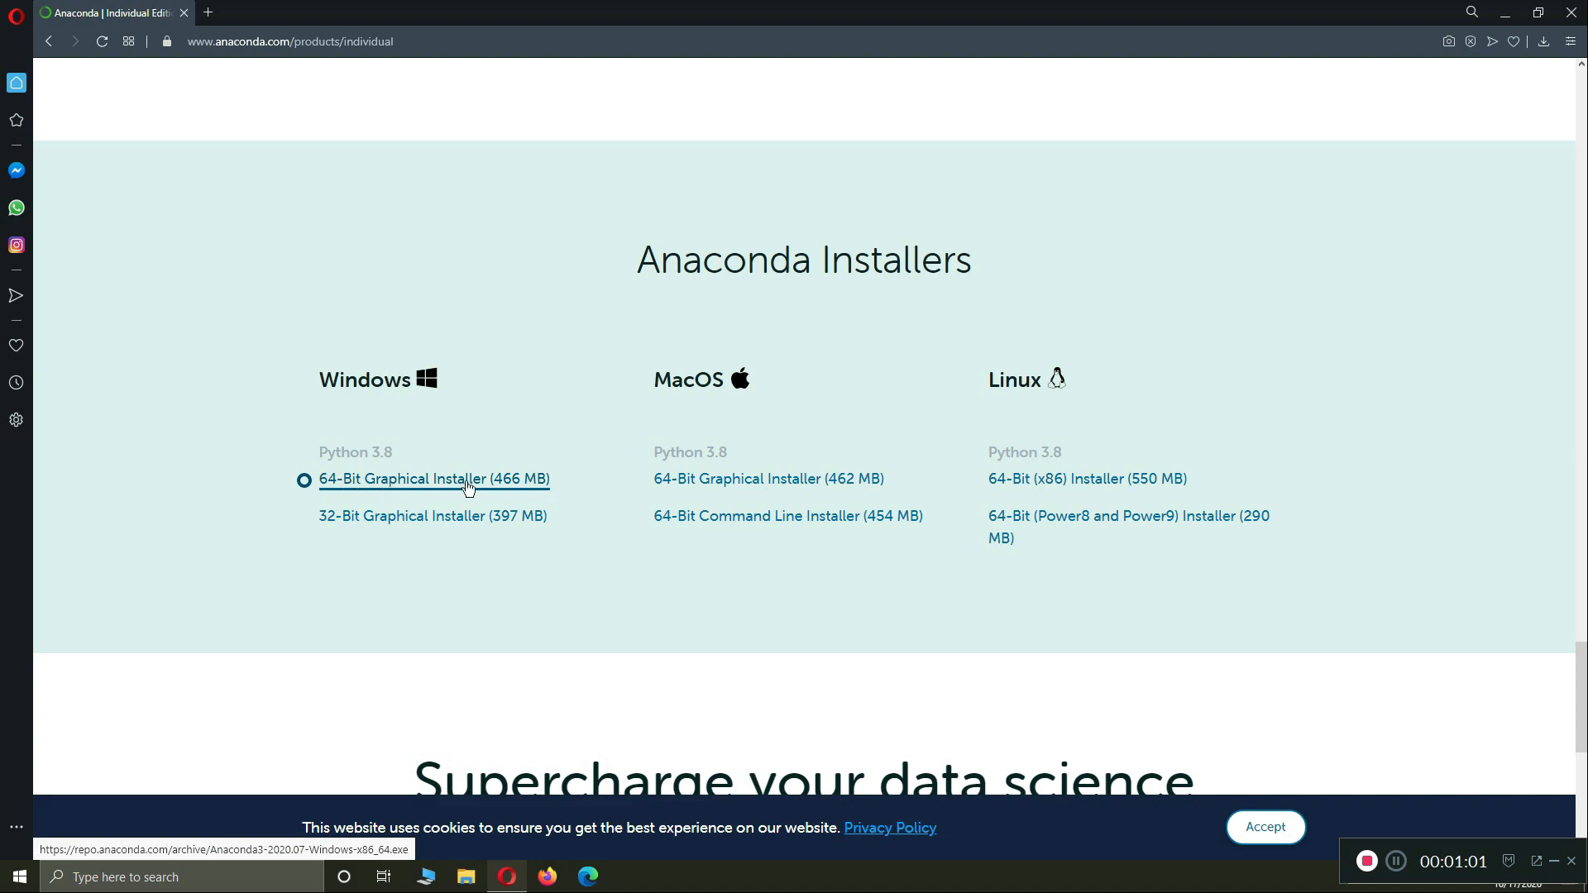
pyautogui.click(441, 488)
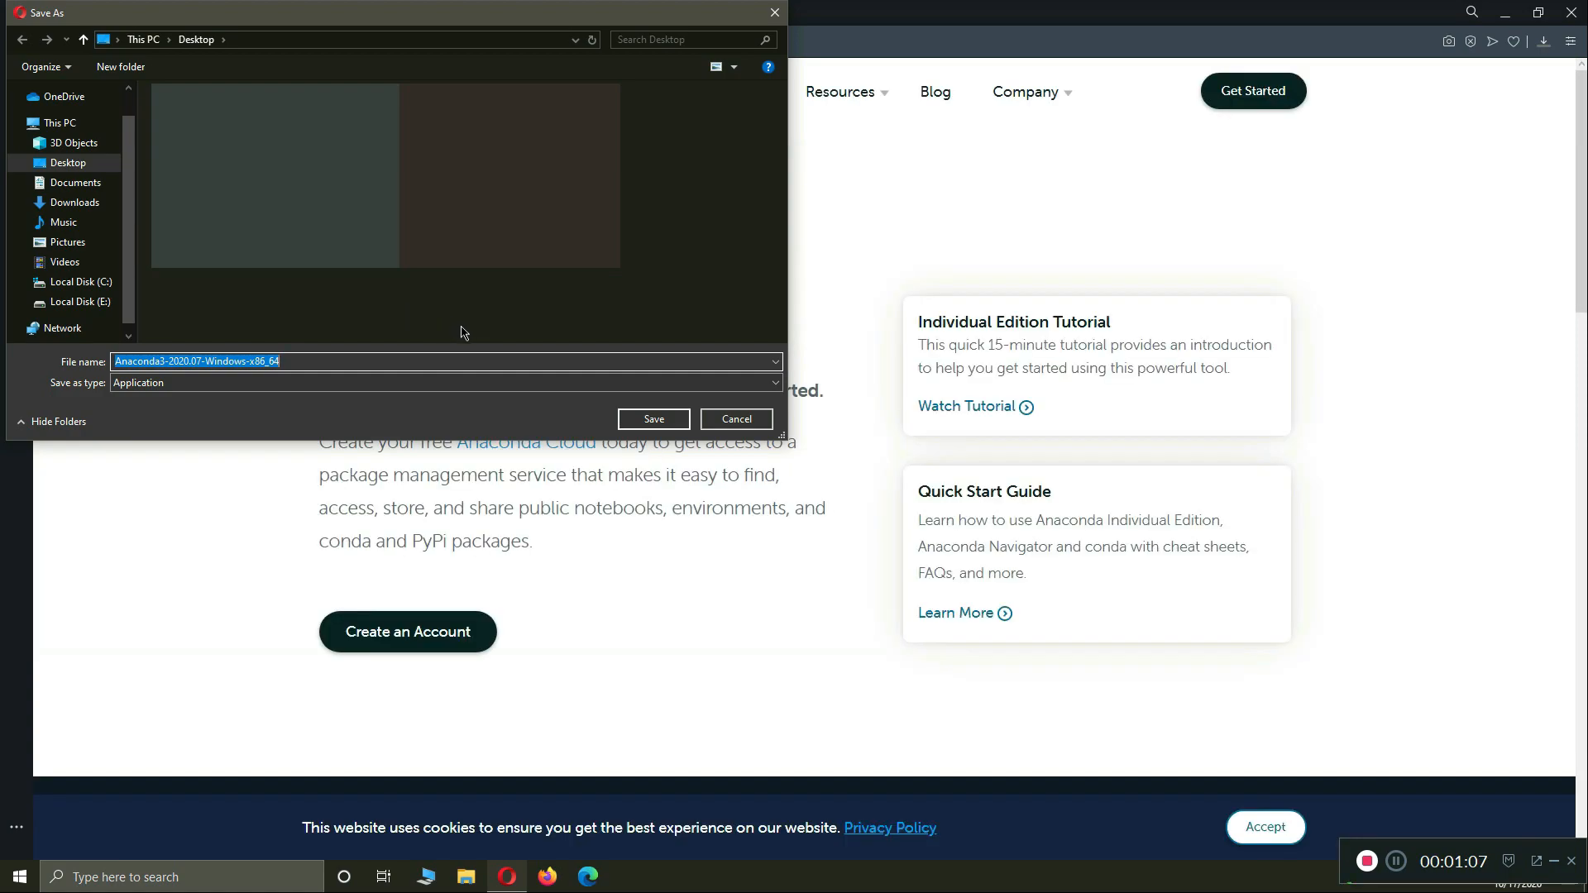
pyautogui.click(74, 165)
pyautogui.click(75, 207)
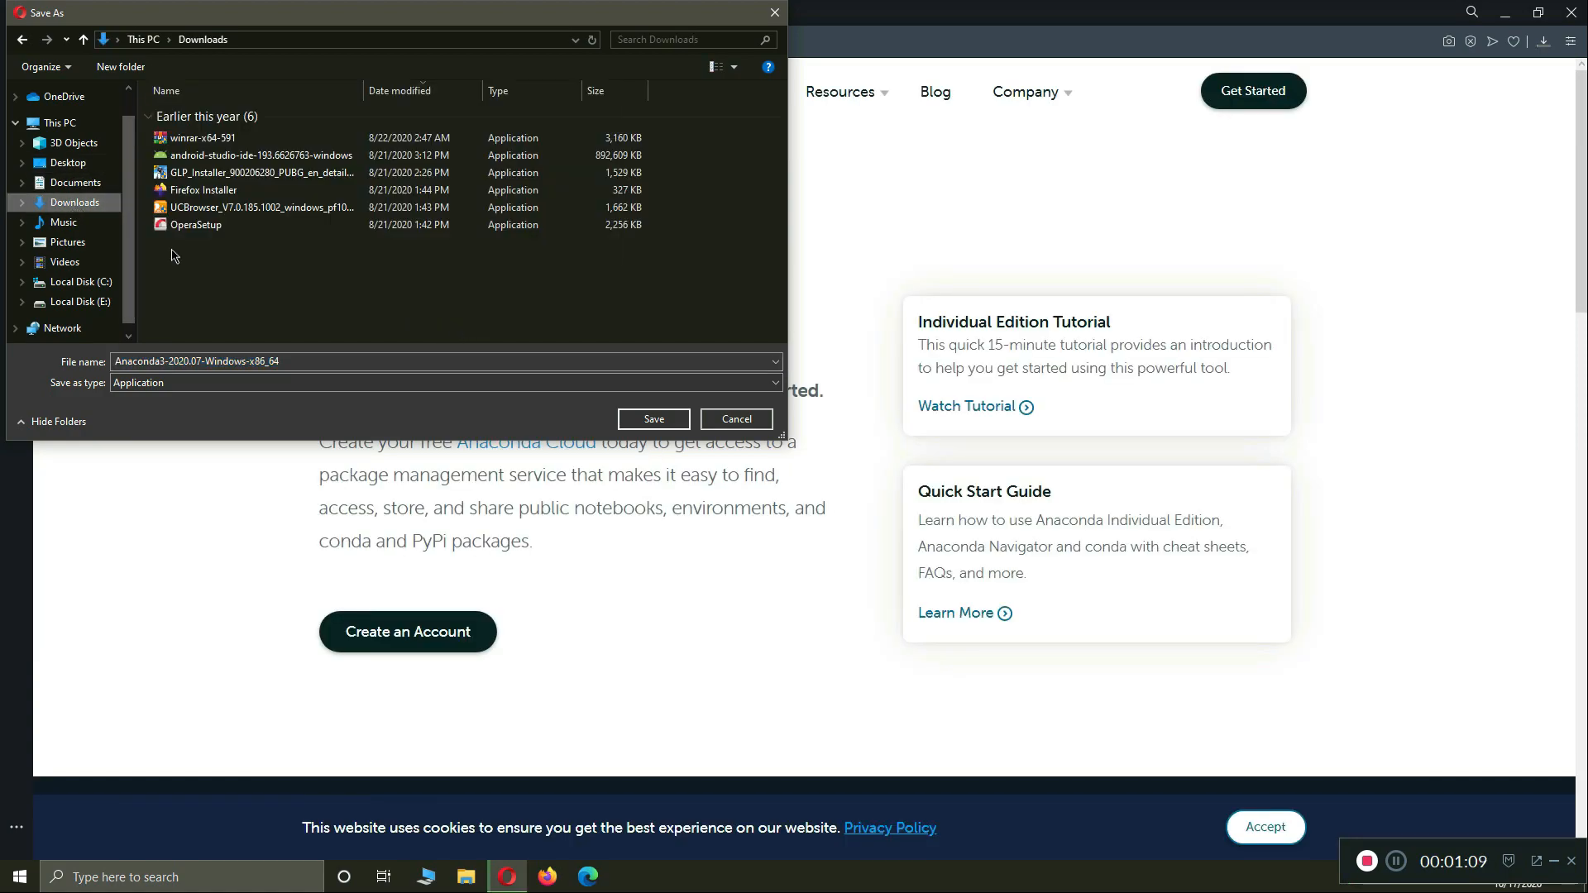
pyautogui.click(672, 422)
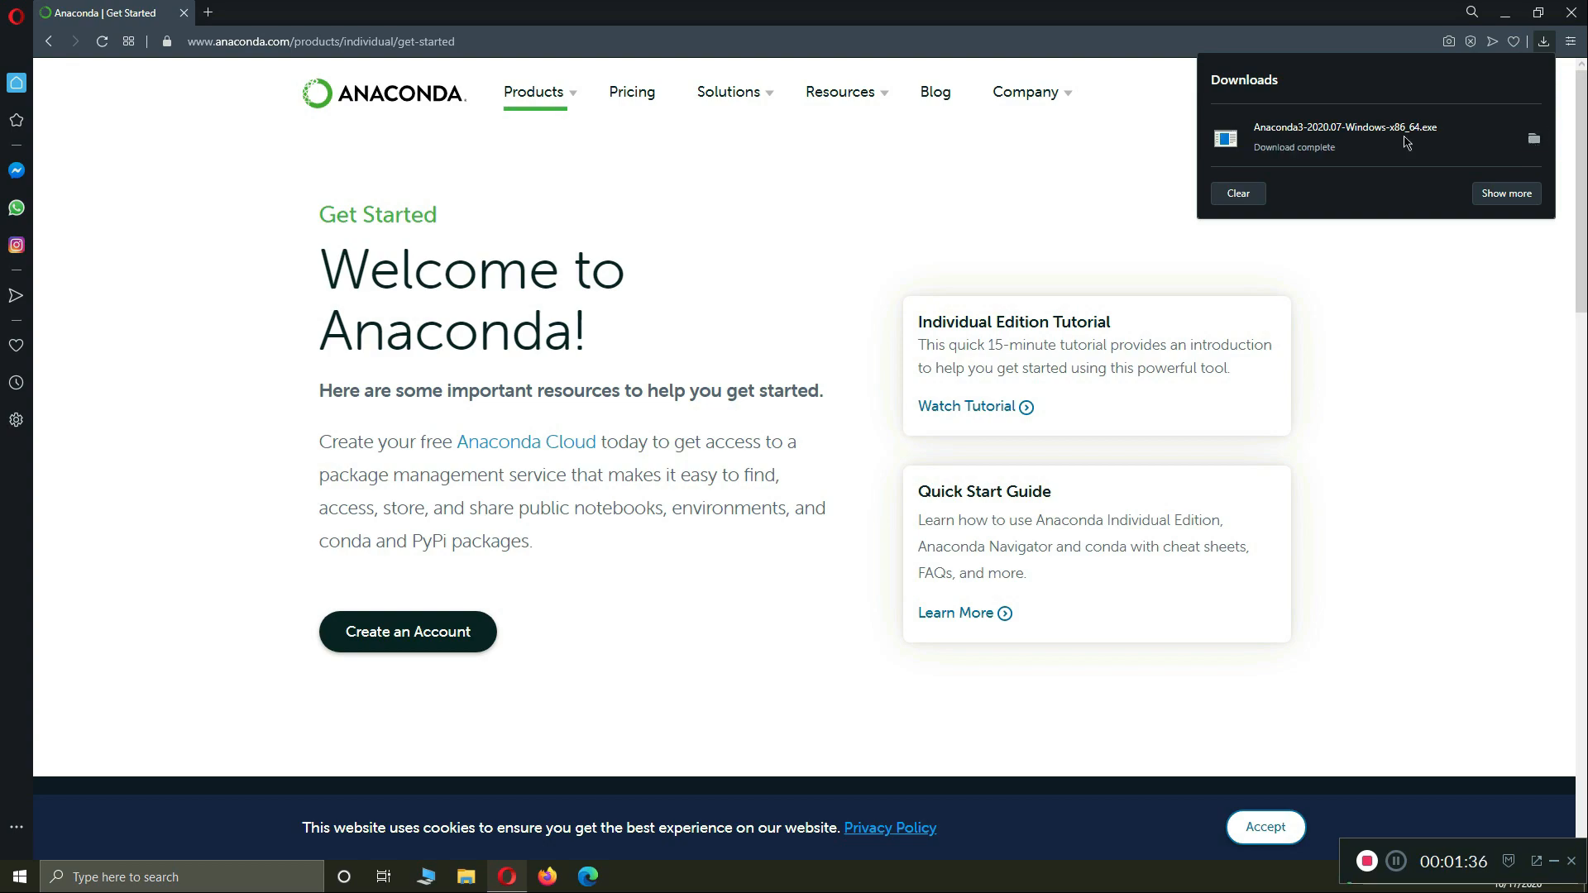
# Show the downloaded Anaconda3-2020.07-Windows-x86_64 installer in its folder and run it.
pyautogui.click(1534, 140)
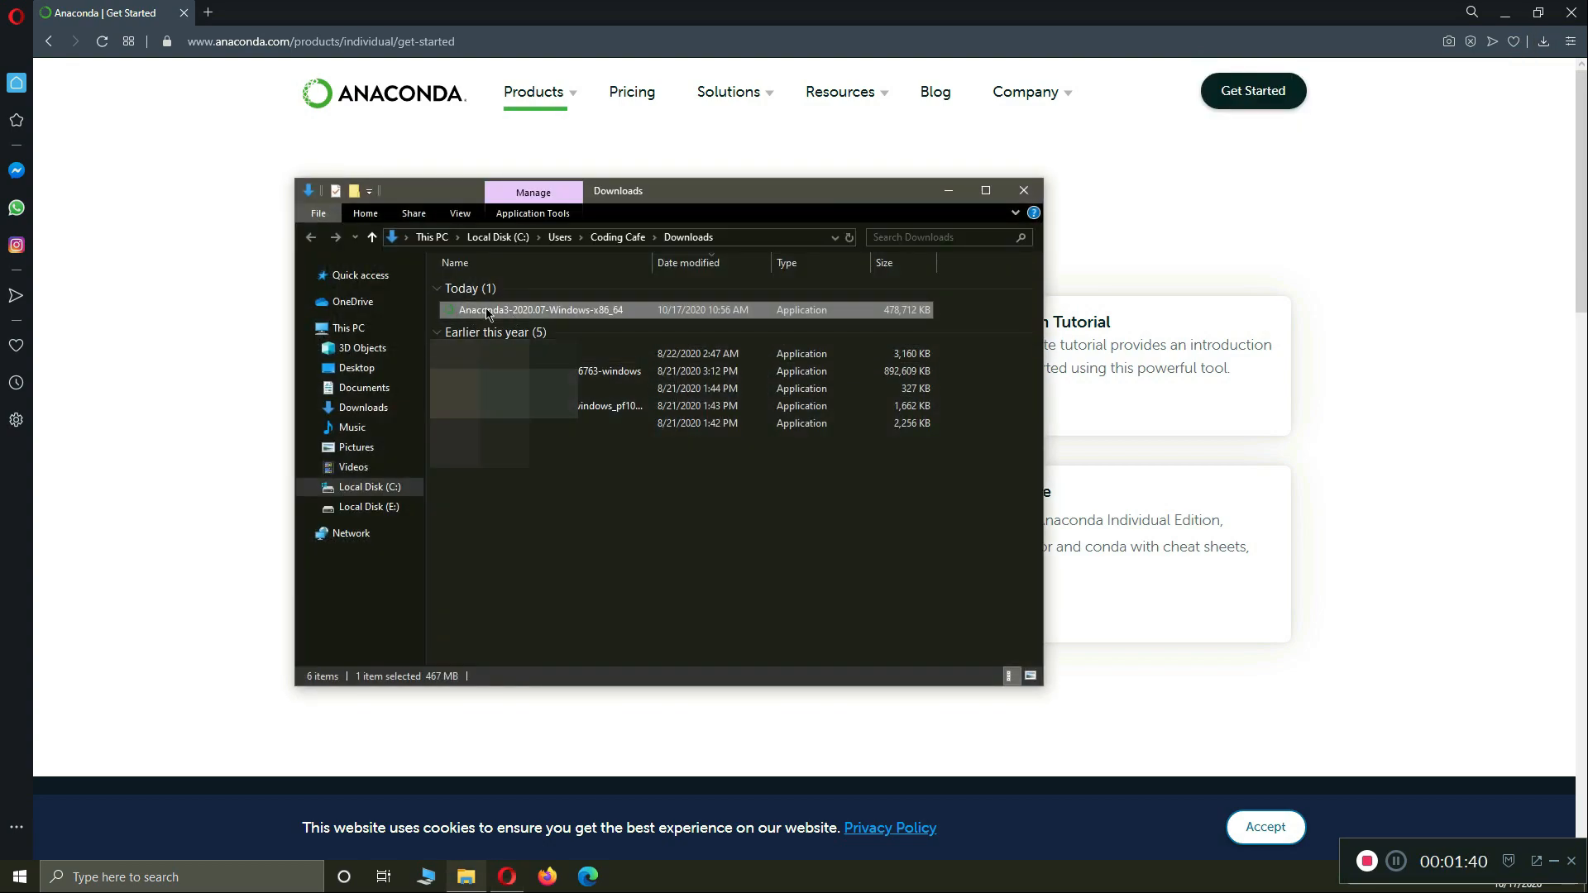
pyautogui.click(363, 408)
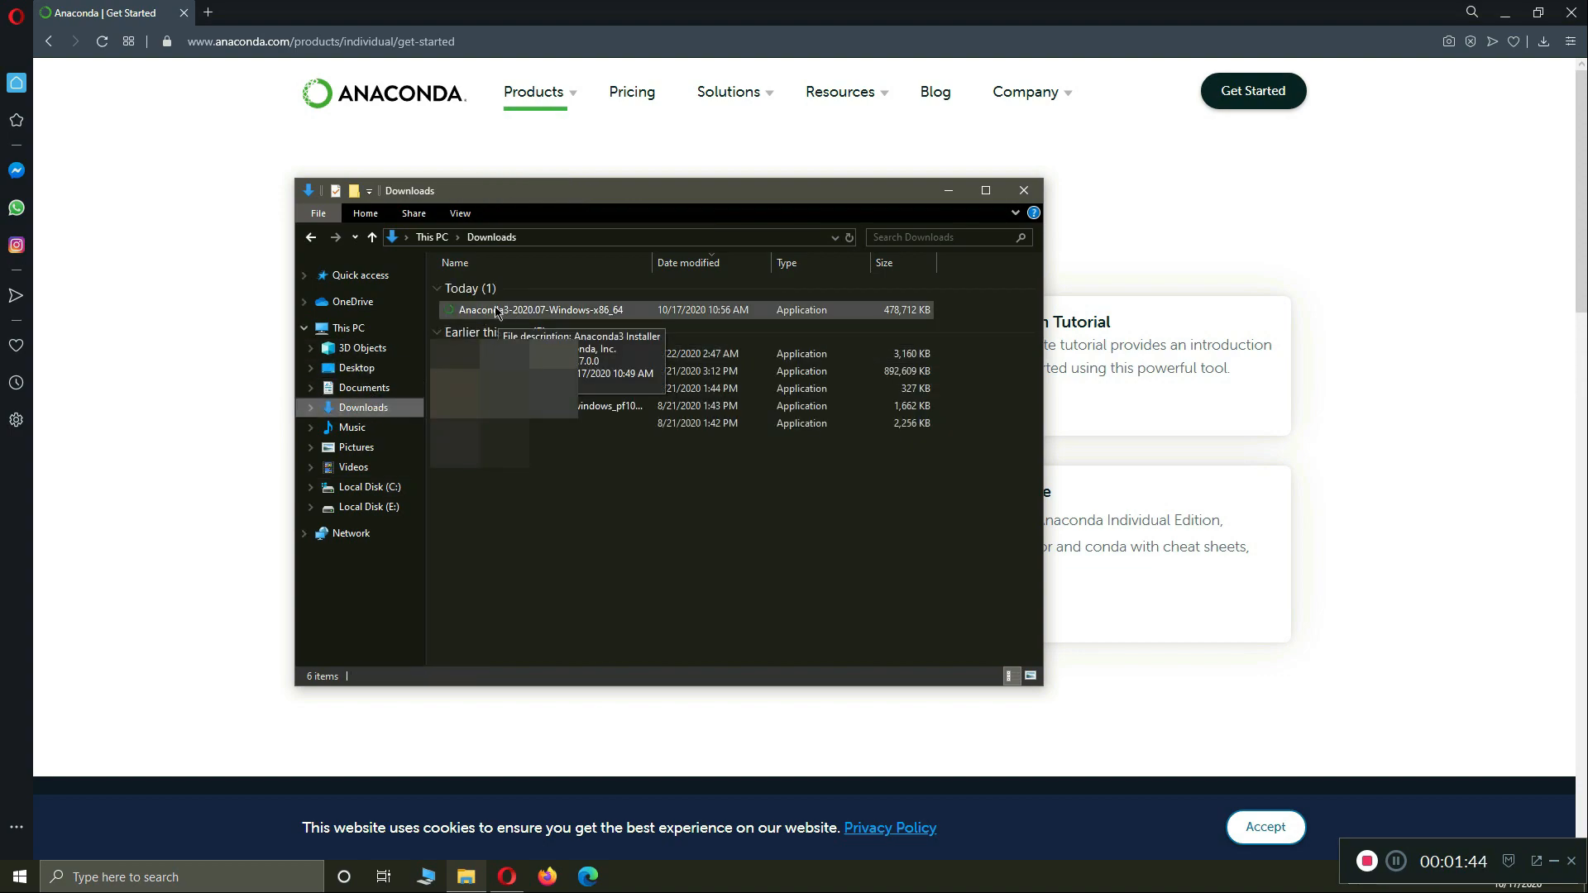
pyautogui.click(502, 313)
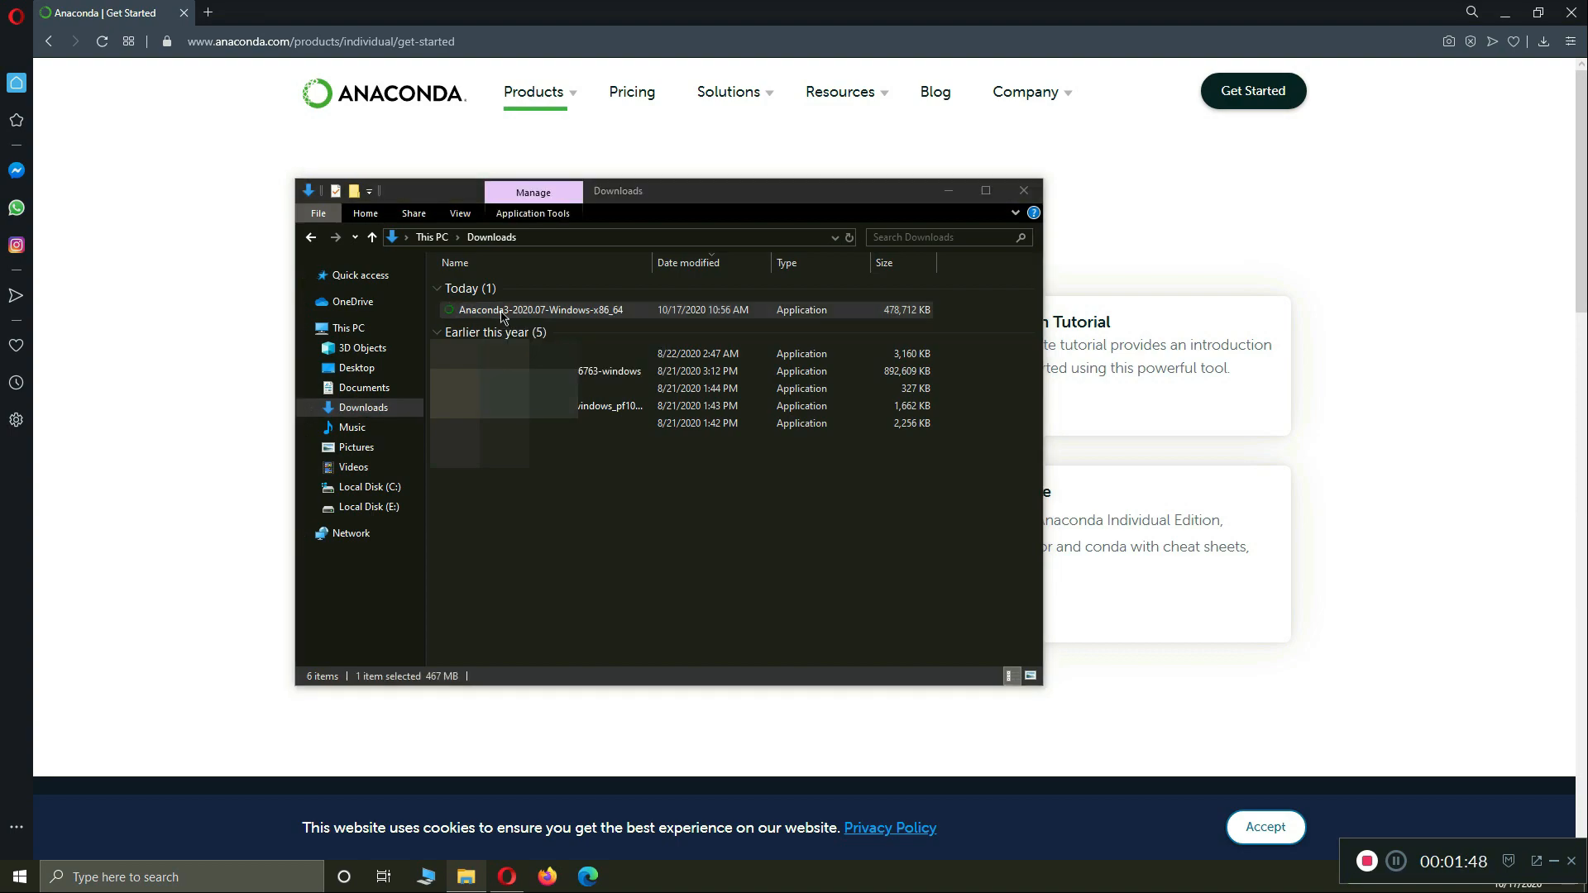
pyautogui.click(502, 313)
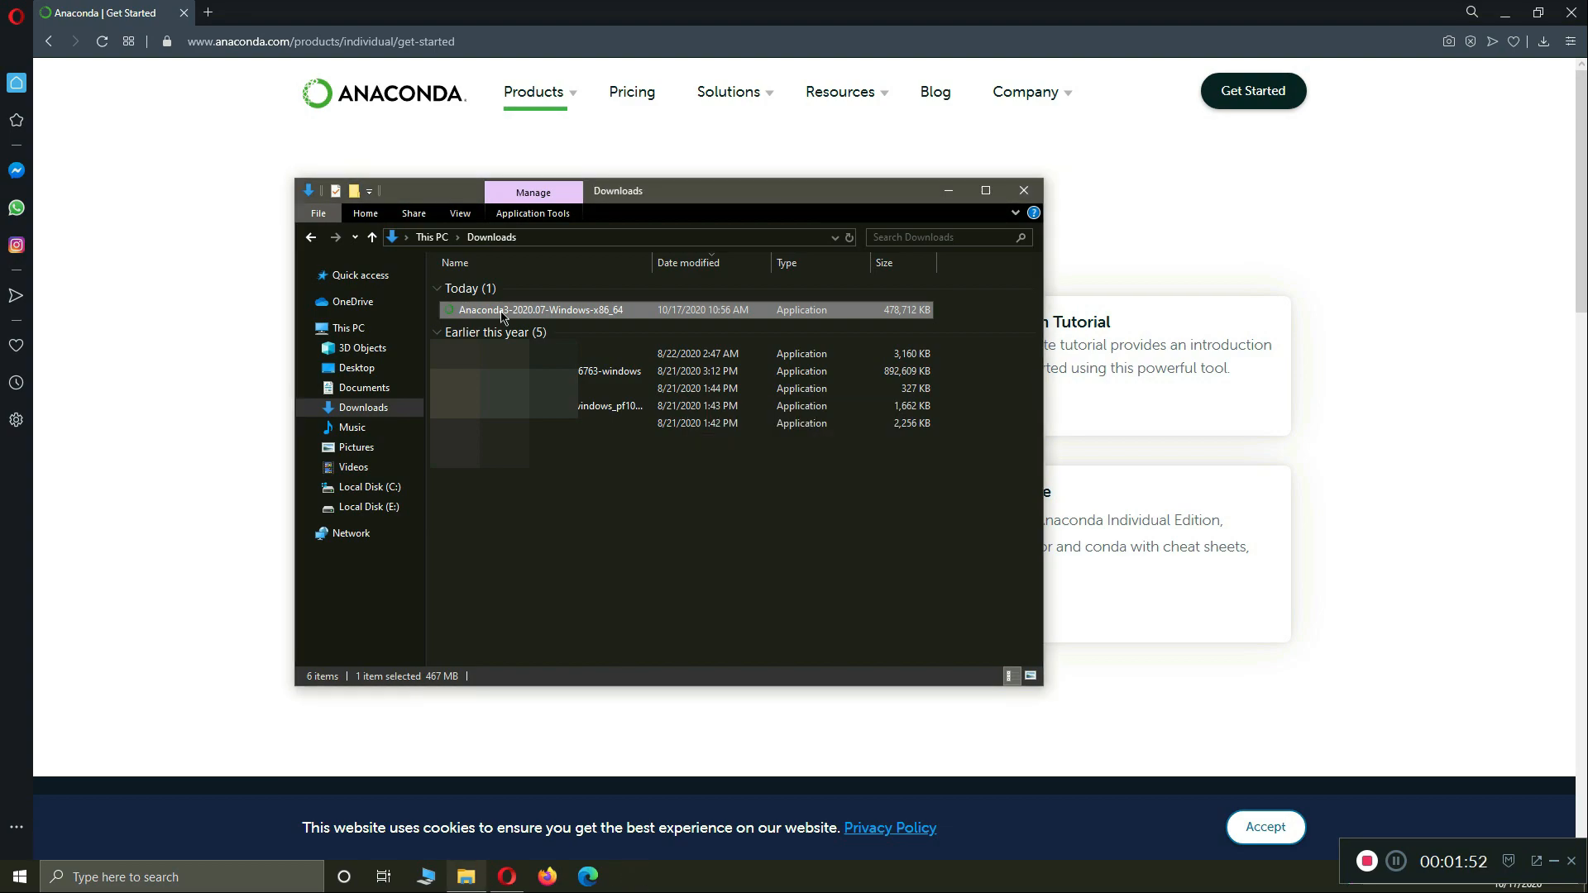
pyautogui.doubleClick(502, 313)
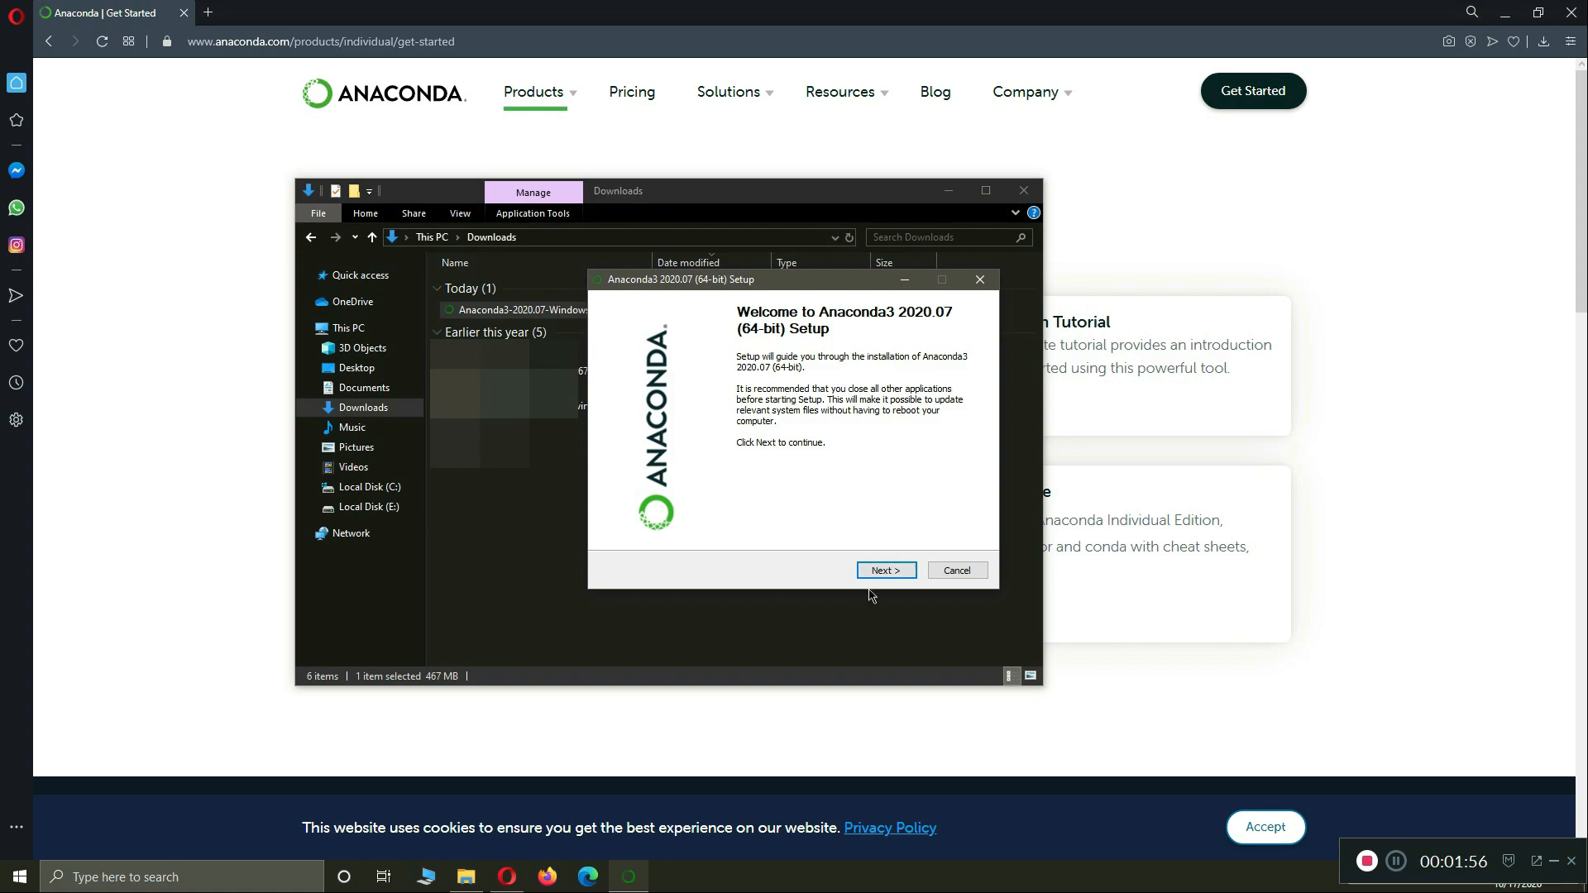
# Accept the Anaconda3 license agreement and choose to install for Just Me.
pyautogui.click(881, 571)
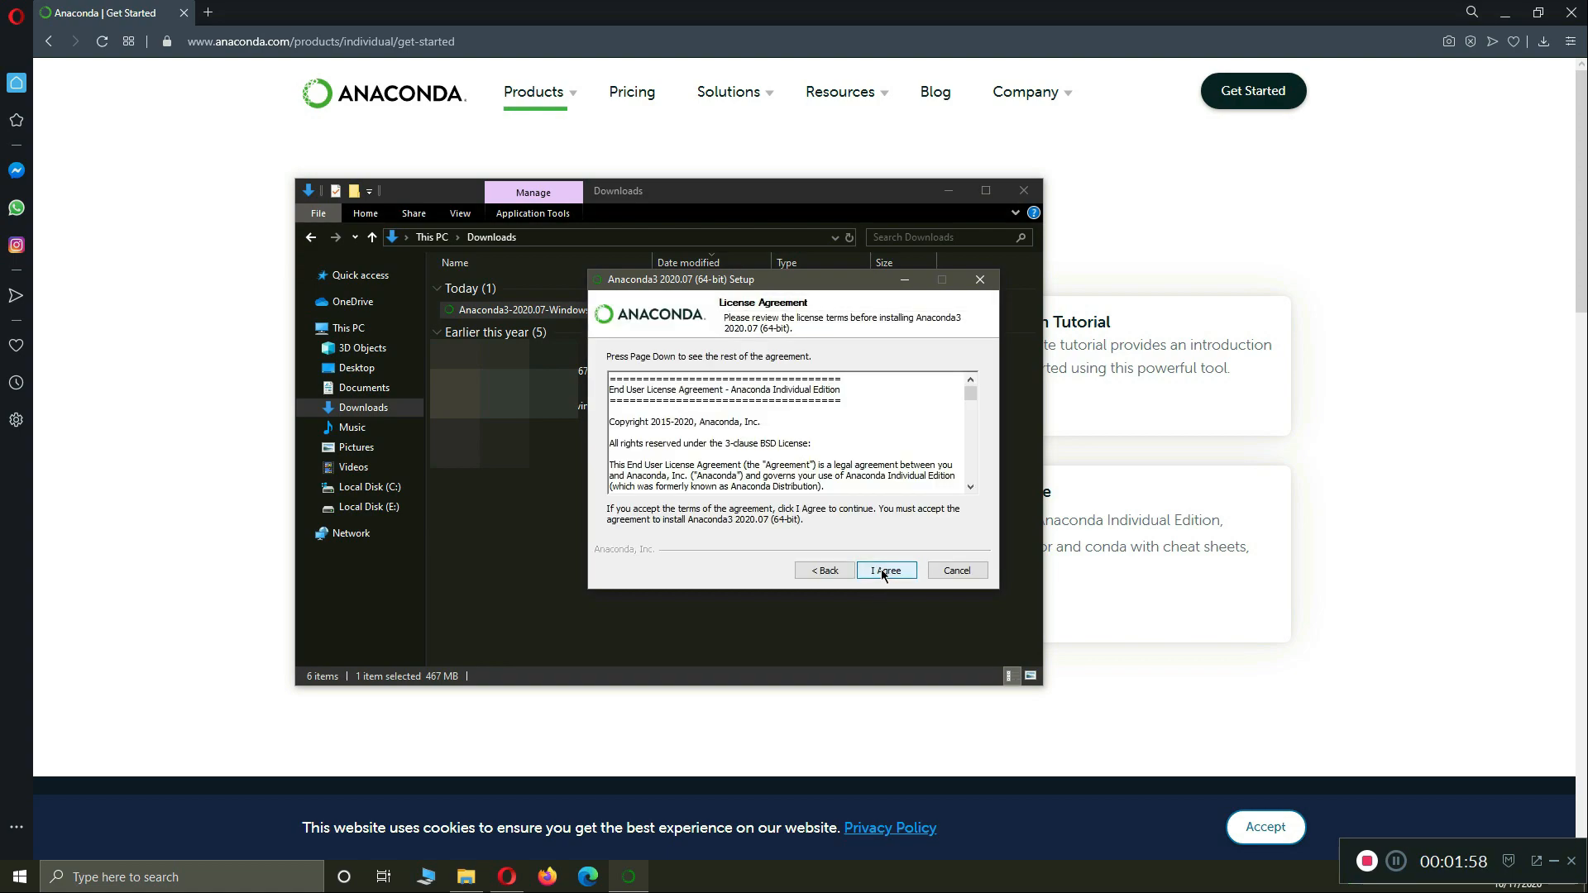
pyautogui.click(885, 571)
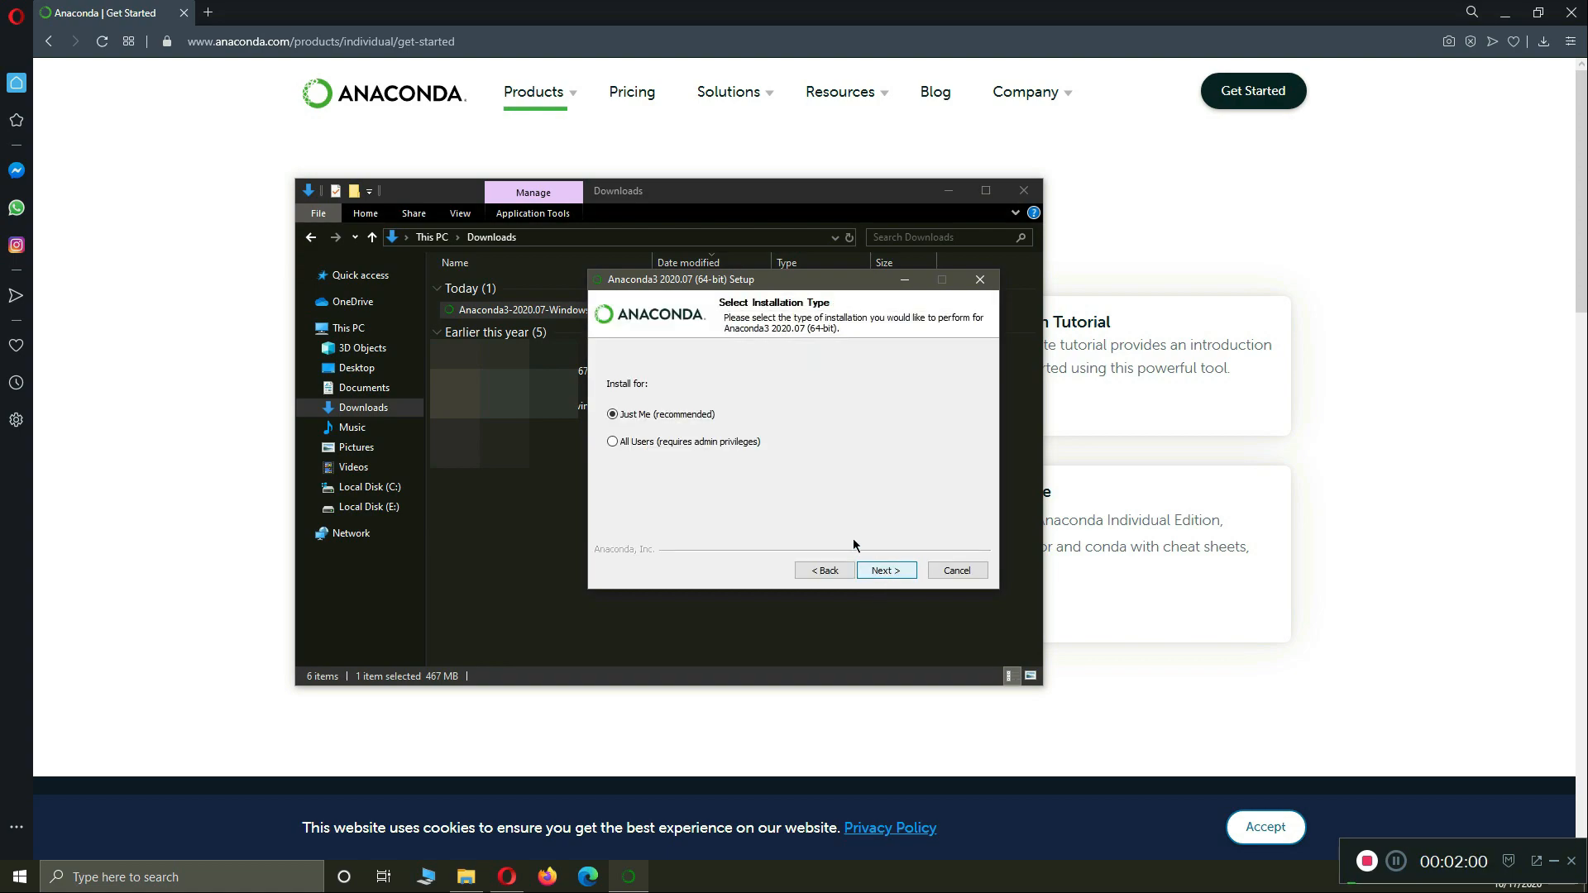
pyautogui.click(881, 571)
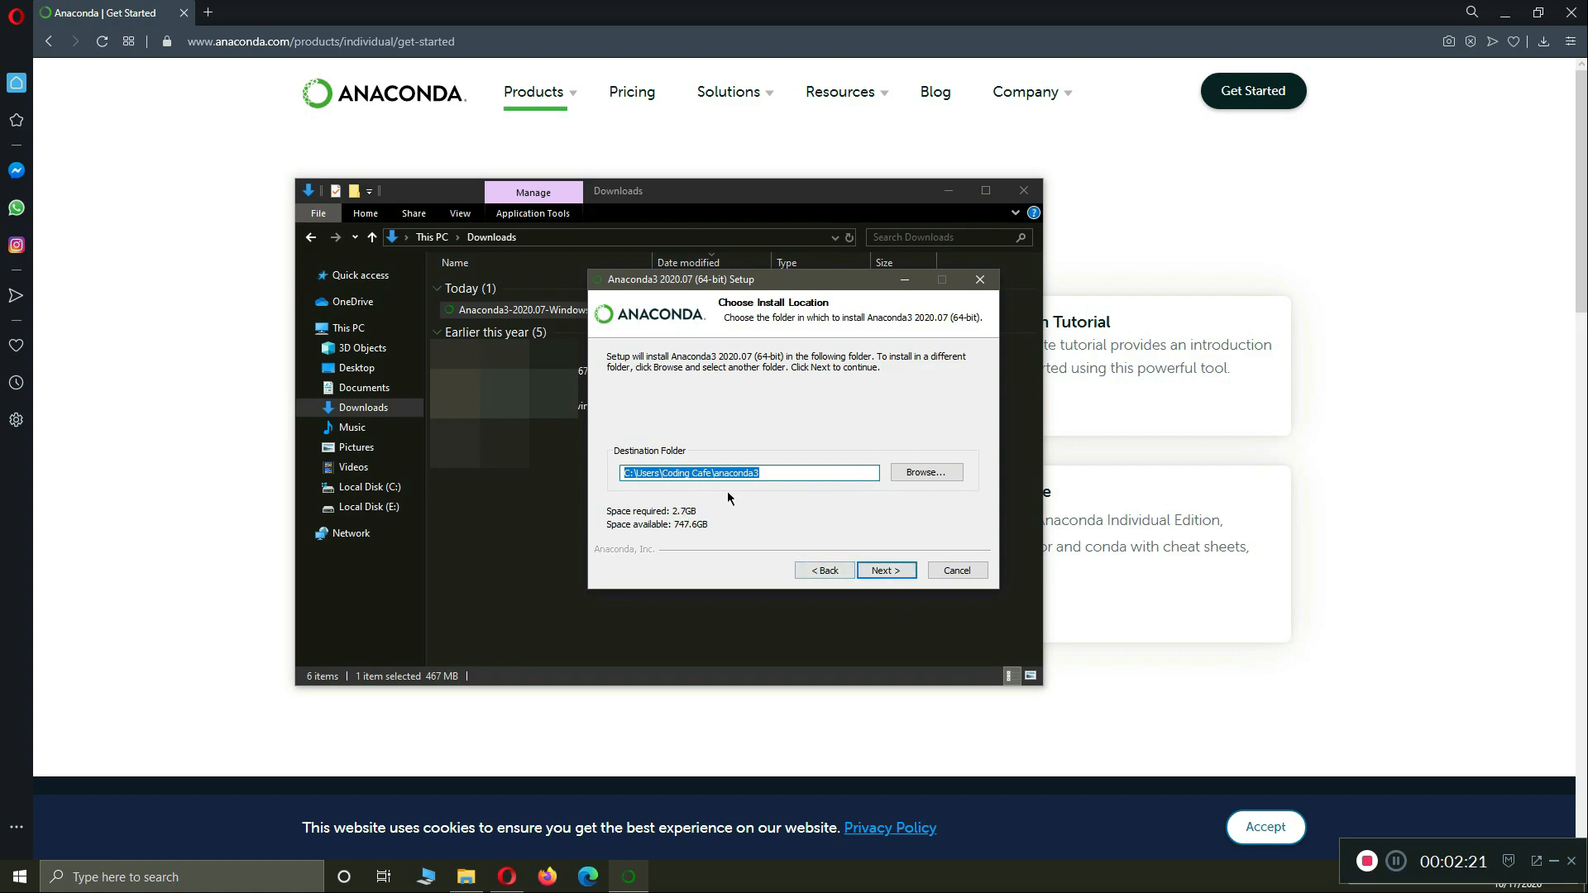
pyautogui.click(692, 475)
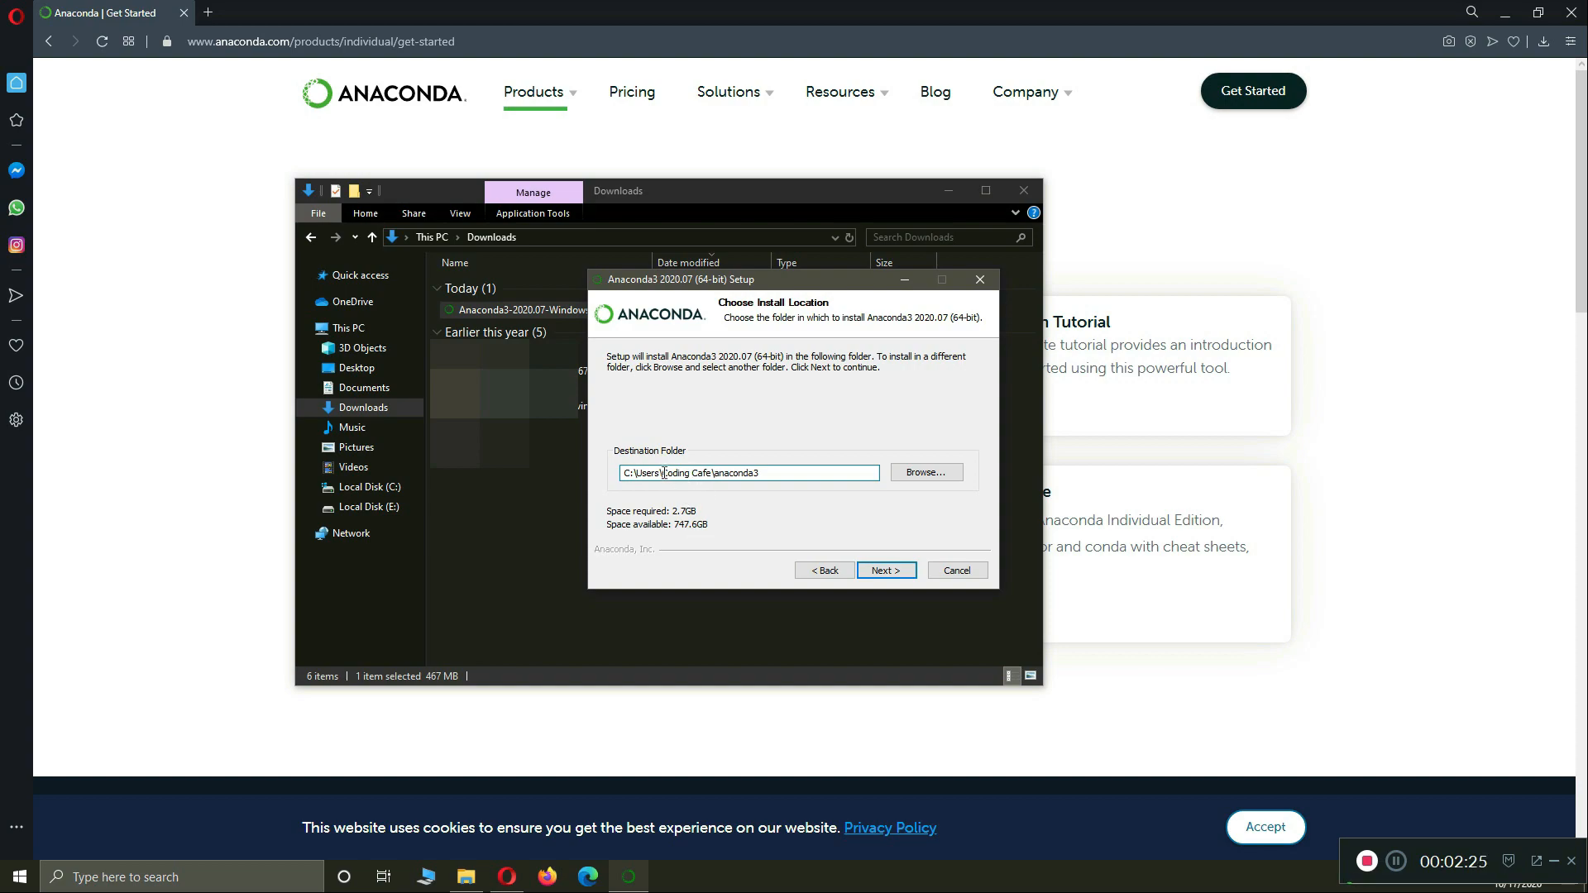
pyautogui.moveTo(661, 474); pyautogui.dragTo(713, 474)
pyautogui.click(695, 474)
# Create a new folder named Anaconda directly on Local Disk (C:).
pyautogui.click(356, 334)
pyautogui.click(496, 509)
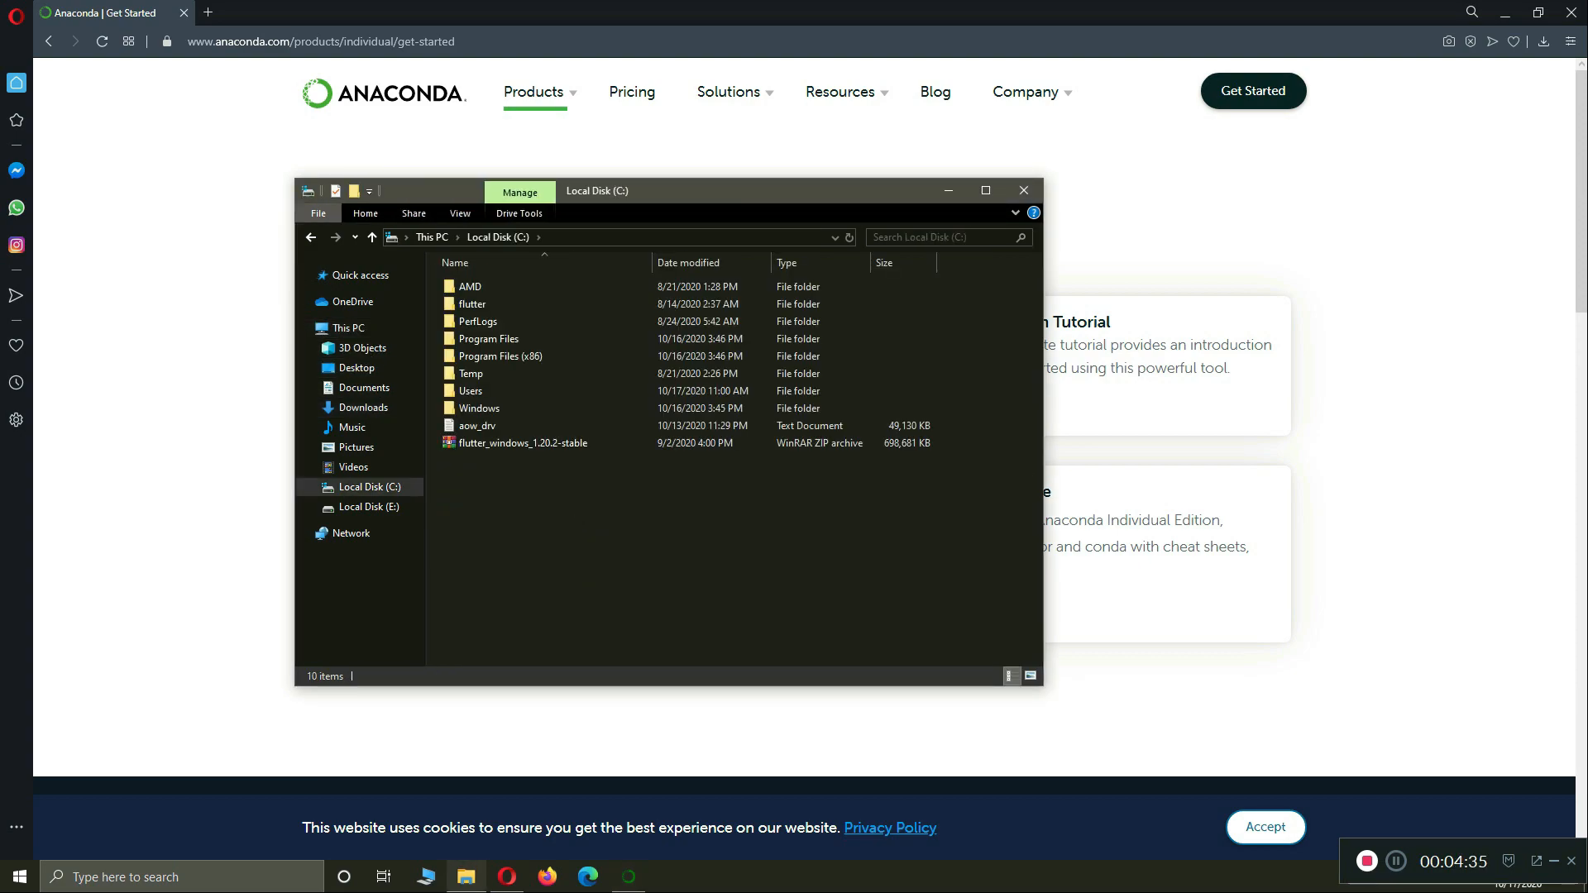
pyautogui.rightClick(532, 521)
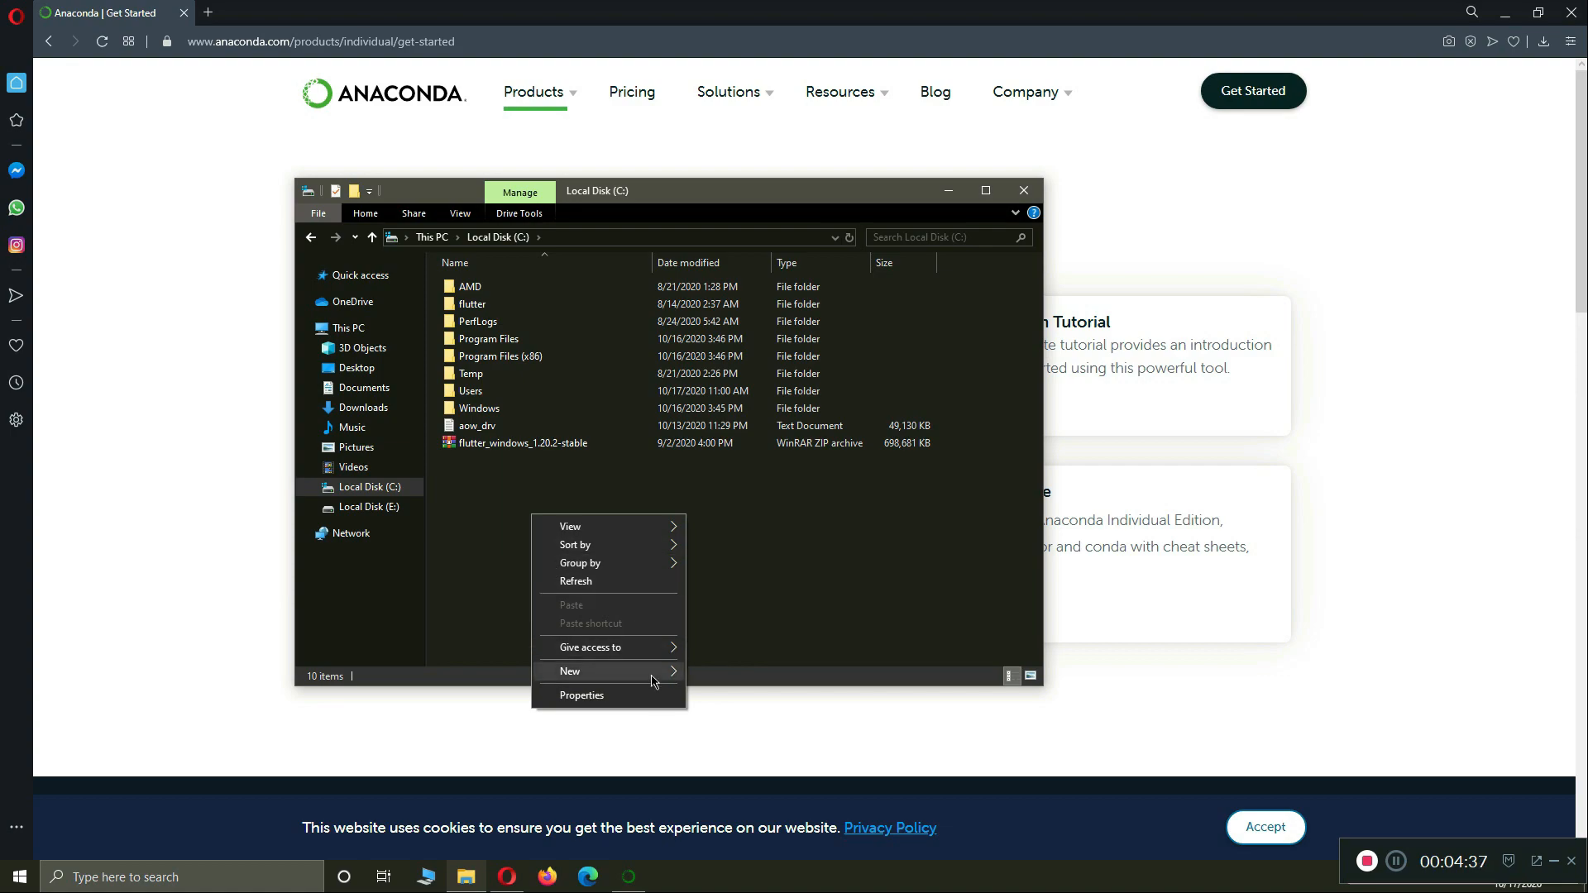
pyautogui.click(698, 675)
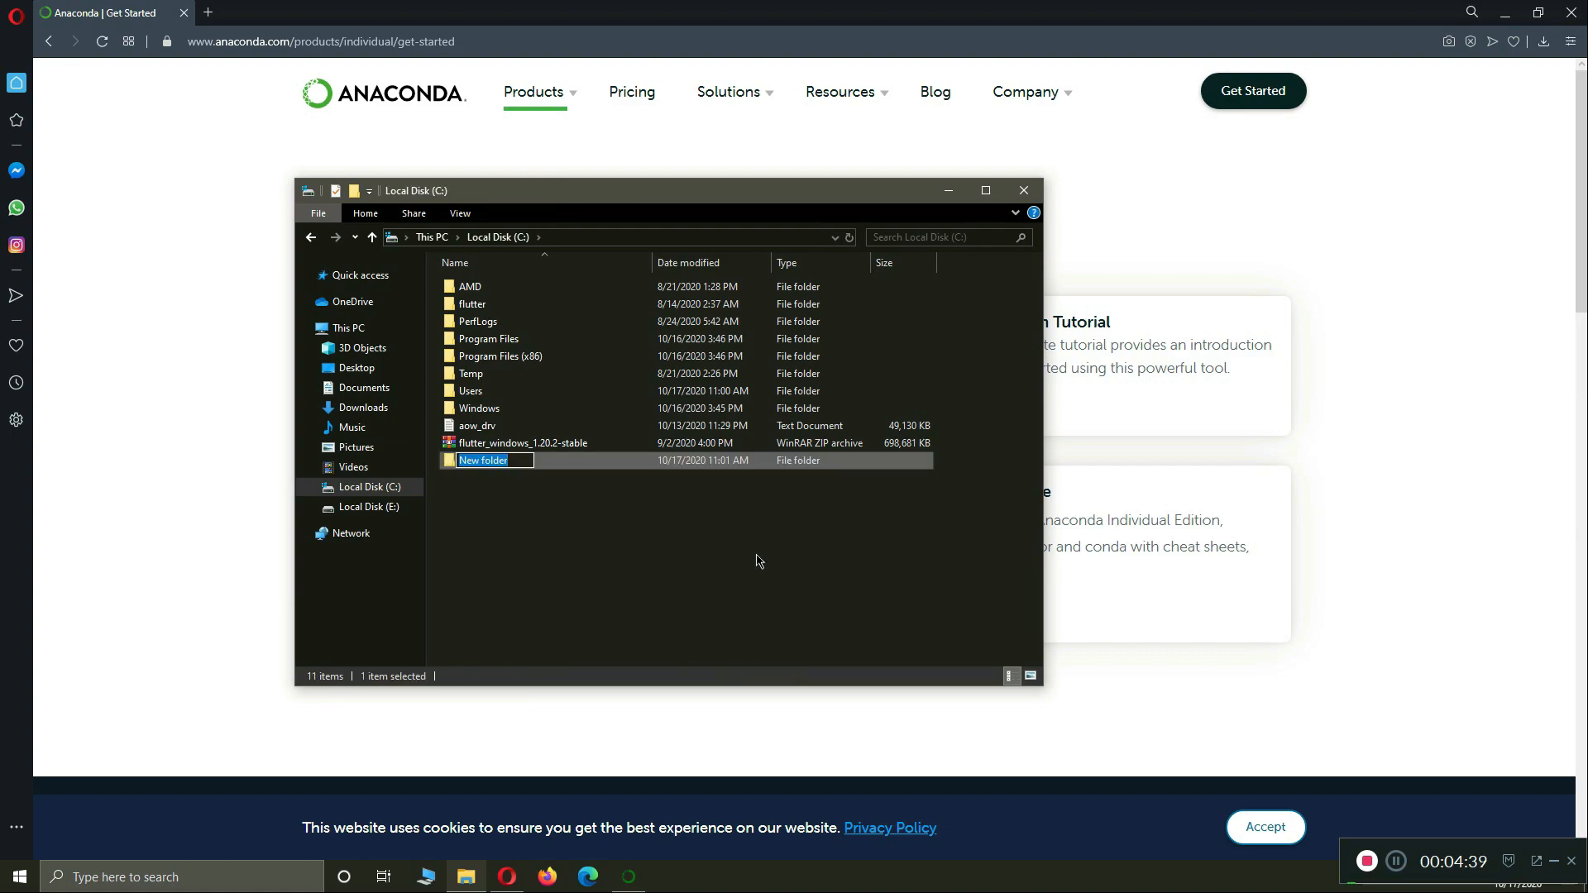
pyautogui.write('Anaconda')
pyautogui.click(759, 561)
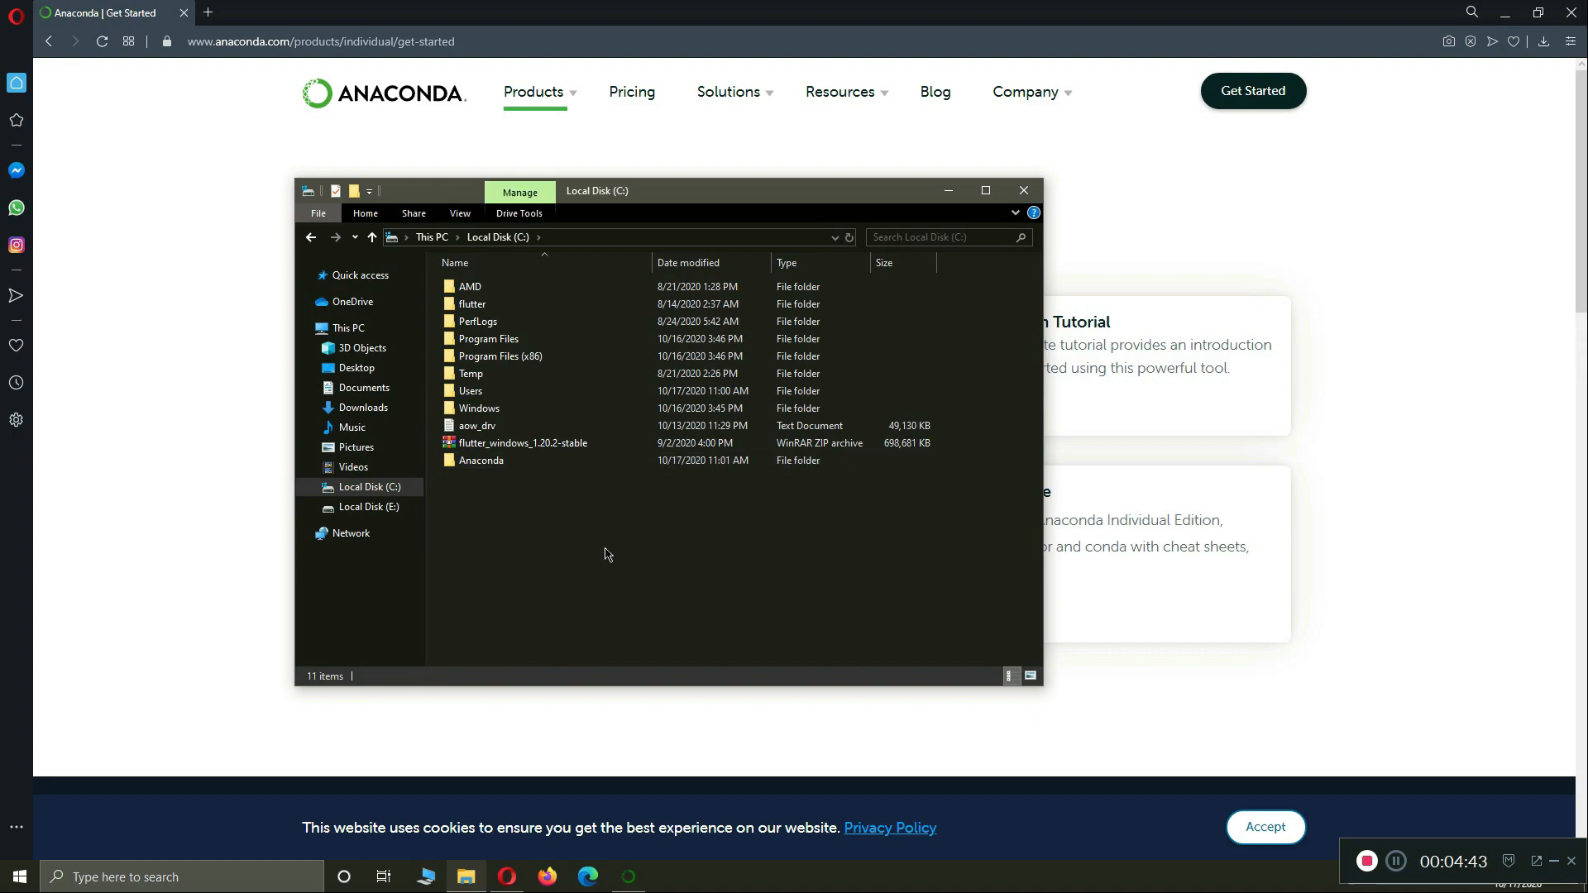
# Choose the Anaconda folder on Local Disk (C:) as the installation destination and continue to the advanced options.
pyautogui.click(628, 877)
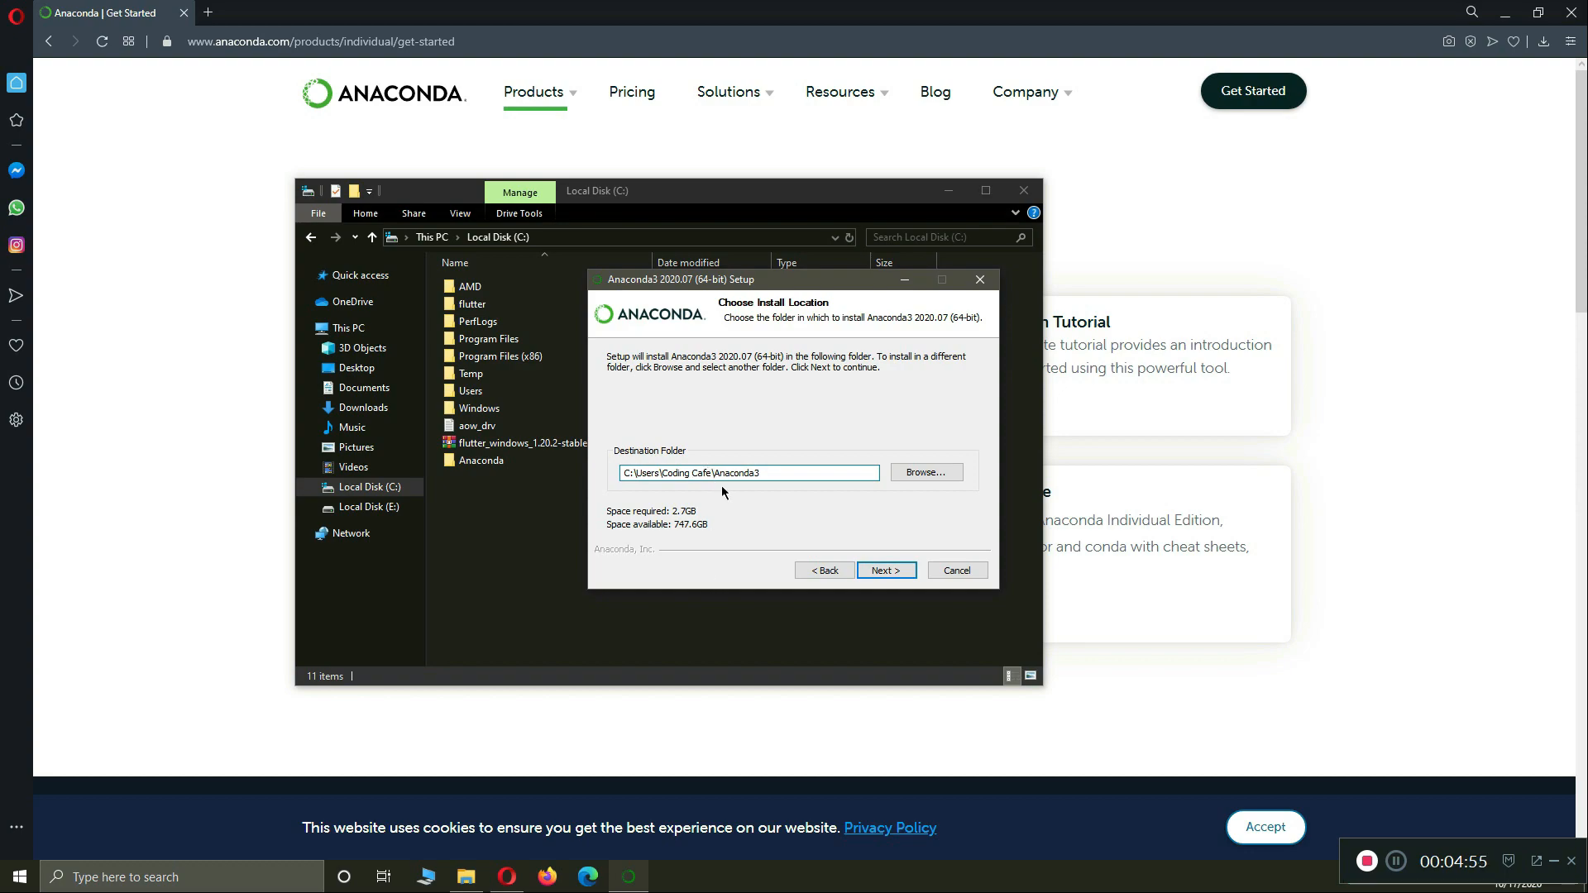
pyautogui.click(920, 471)
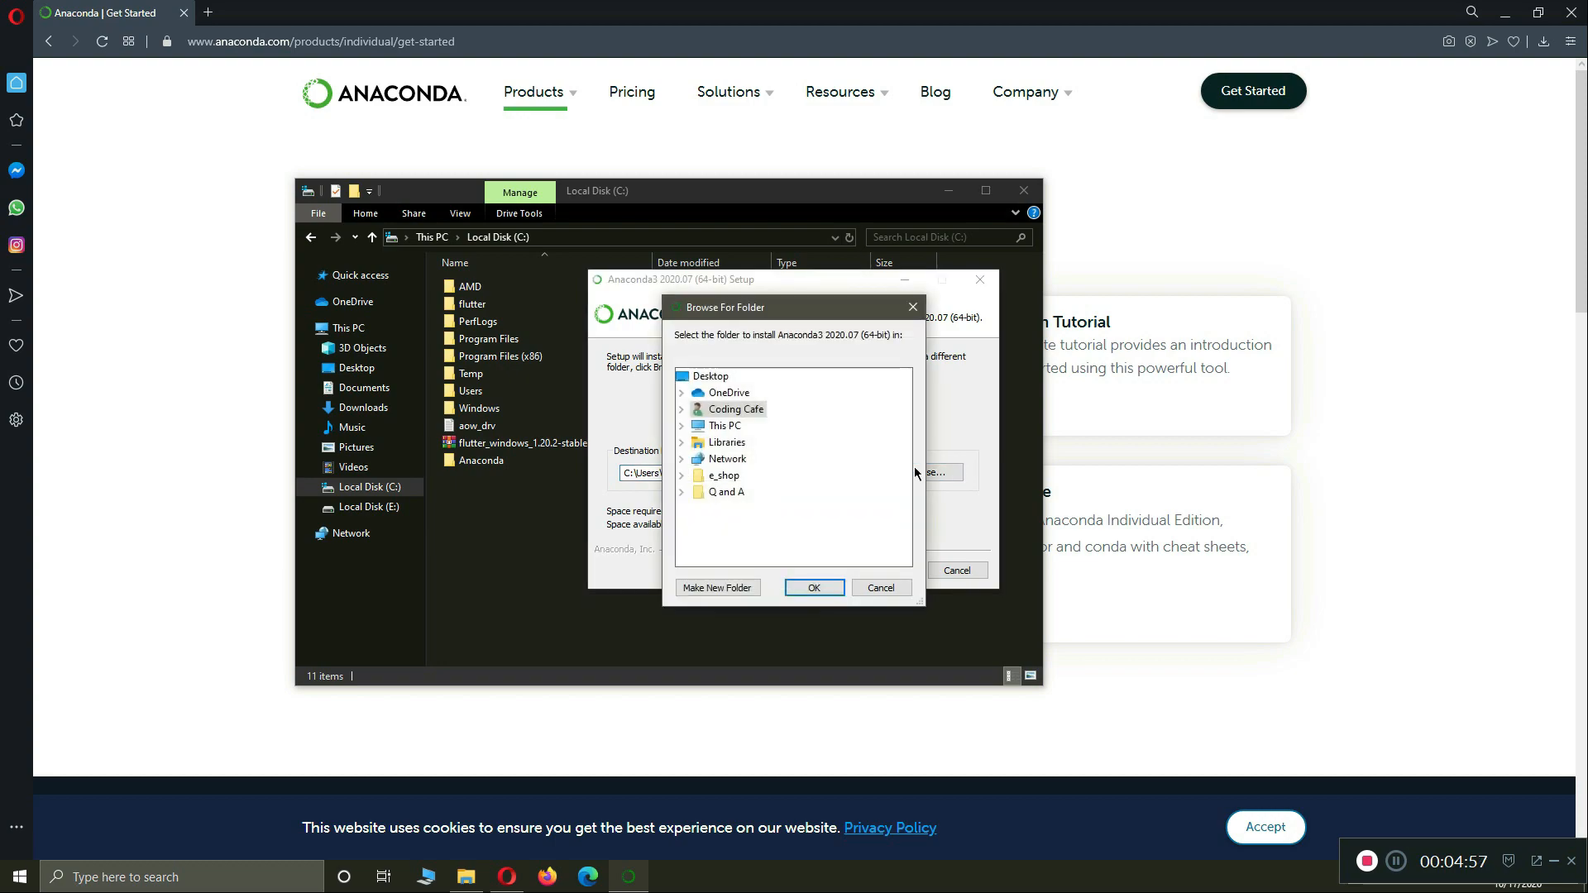
pyautogui.click(682, 422)
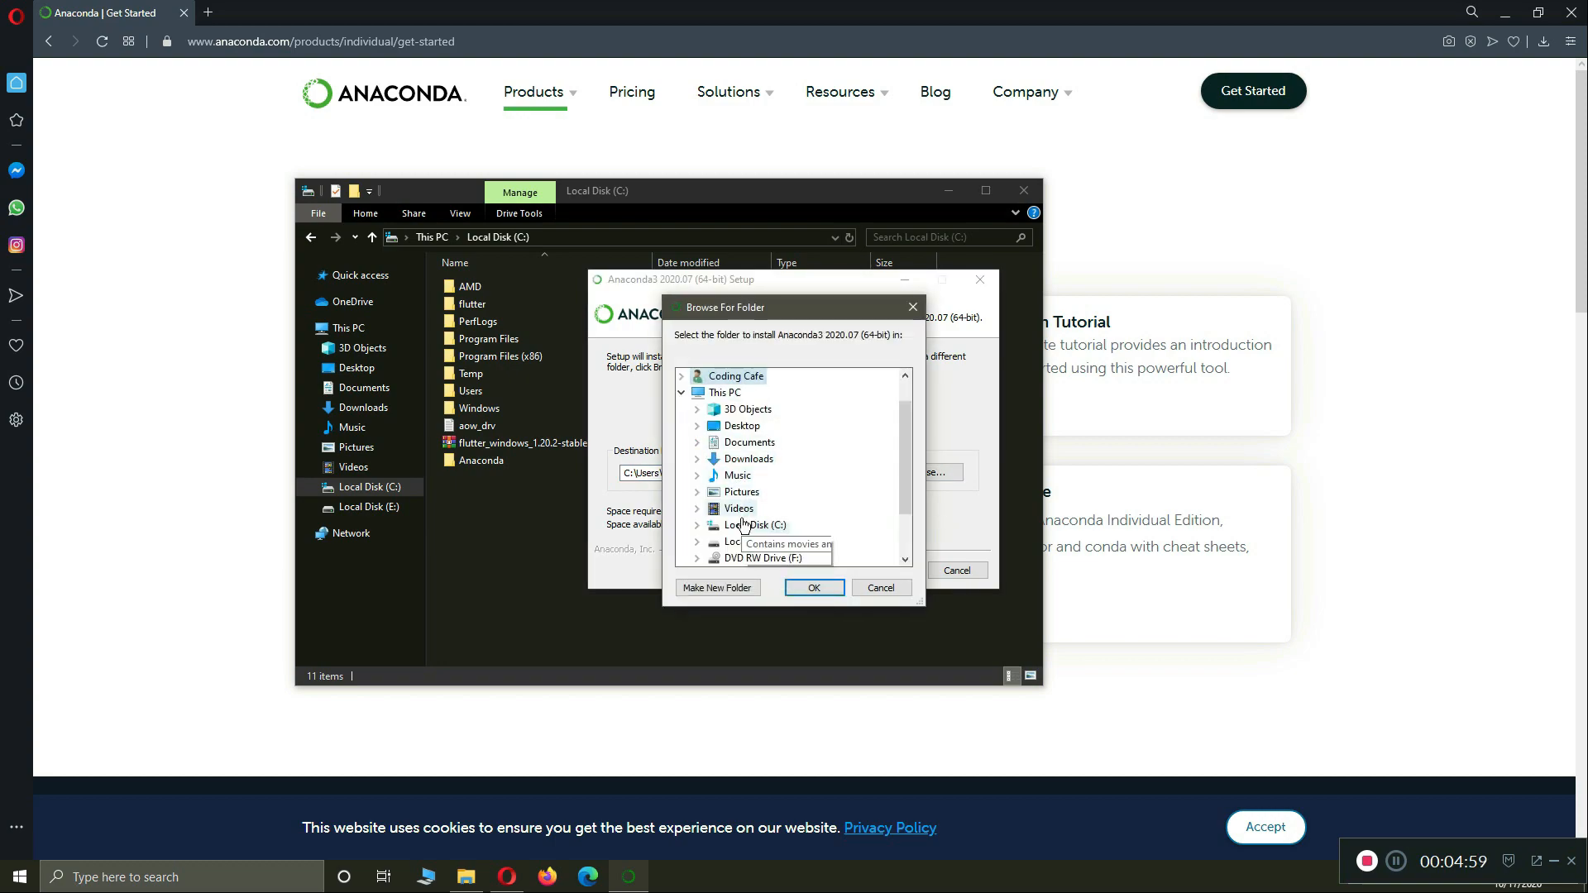
pyautogui.click(697, 525)
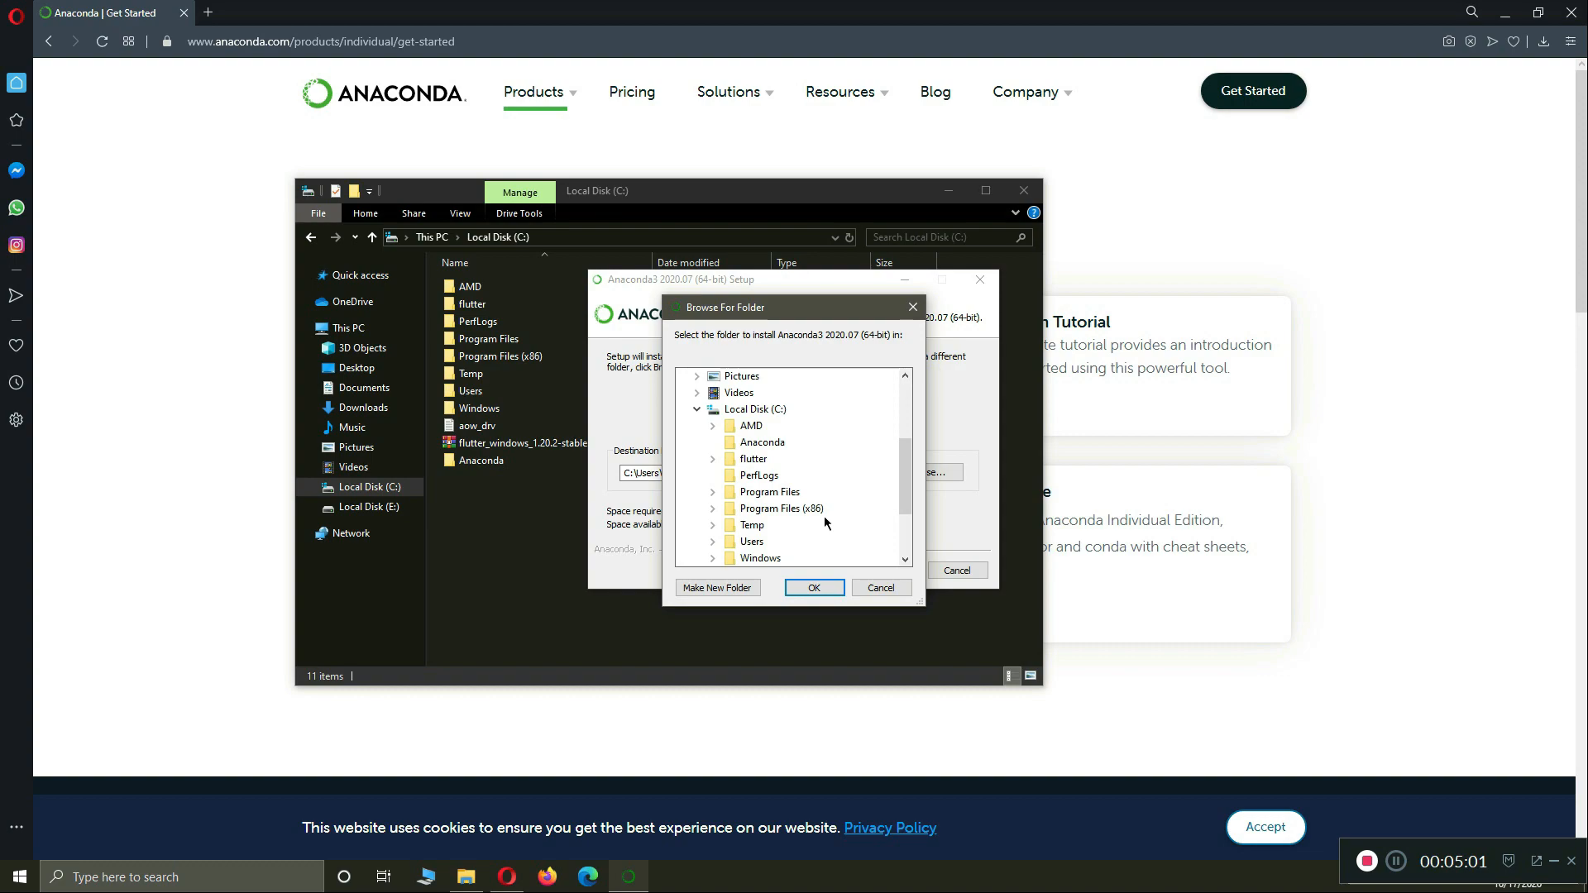
pyautogui.click(773, 445)
pyautogui.click(818, 589)
pyautogui.click(883, 572)
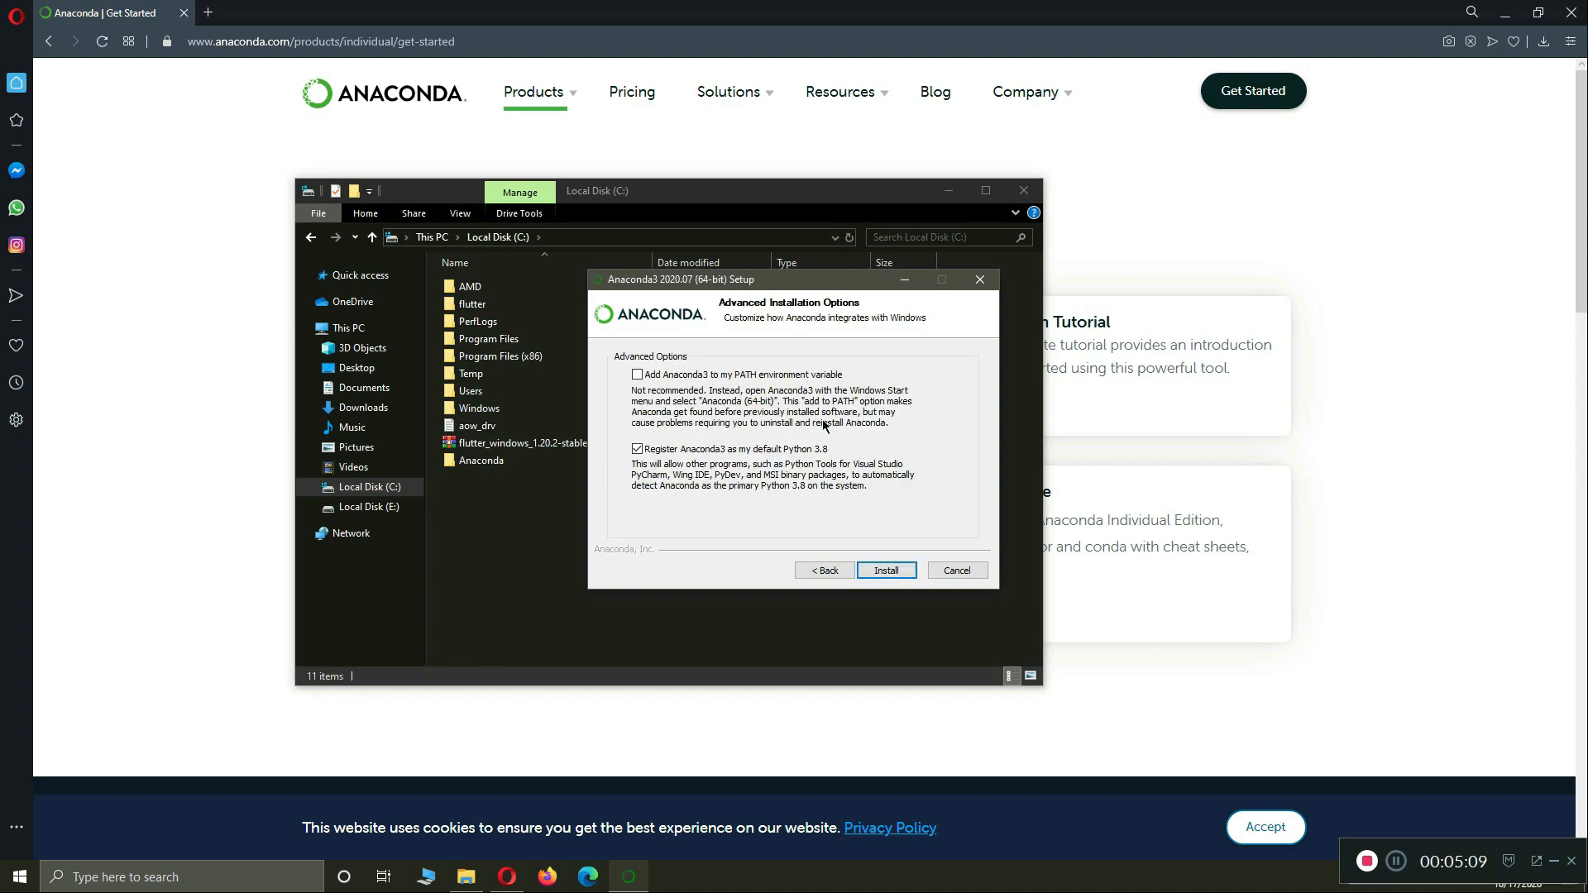
# Turn off registering Anaconda3 as the default Python 3.8 and start the installation.
pyautogui.click(638, 451)
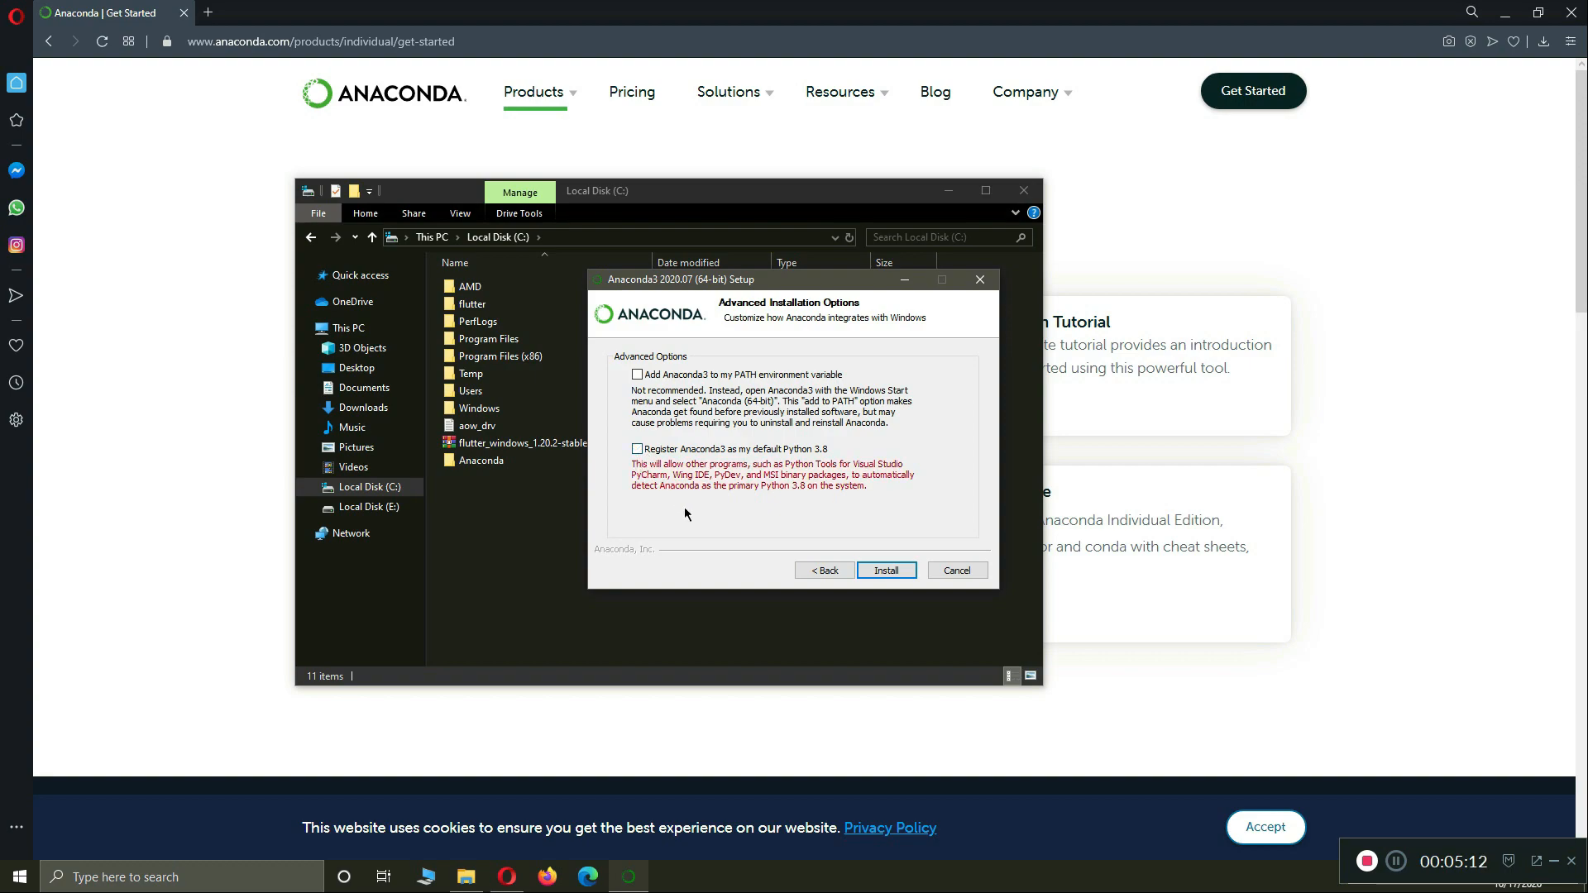
pyautogui.click(905, 573)
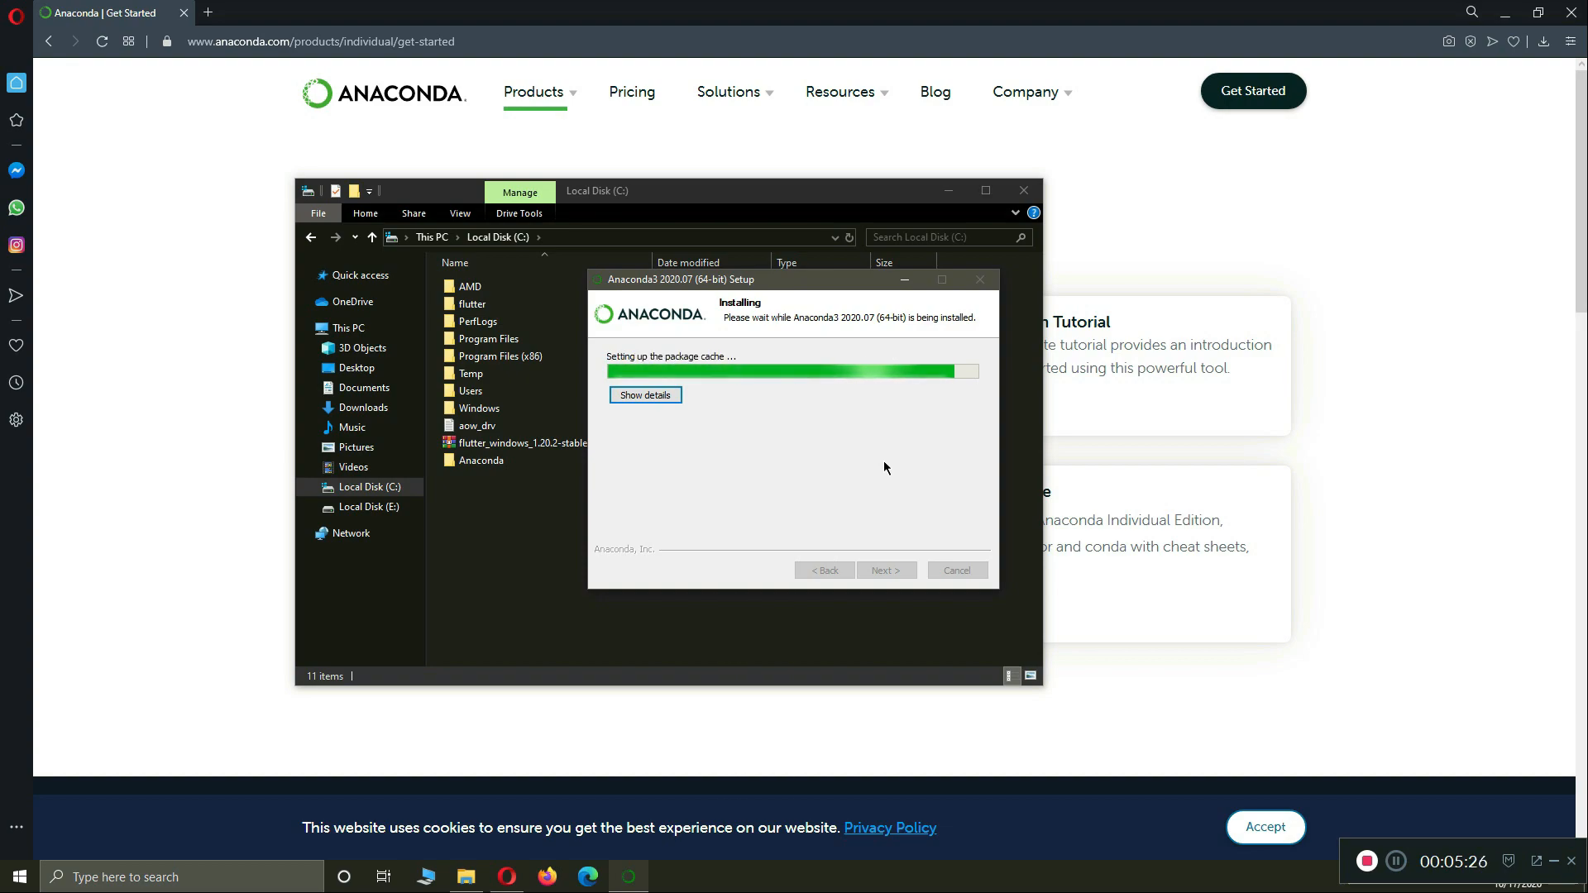
pyautogui.hotkey('ctrl', 'F1')
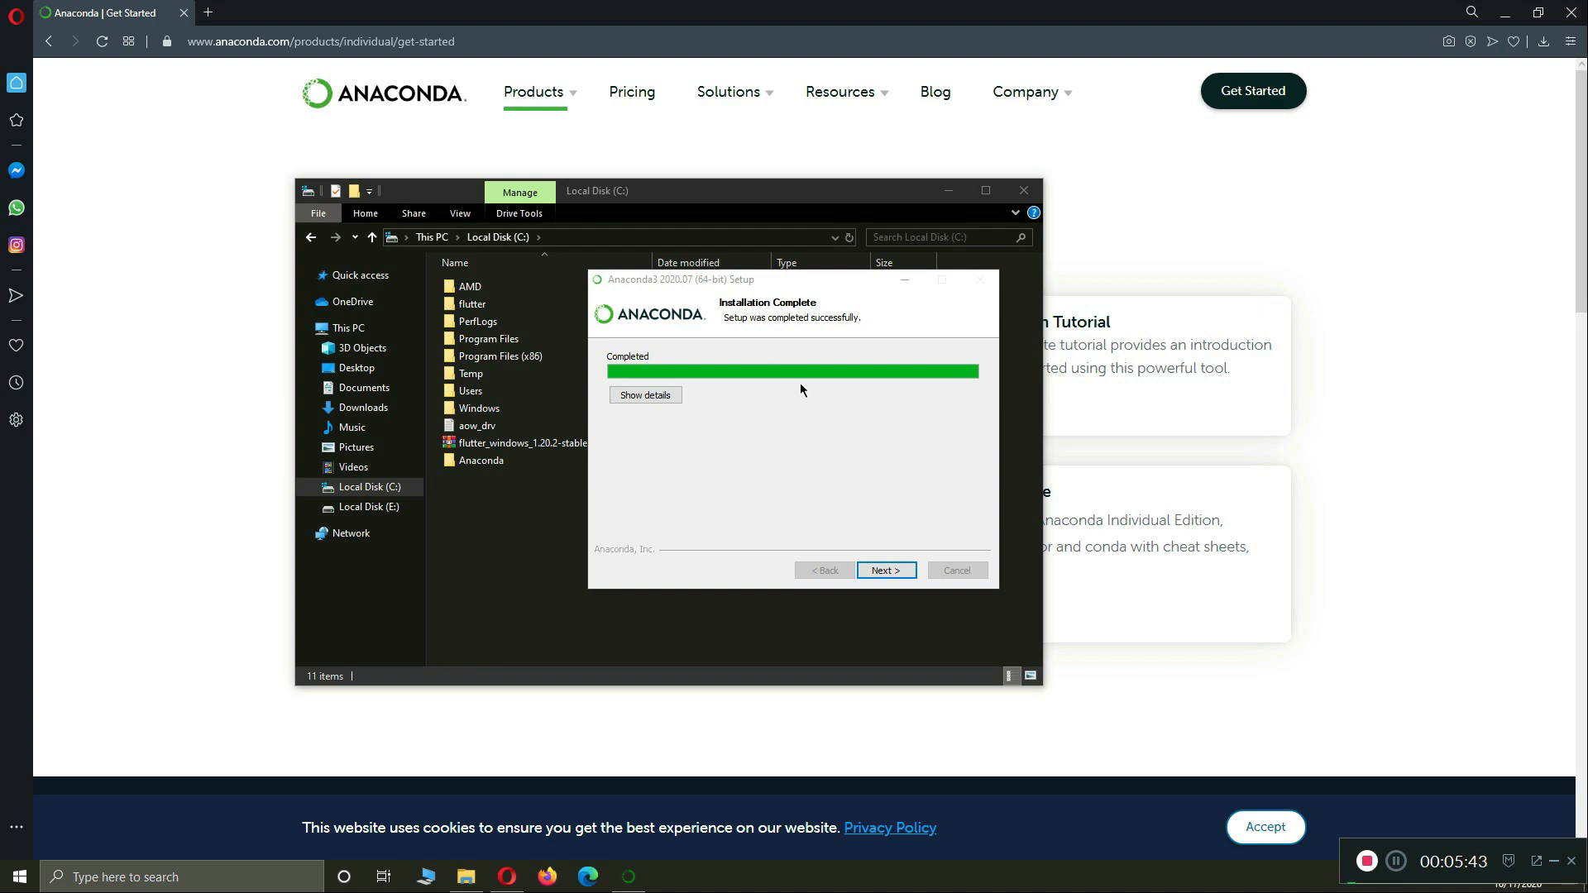
# Finish the setup with the Individual Edition Tutorial and Learn More options turned off, and close the file explorer window.
pyautogui.click(898, 569)
pyautogui.click(895, 571)
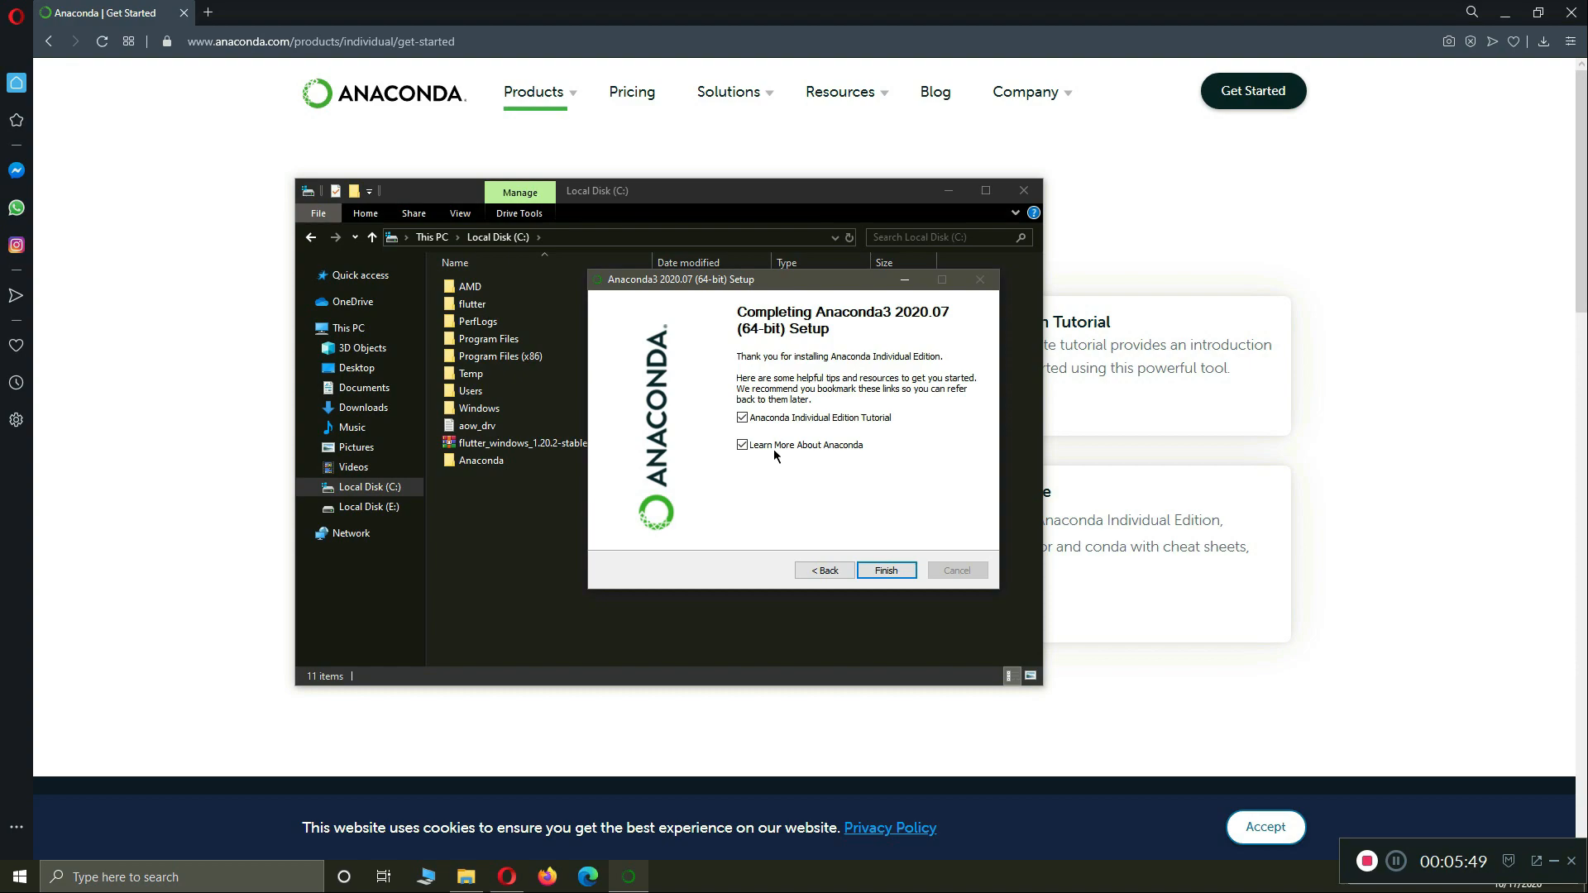
pyautogui.click(743, 445)
pyautogui.click(743, 418)
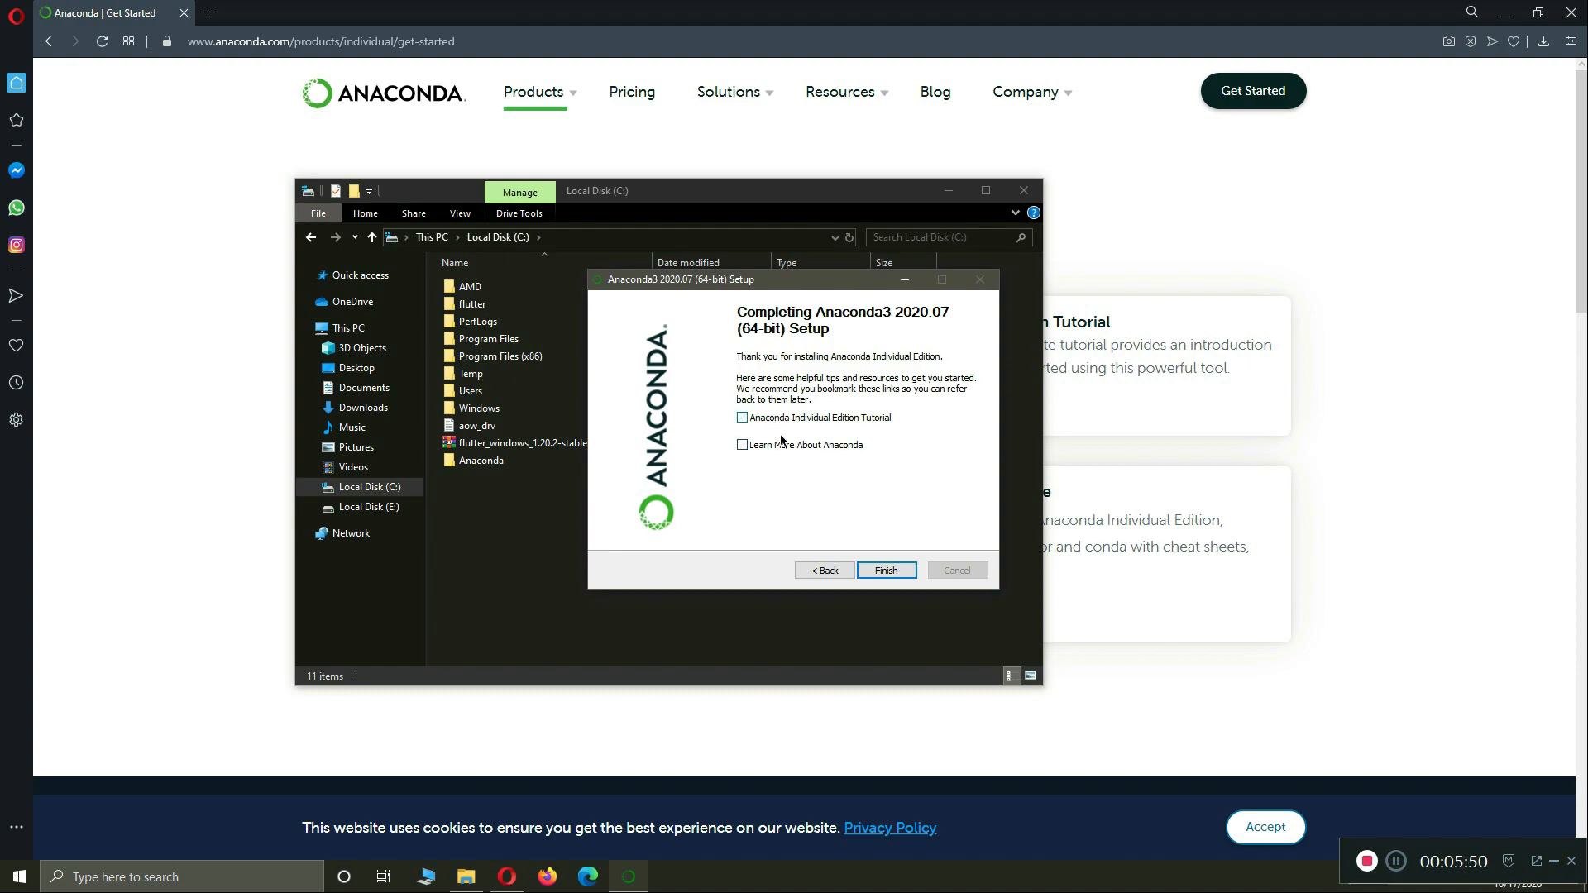
pyautogui.click(879, 570)
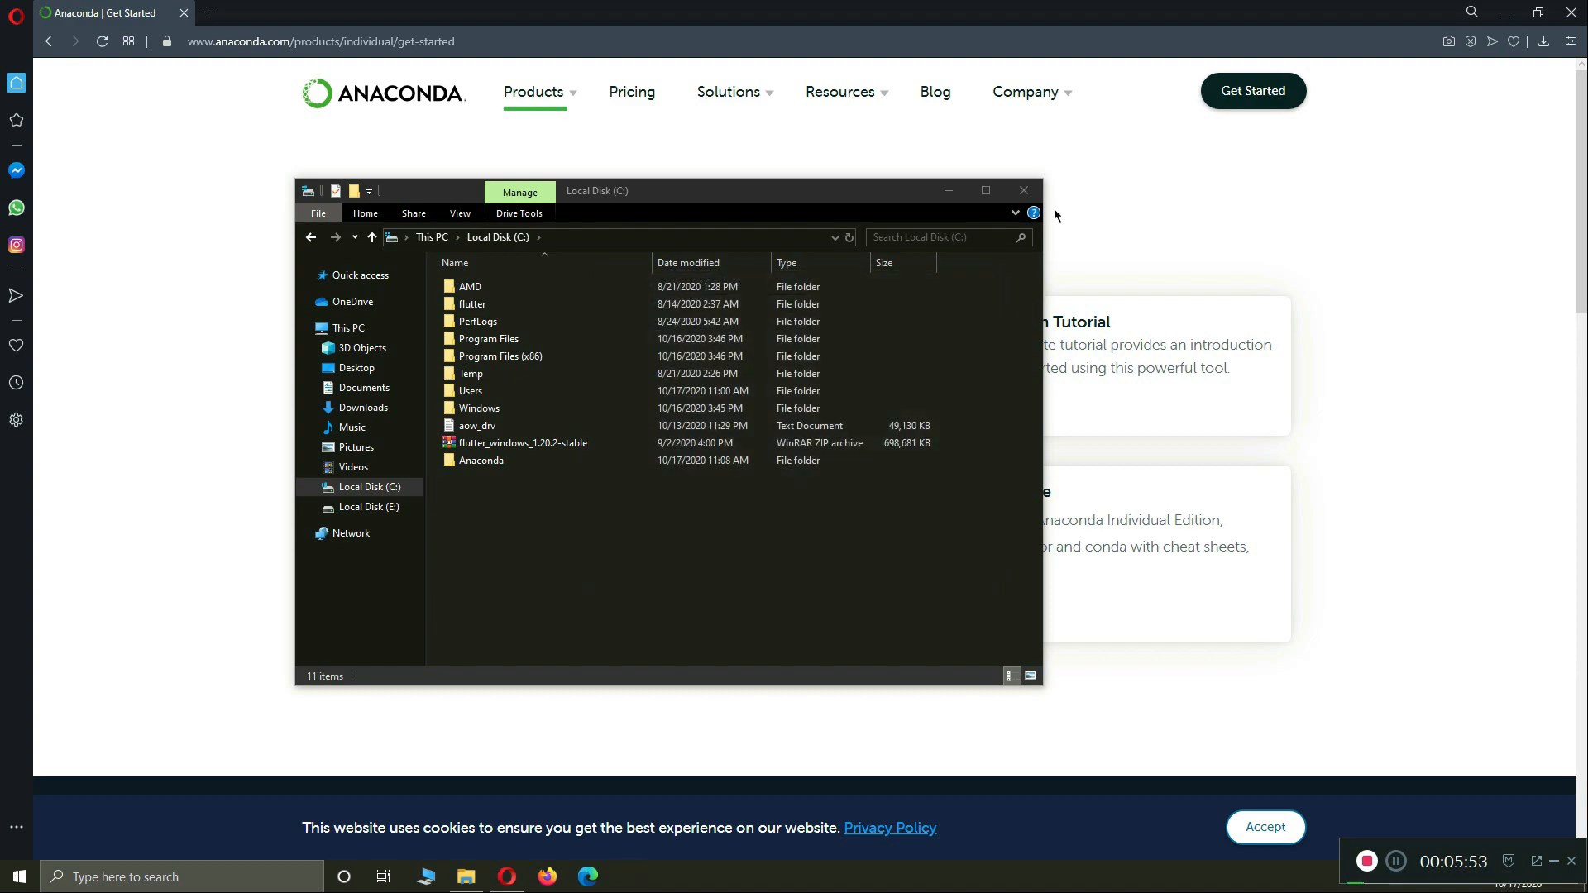
pyautogui.click(1024, 190)
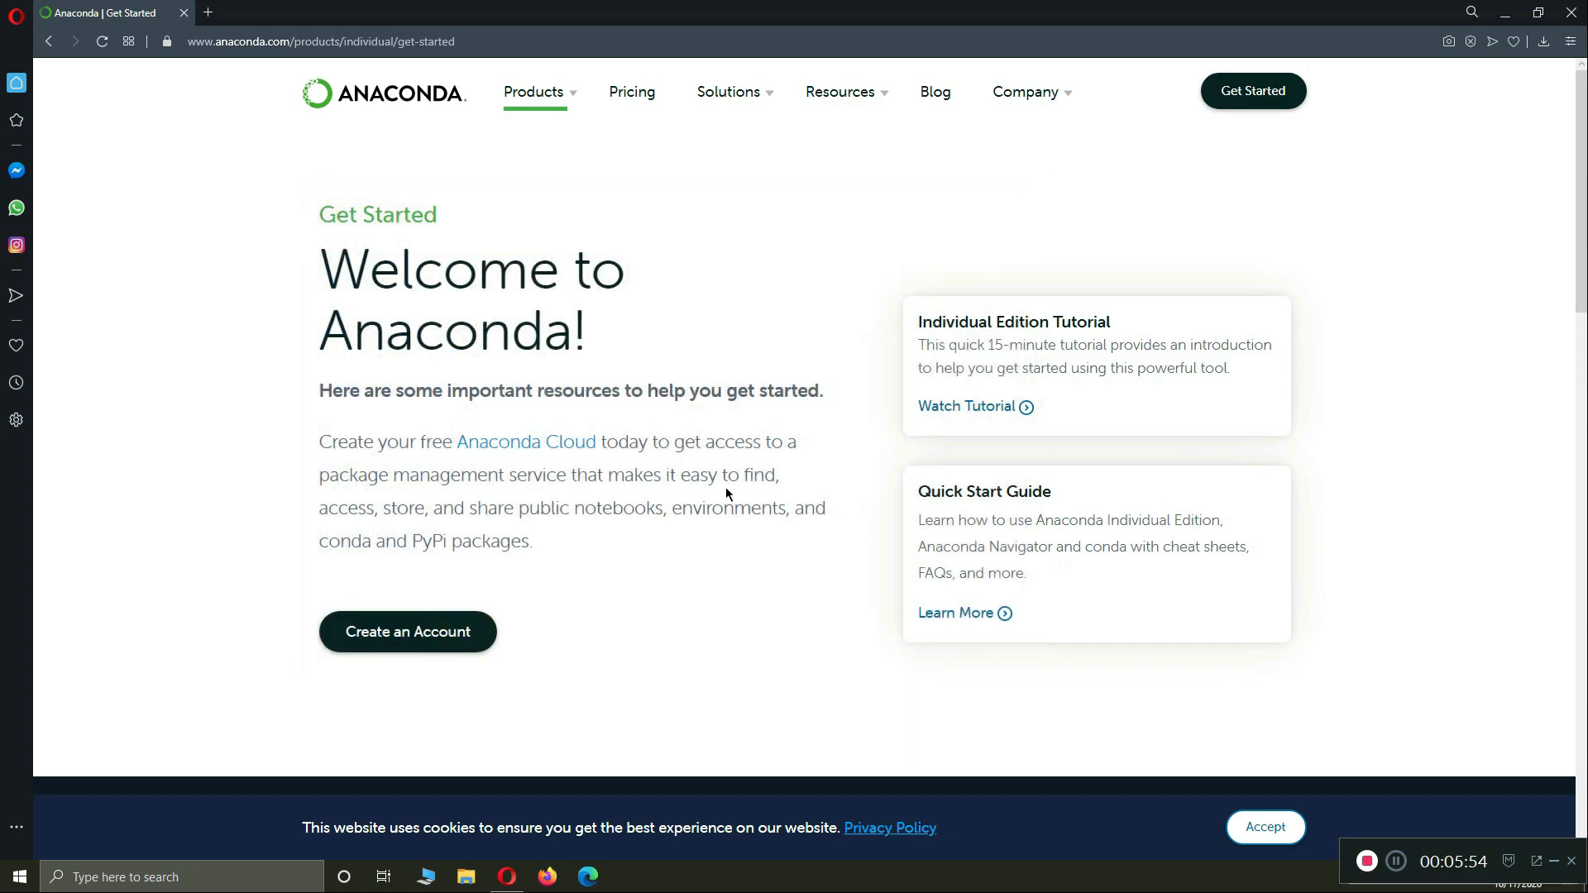
# Search Windows for anaconda, launch Anaconda Navigator and dismiss its welcome message without hiding it permanently.
pyautogui.click(178, 878)
pyautogui.write('anaconda')
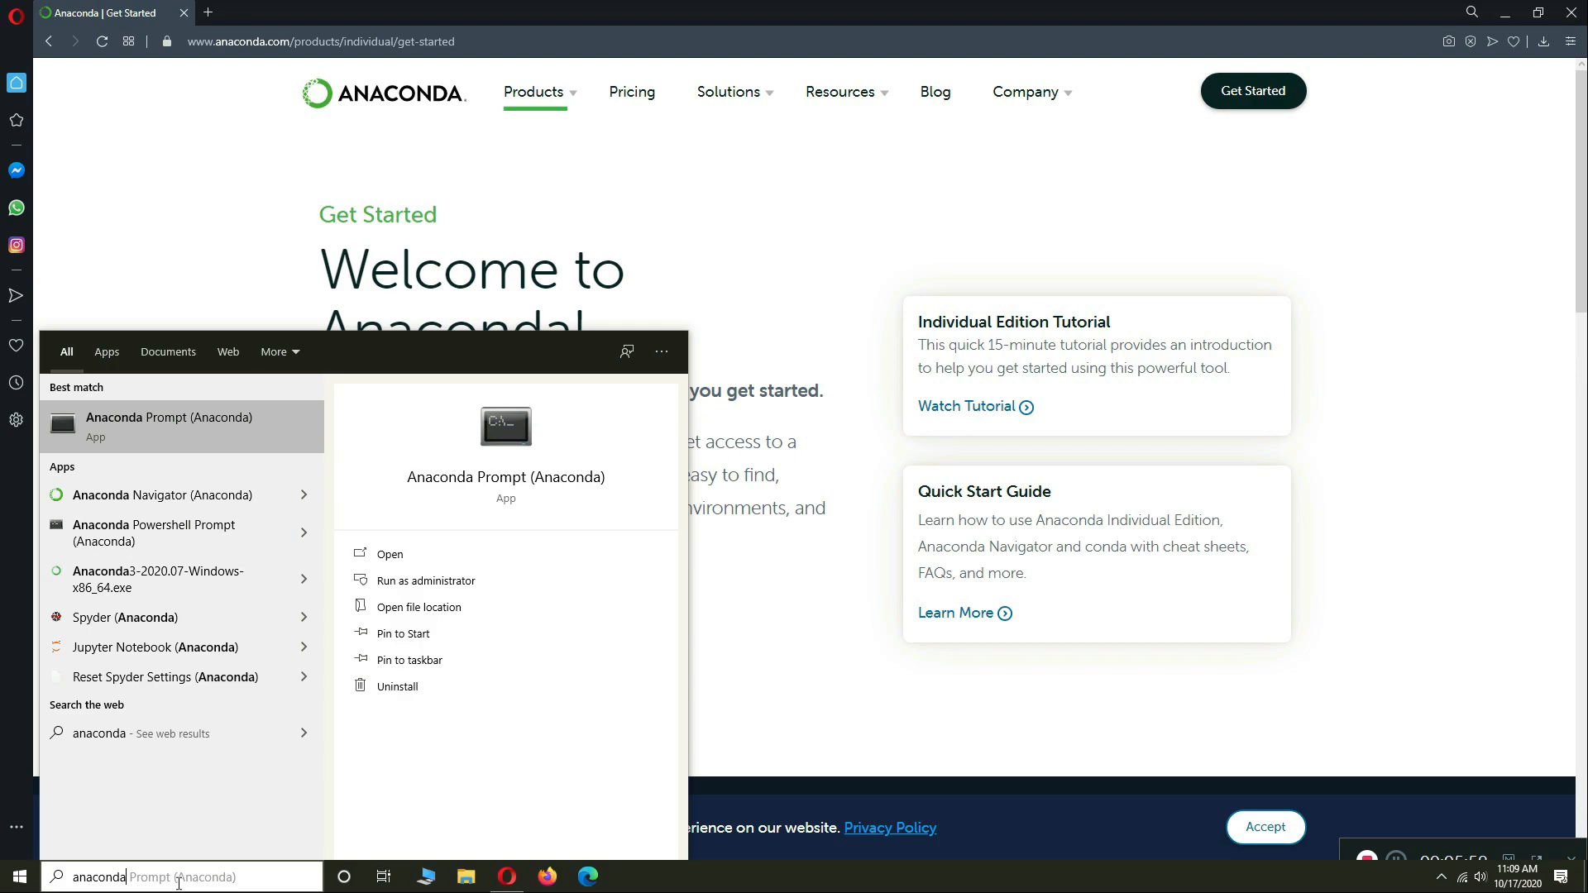
pyautogui.click(153, 497)
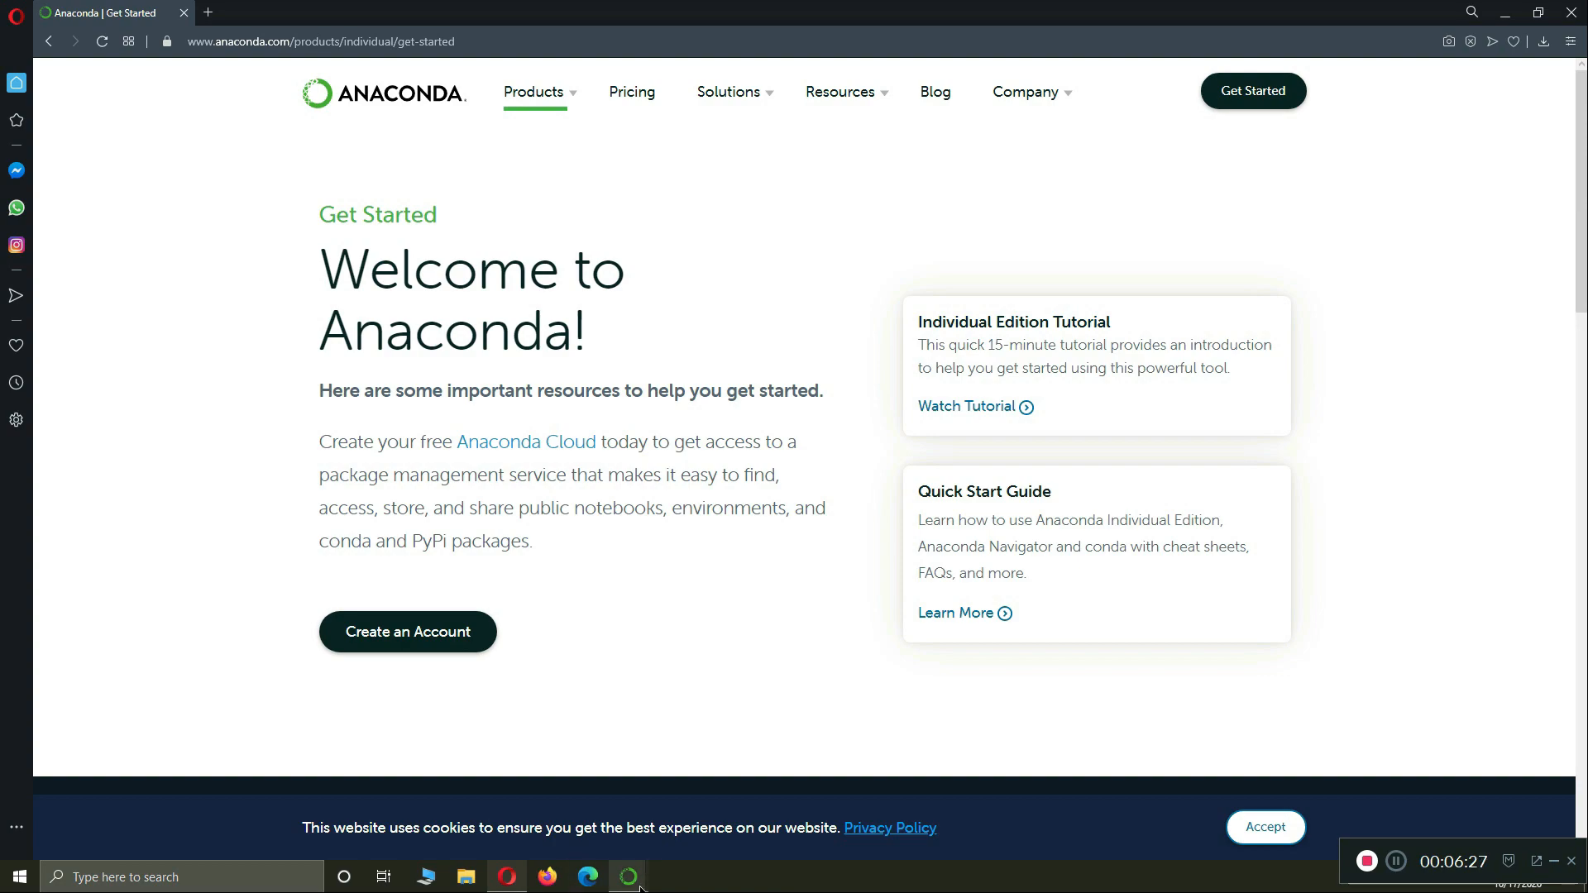
pyautogui.moveTo(633, 885)
pyautogui.click(617, 811)
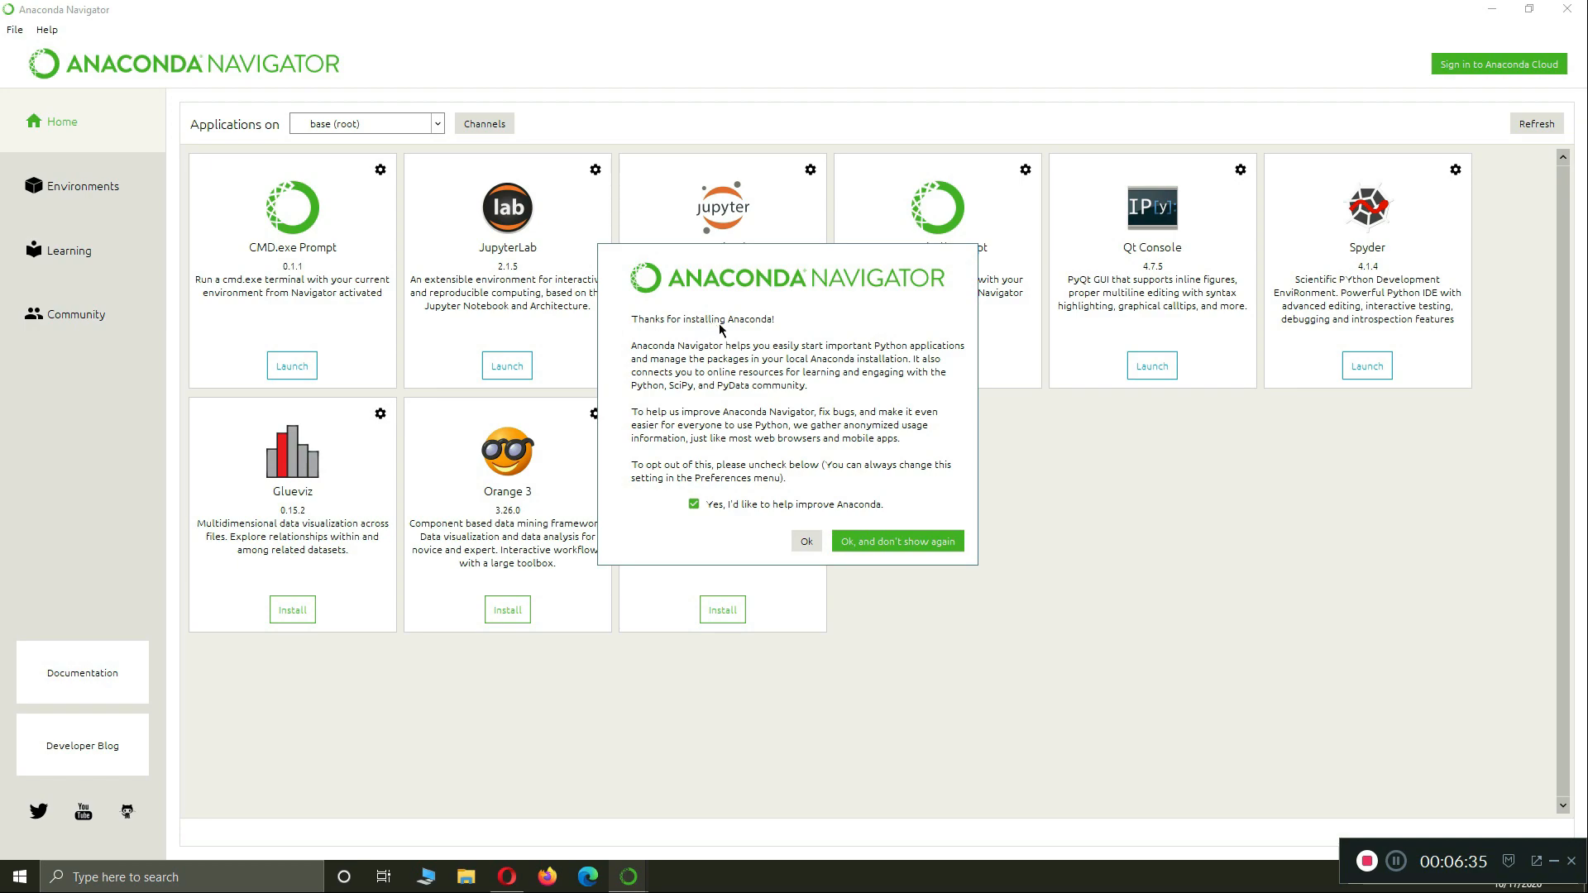
pyautogui.click(803, 539)
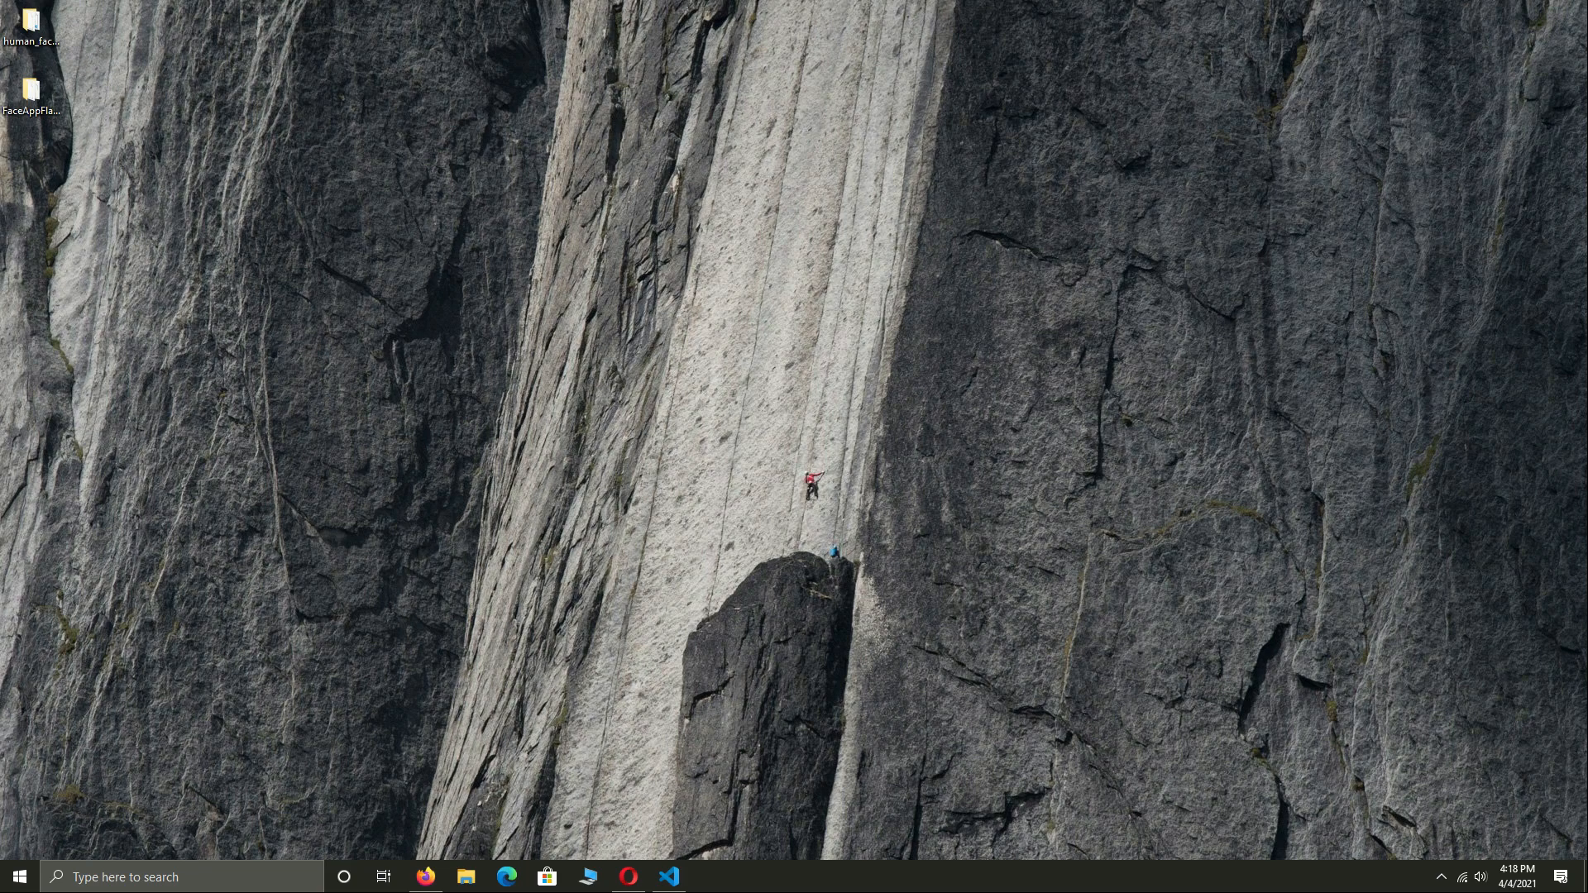
# Search Windows for Anaconda Prompt, run it as administrator and enlarge its text.
pyautogui.click(216, 877)
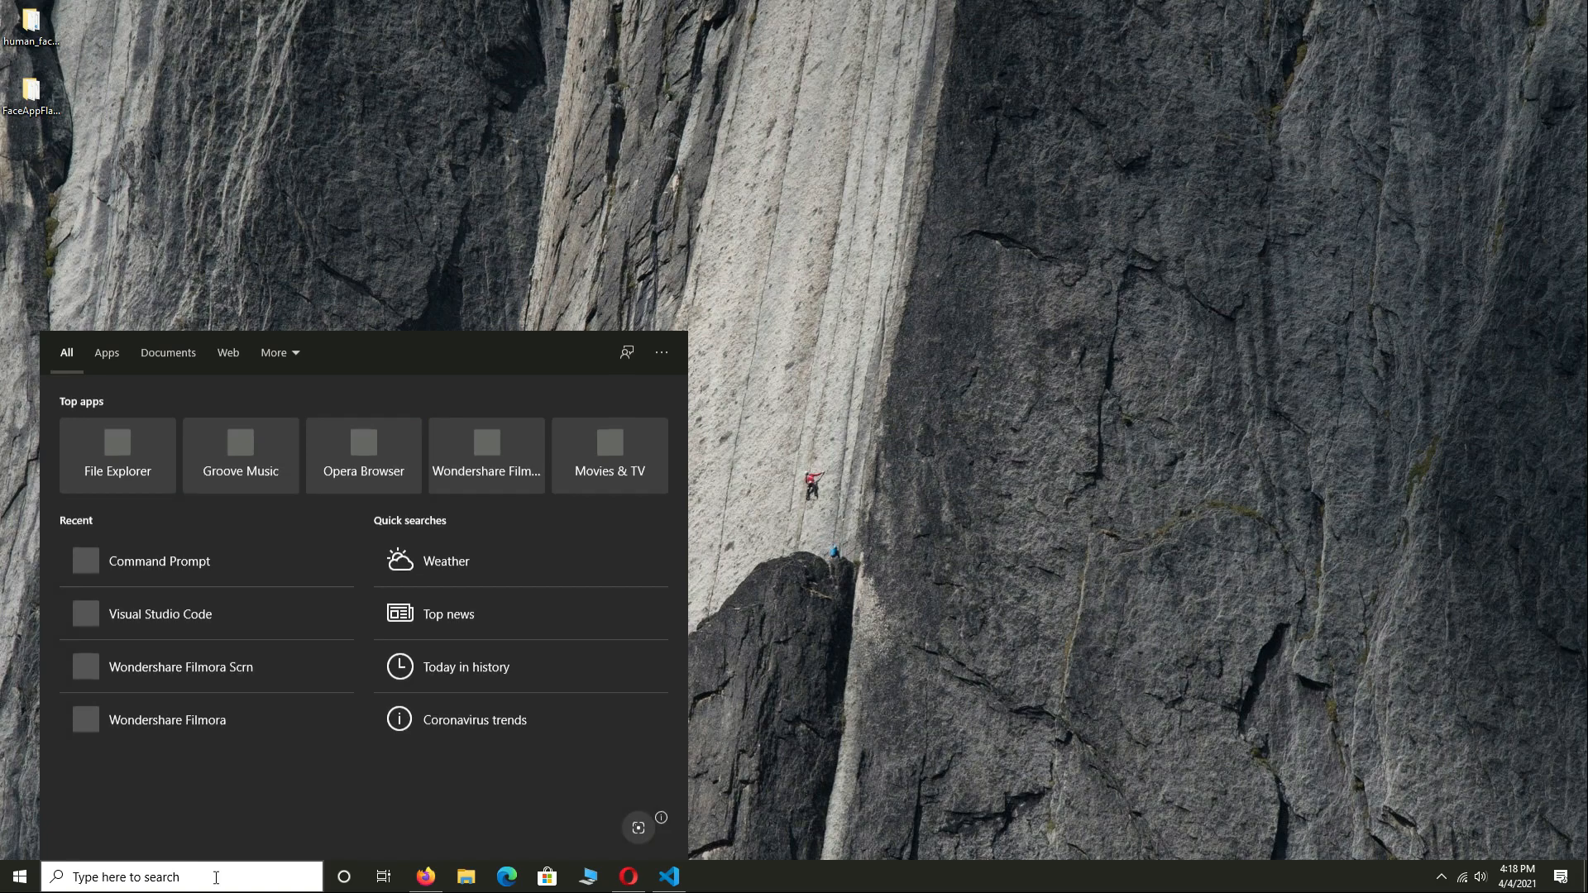
pyautogui.write('anac')
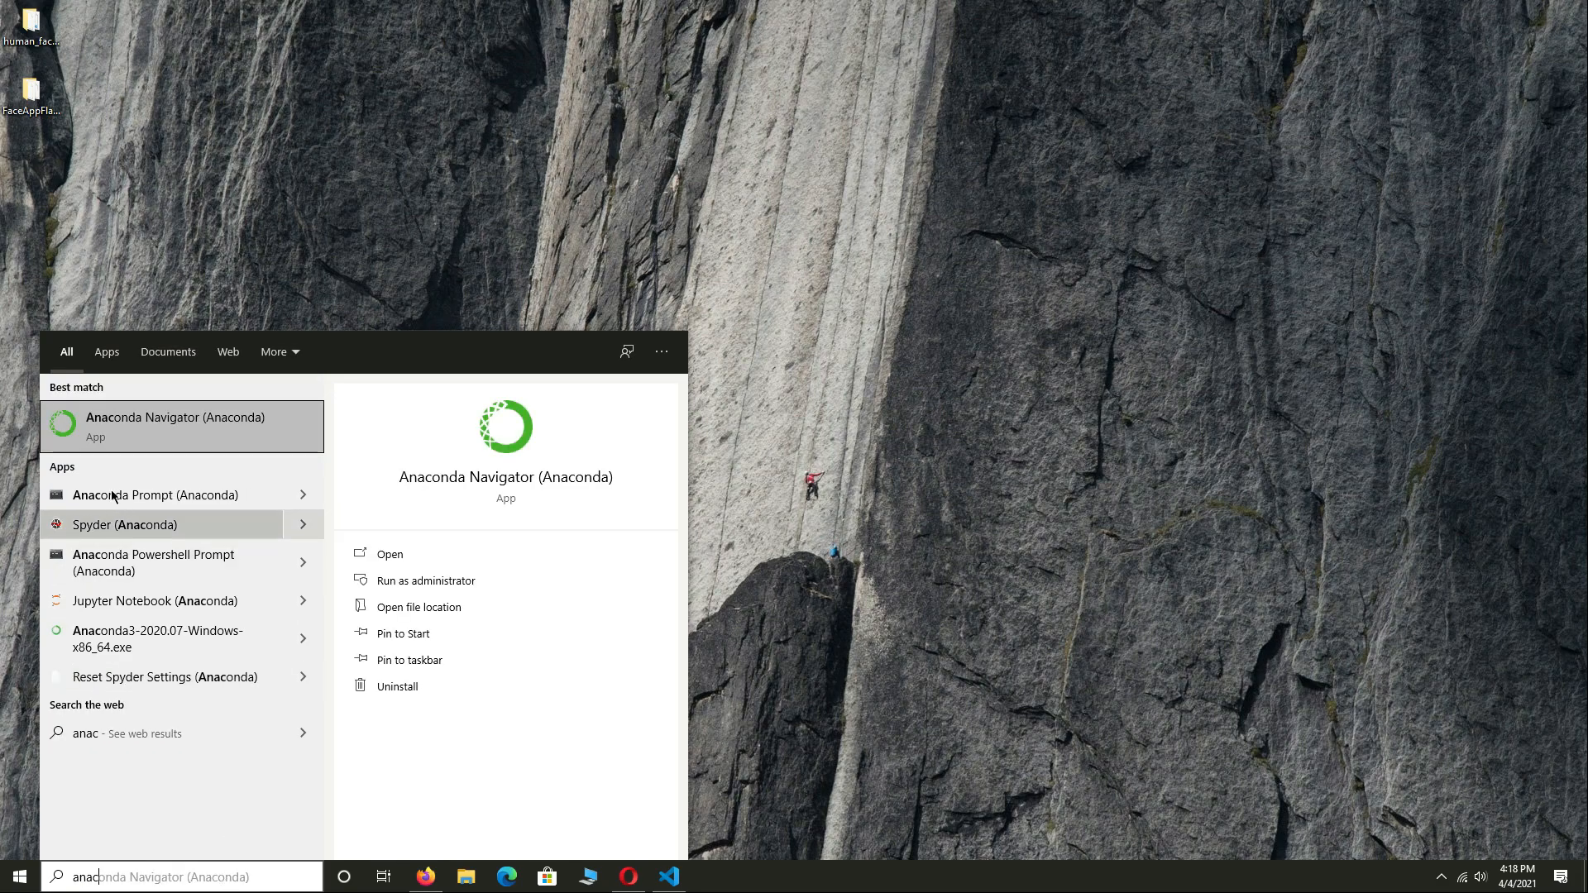
pyautogui.rightClick(161, 496)
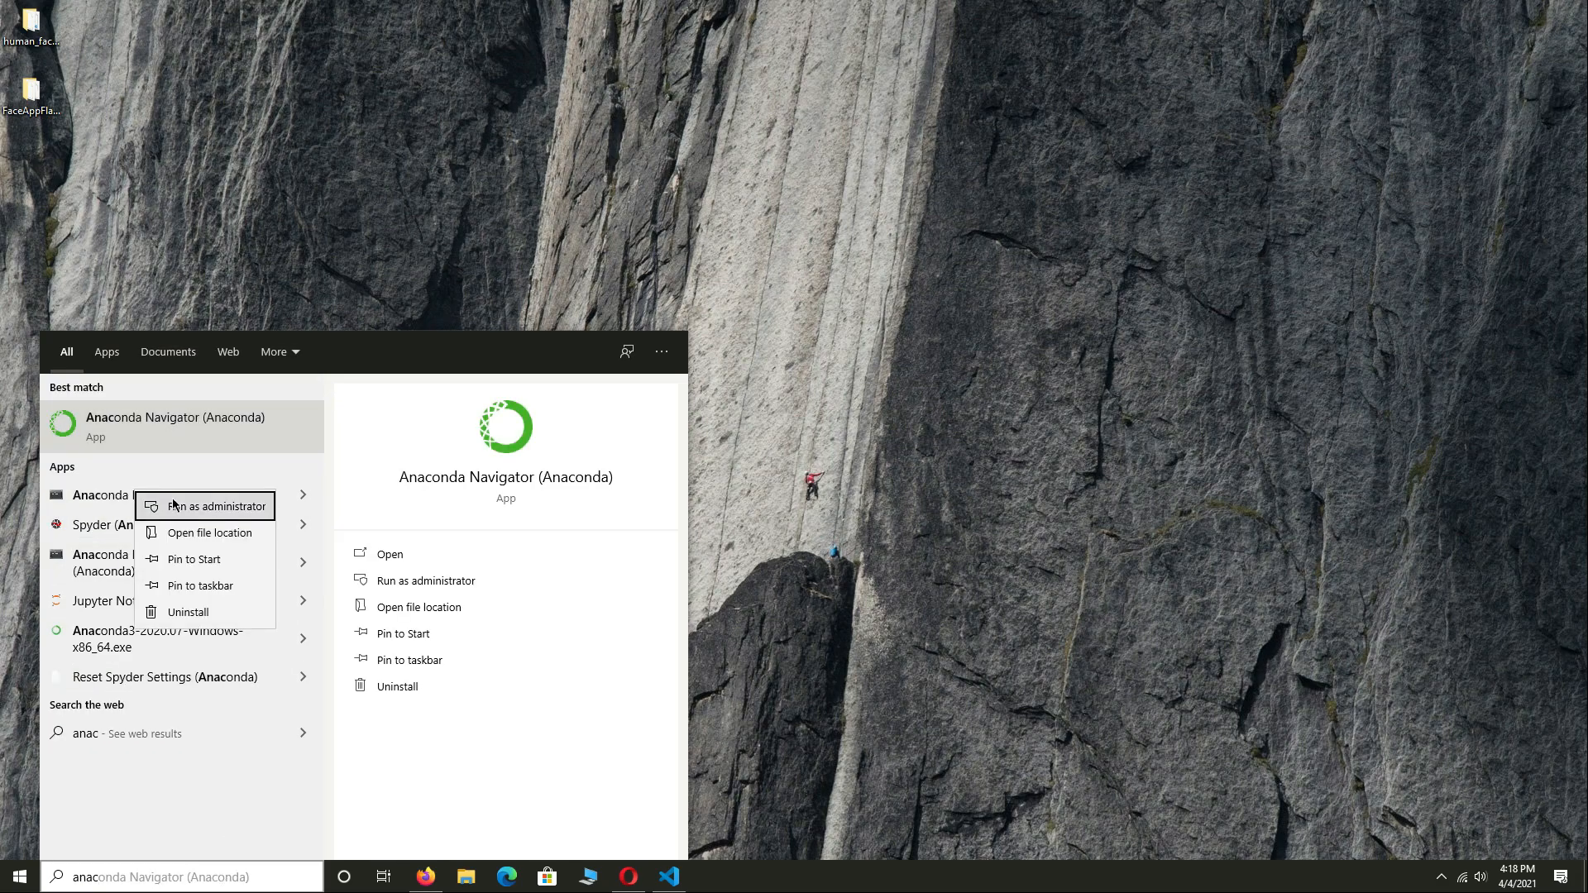
pyautogui.click(170, 506)
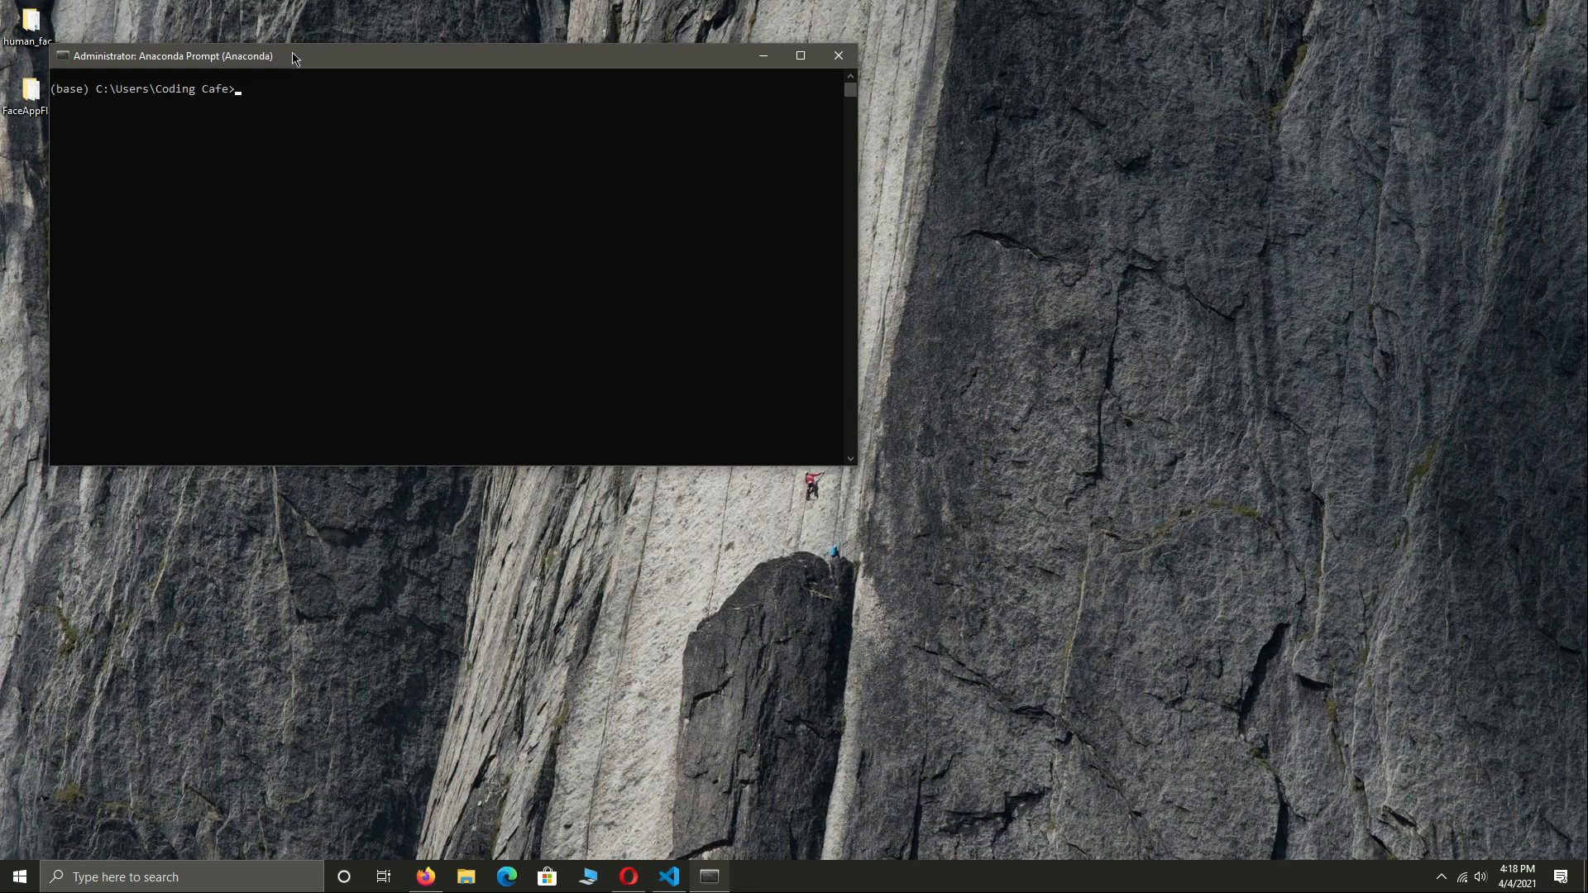
pyautogui.keyDown('ctrl'); pyautogui.scroll(3, 366, 201); pyautogui.keyUp('ctrl')
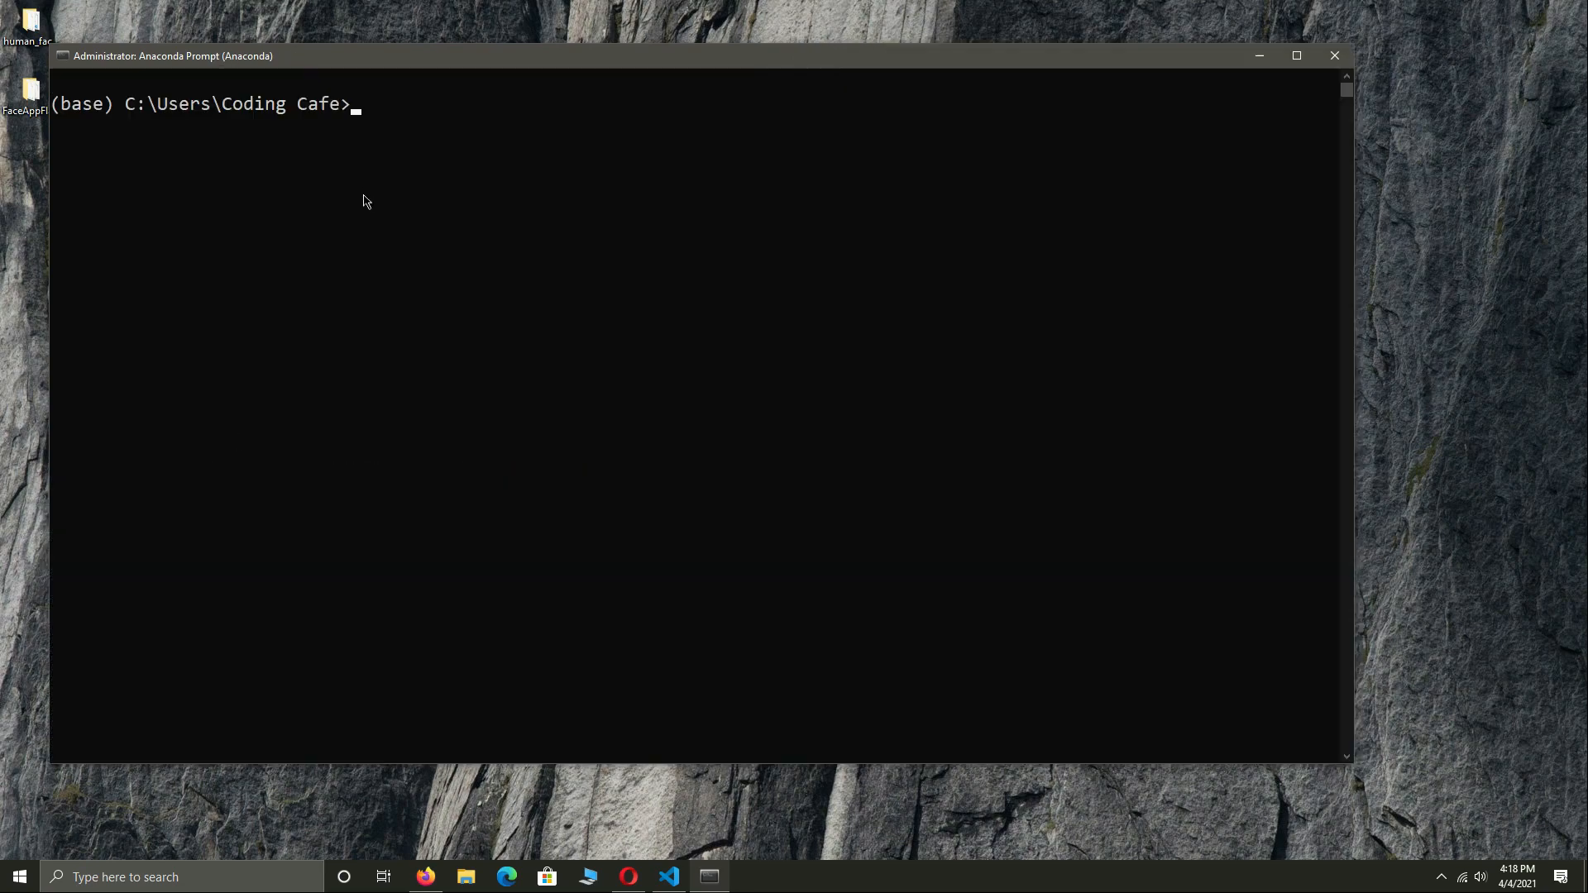
# Run the command conda create --name ml to create an environment named ml.
pyautogui.write('conda --name')
pyautogui.write('create')
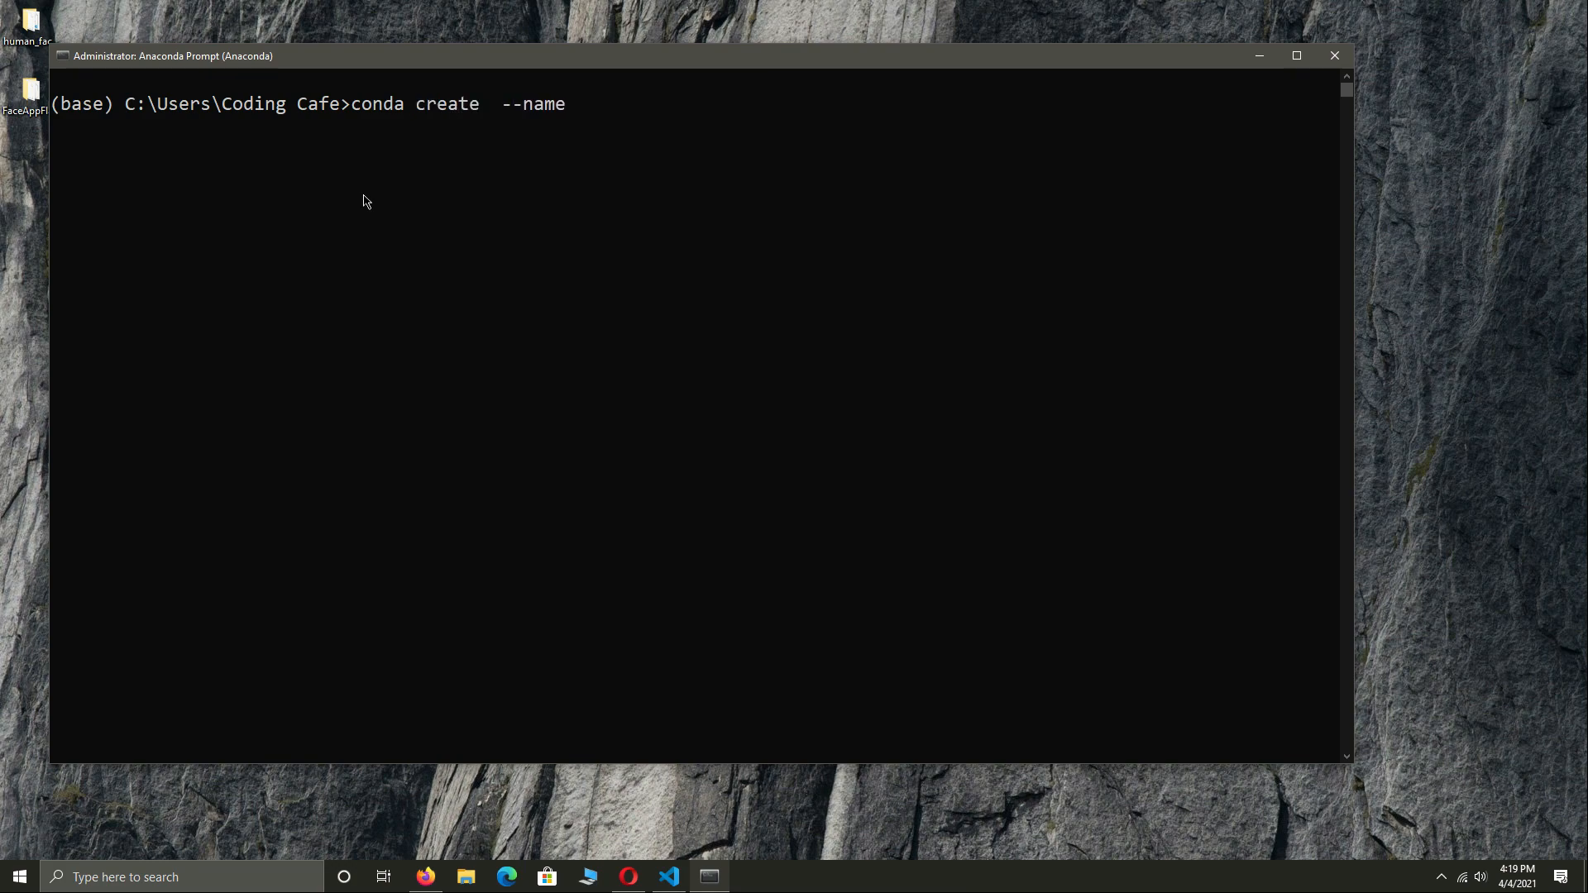
pyautogui.press('Delete')
pyautogui.press('Right')
pyautogui.press('Right')
pyautogui.write('ml')
pyautogui.press('Return')
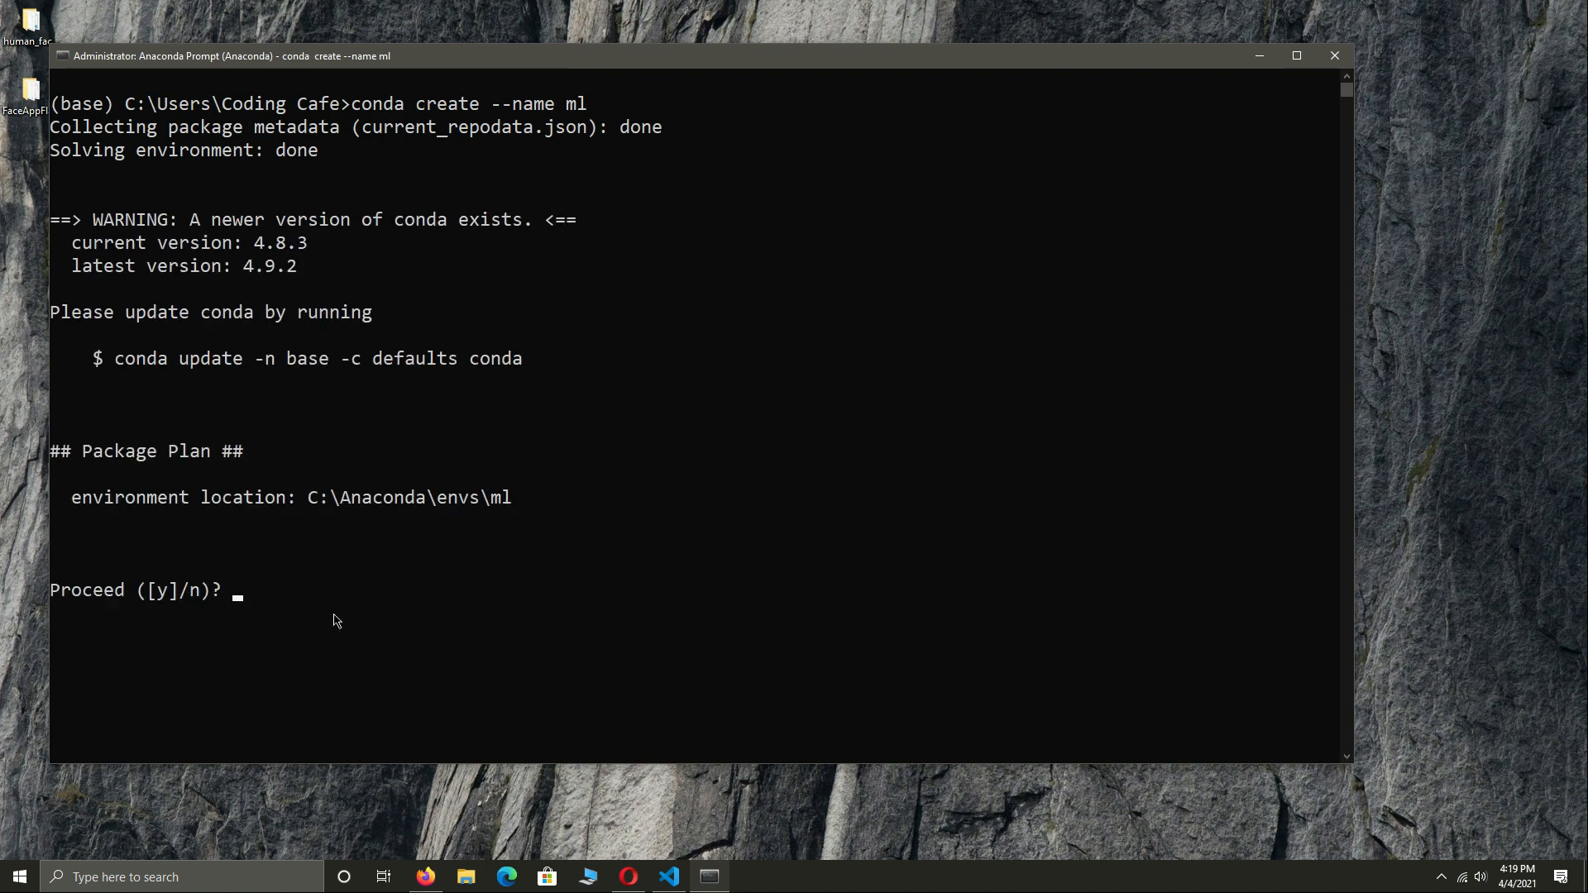
# Answer y to proceed with the package plan for the ml environment.
pyautogui.click(220, 597)
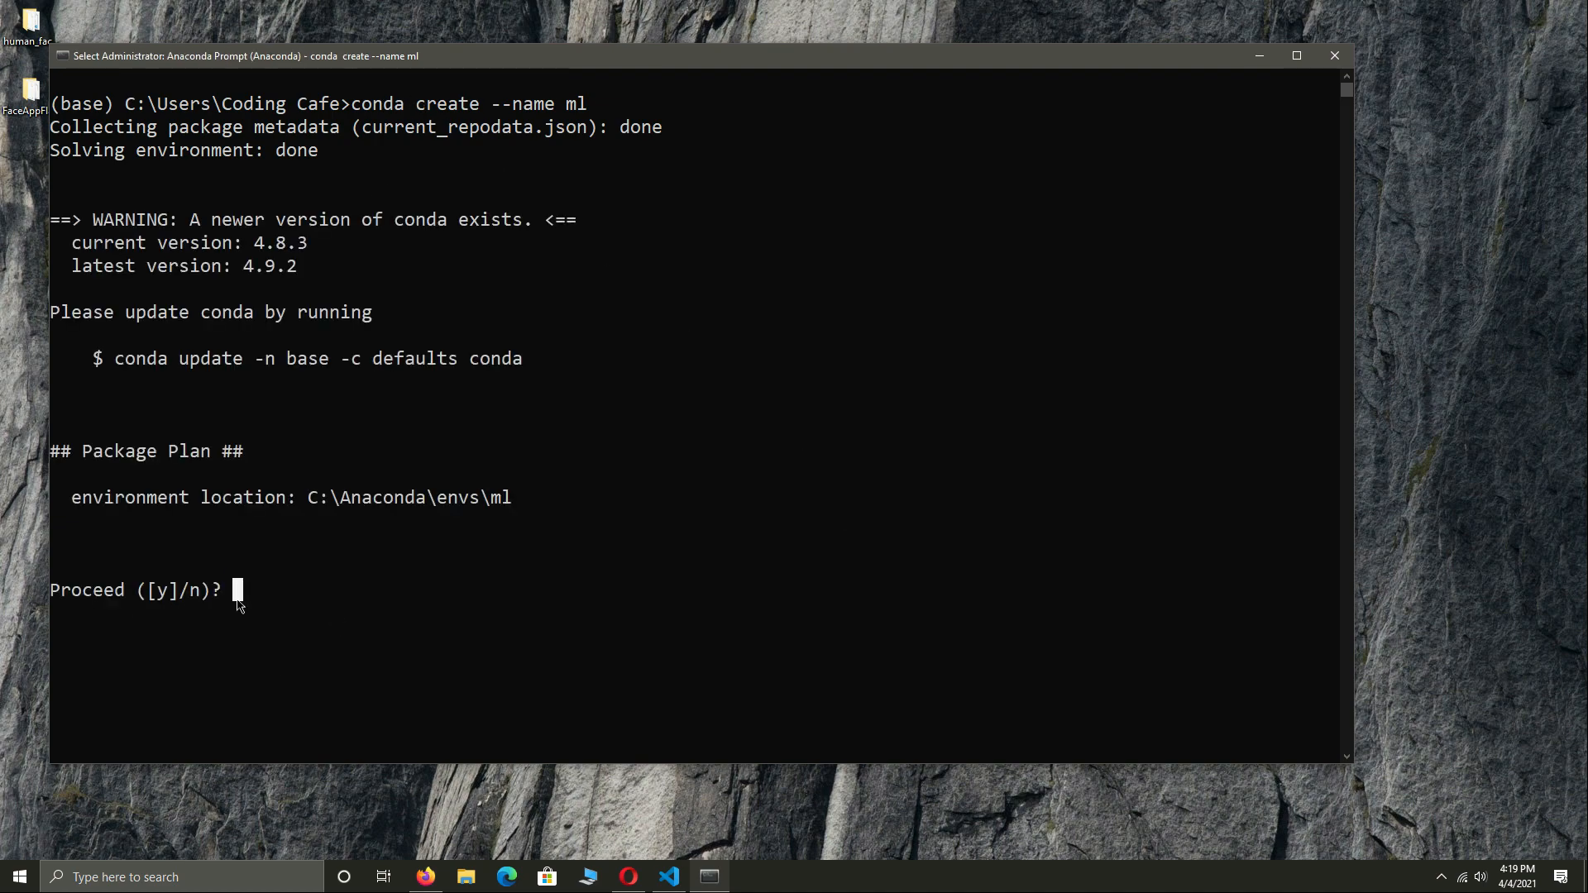
pyautogui.click(269, 688)
pyautogui.write('y')
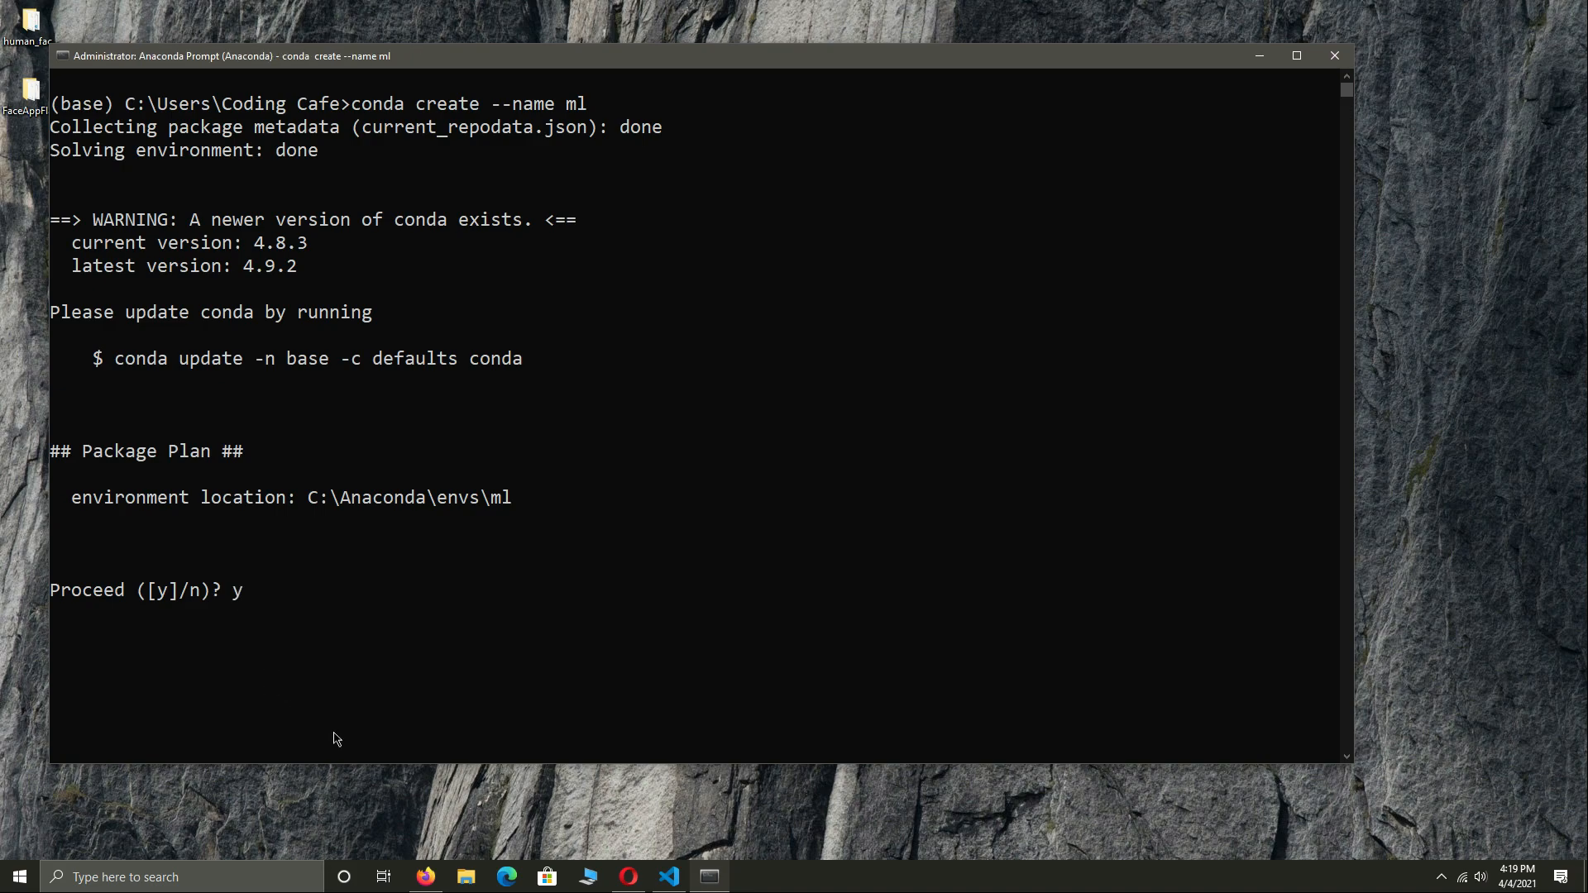
pyautogui.press('Return')
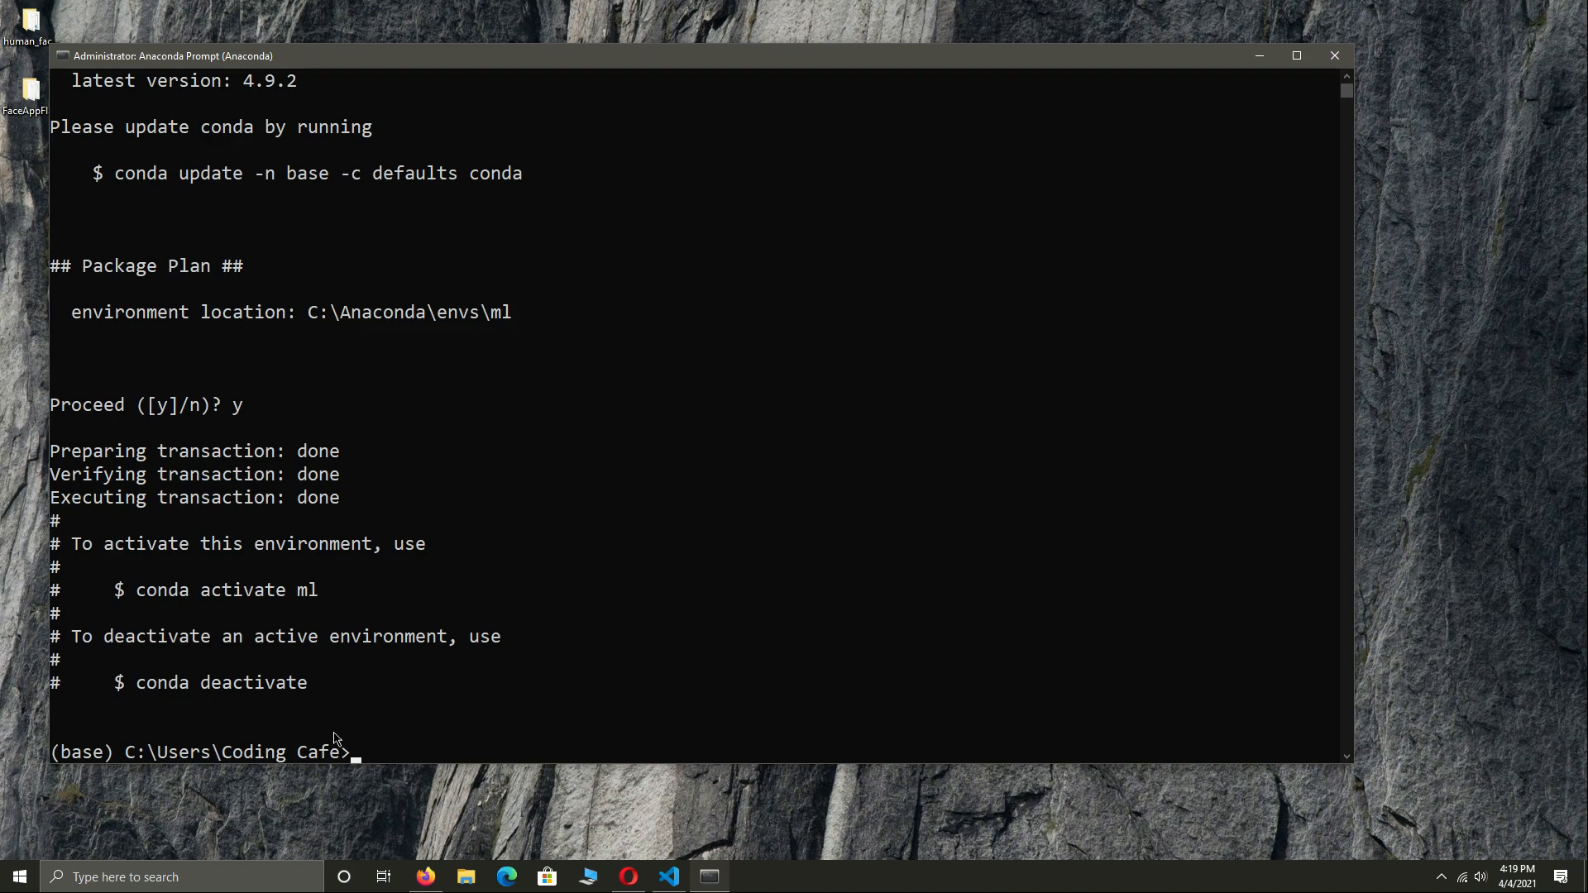
# Activate the new environment by running conda activate ml.
pyautogui.click(453, 786)
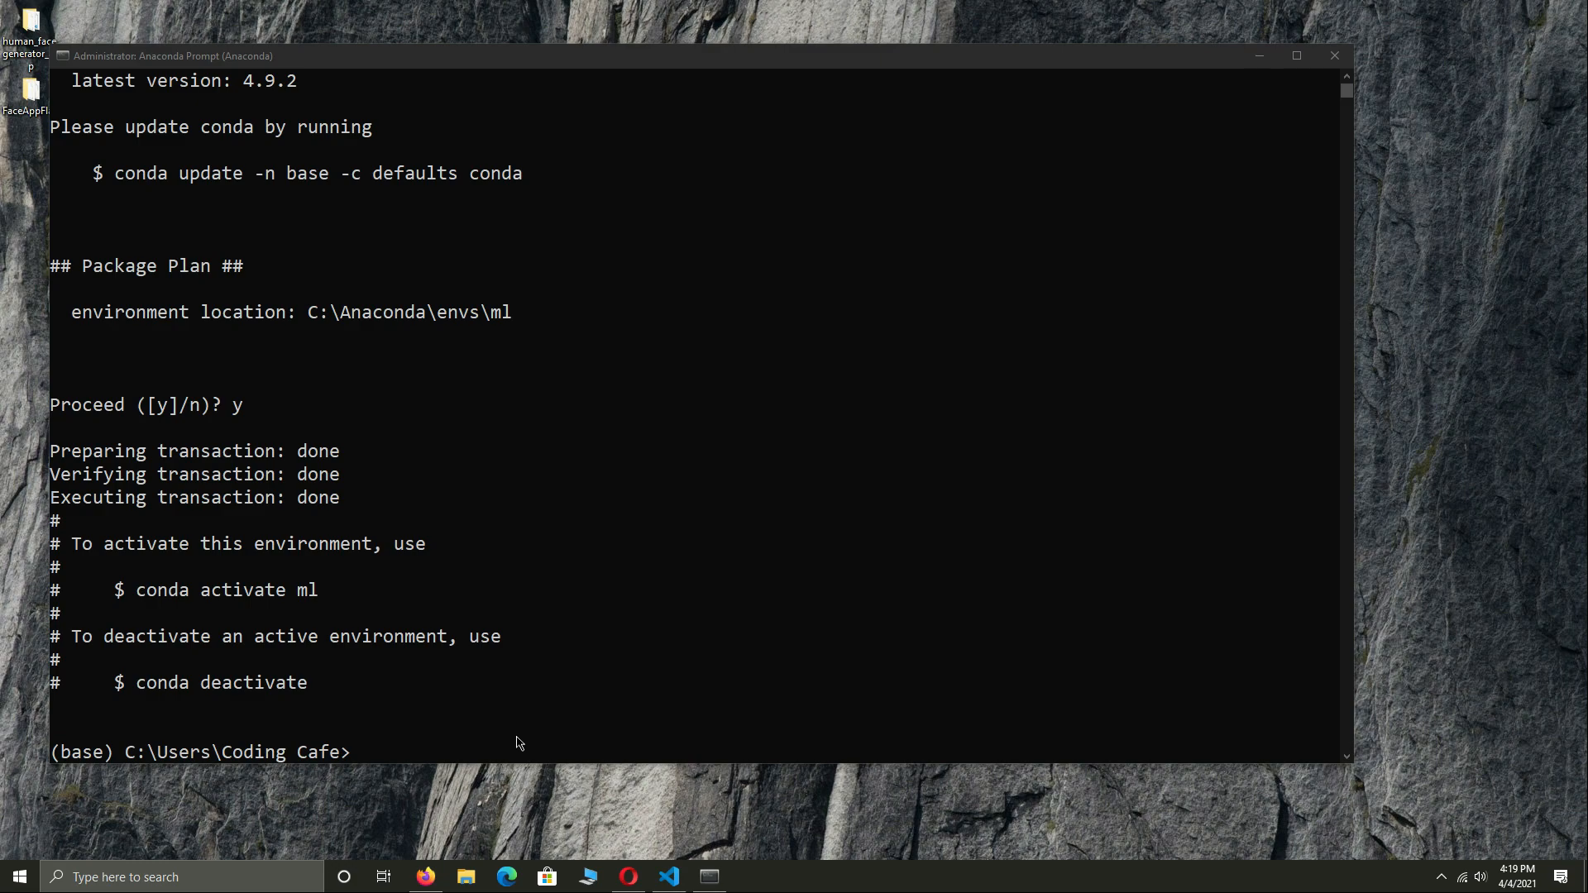
pyautogui.click(606, 754)
pyautogui.click(603, 752)
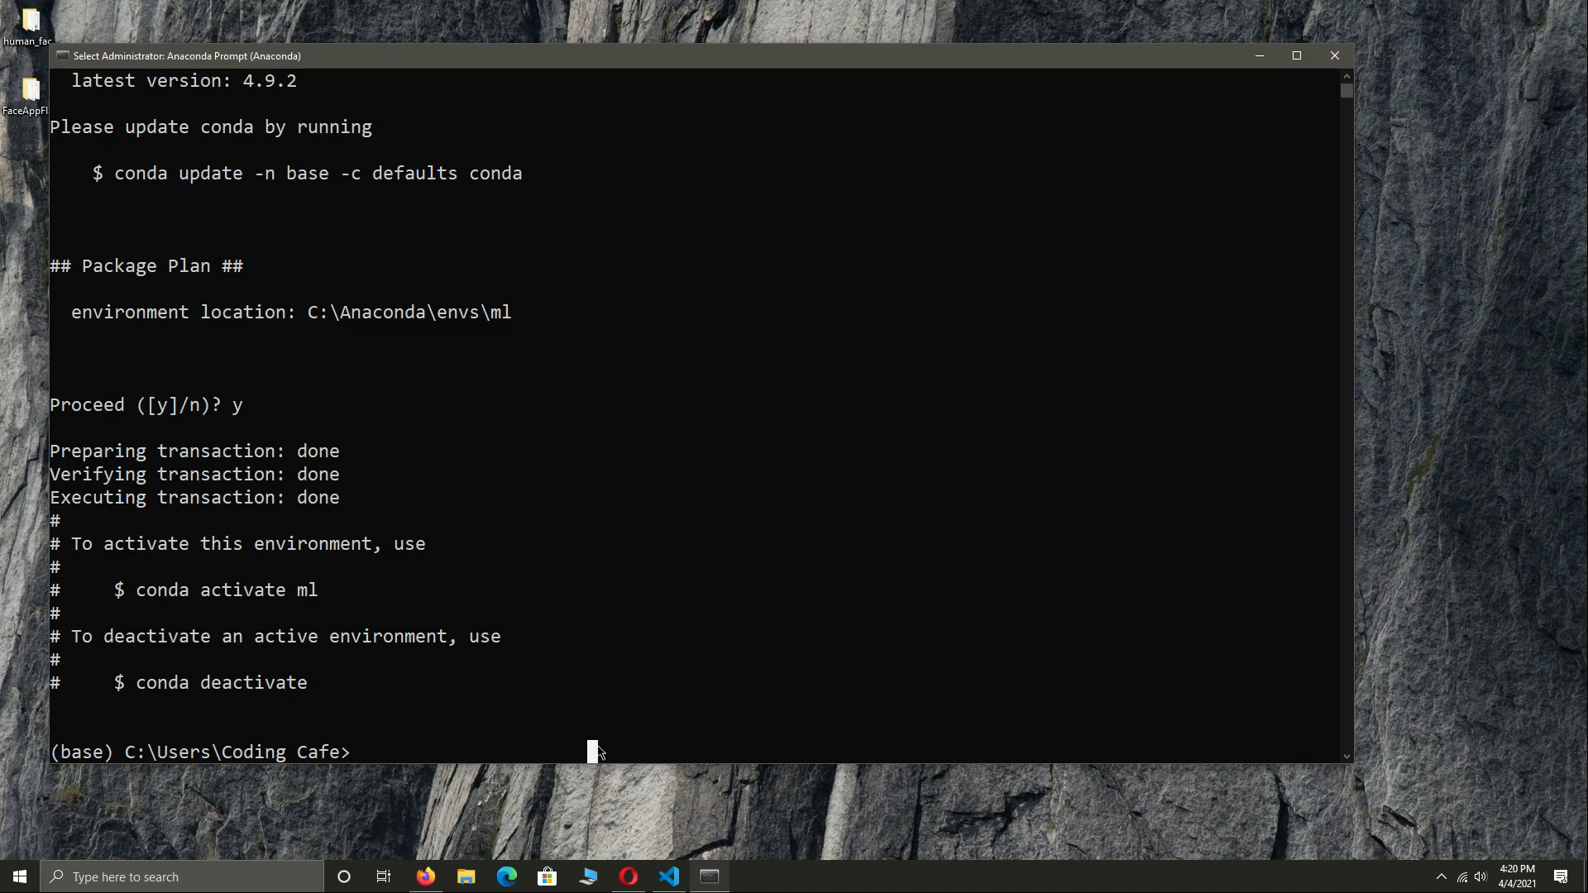
pyautogui.click(679, 752)
pyautogui.press('Escape')
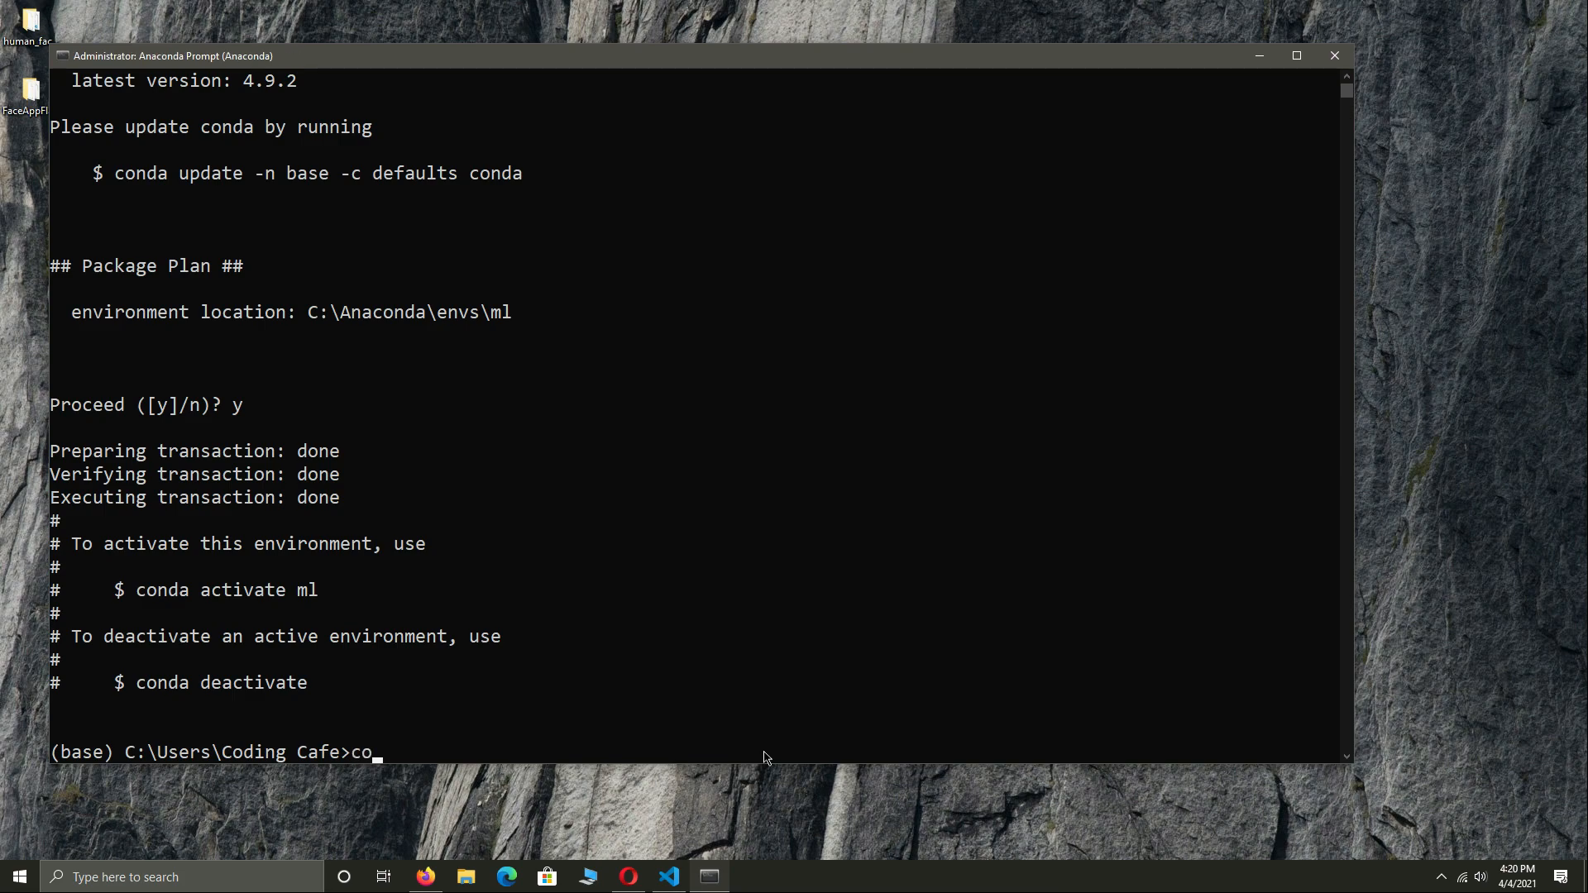
pyautogui.write('conda activate ml')
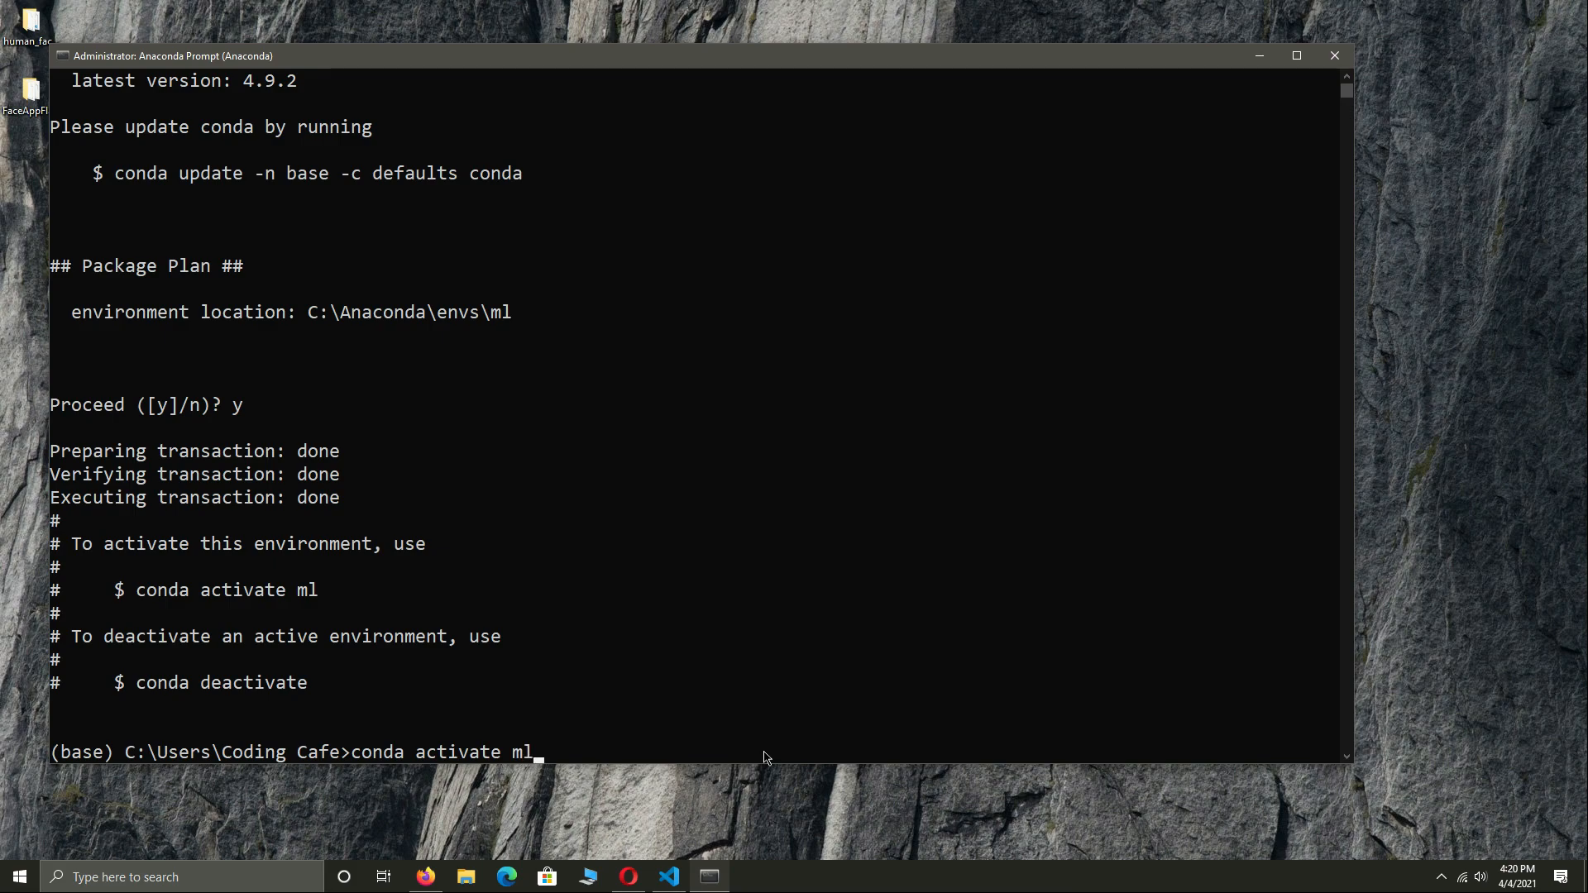
pyautogui.press('Return')
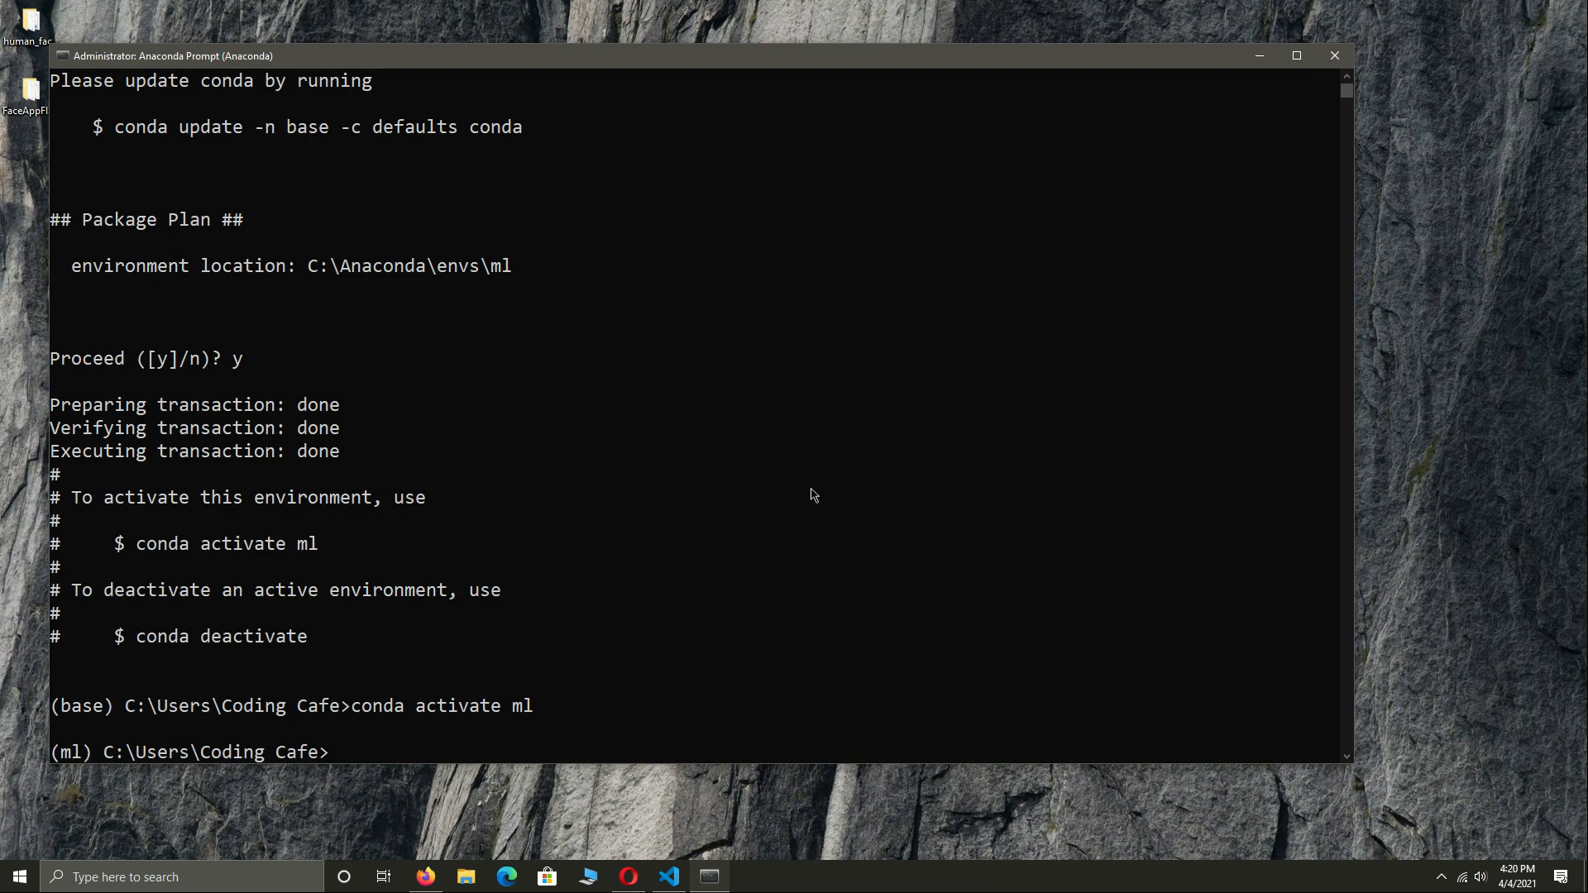
# Review the output from the start, close the prompt window, and reopen Anaconda Prompt as administrator.
pyautogui.moveTo(1347, 88); pyautogui.dragTo(1349, 91)
pyautogui.scroll(4, 1349, 93)
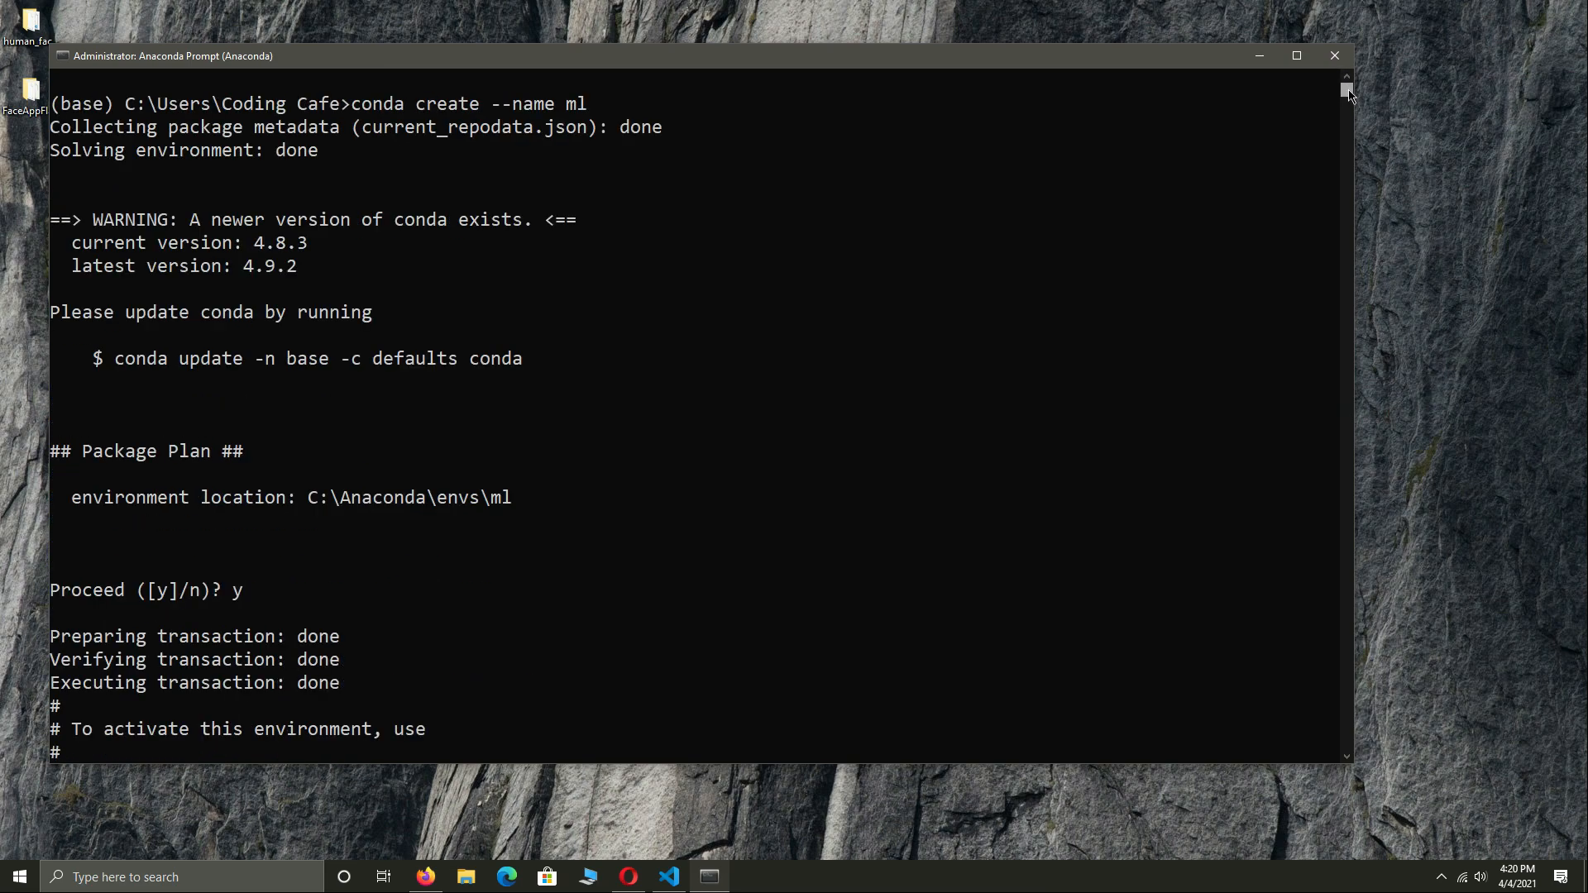
pyautogui.click(1334, 55)
pyautogui.click(153, 881)
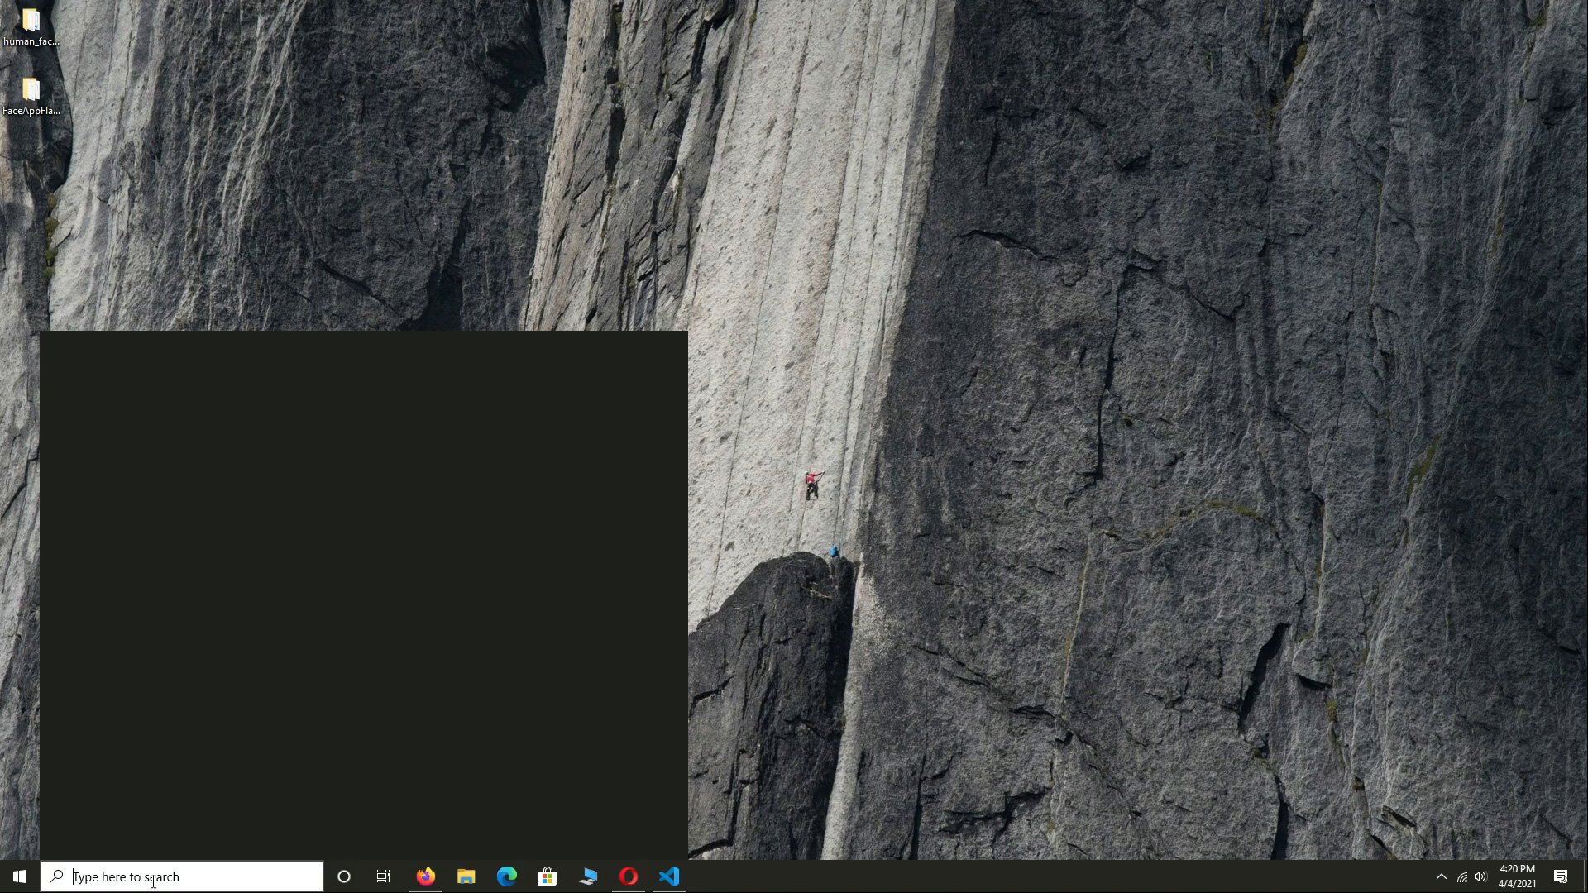
pyautogui.write('anac')
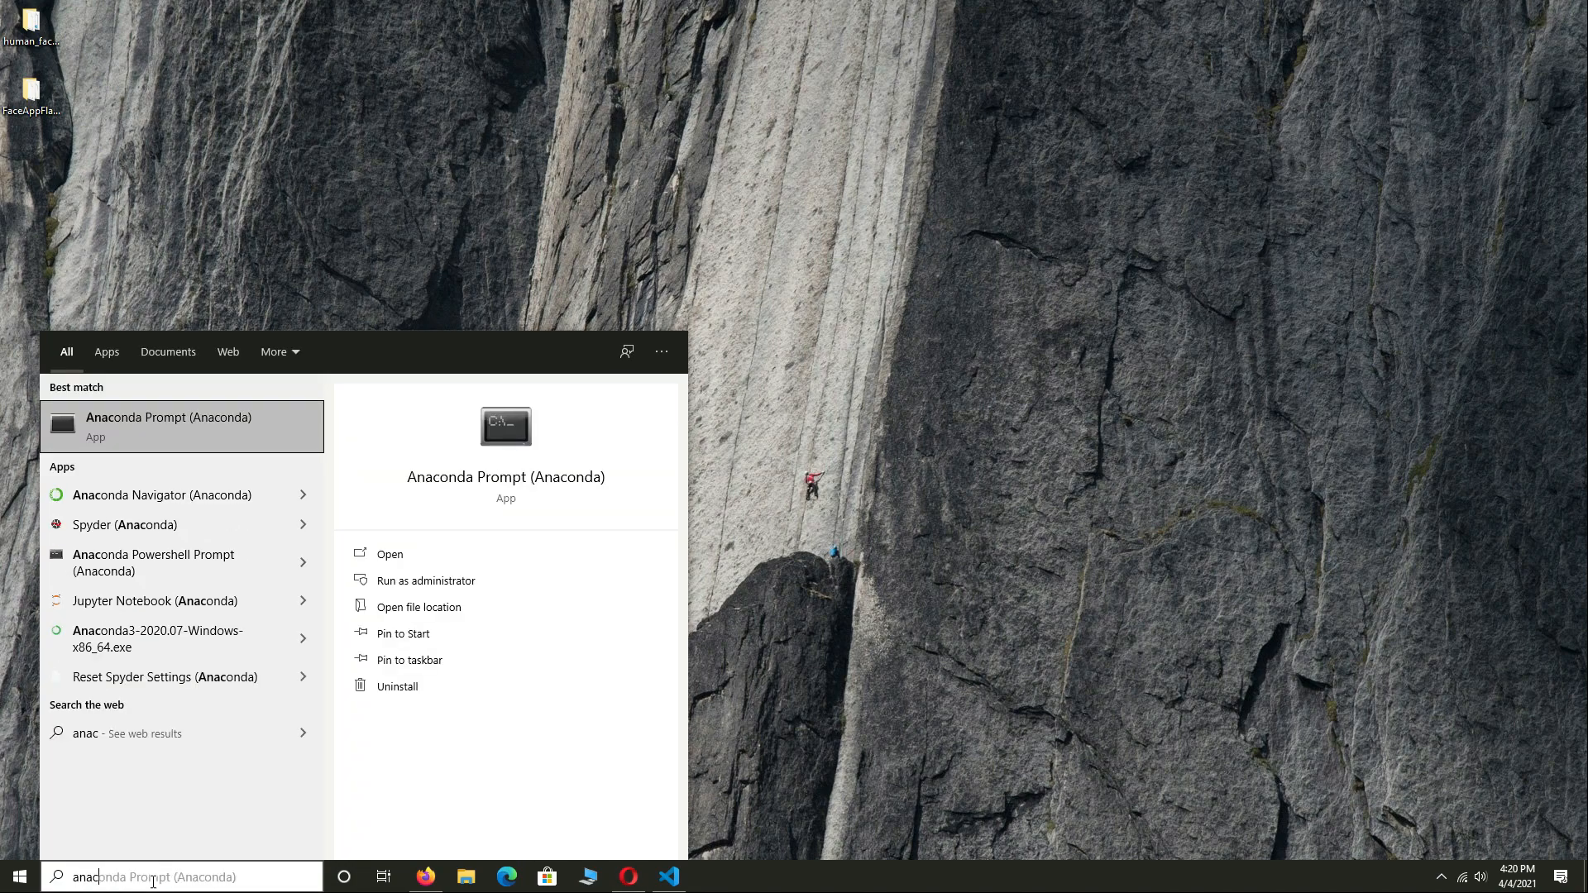
pyautogui.rightClick(177, 412)
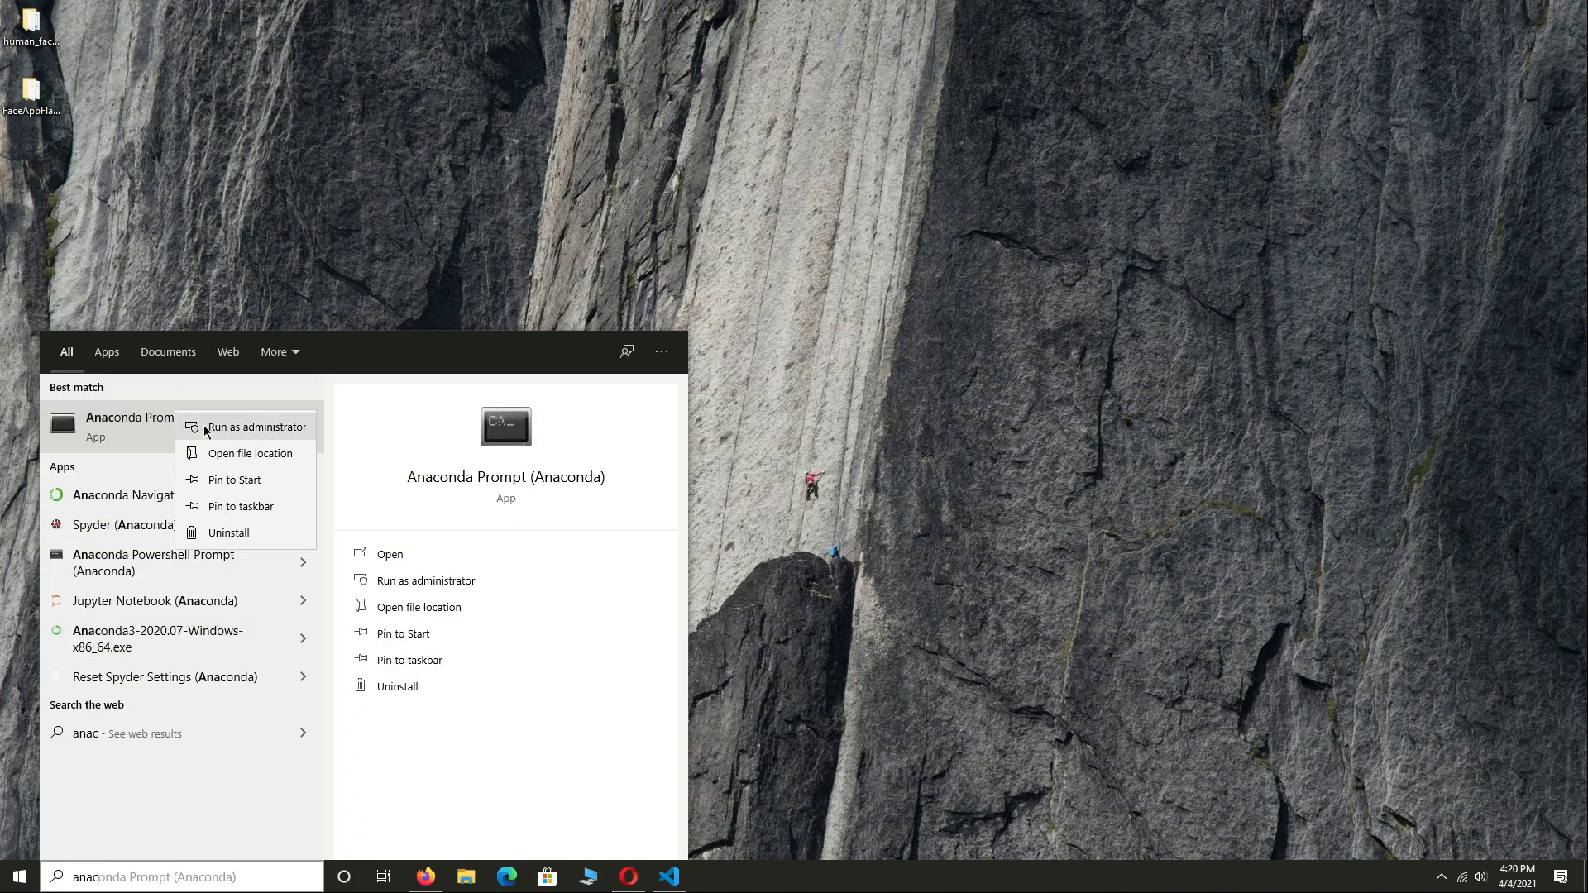
pyautogui.click(207, 428)
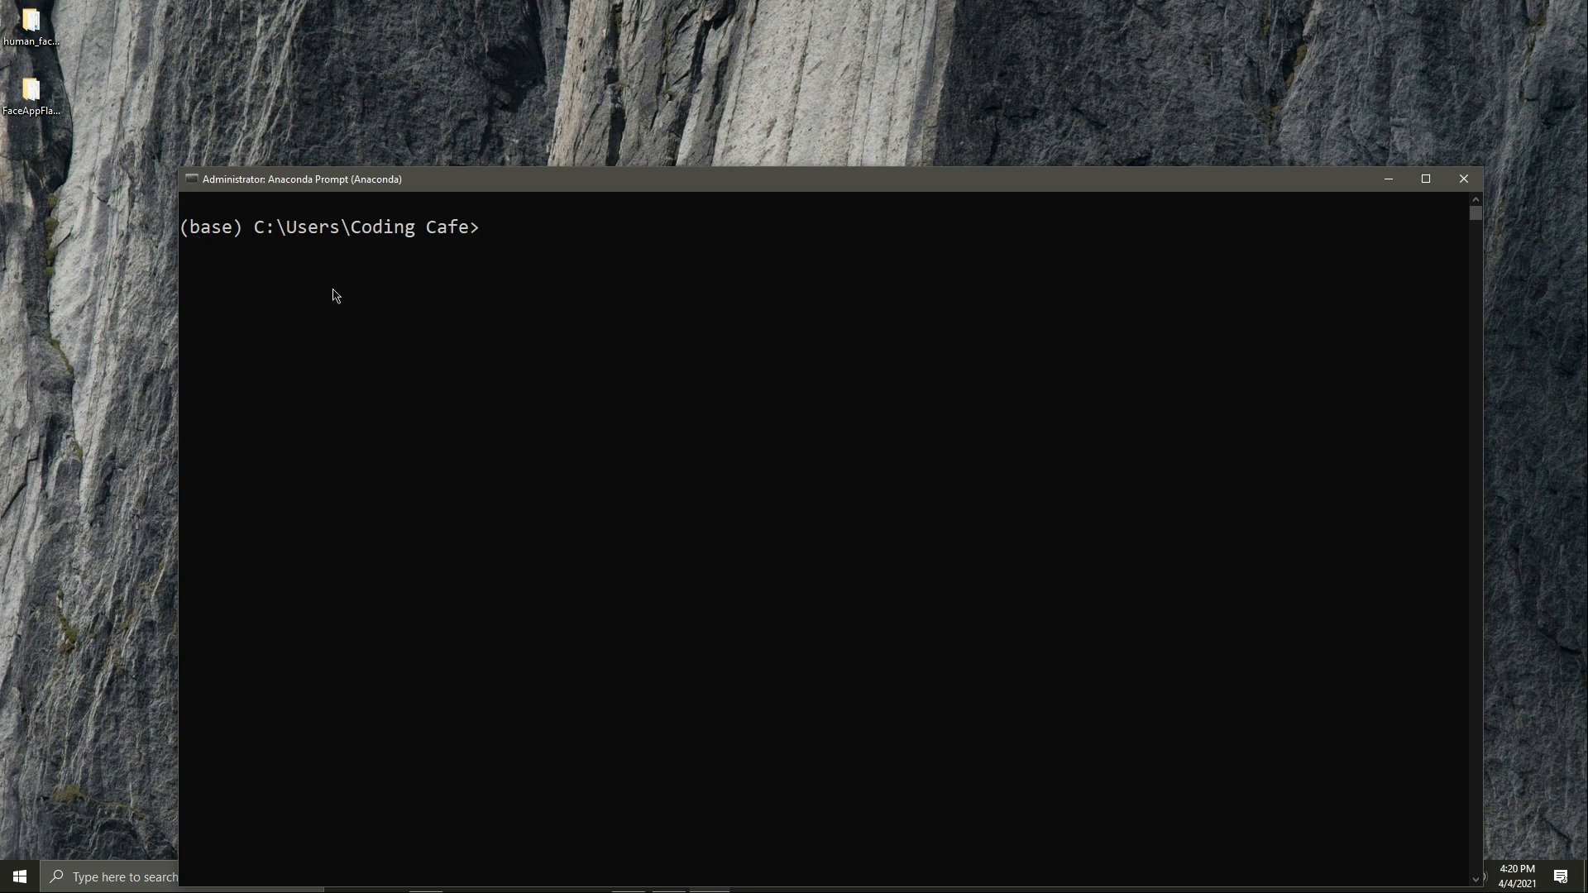
# Run conda activate ml in the reopened prompt to switch from base to the ml environment.
pyautogui.write('conda activate ml')
pyautogui.press('Return')
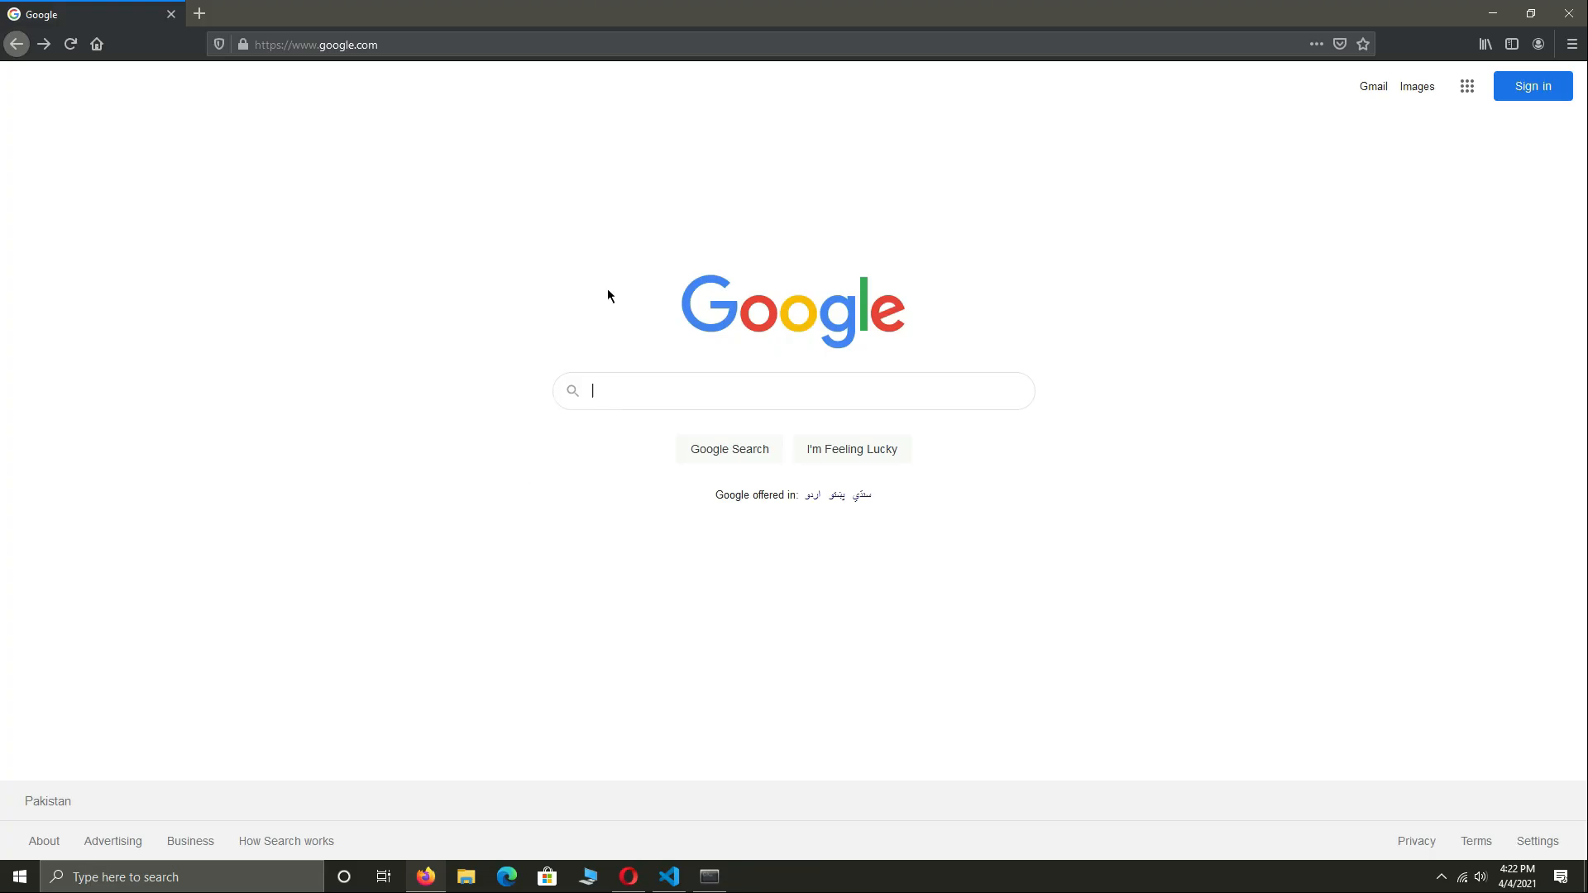
# Switch to Firefox and open the Keras :: Anaconda.org result for the search "install keras with conda".
pyautogui.click(44, 44)
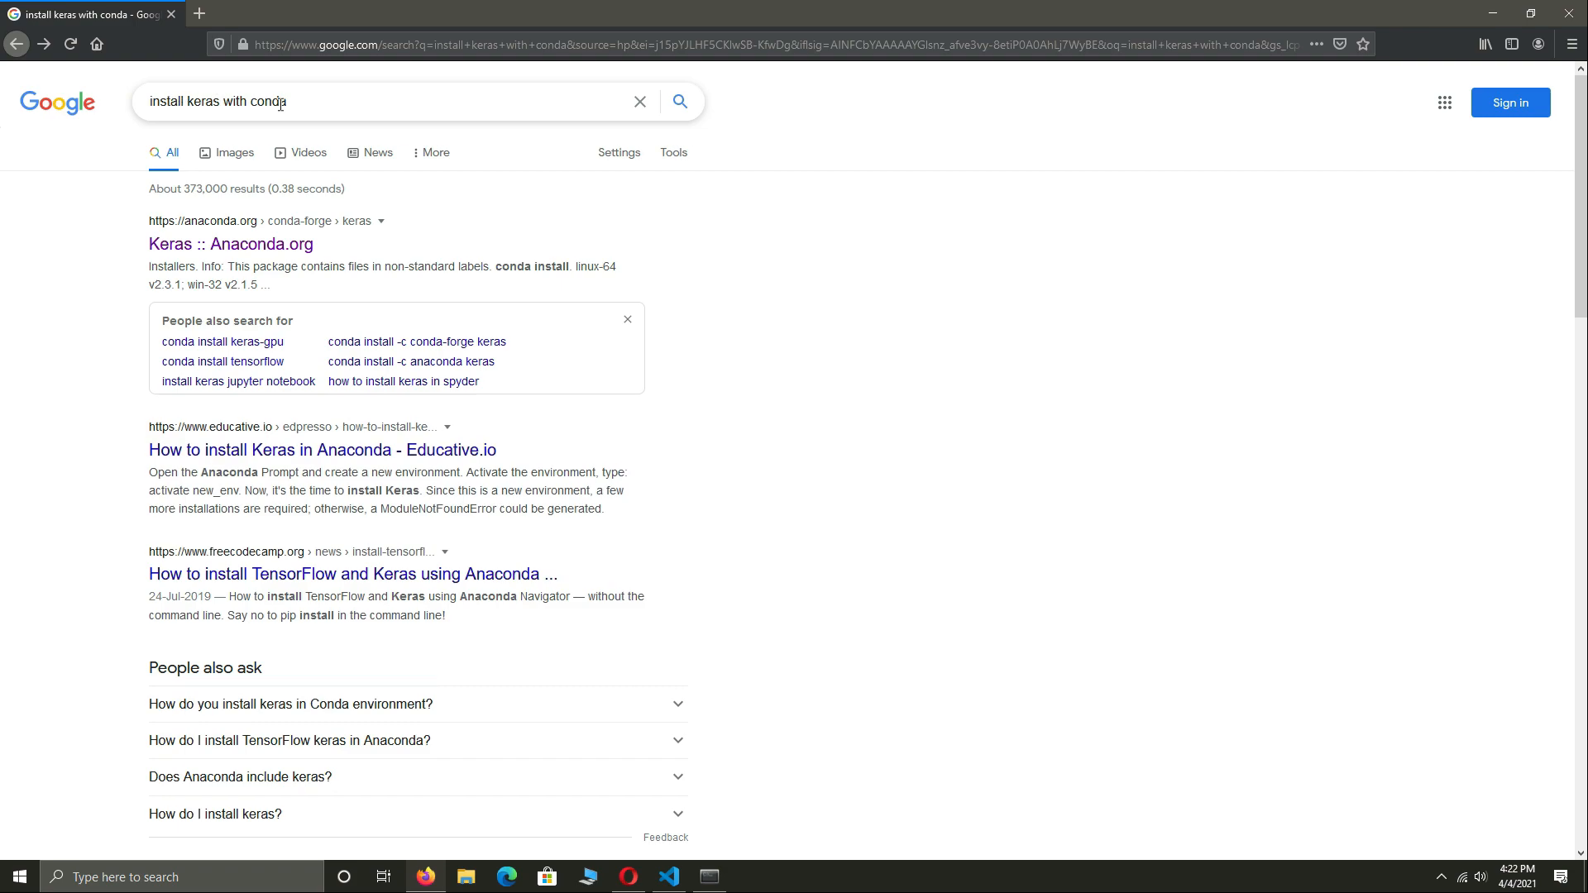
pyautogui.moveTo(280, 103); pyautogui.dragTo(83, 101)
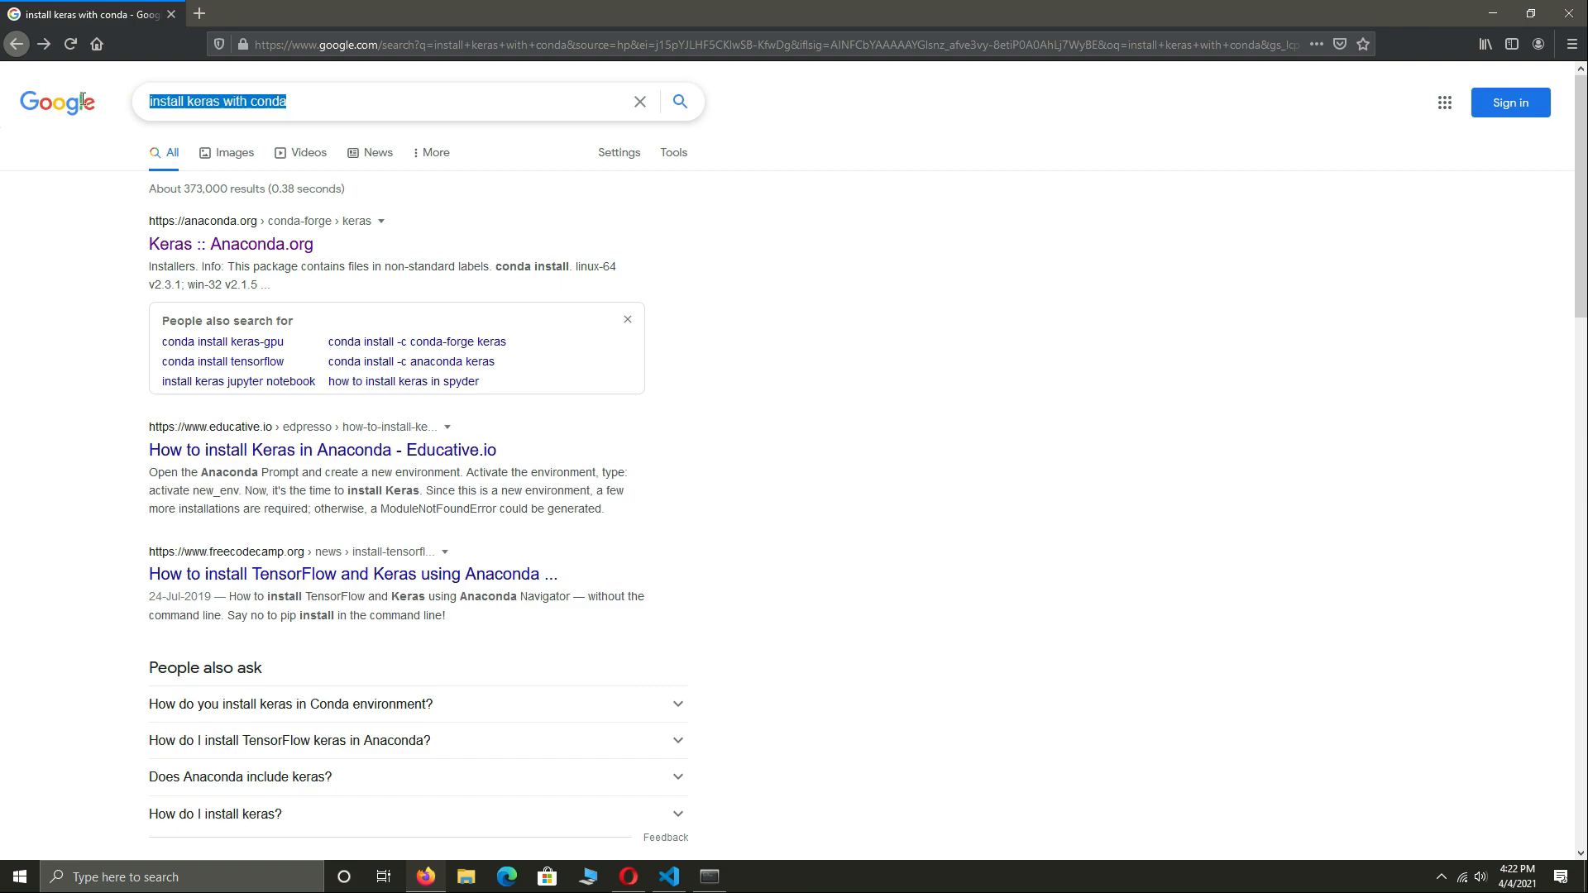
pyautogui.click(69, 270)
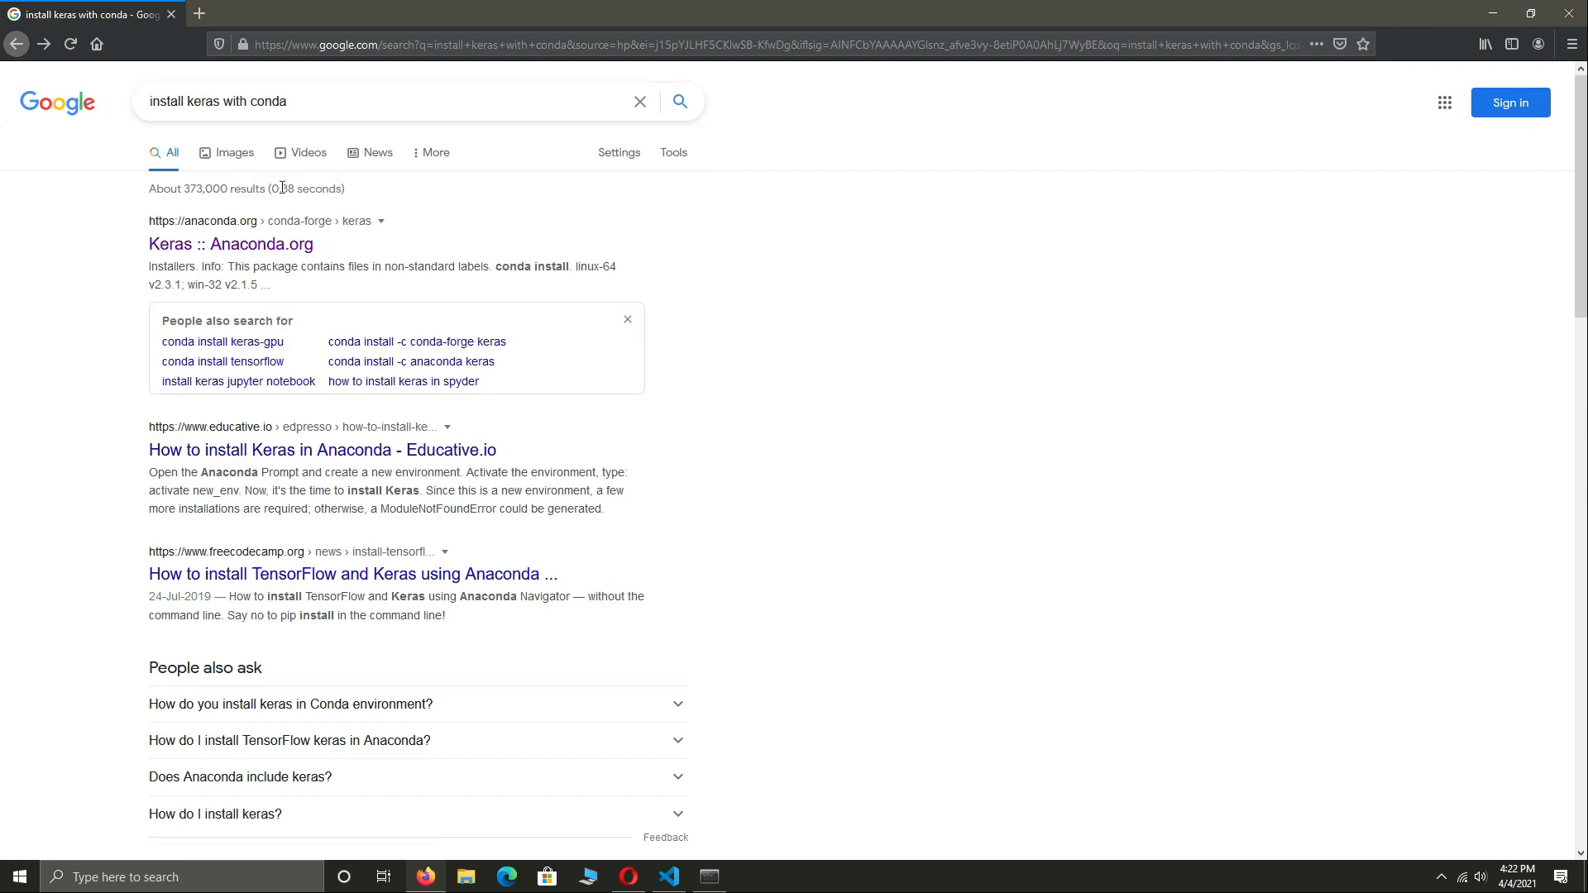
pyautogui.click(247, 247)
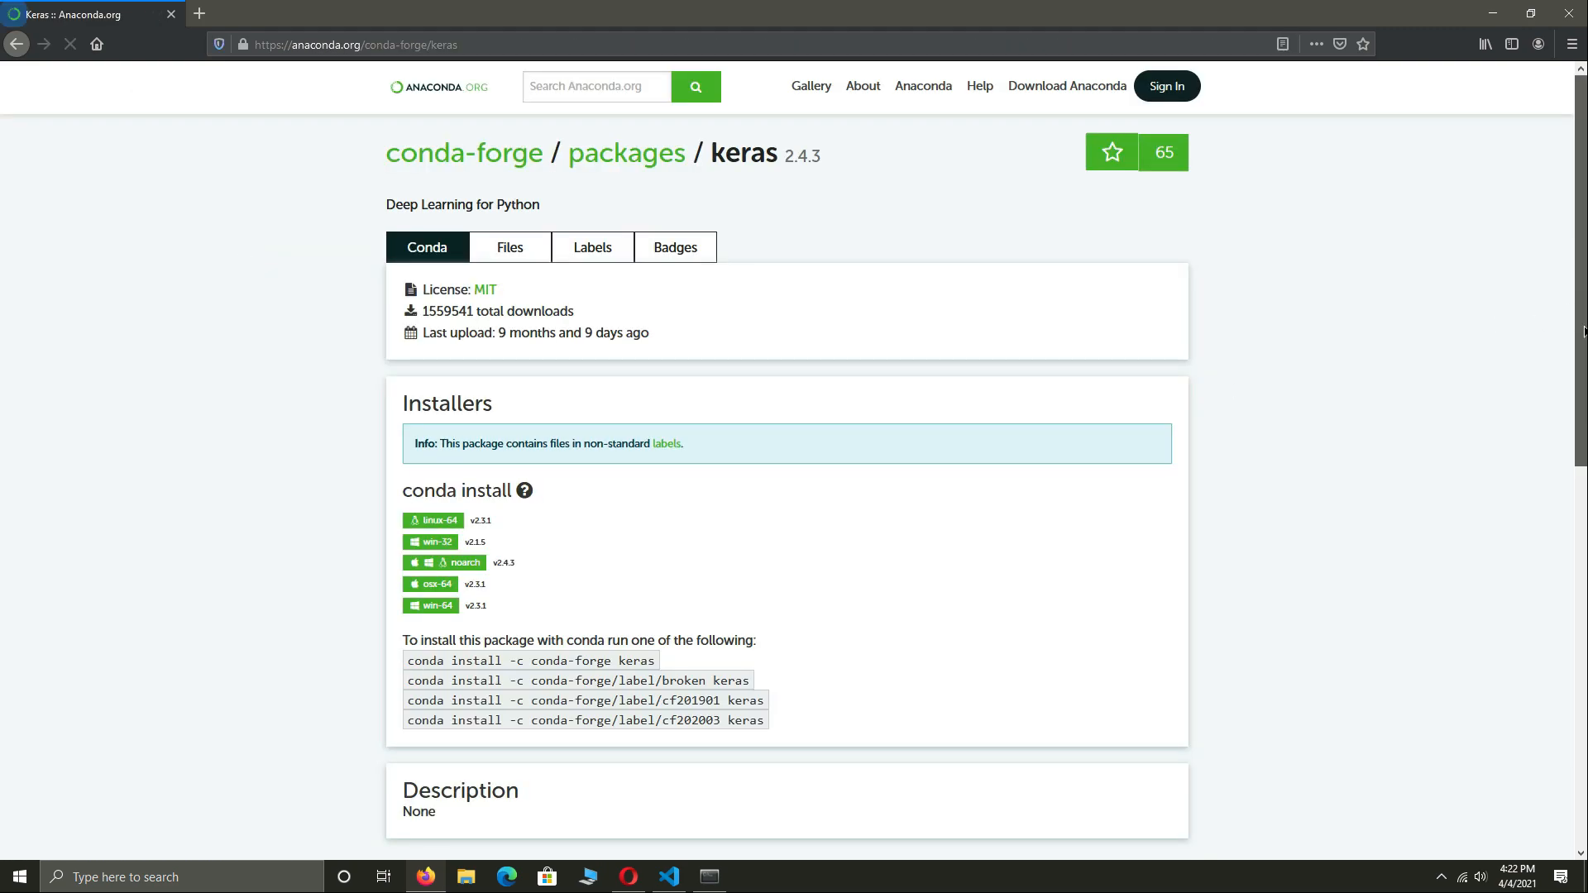
# Copy the first listed install command, conda install -c conda-forge keras, from the Keras package page.
pyautogui.scroll(-2, 1228, 445)
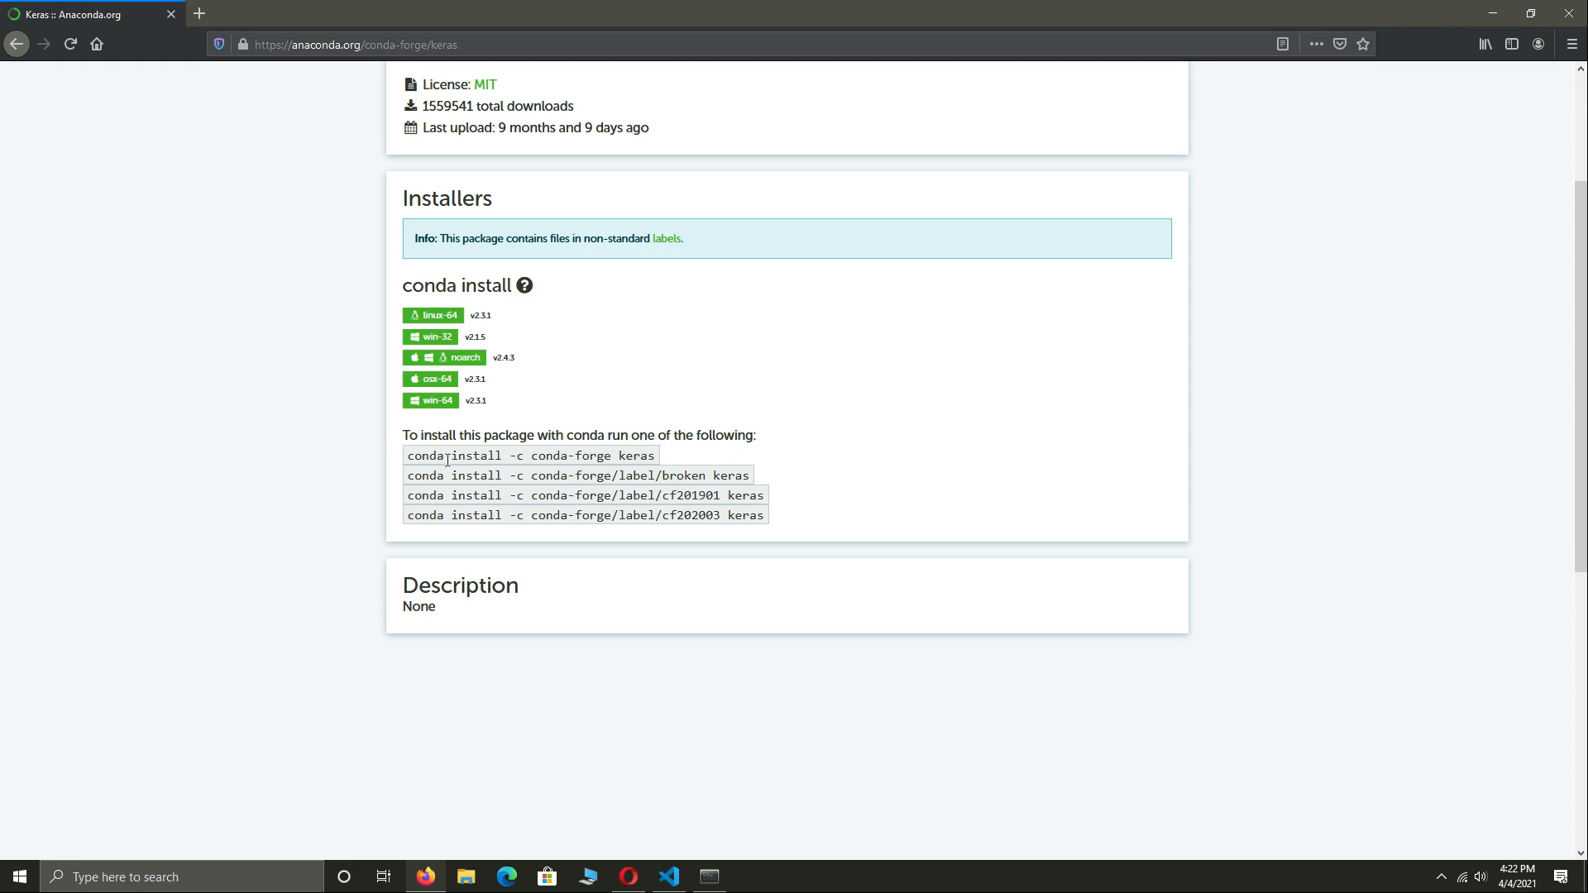
pyautogui.moveTo(407, 455); pyautogui.dragTo(649, 468)
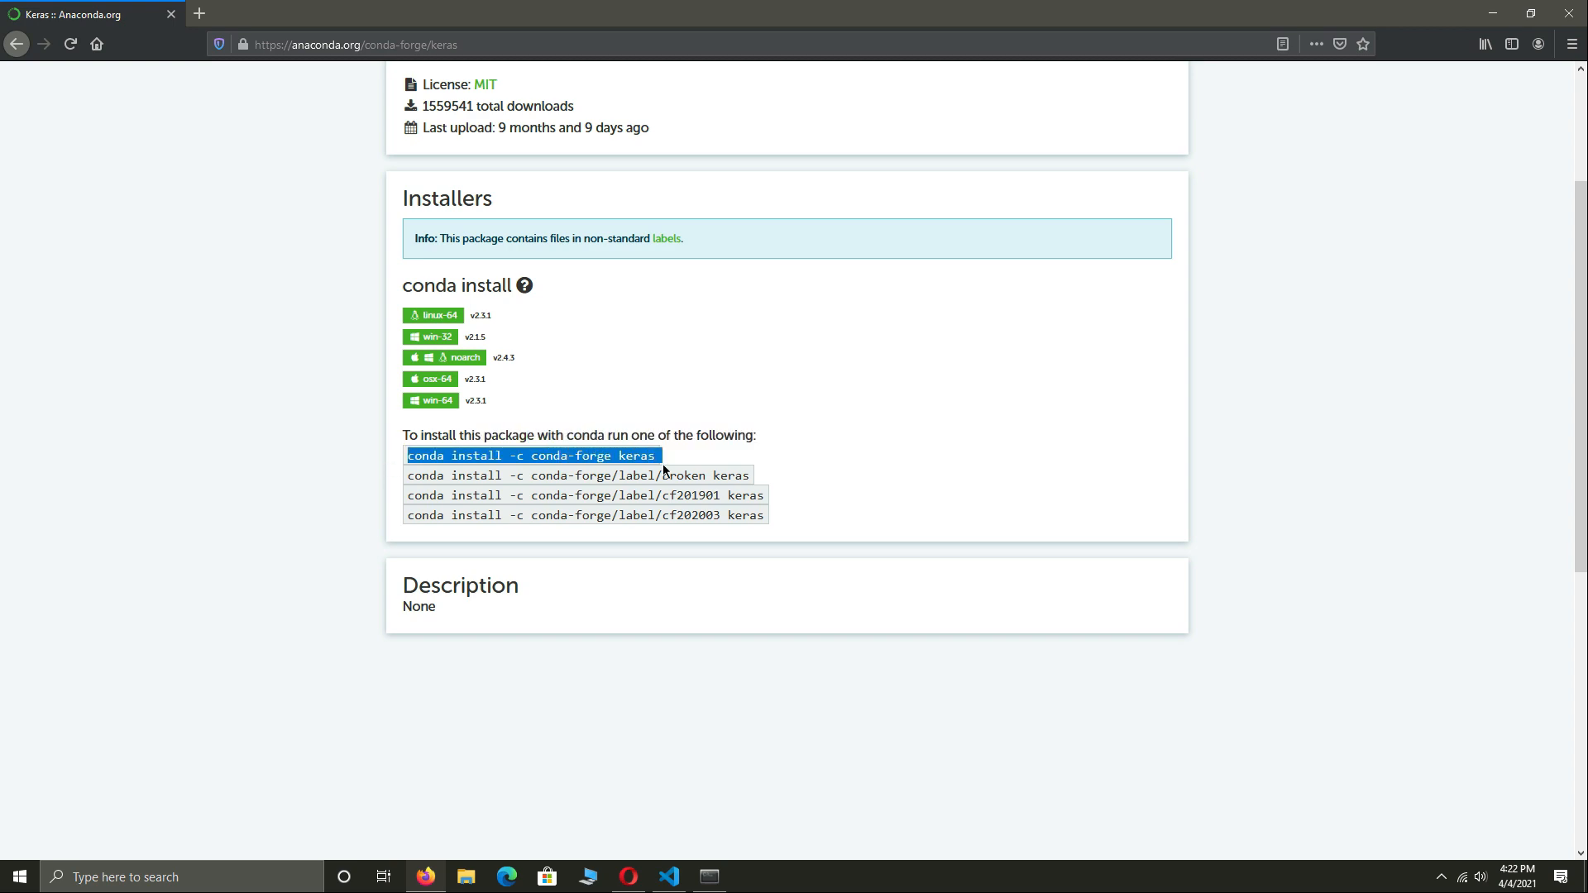
pyautogui.rightClick(652, 466)
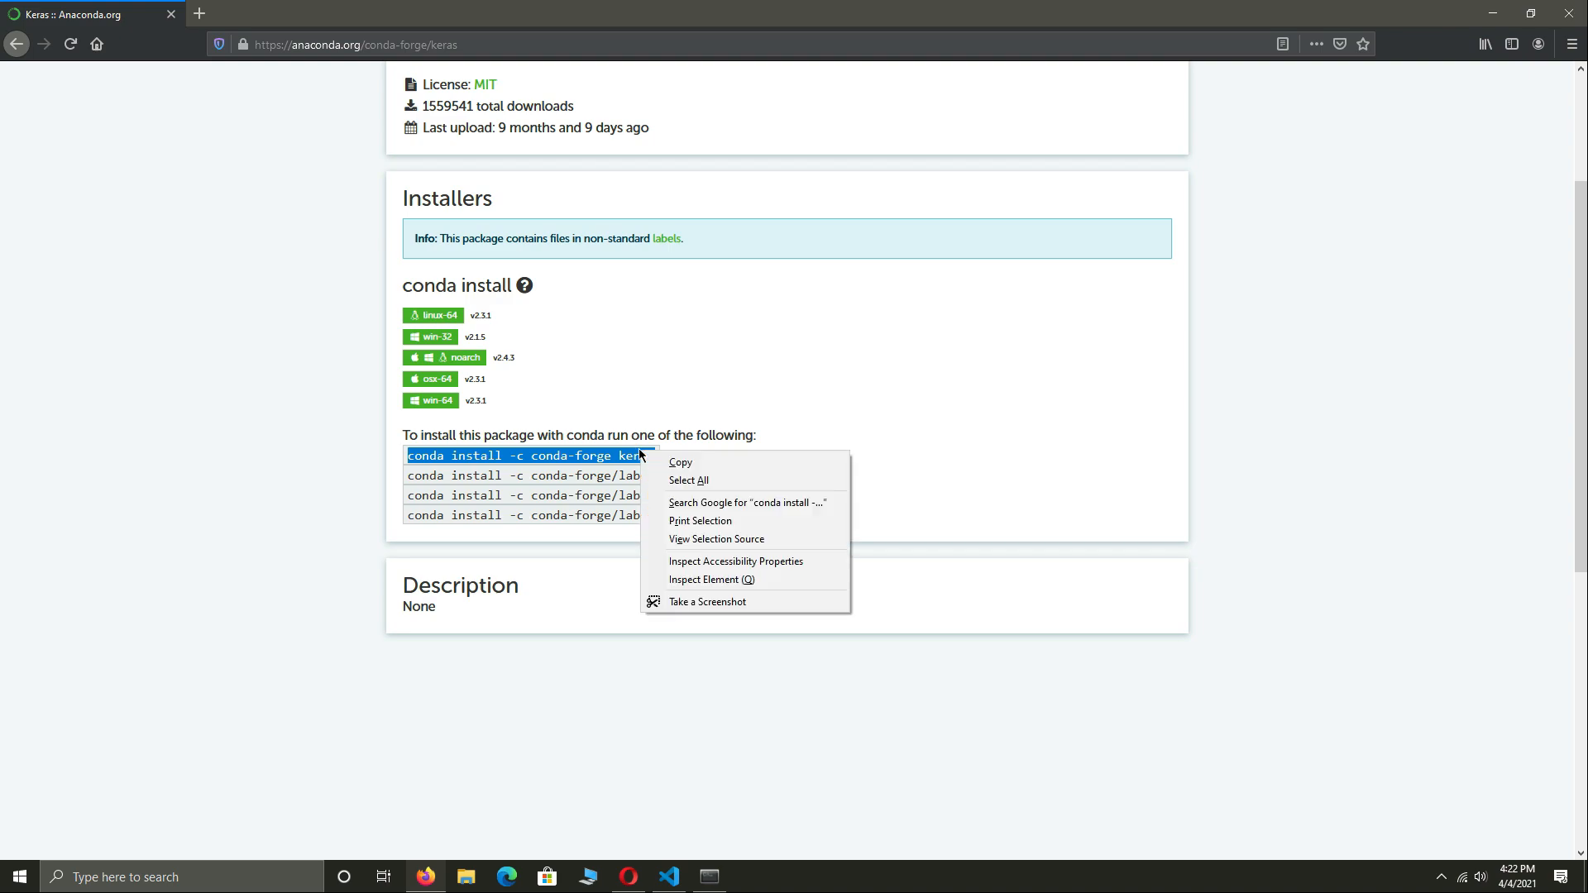
pyautogui.click(653, 465)
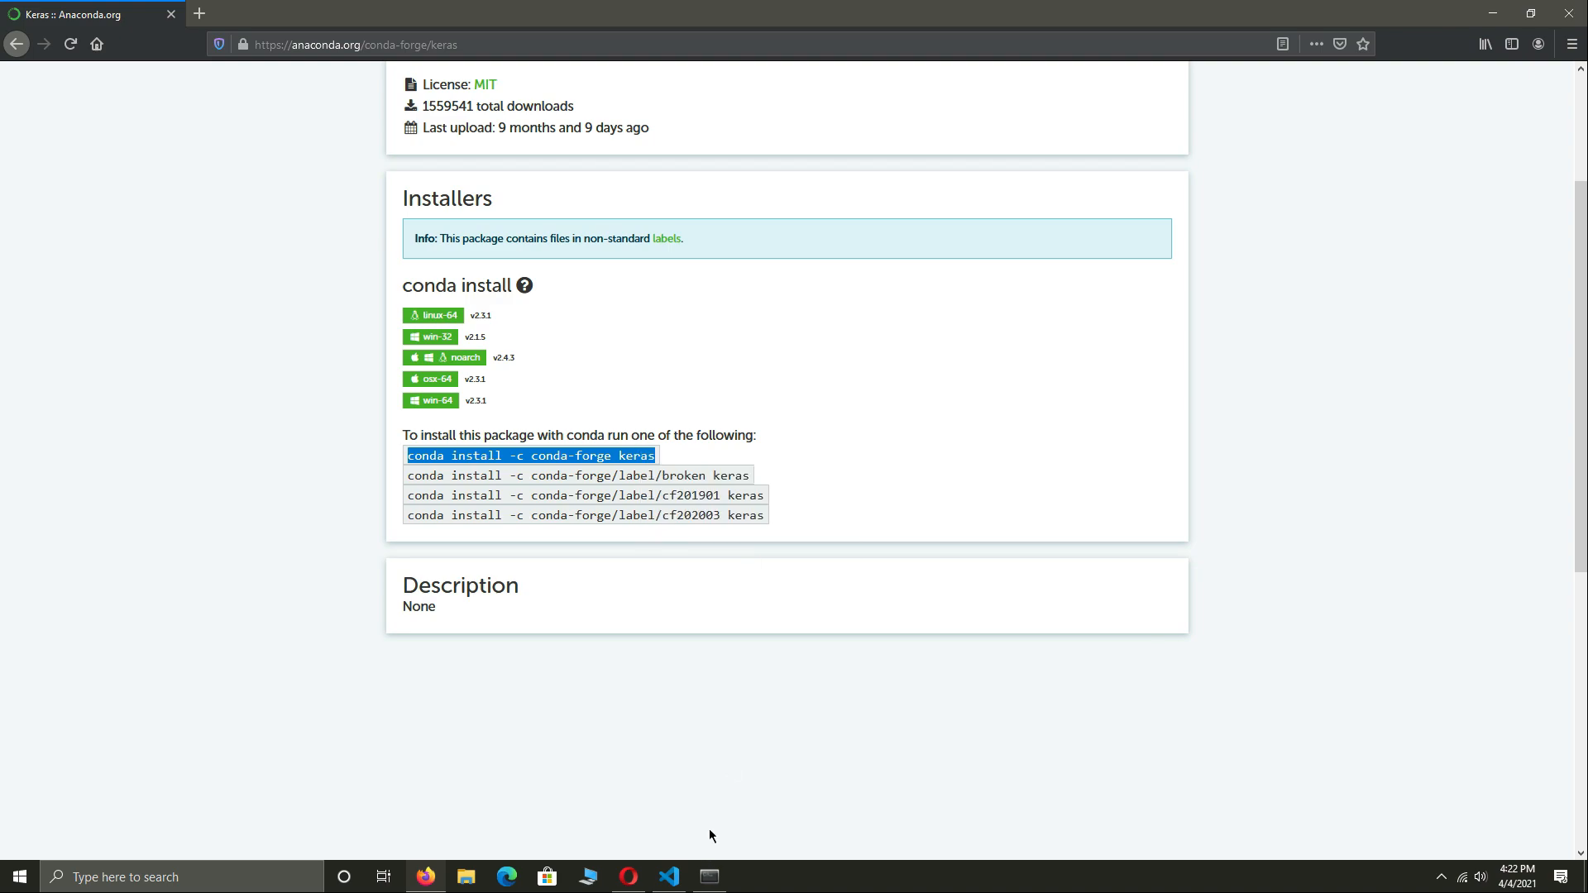
# Switch to Anaconda Prompt, run conda install -c conda-forge keras in the ml environment, minimize the browser, and accept the package plan with y.
pyautogui.click(709, 877)
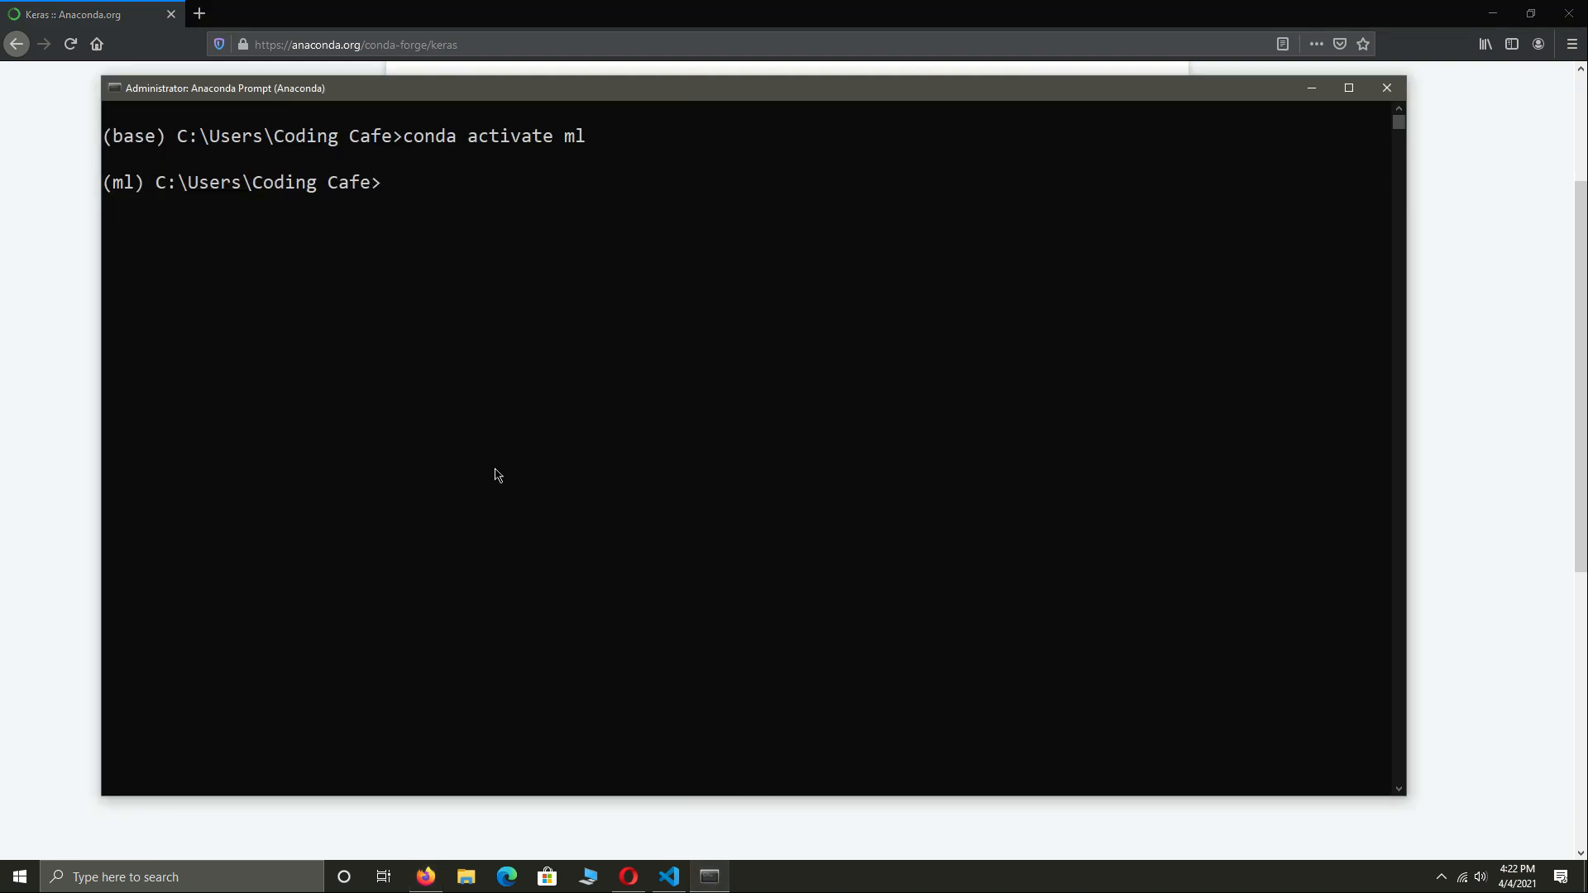
pyautogui.hotkey('ctrl', 'v')
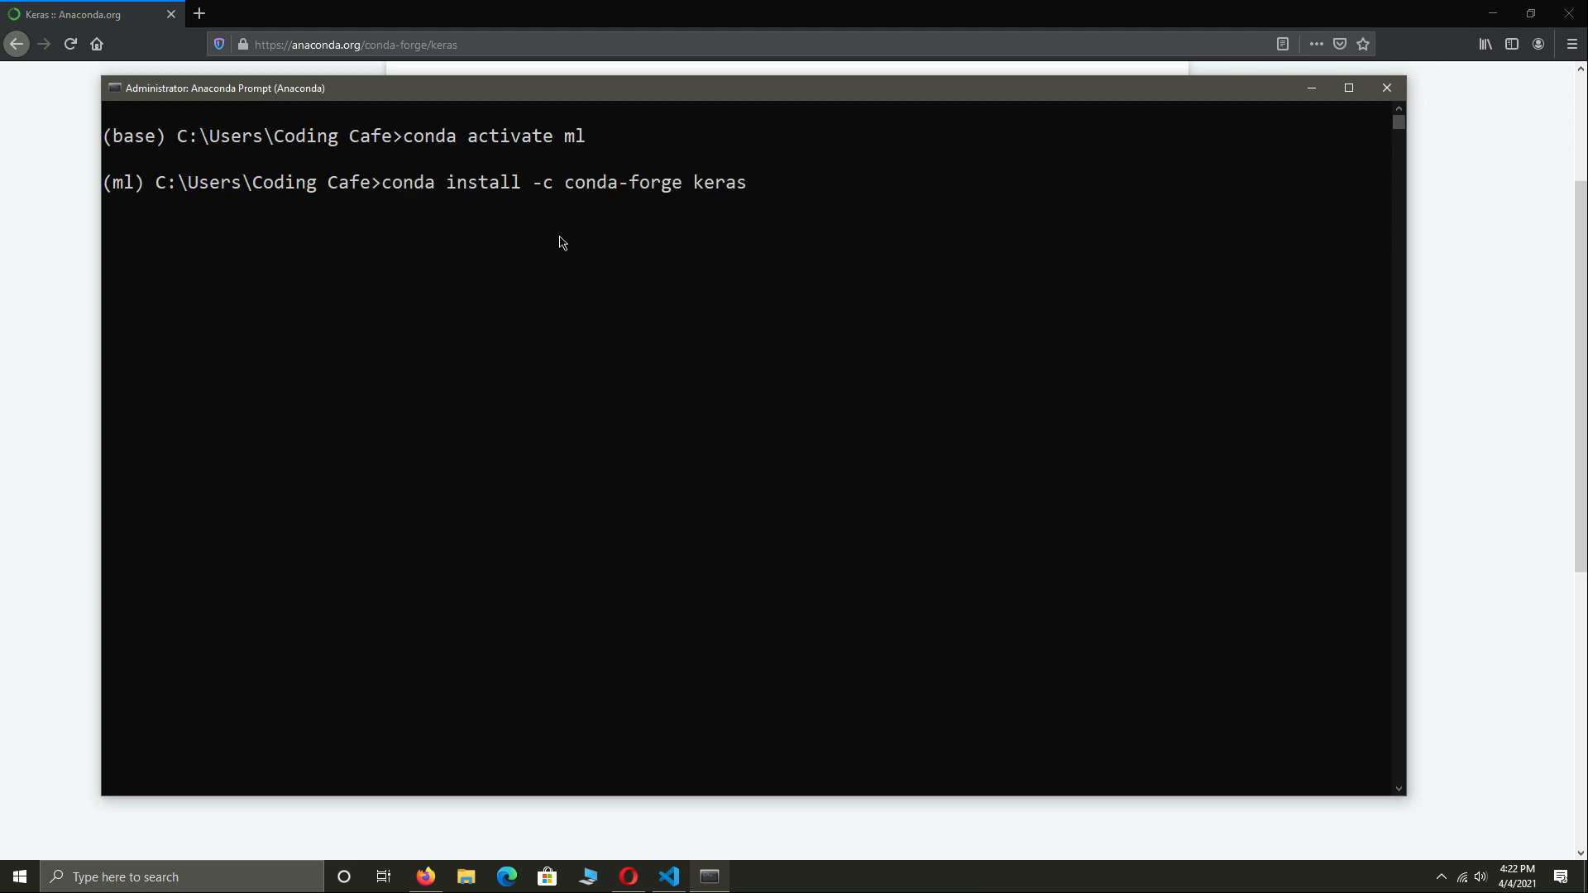
pyautogui.press('Return')
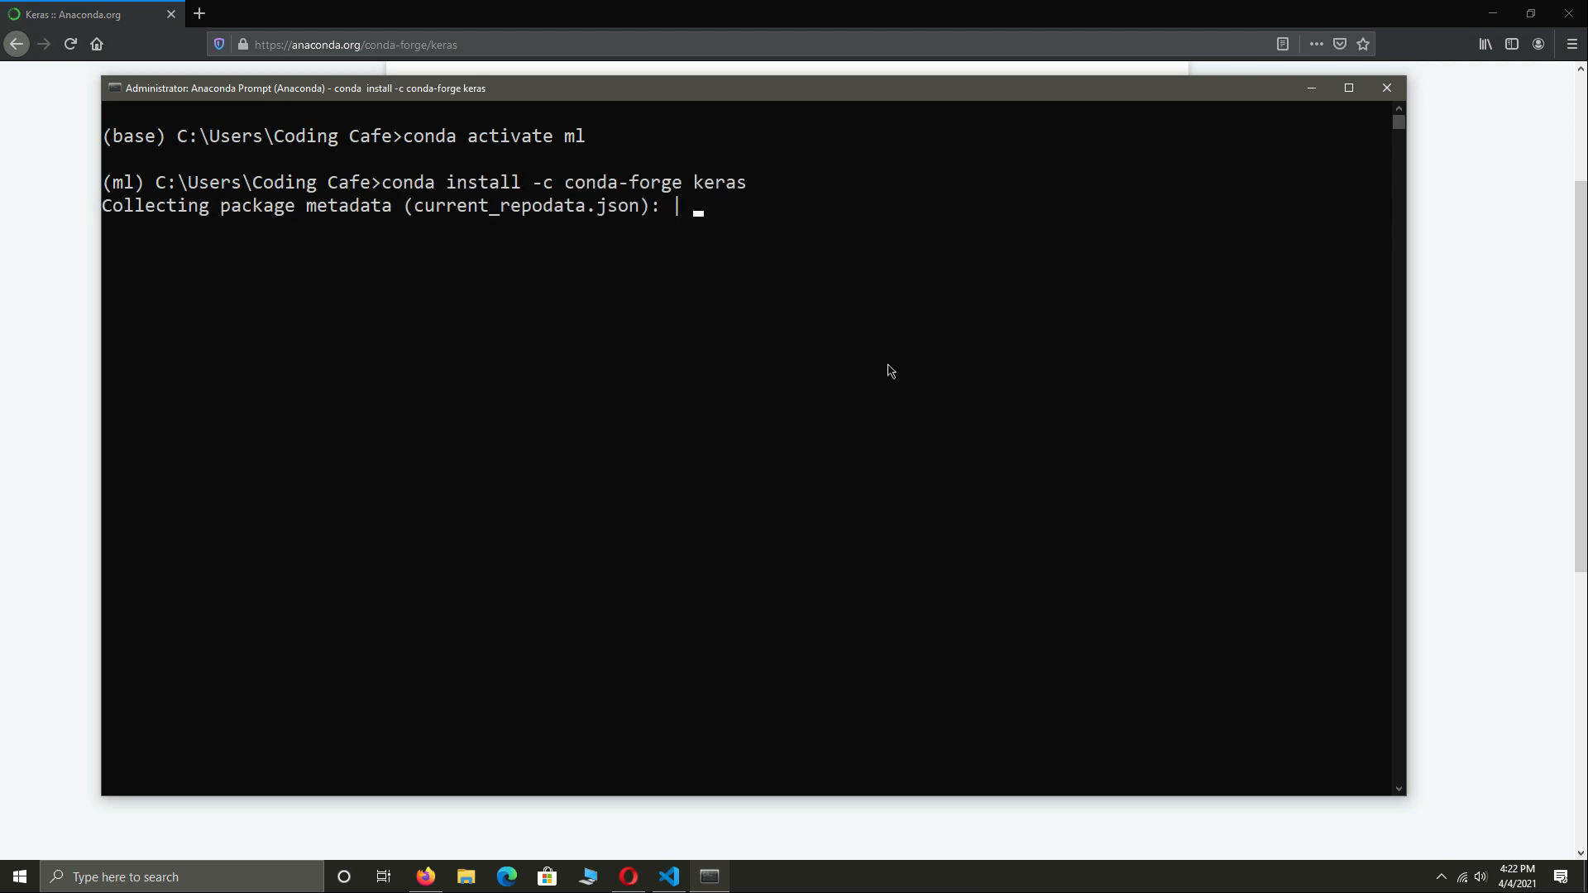
pyautogui.click(1493, 13)
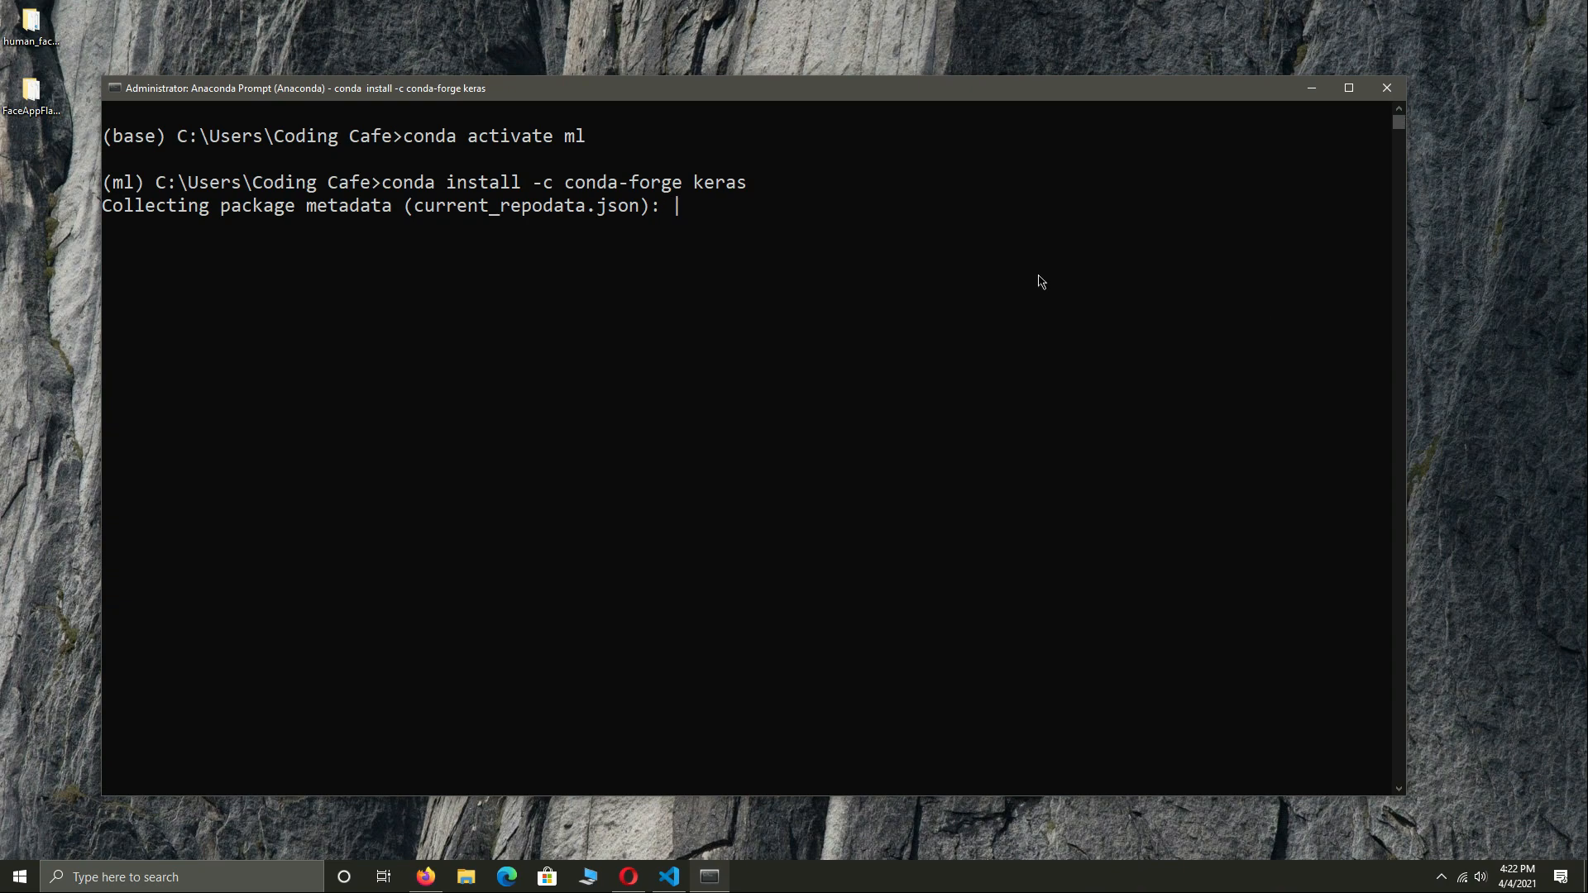
pyautogui.click(1495, 419)
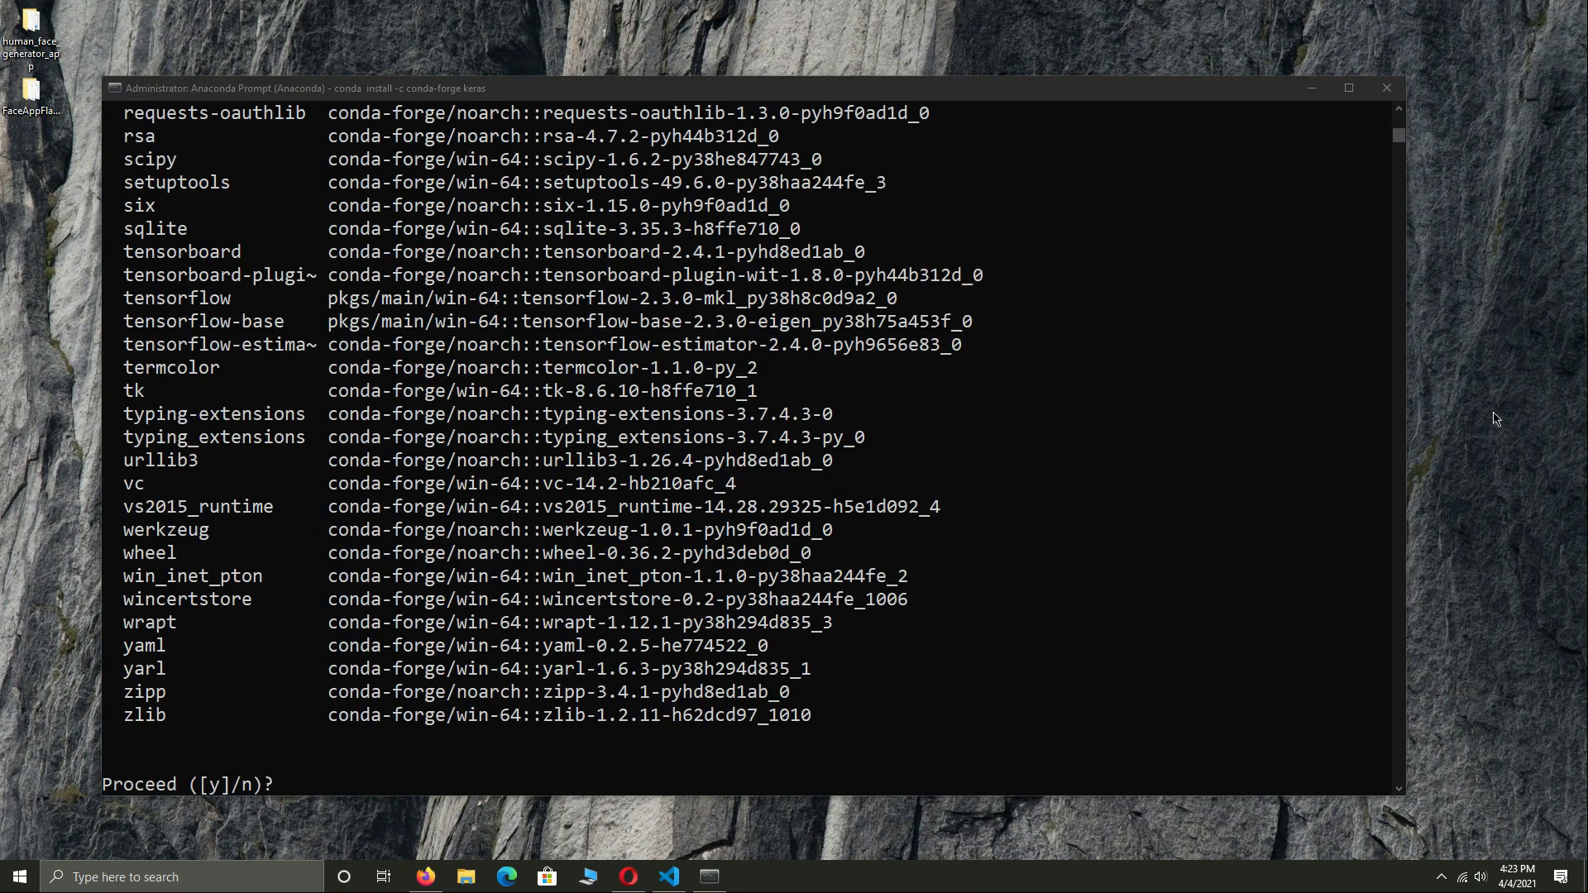
pyautogui.hotkey('alt', 'Tab')
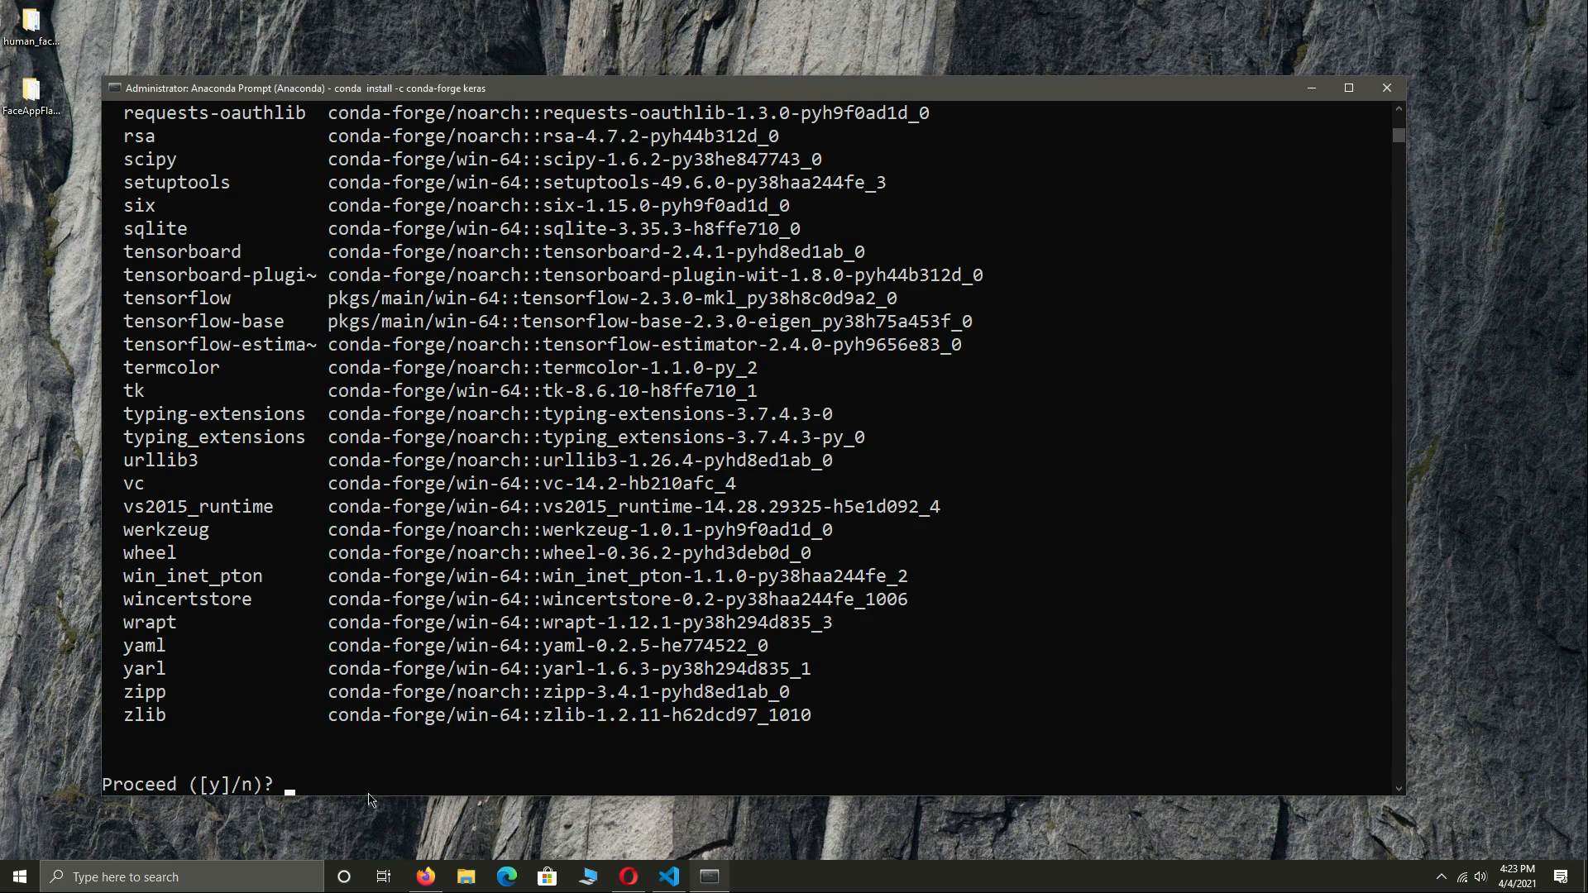
pyautogui.write('y')
pyautogui.press('Return')
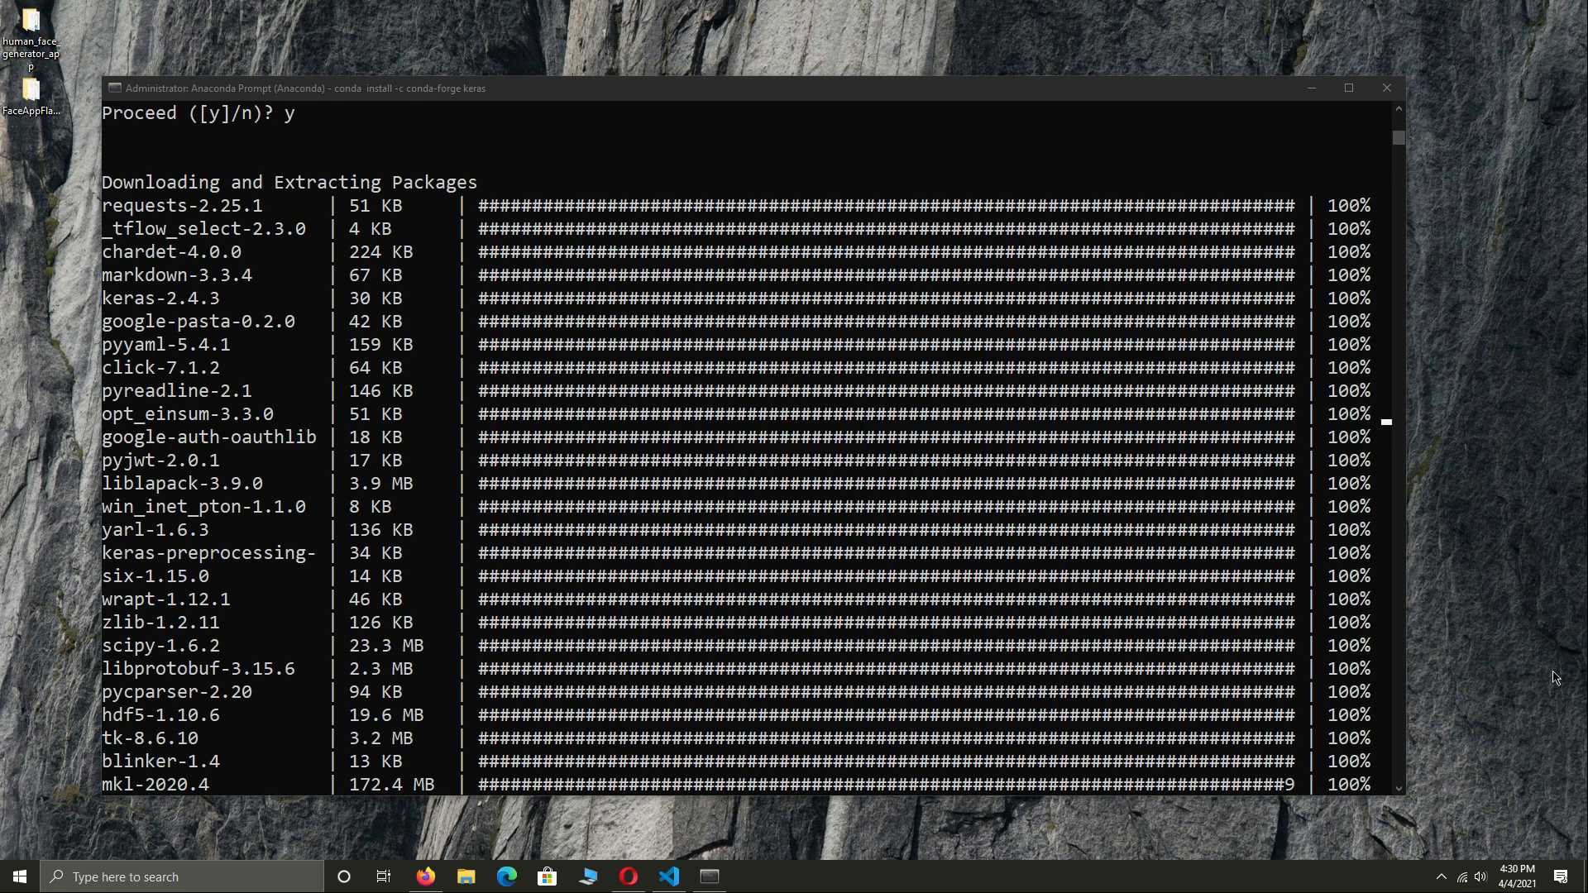
pyautogui.rightClick(1555, 677)
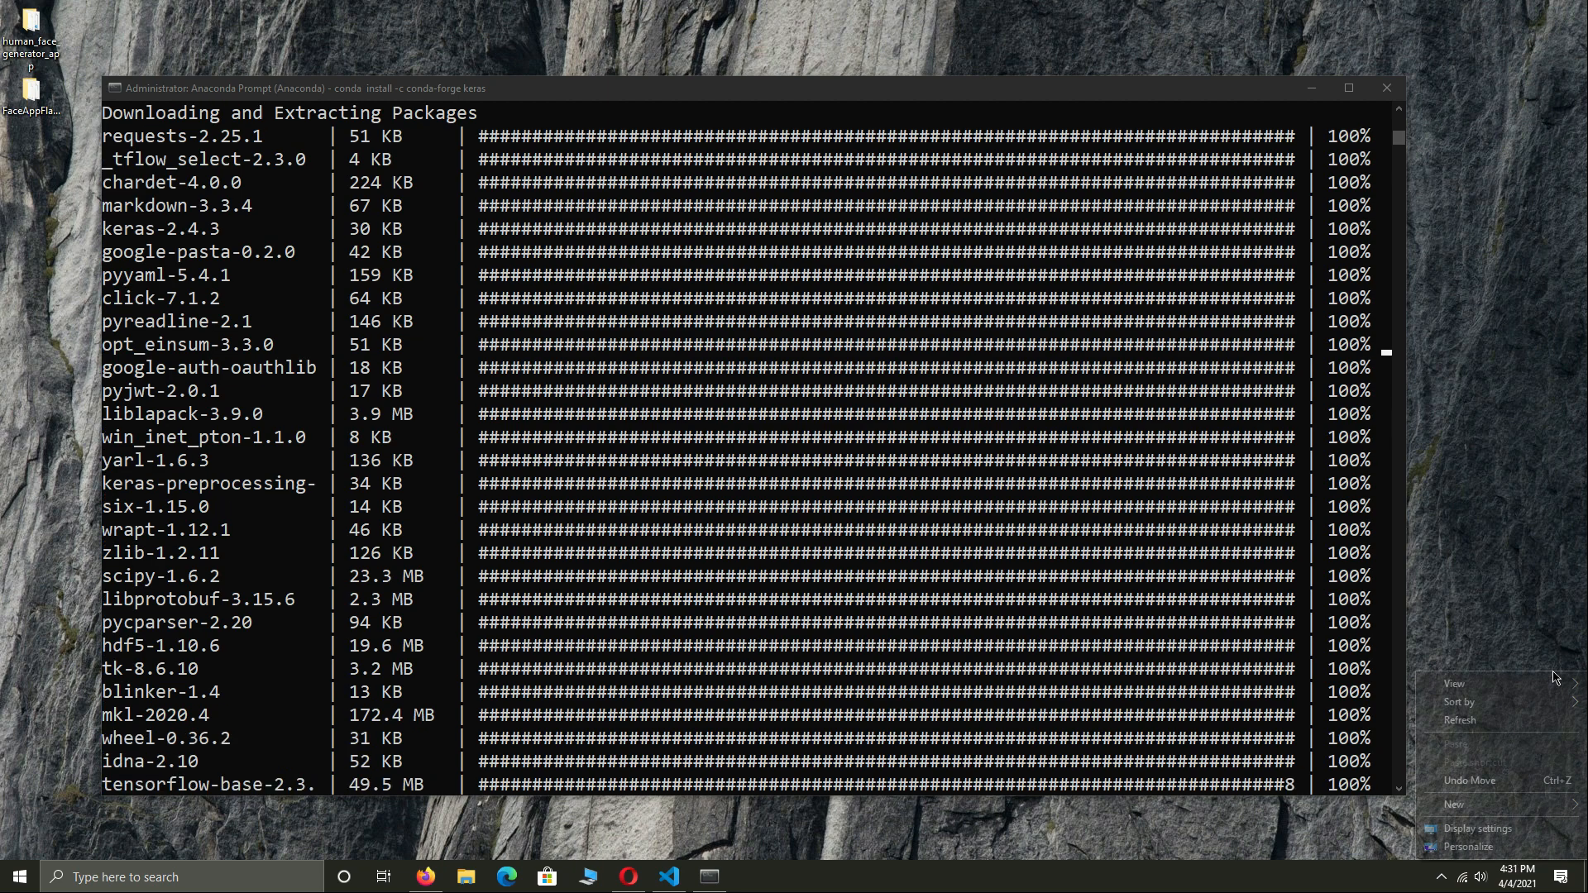
pyautogui.click(1529, 718)
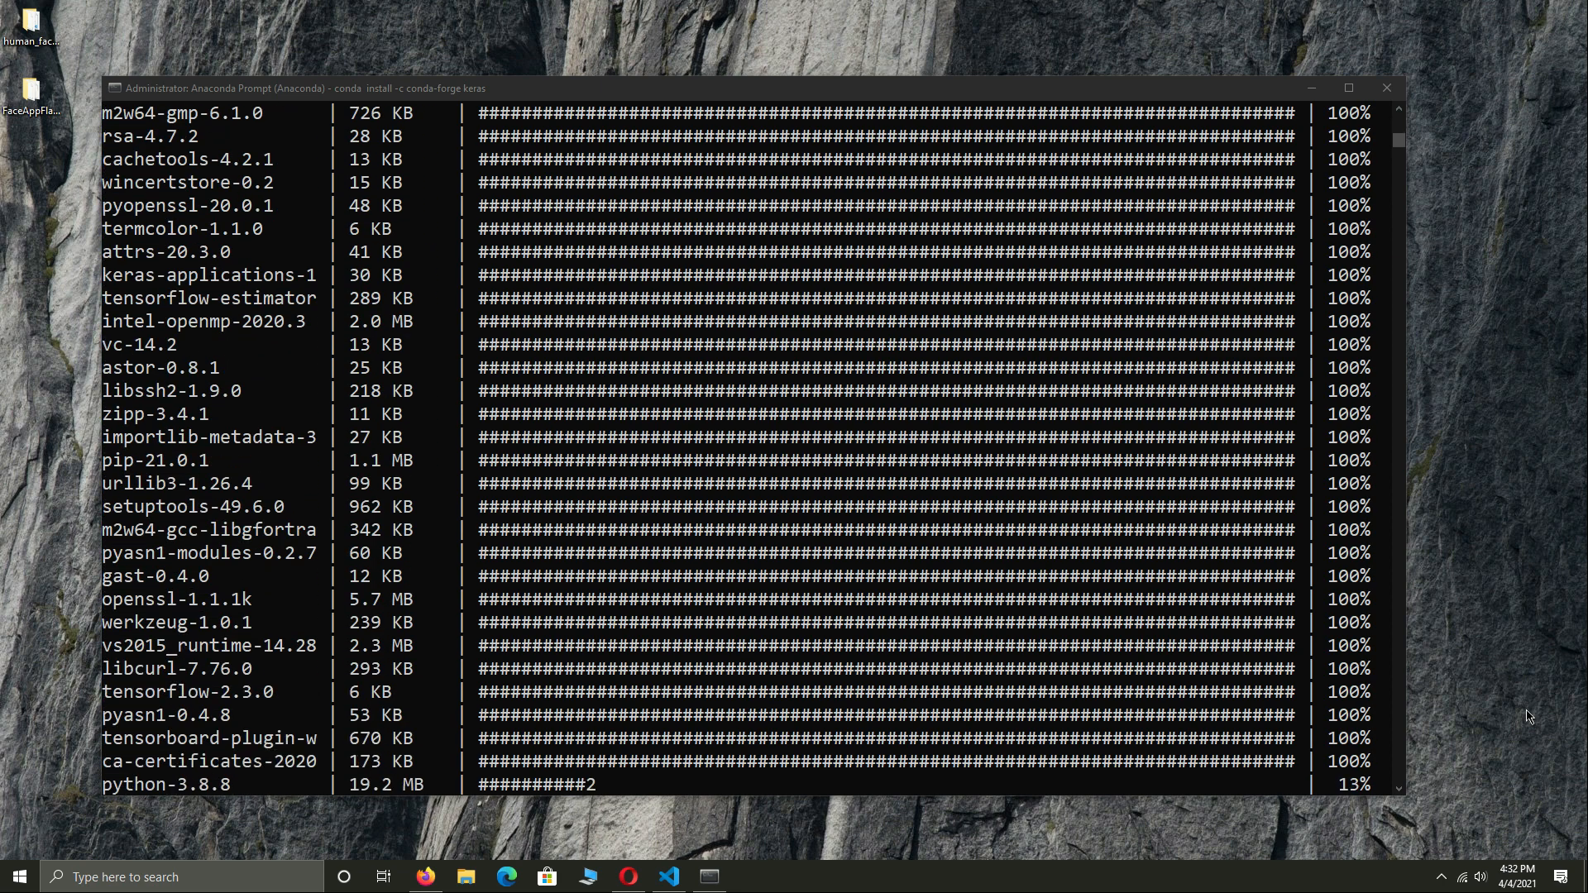
pyautogui.rightClick(1530, 718)
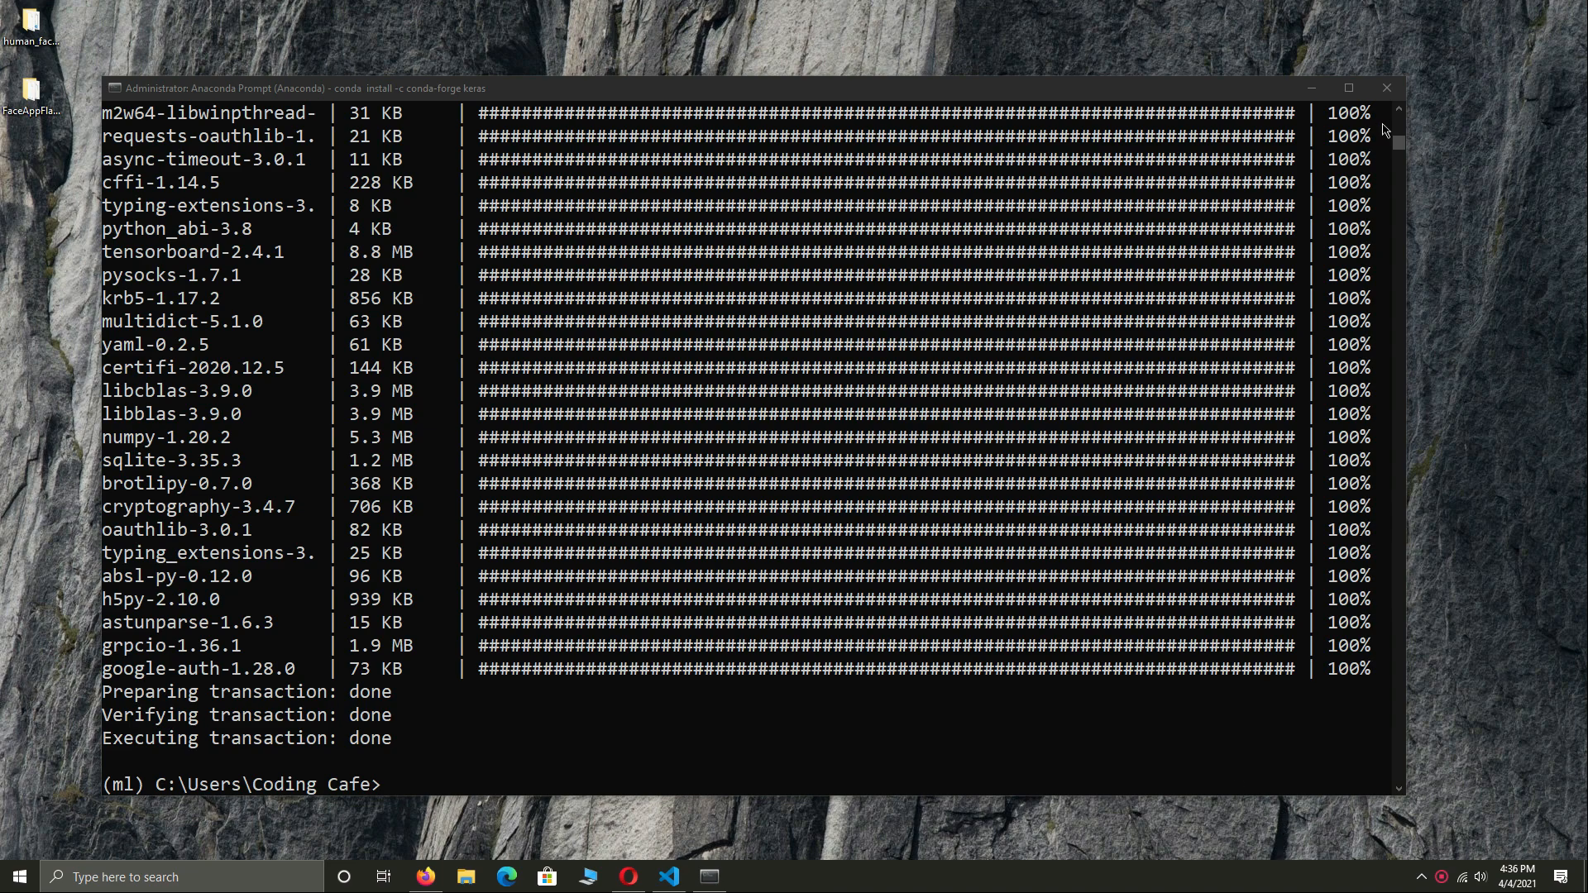
# Close the prompt window and reopen Anaconda Prompt as administrator.
pyautogui.click(1391, 91)
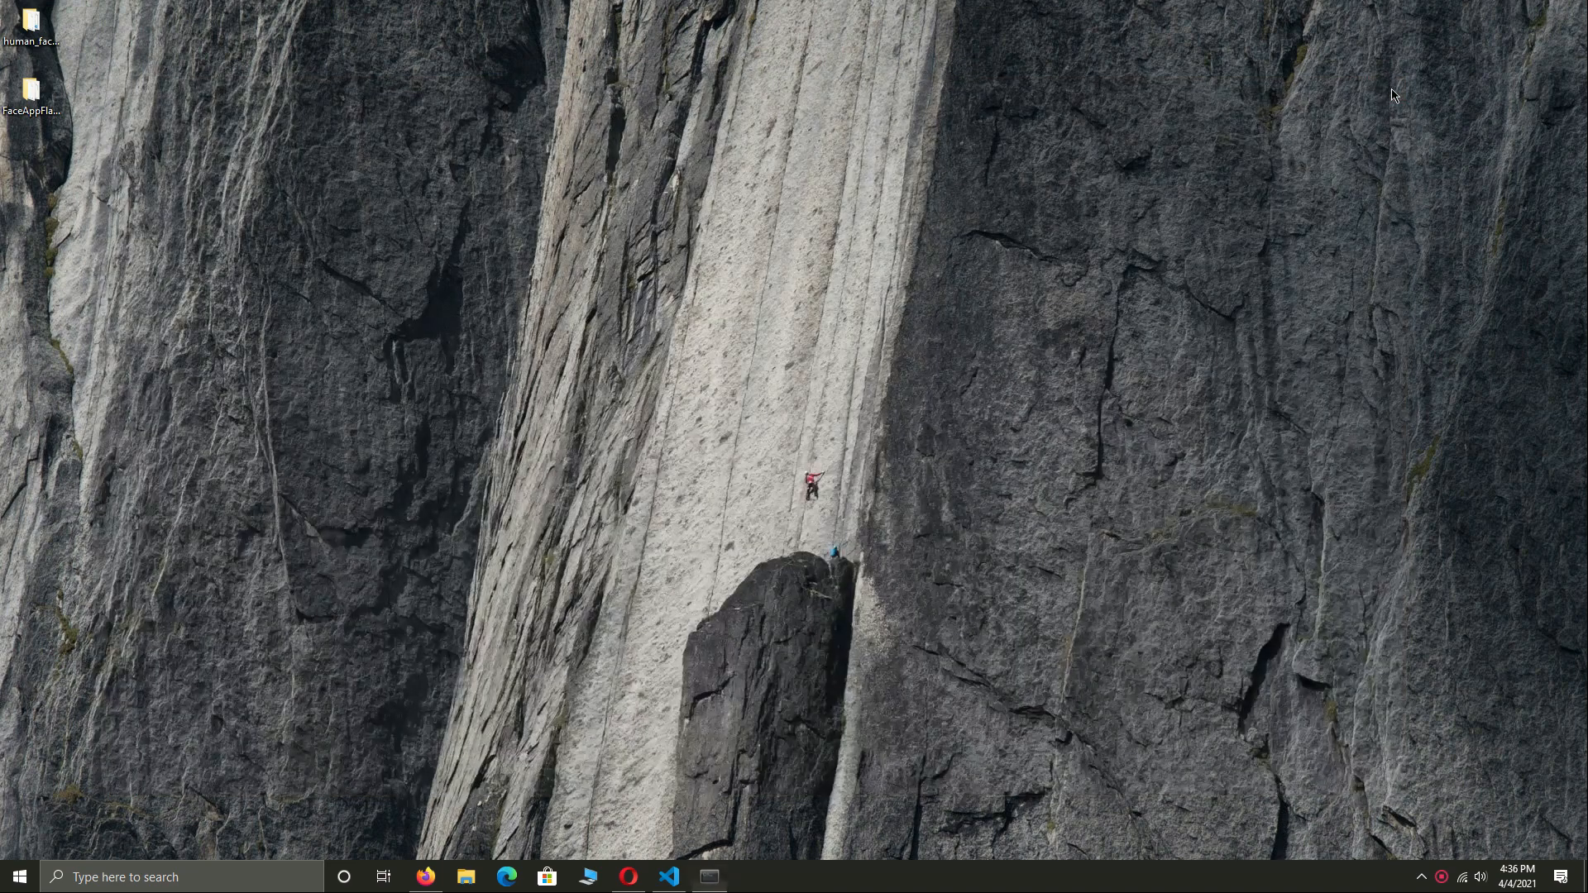
pyautogui.click(184, 878)
pyautogui.write('ana')
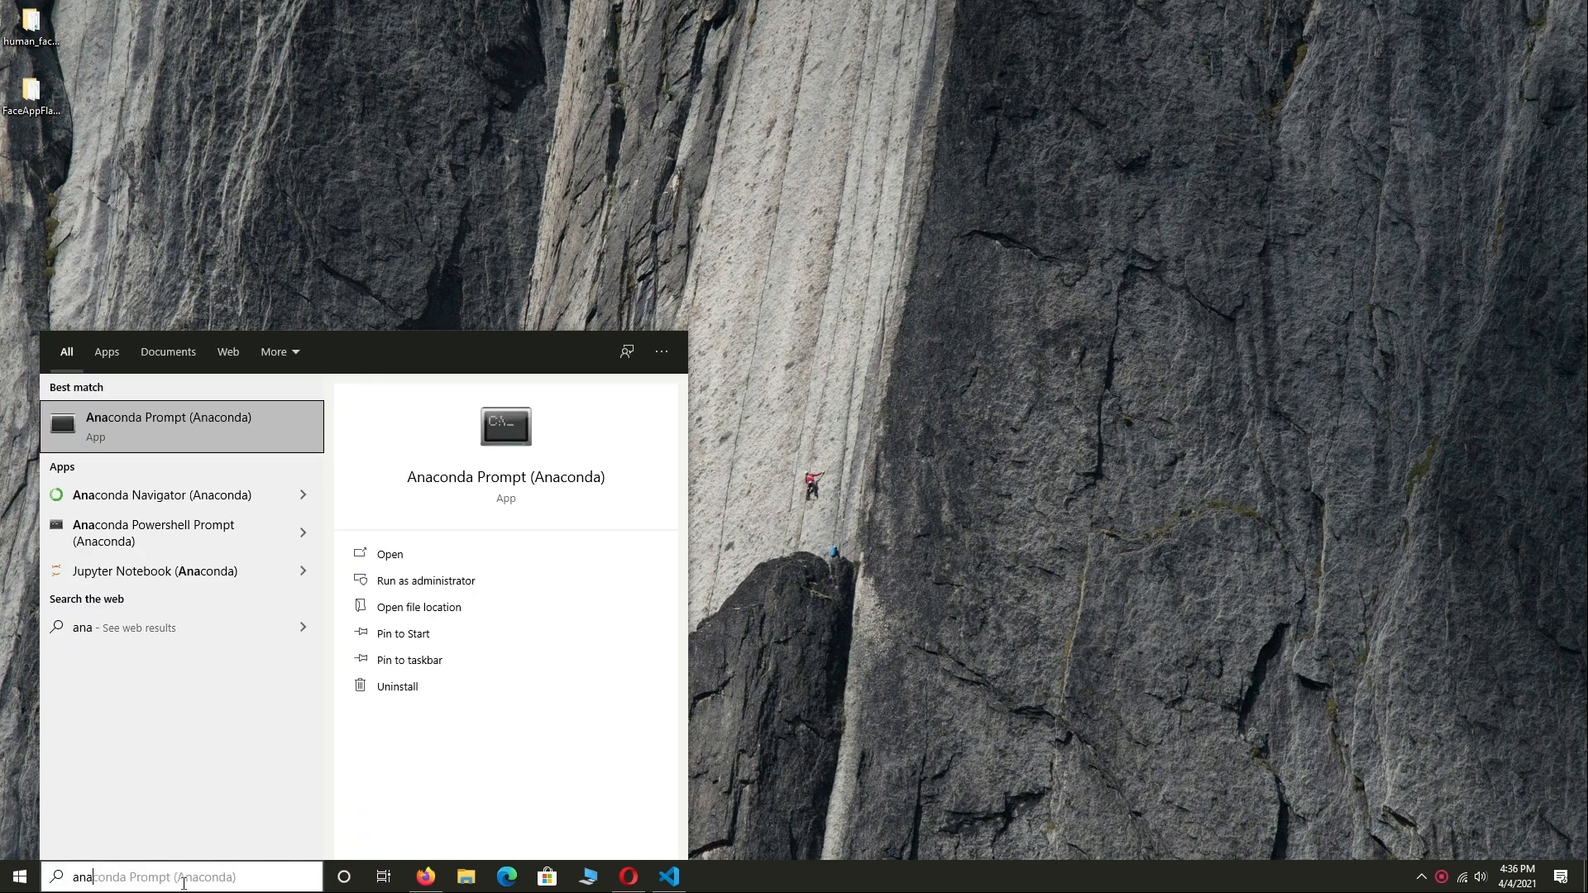
pyautogui.rightClick(171, 424)
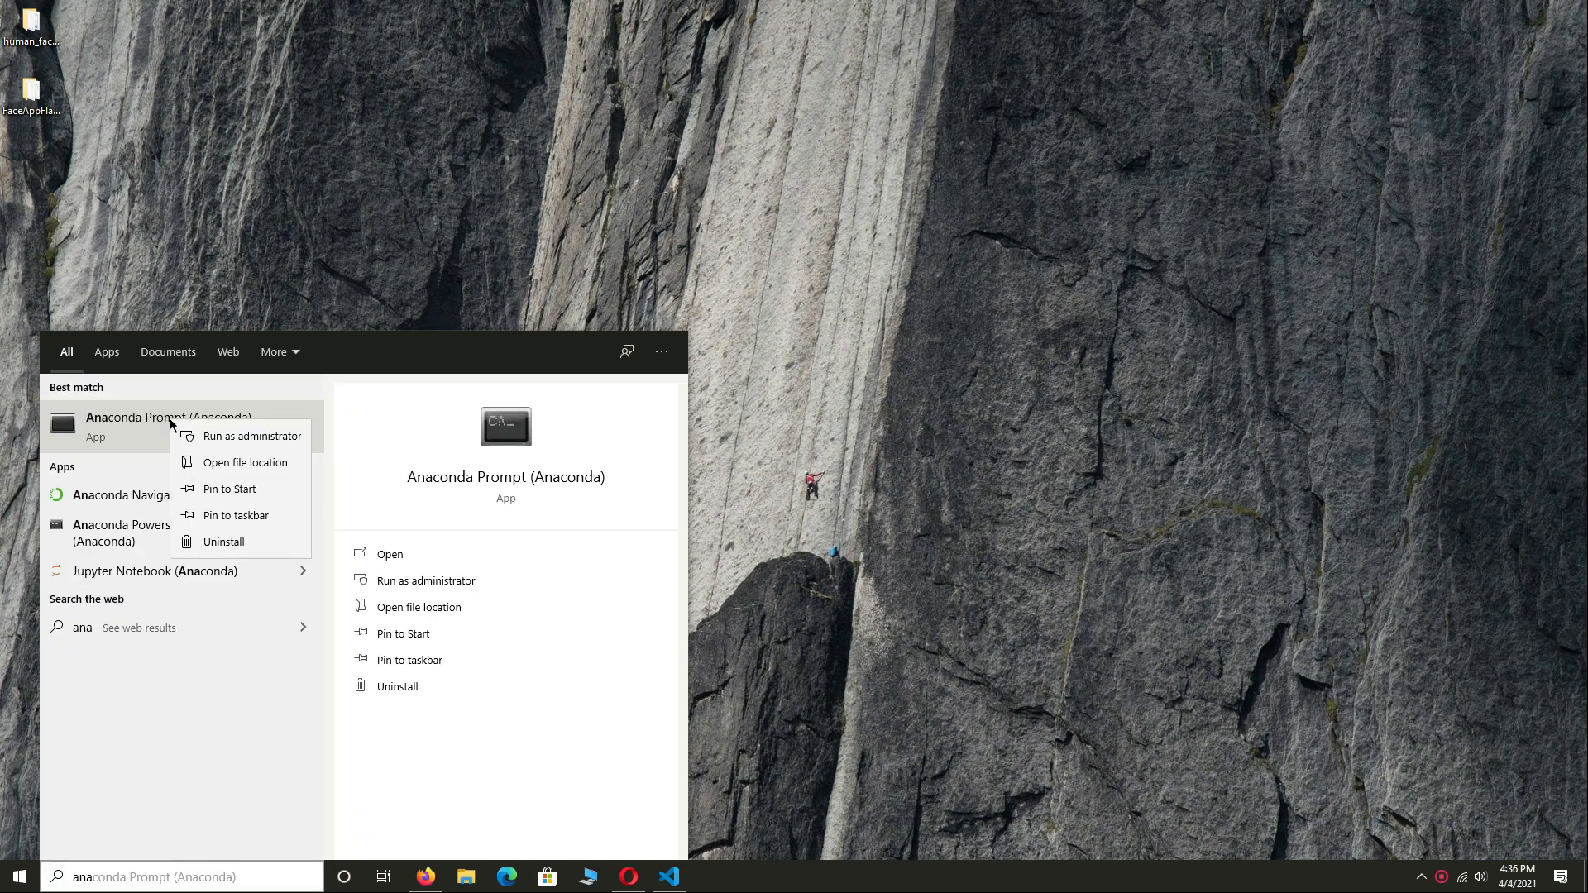
pyautogui.click(220, 436)
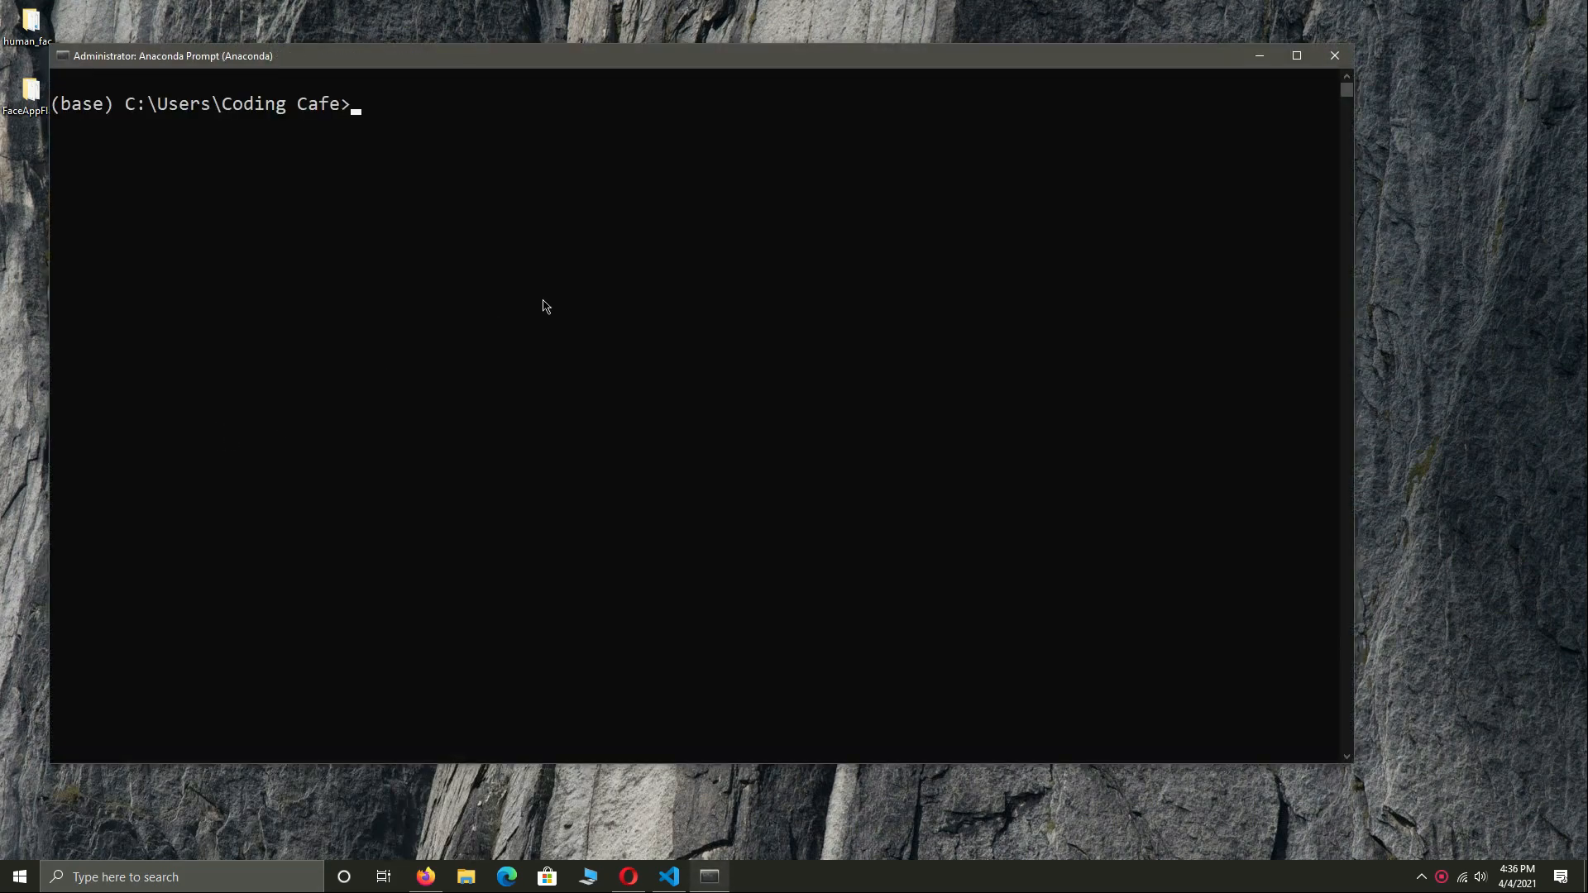
# Run conda activate ml to switch from the base environment to ml.
pyautogui.write('conda activate ml')
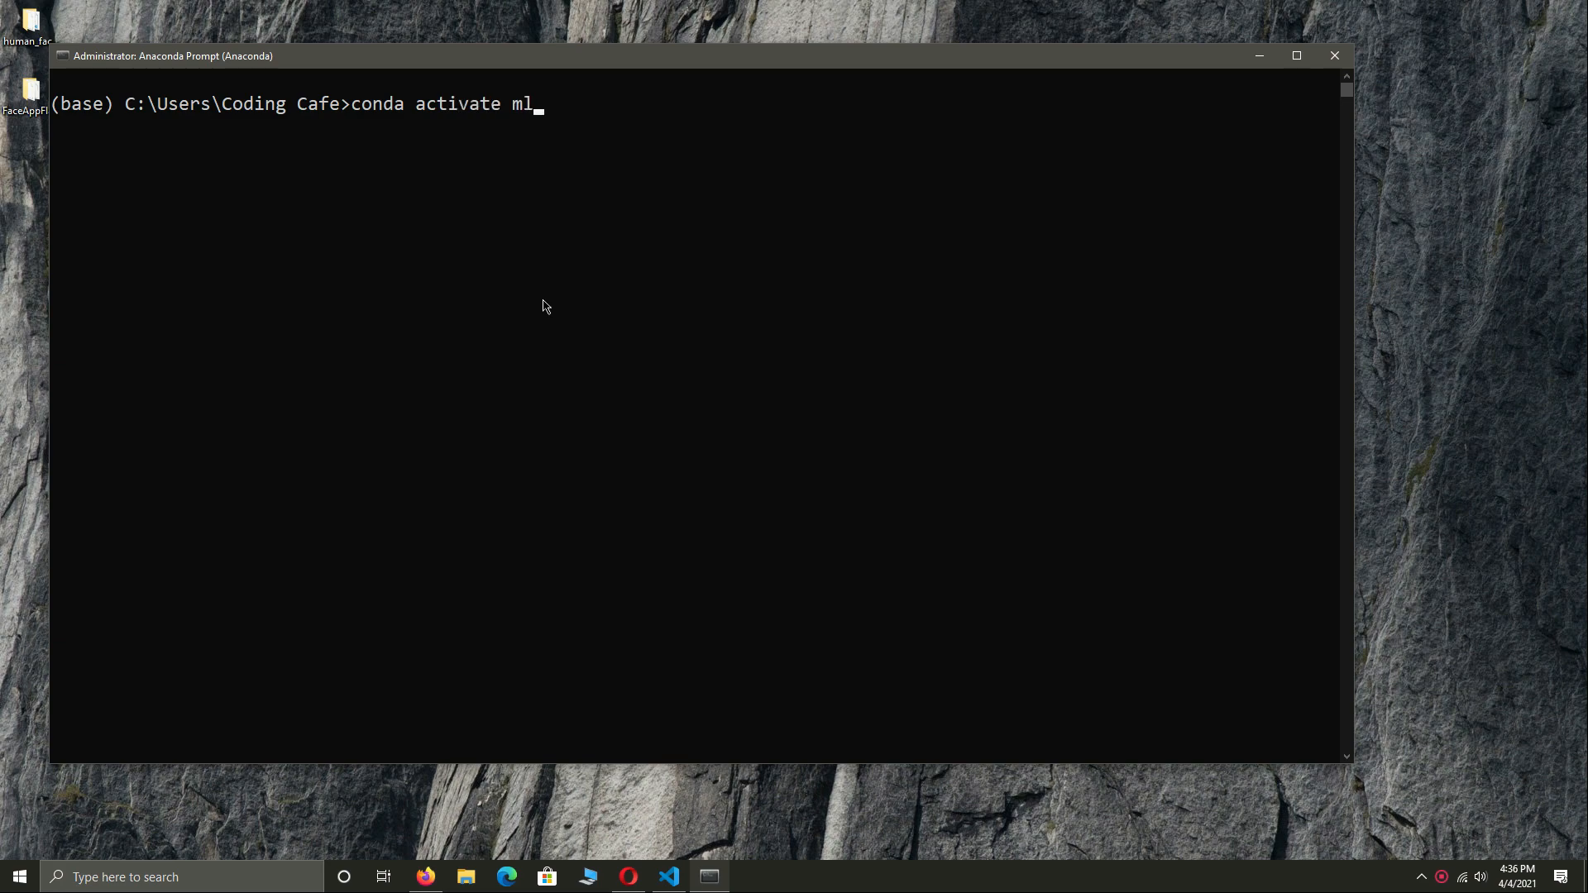
pyautogui.press('Return')
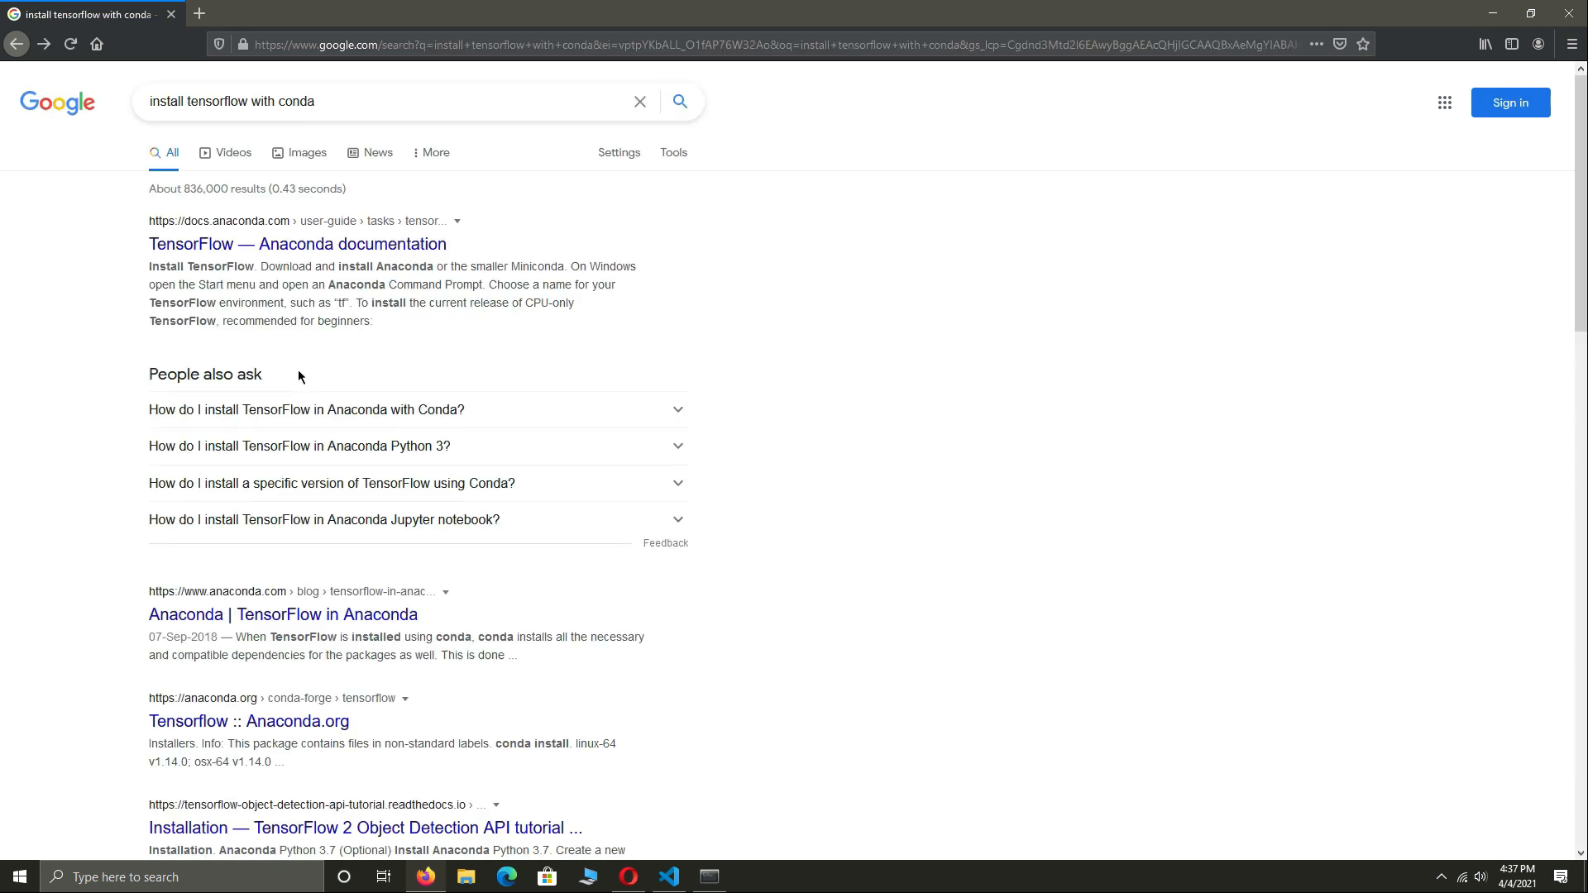
# Search Google in Firefox for "install tensorflow with conda" and open the Tensorflow :: Anaconda.org result.
pyautogui.click(337, 101)
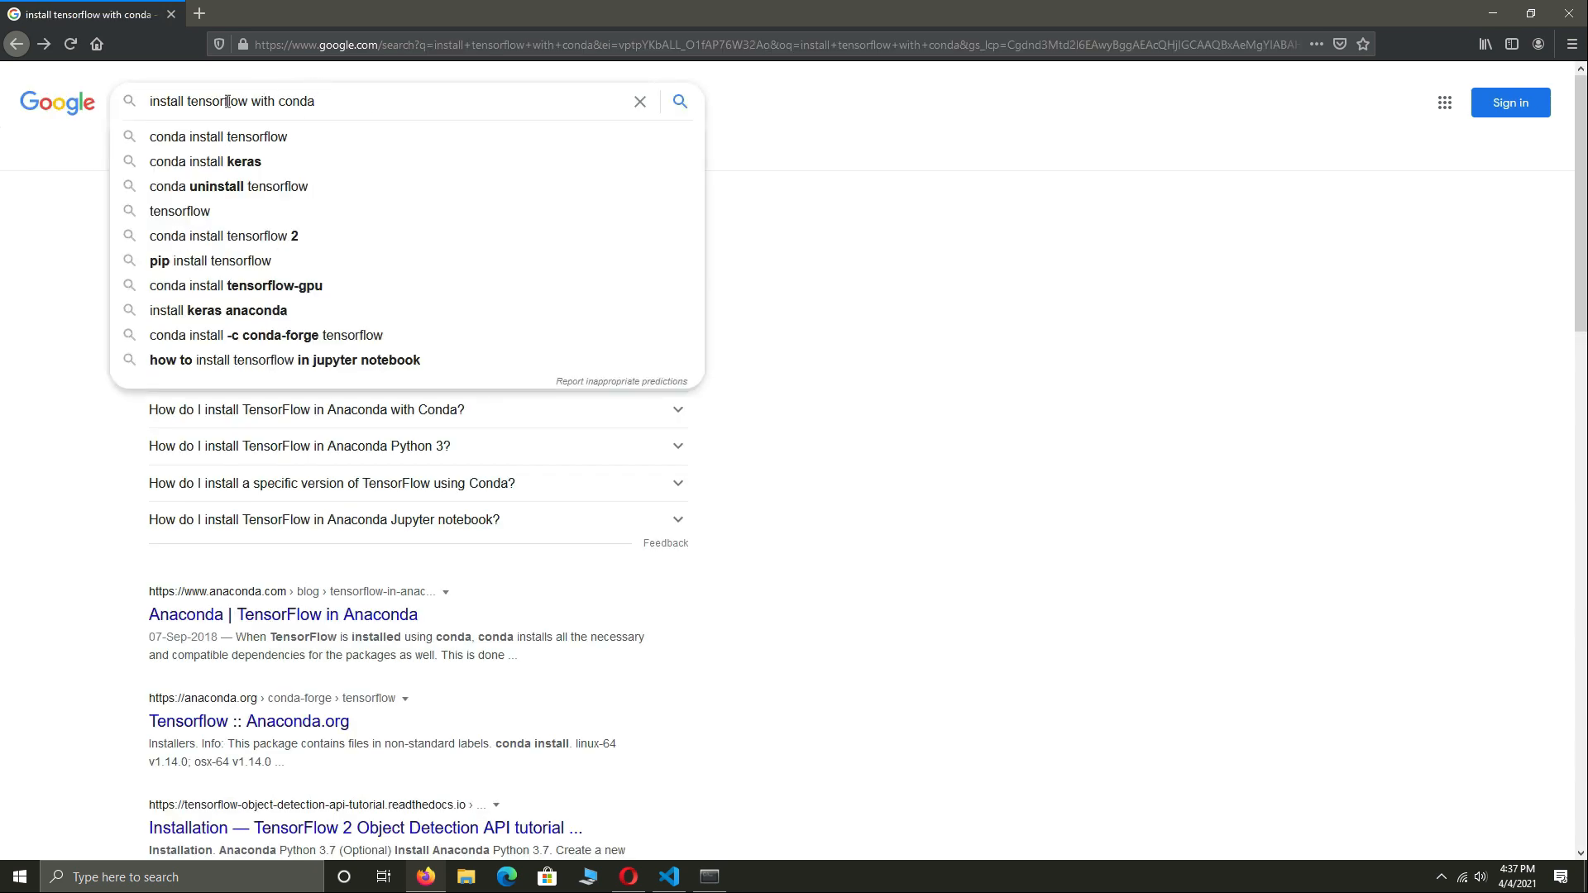
pyautogui.click(680, 101)
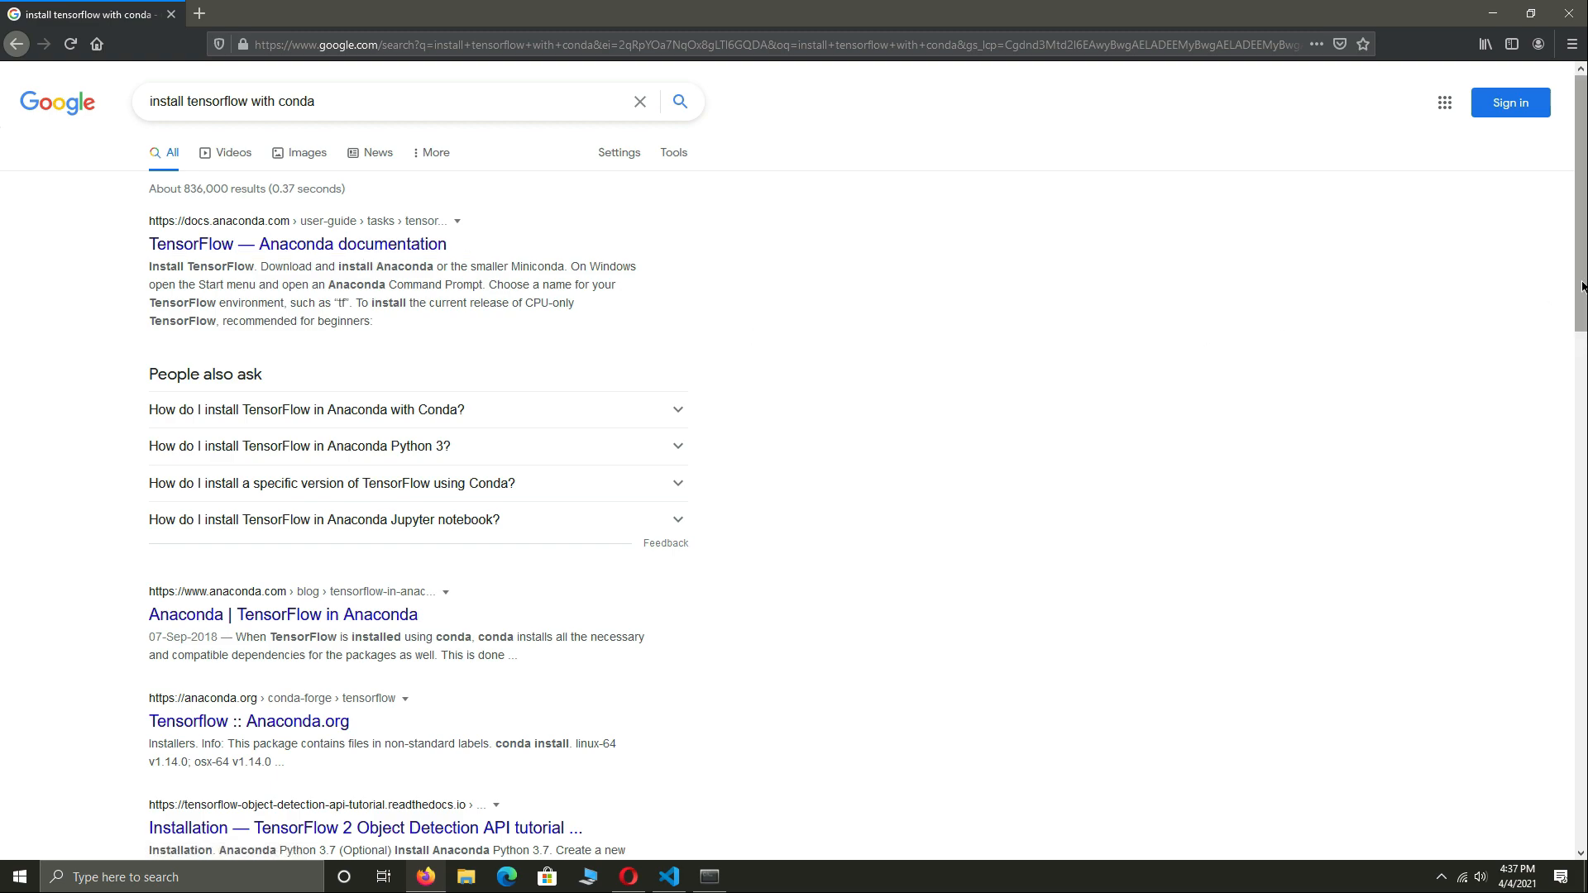
pyautogui.click(358, 618)
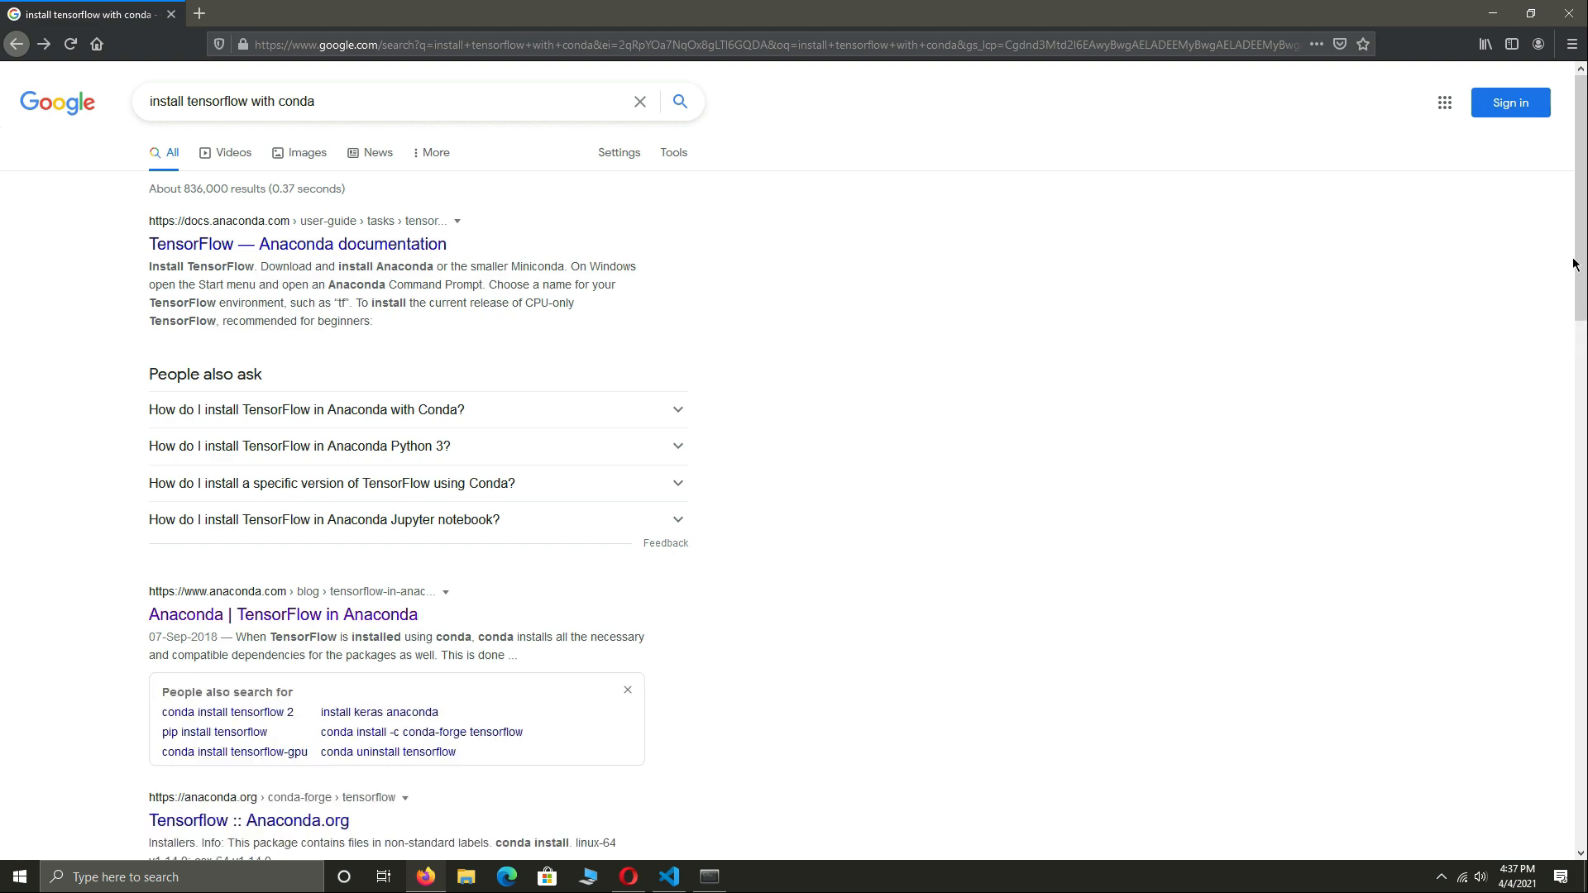
pyautogui.scroll(-4, 1574, 263)
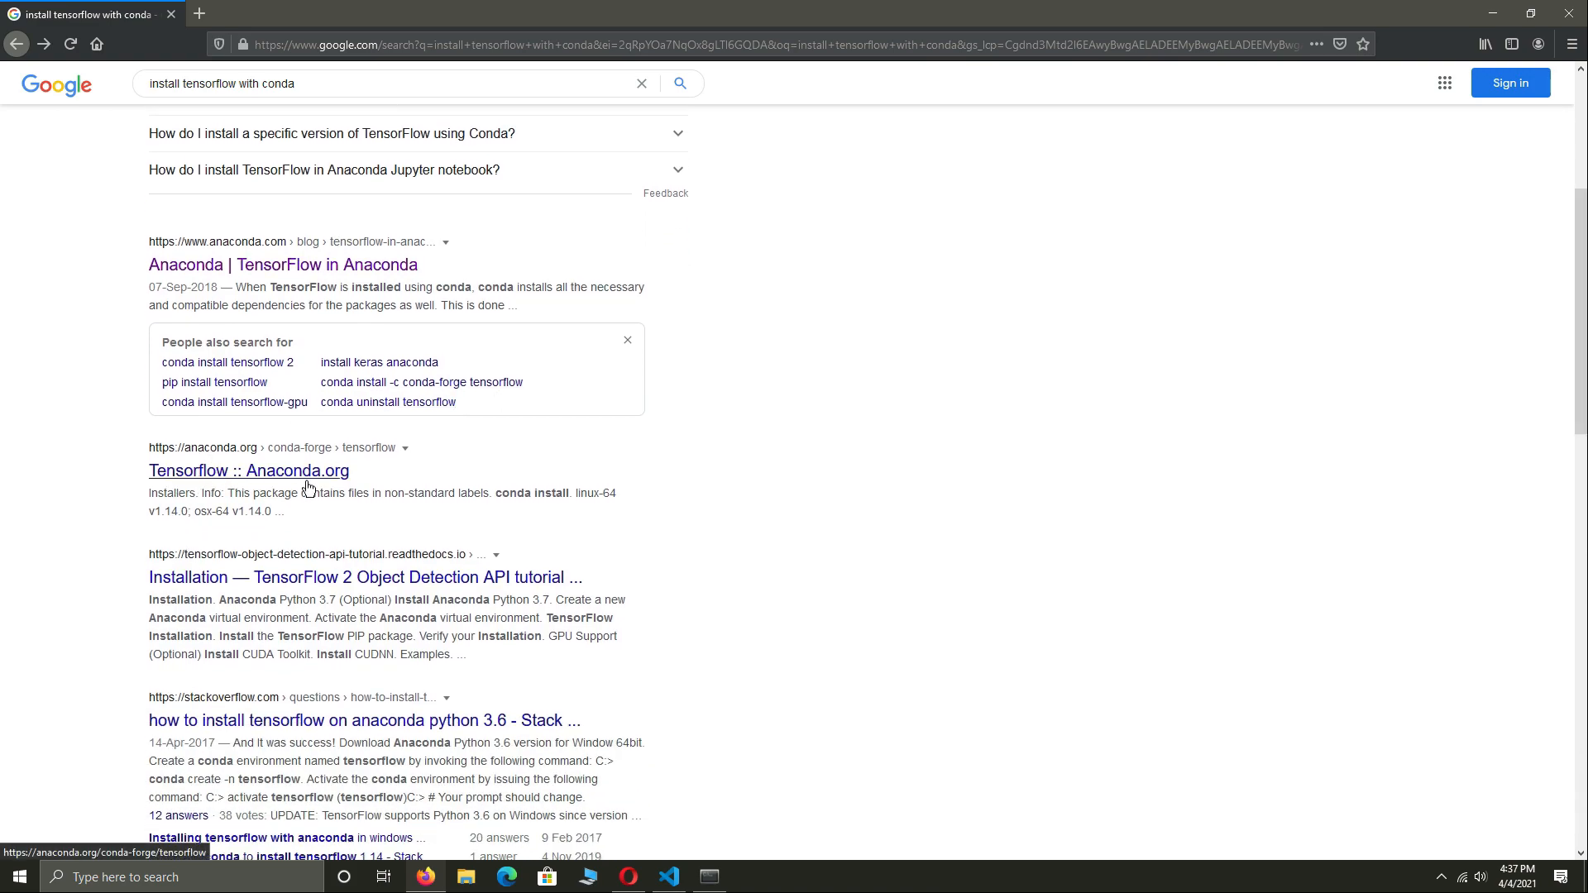
pyautogui.click(249, 478)
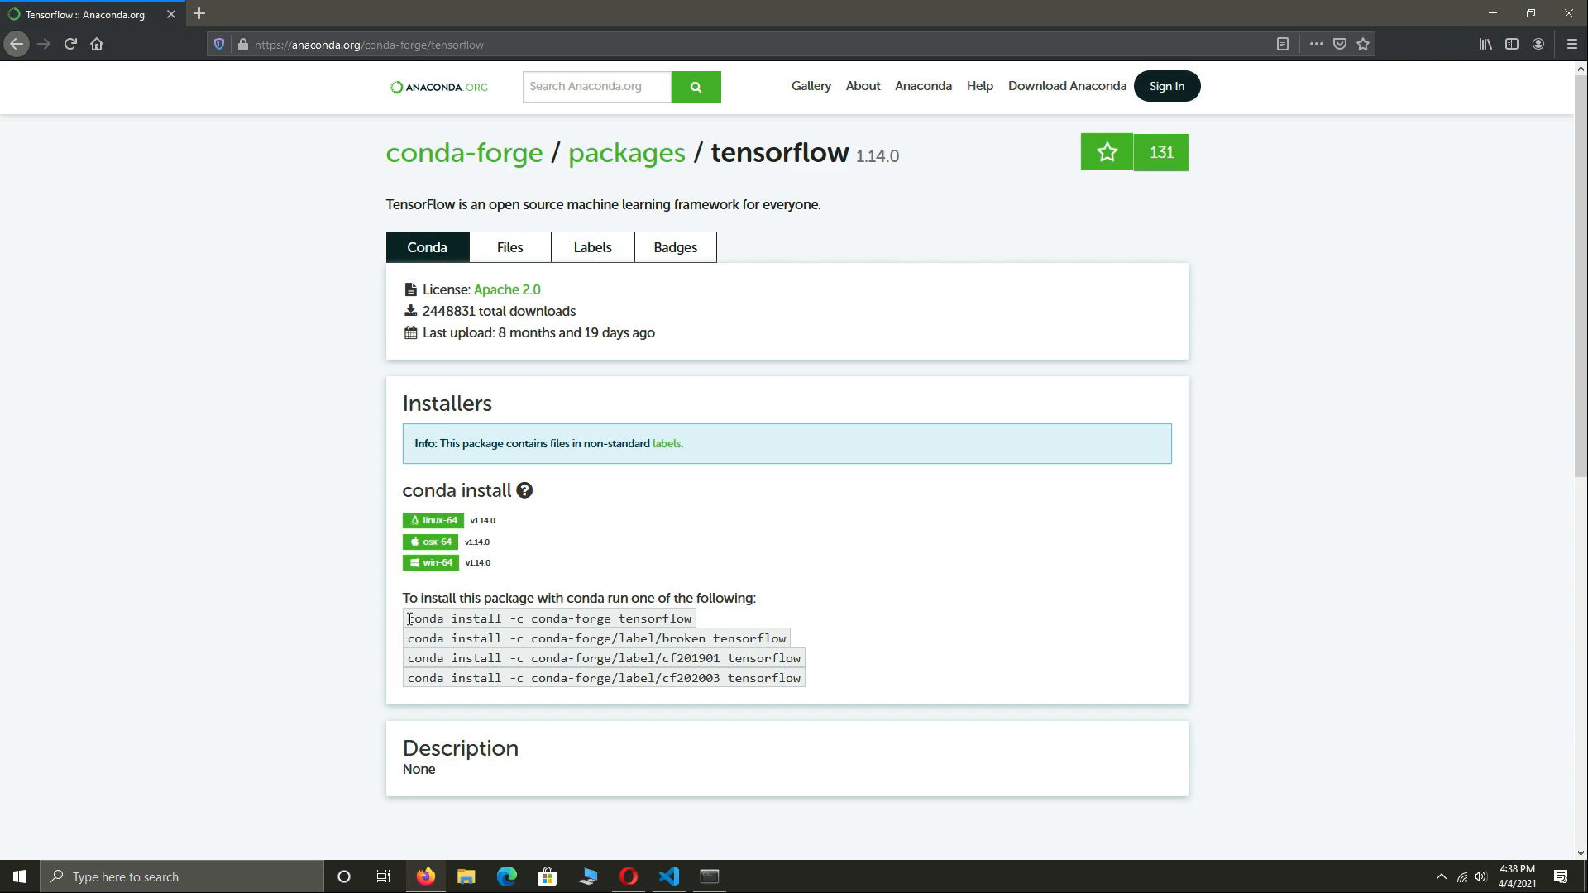
# Copy the first listed install command, conda install -c conda-forge tensorflow, from the TensorFlow package page.
pyautogui.moveTo(410, 620); pyautogui.dragTo(718, 631)
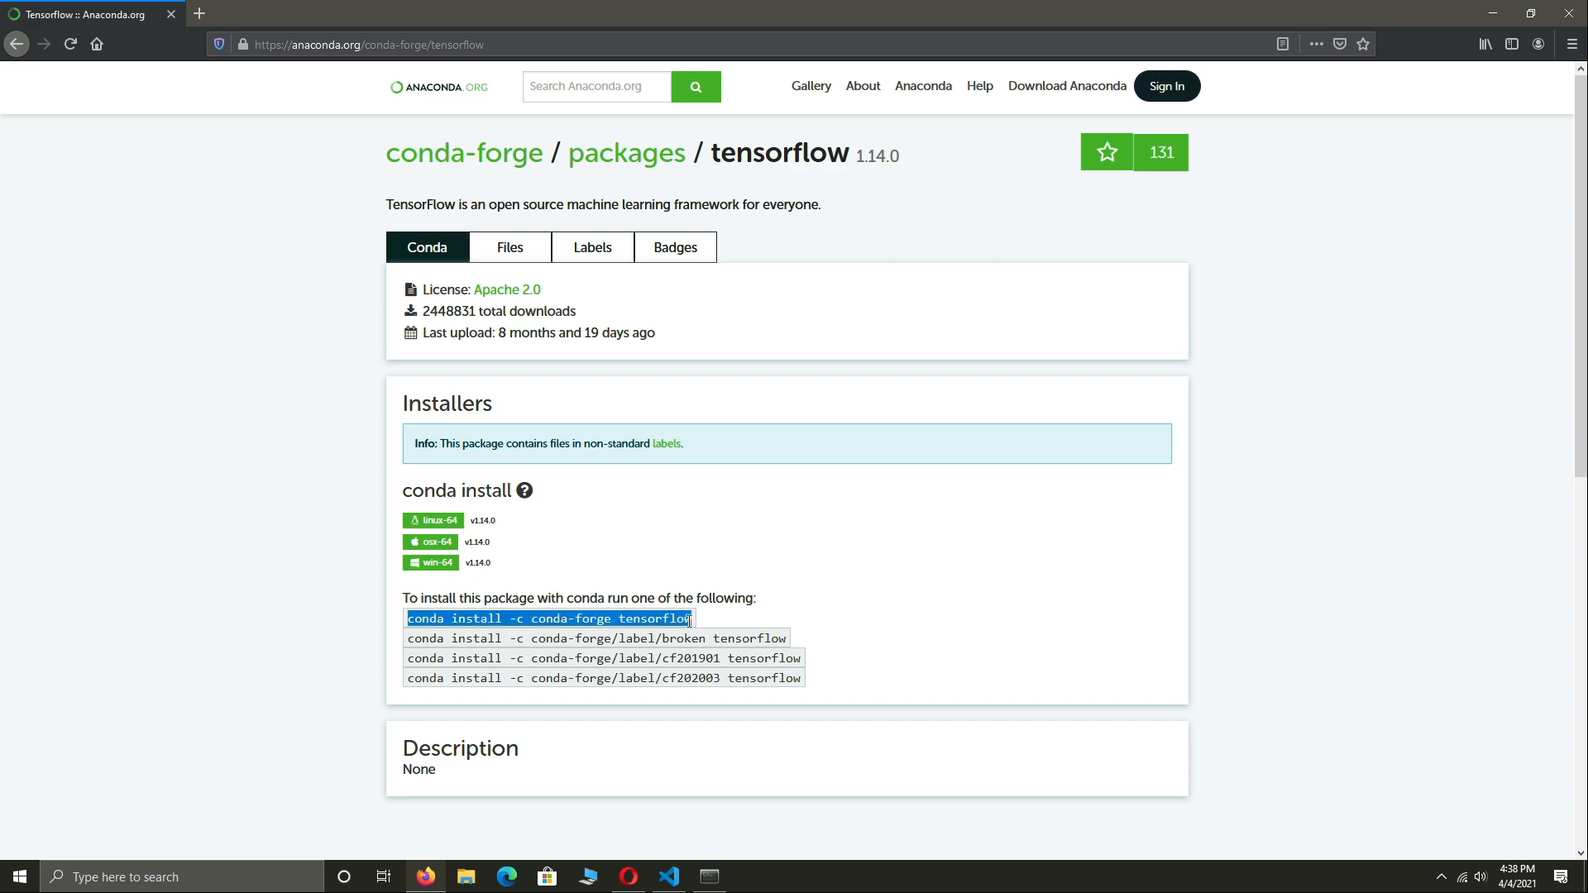
pyautogui.rightClick(653, 618)
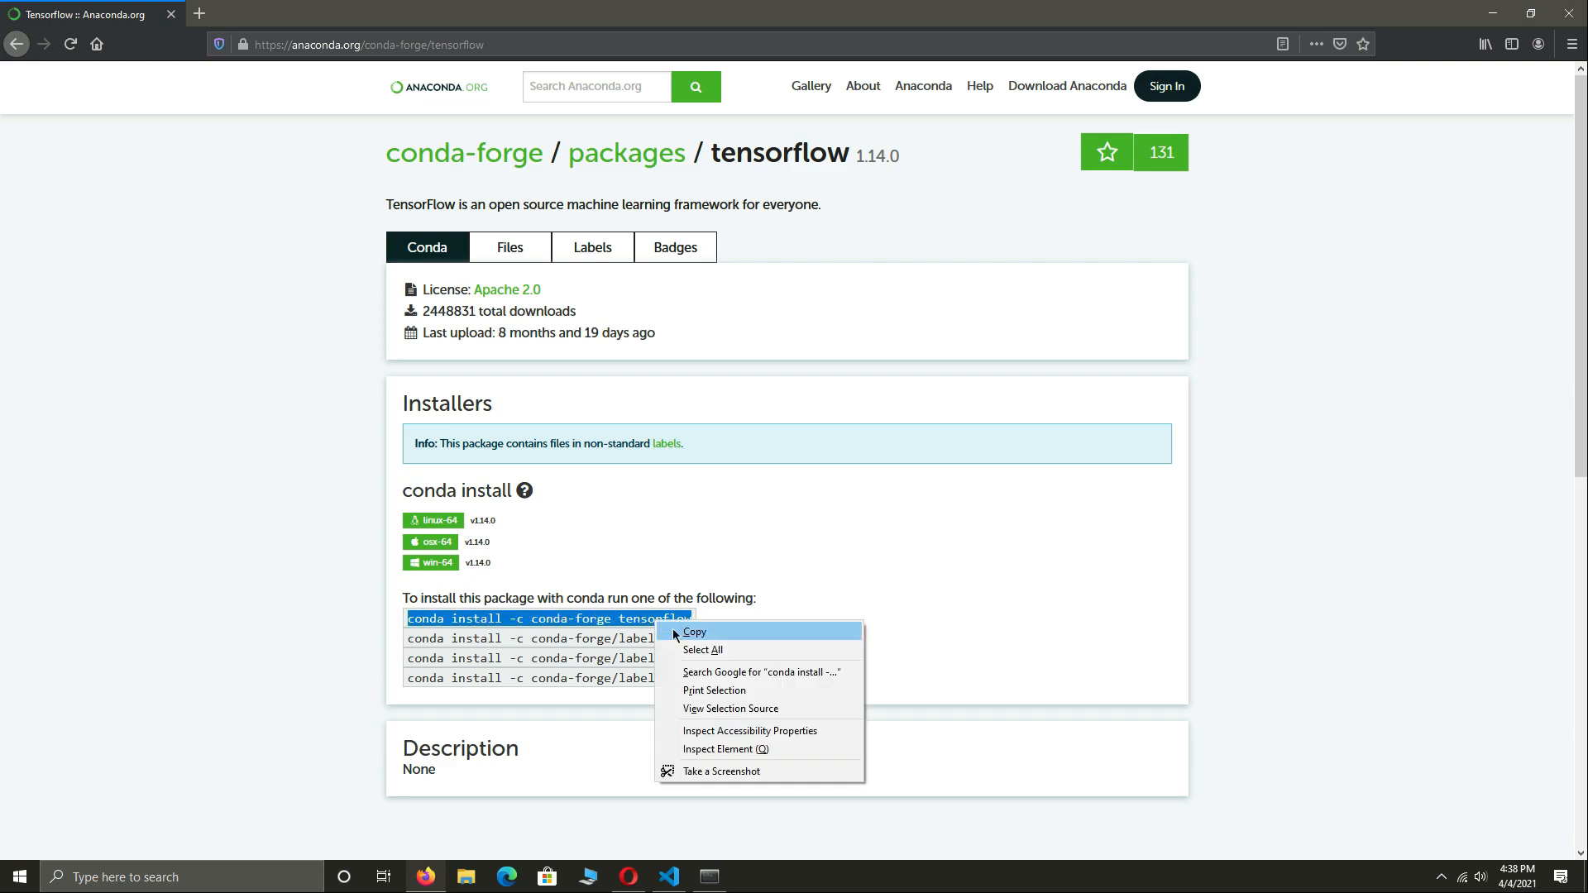
pyautogui.click(672, 628)
# Switch to Anaconda Prompt, run conda install -c conda-forge tensorflow in the ml environment, and minimize the browser.
pyautogui.click(710, 877)
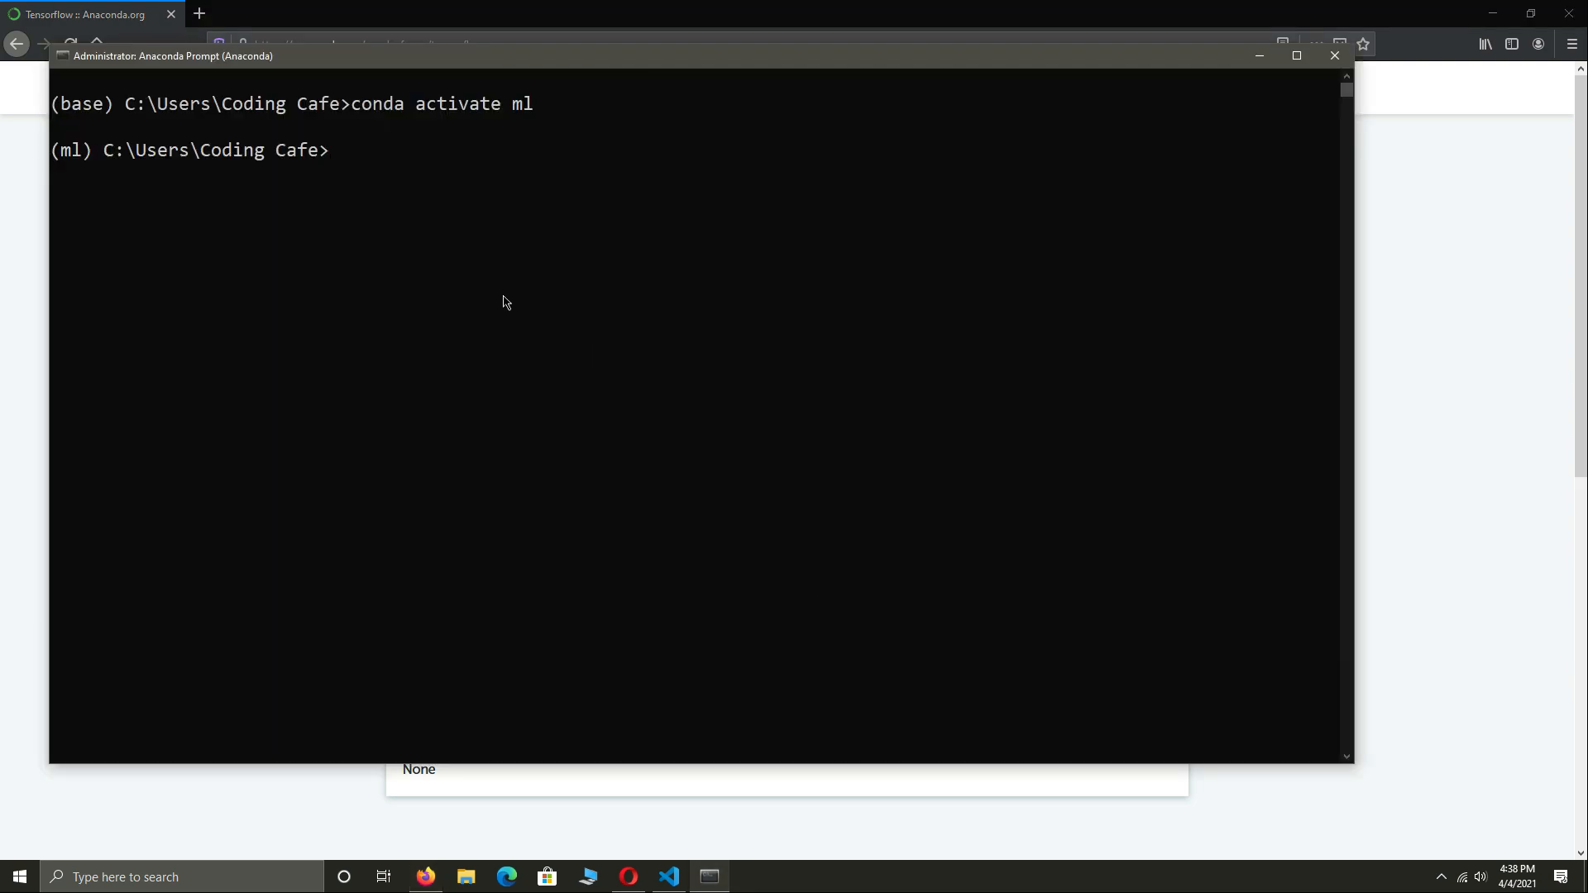
pyautogui.hotkey('ctrl', 'v')
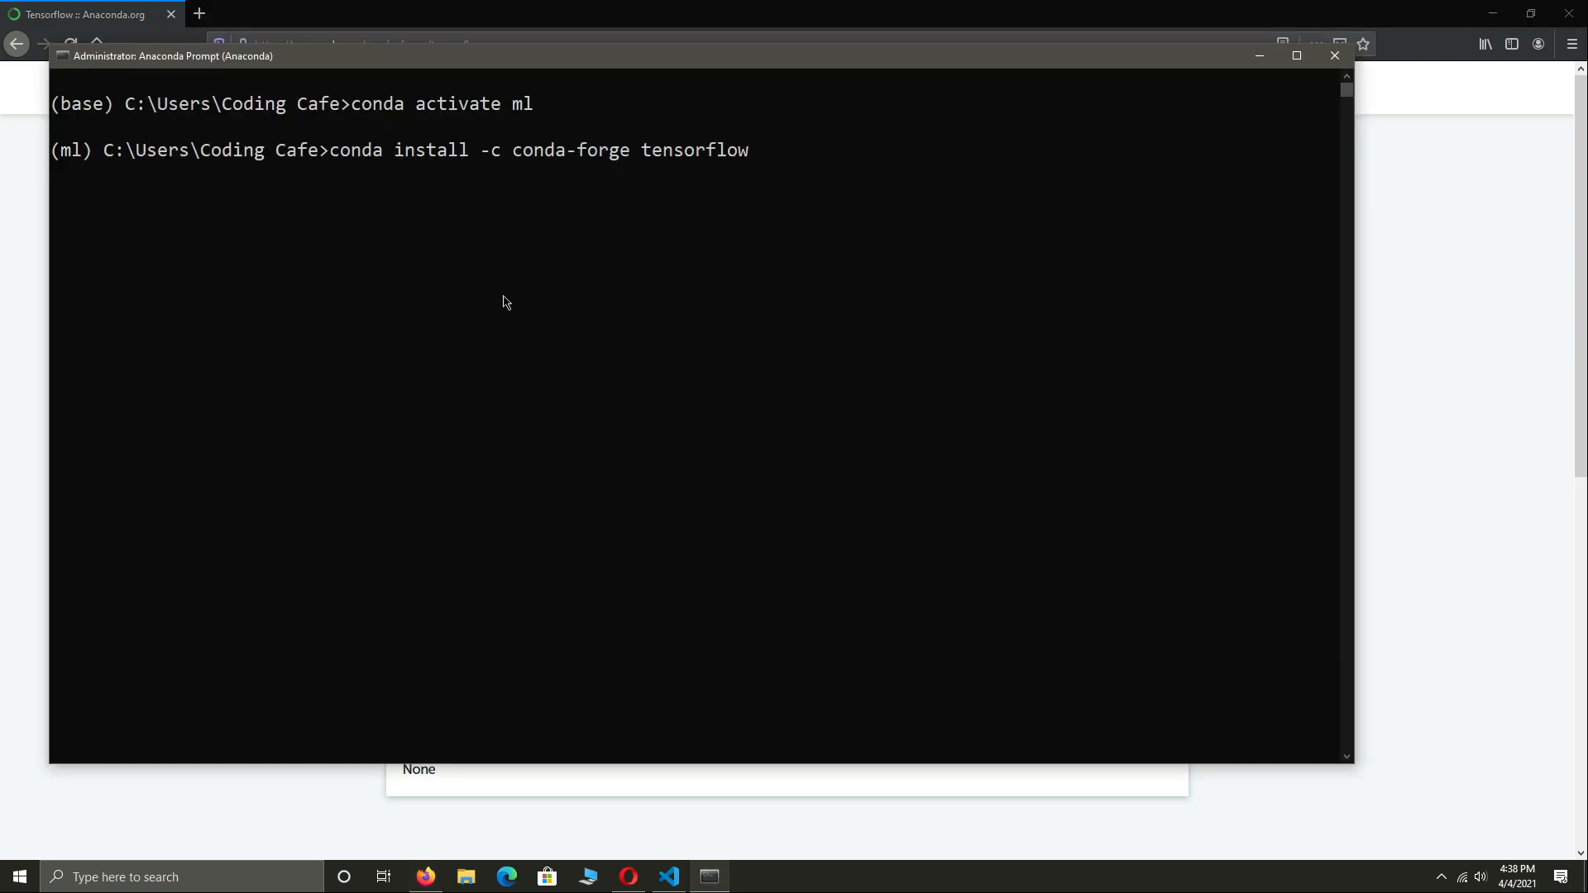
pyautogui.press('Return')
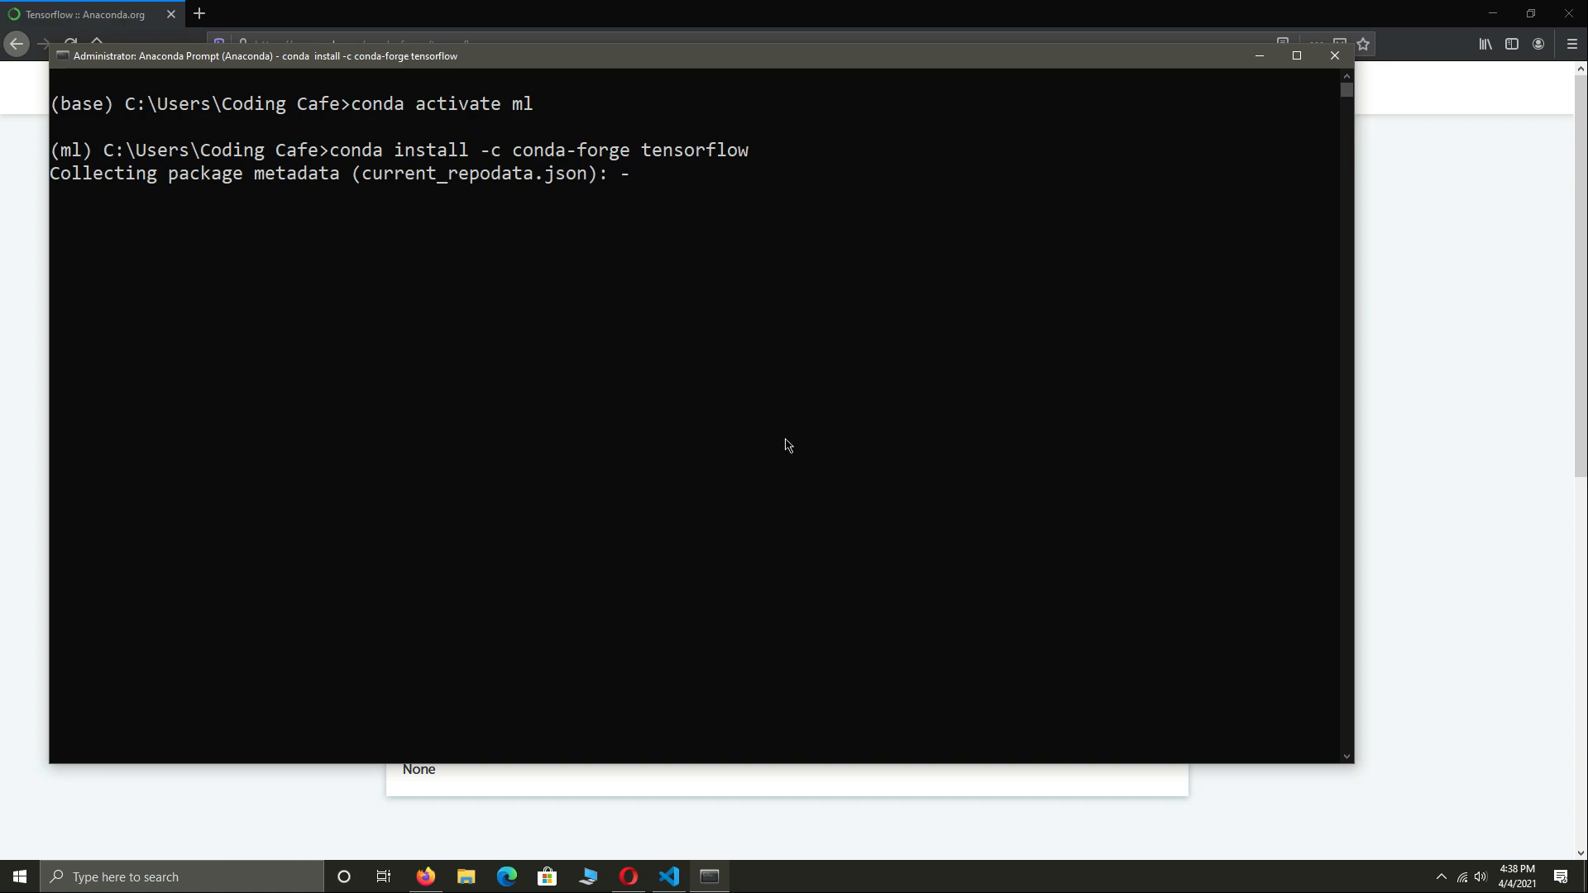
pyautogui.click(1493, 13)
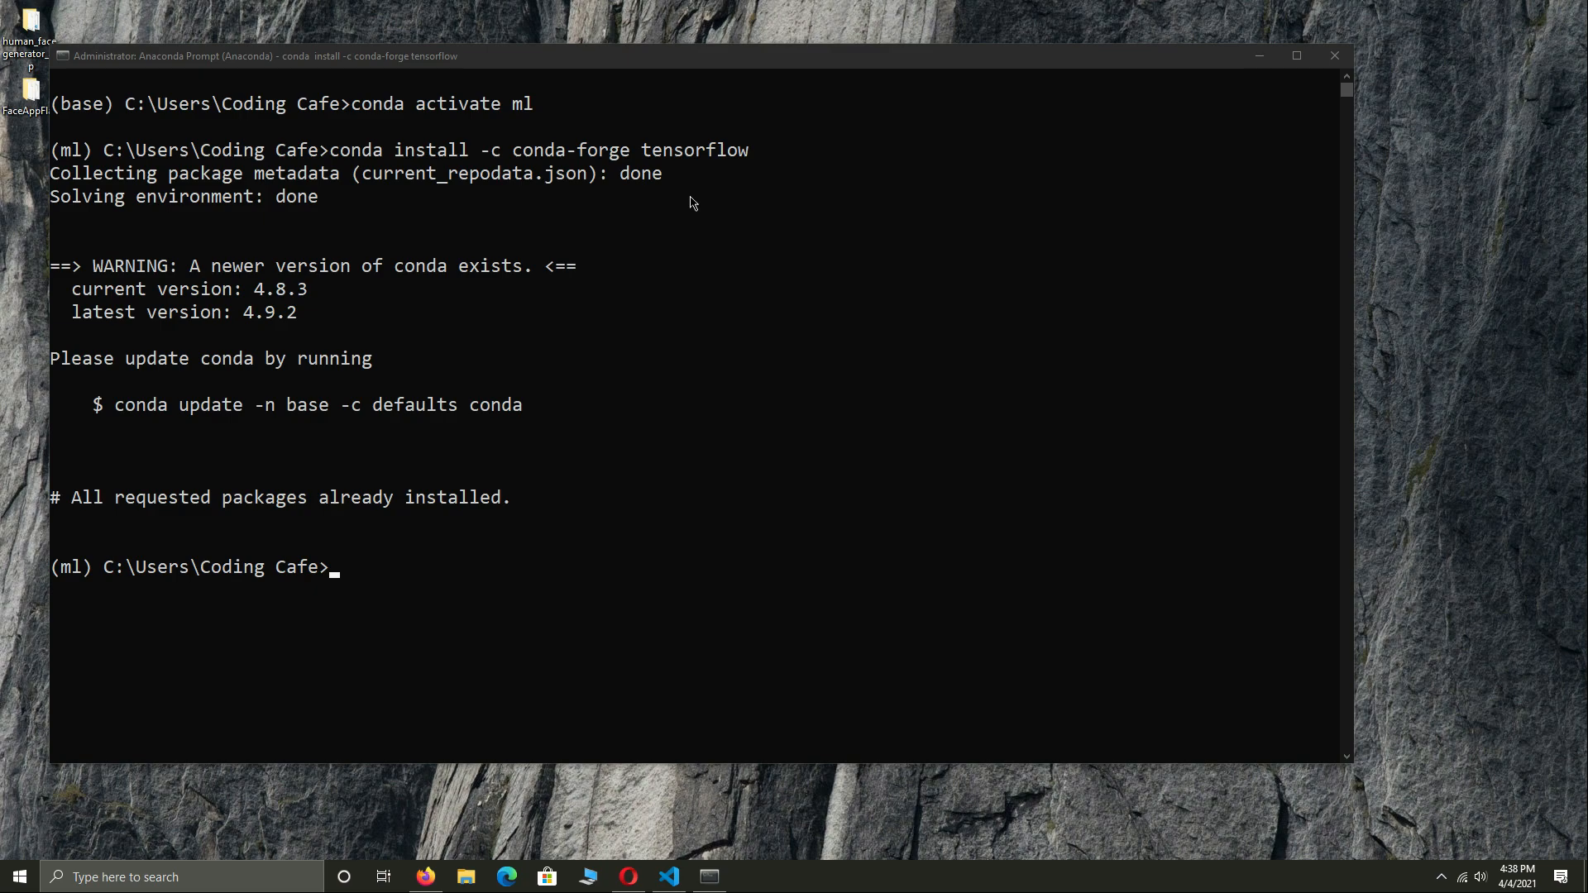
# Close the current Anaconda Prompt and launch a fresh one as administrator.
pyautogui.click(1335, 56)
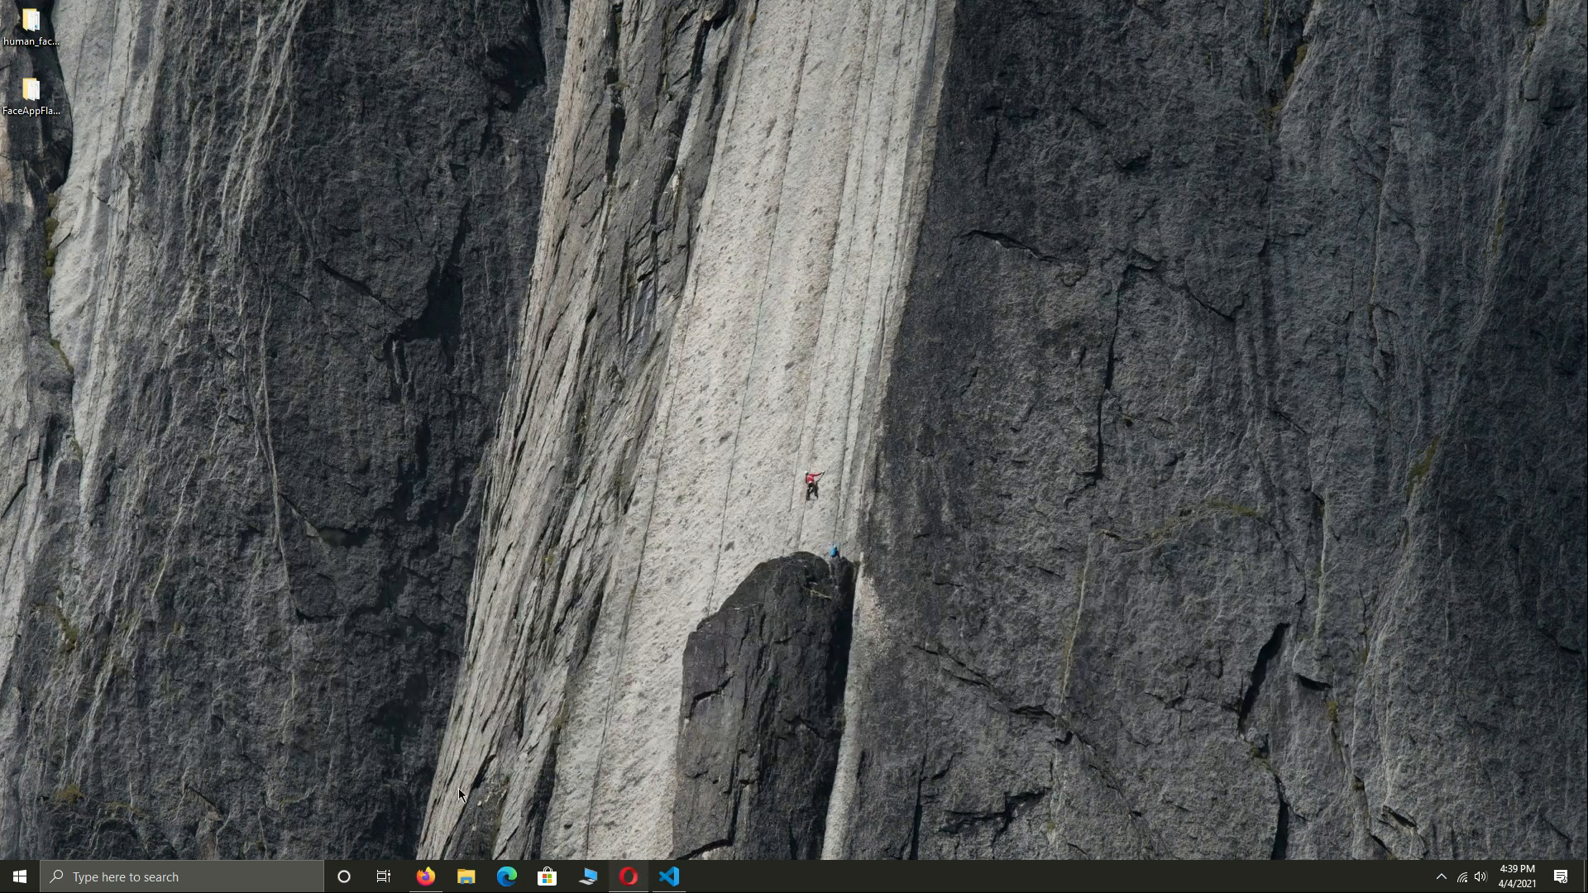
pyautogui.click(114, 879)
pyautogui.write('anac')
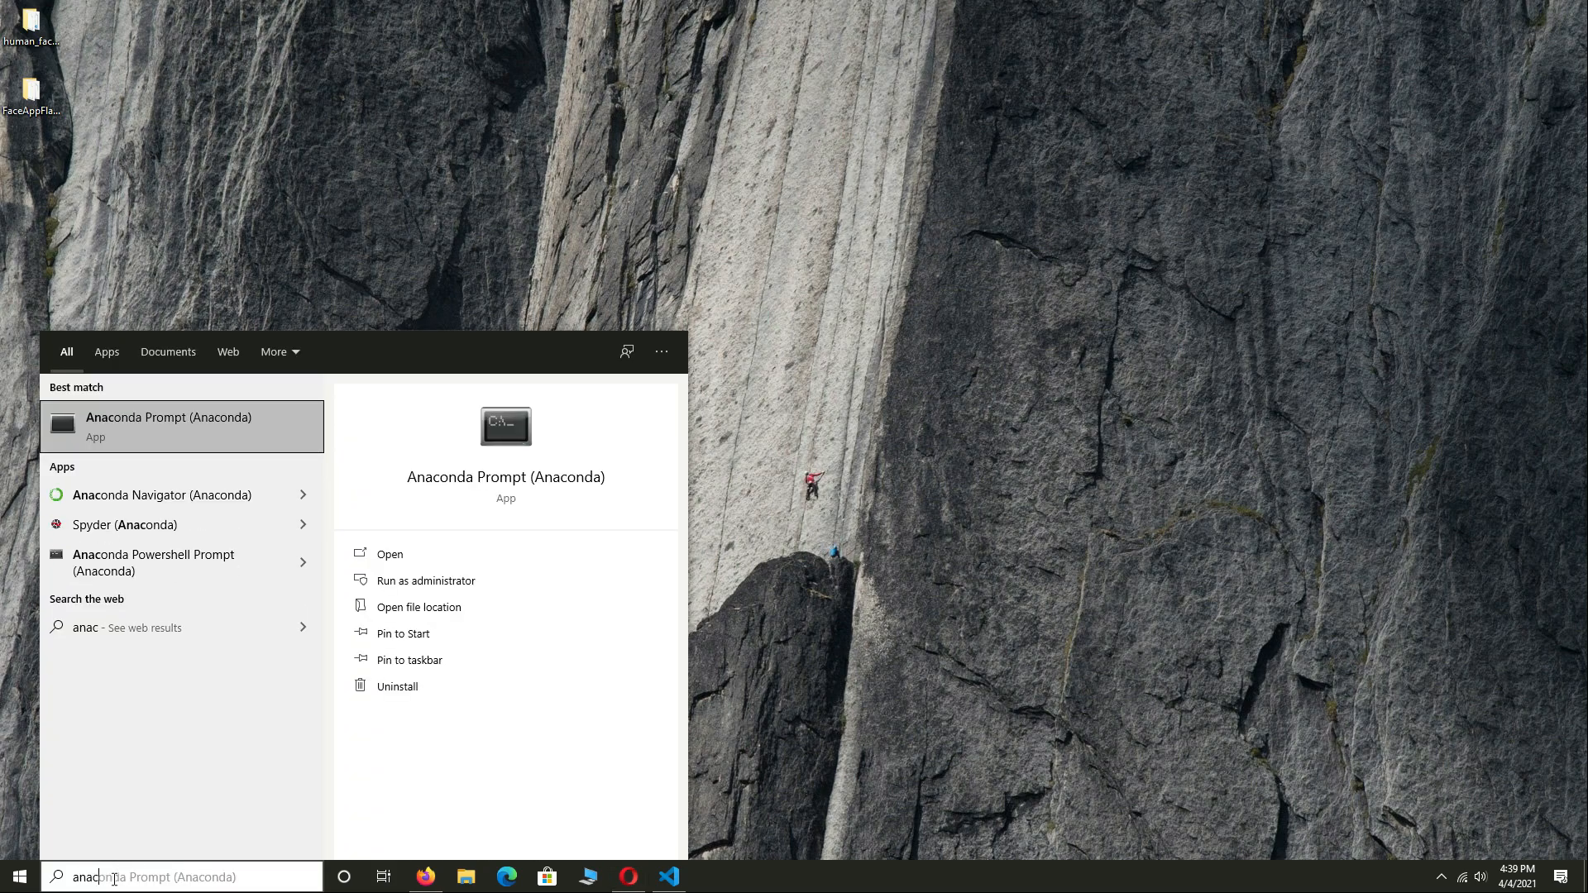
pyautogui.rightClick(169, 413)
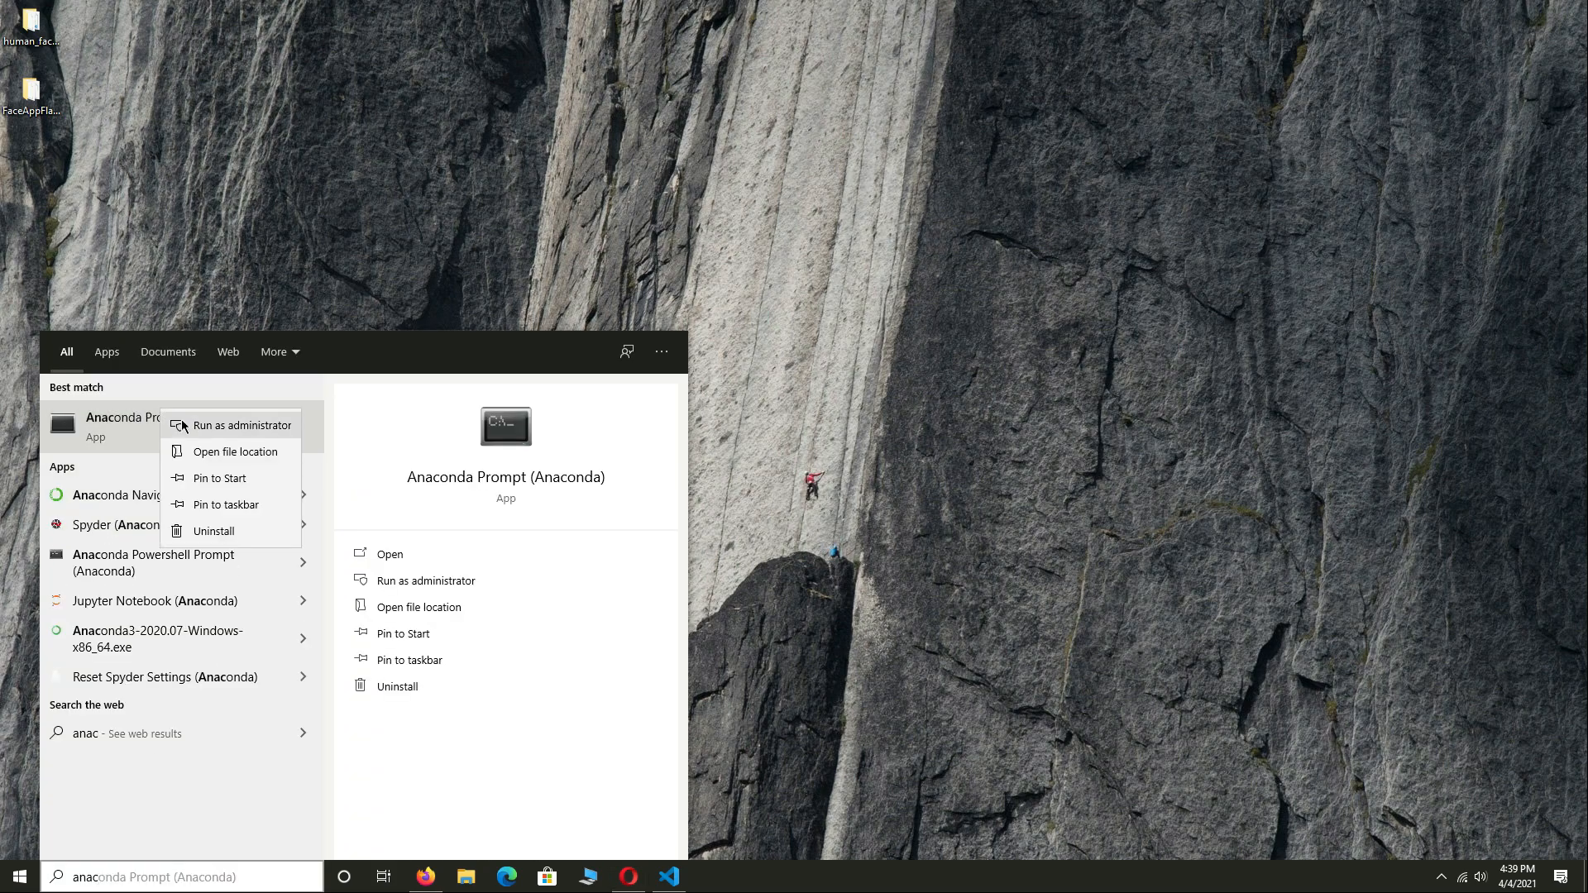
pyautogui.click(182, 425)
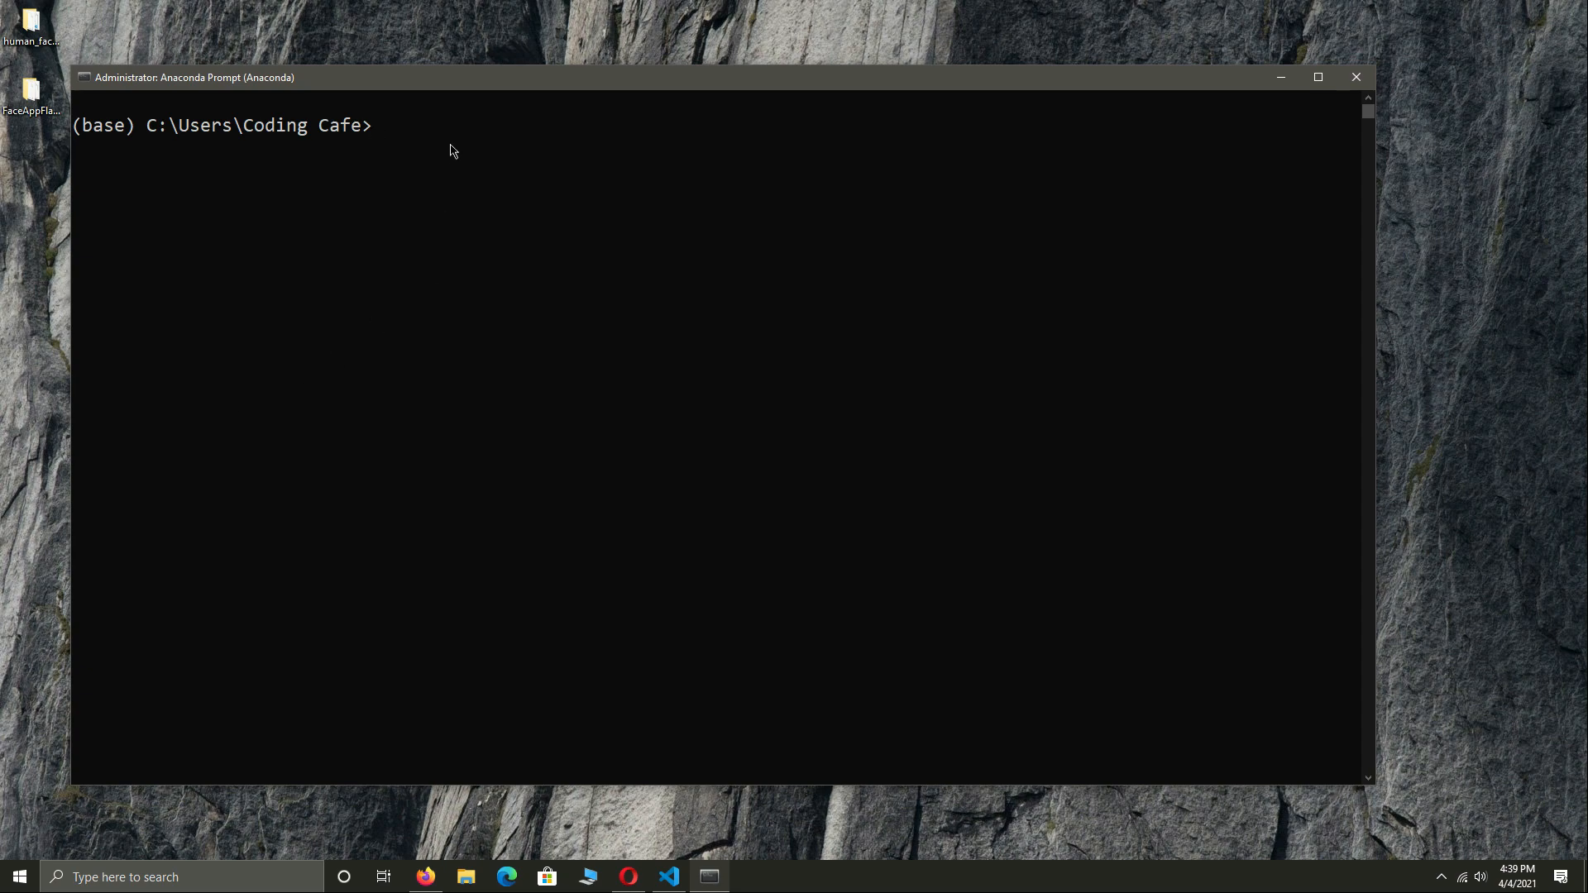
# Activate the ml environment in the new prompt by running conda activate ml.
pyautogui.write('activat')
pyautogui.press('BackSpace')
pyautogui.press('BackSpace')
pyautogui.press('BackSpace')
pyautogui.press('BackSpace')
pyautogui.press('BackSpace')
pyautogui.press('BackSpace')
pyautogui.write('conda activate ml')
pyautogui.press('Return')
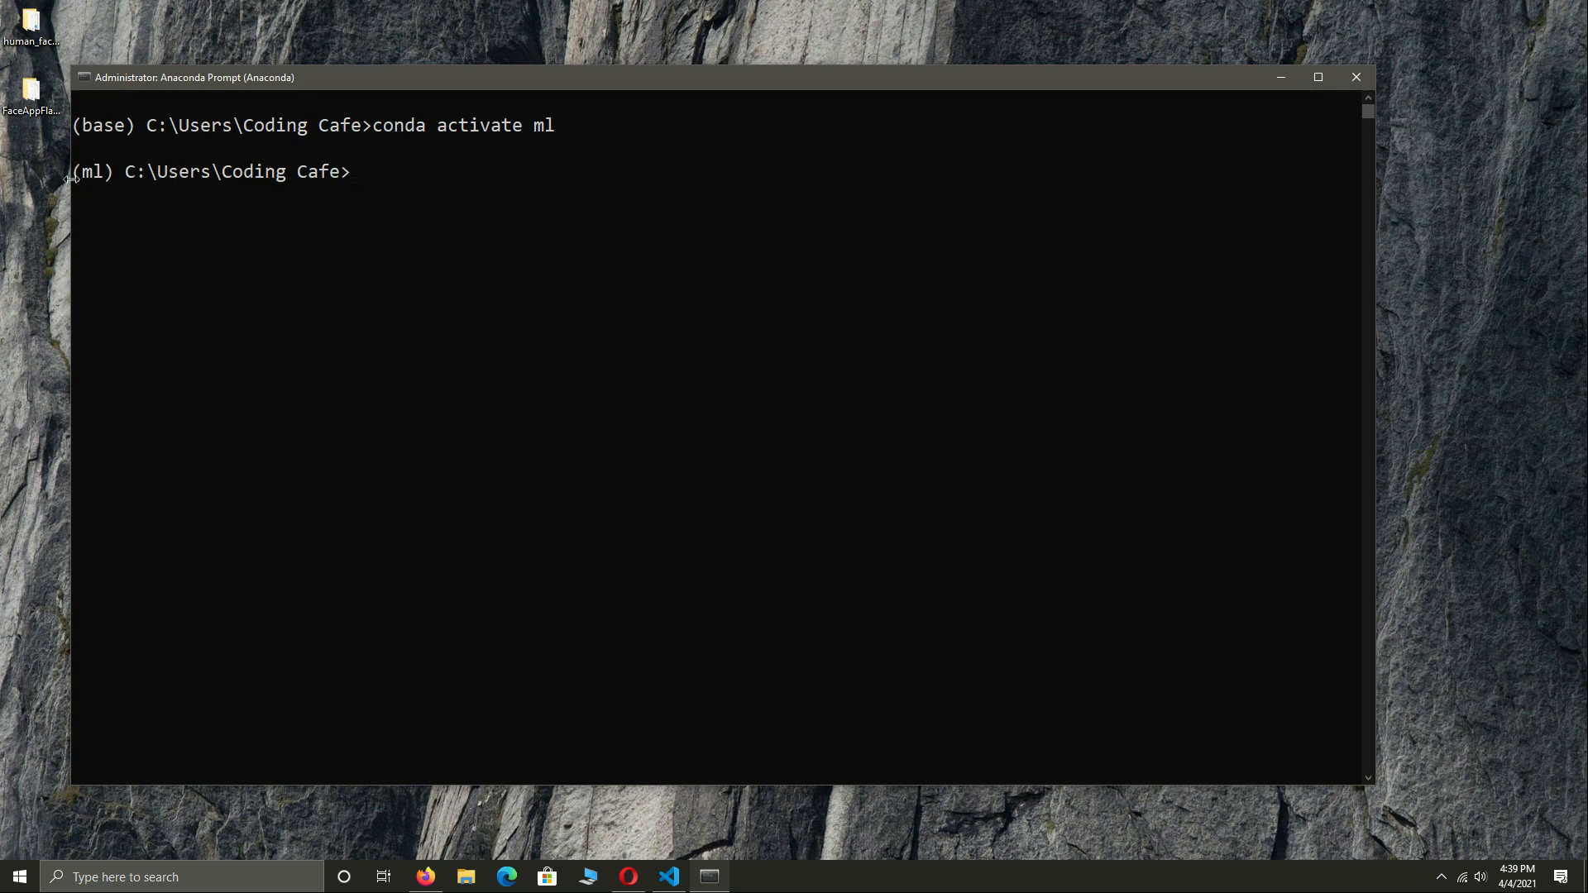
# Switch to Firefox, search Google for install flask with conda, and open the Flask package page on Anaconda.org.
pyautogui.hotkey('alt', 'Tab')
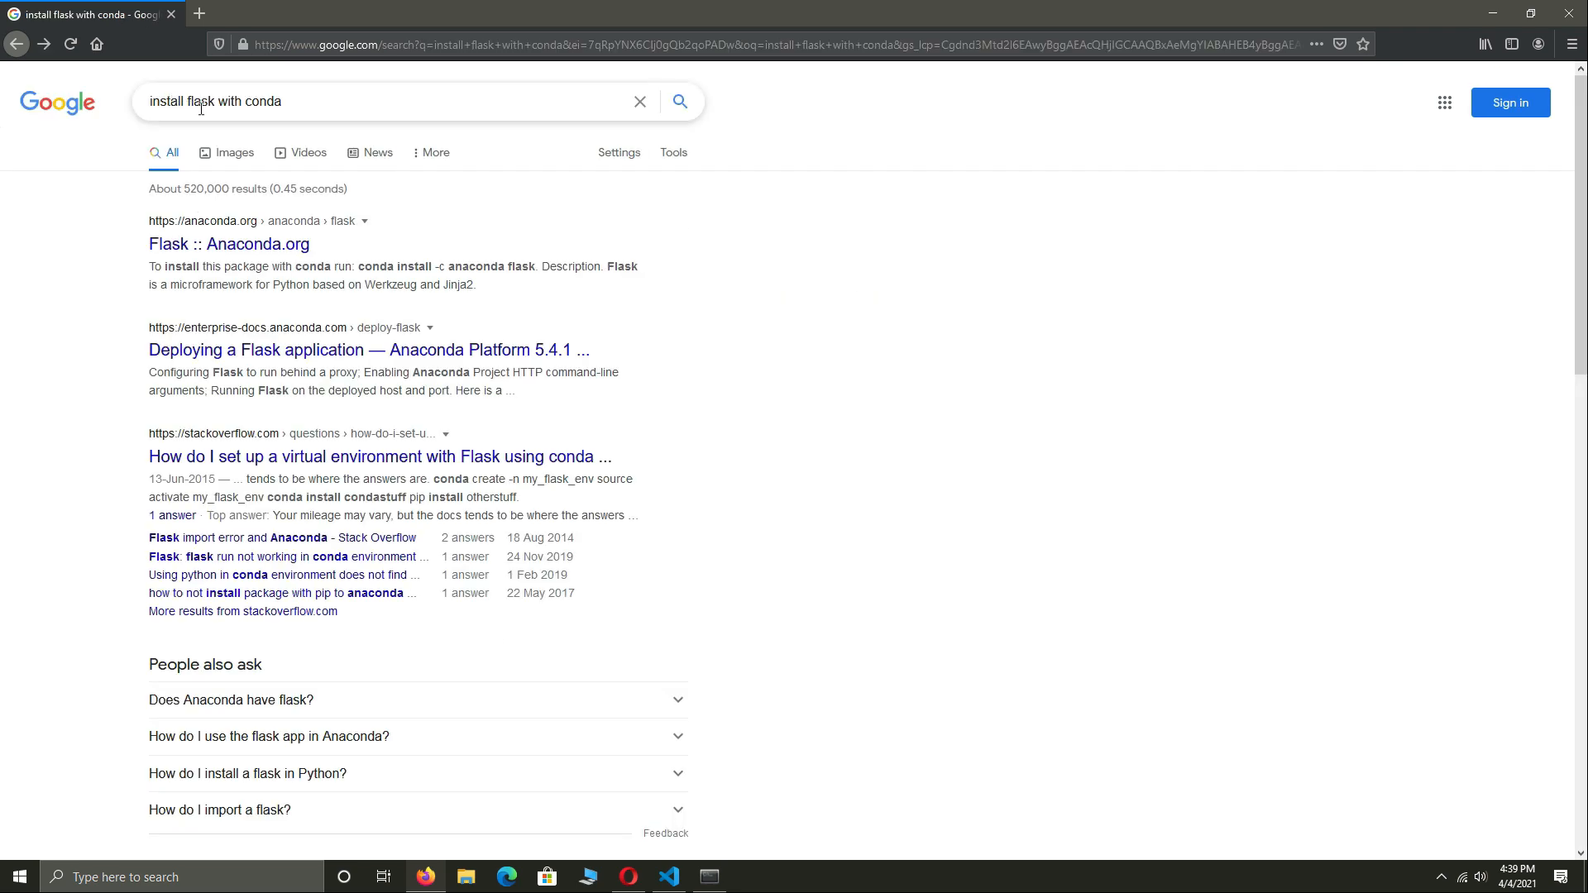
pyautogui.click(679, 101)
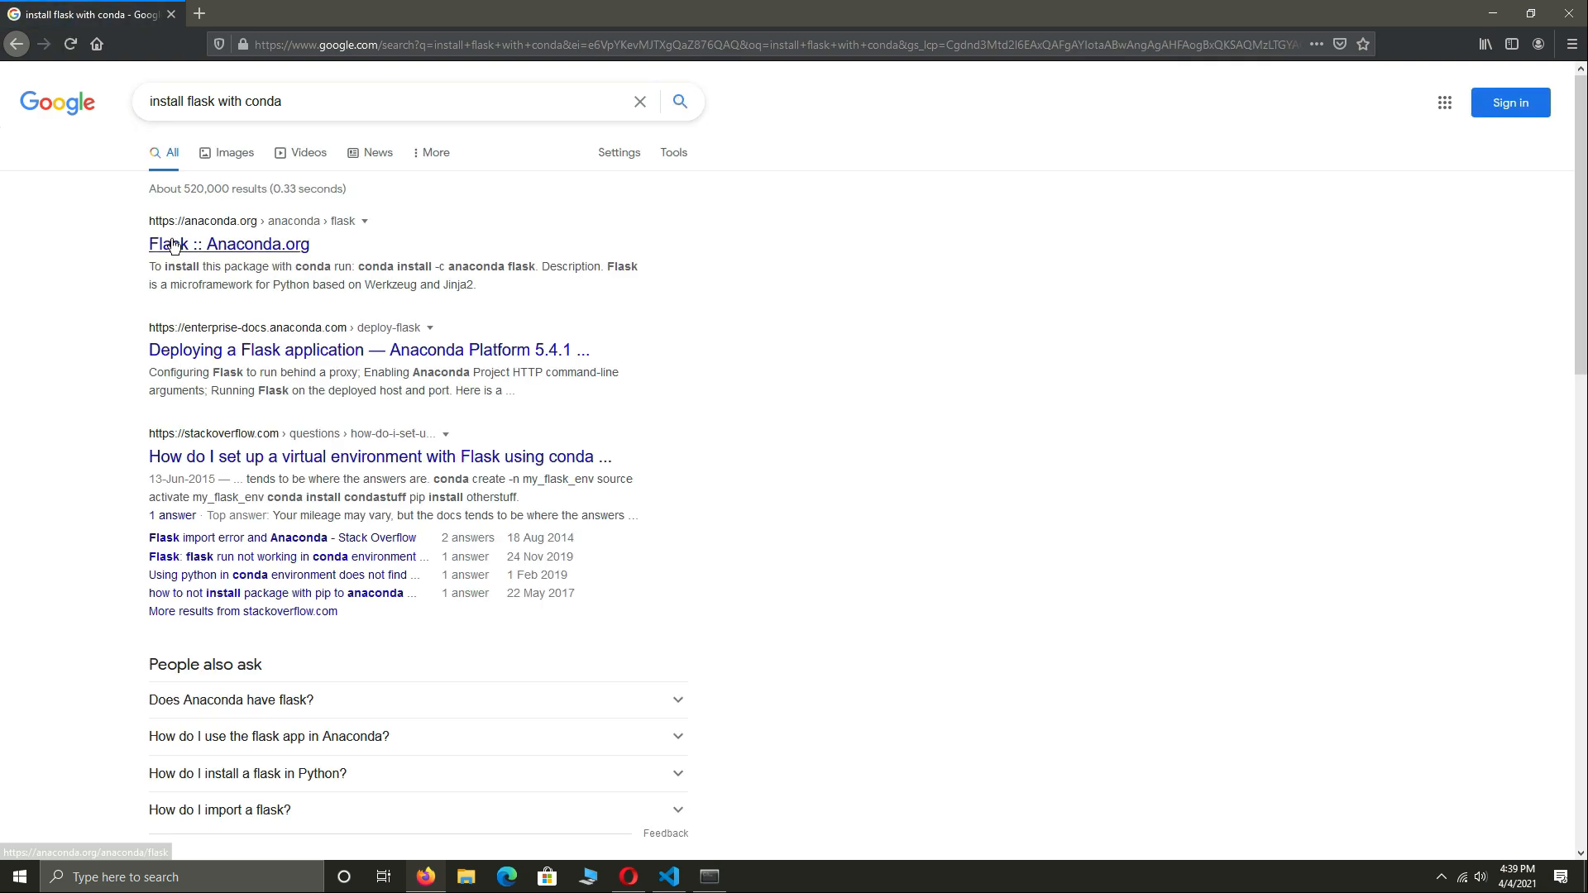
pyautogui.click(303, 255)
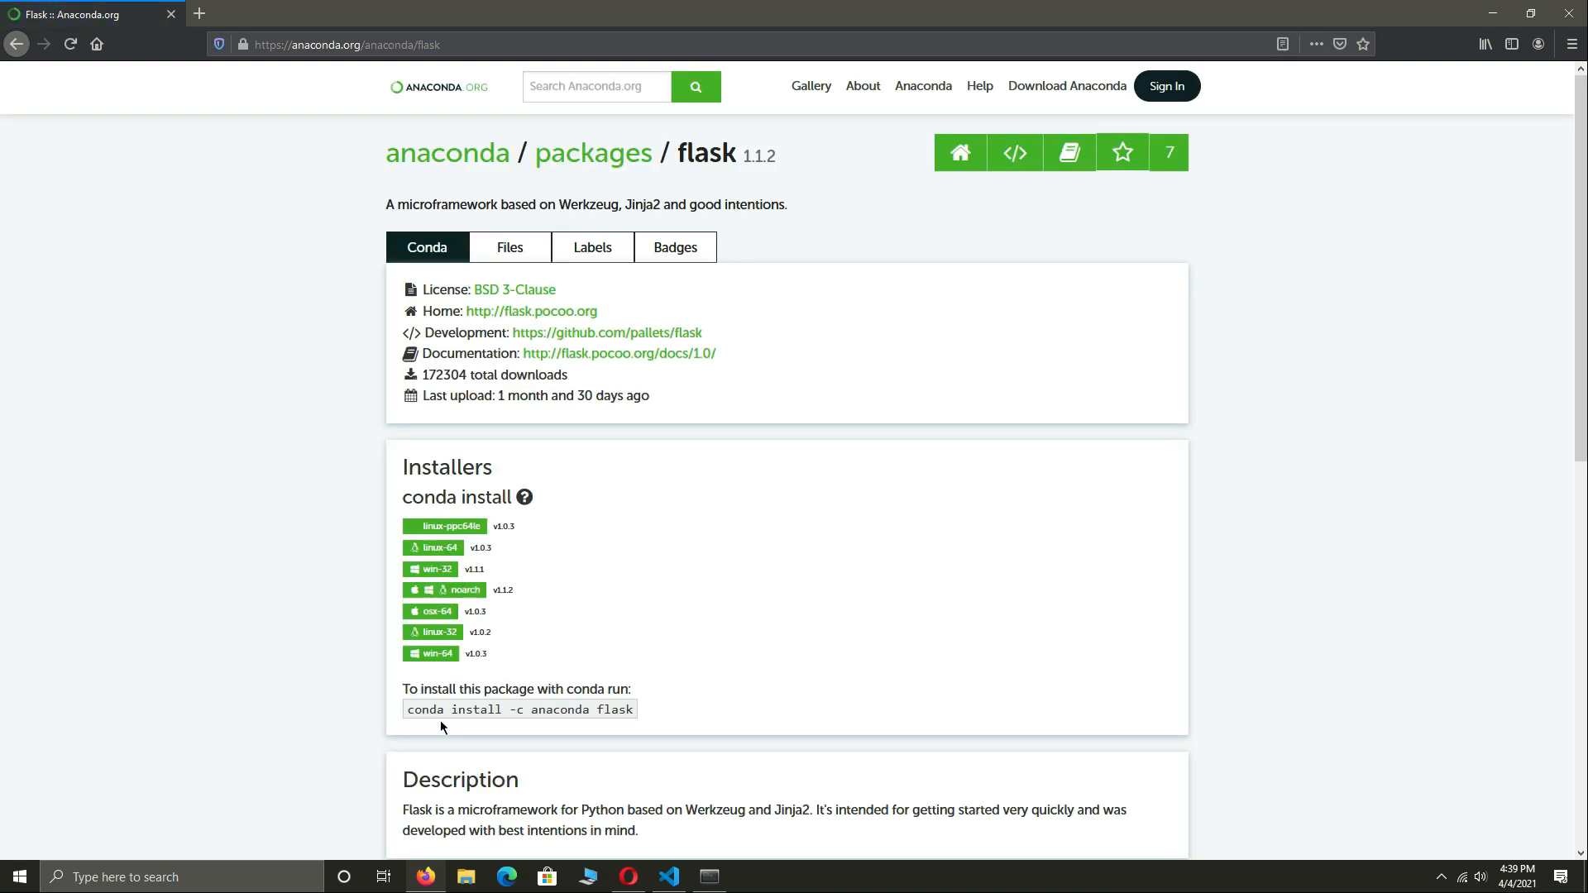
# Copy the install command conda install -c anaconda flask from the Flask package page.
pyautogui.moveTo(411, 709); pyautogui.dragTo(632, 700)
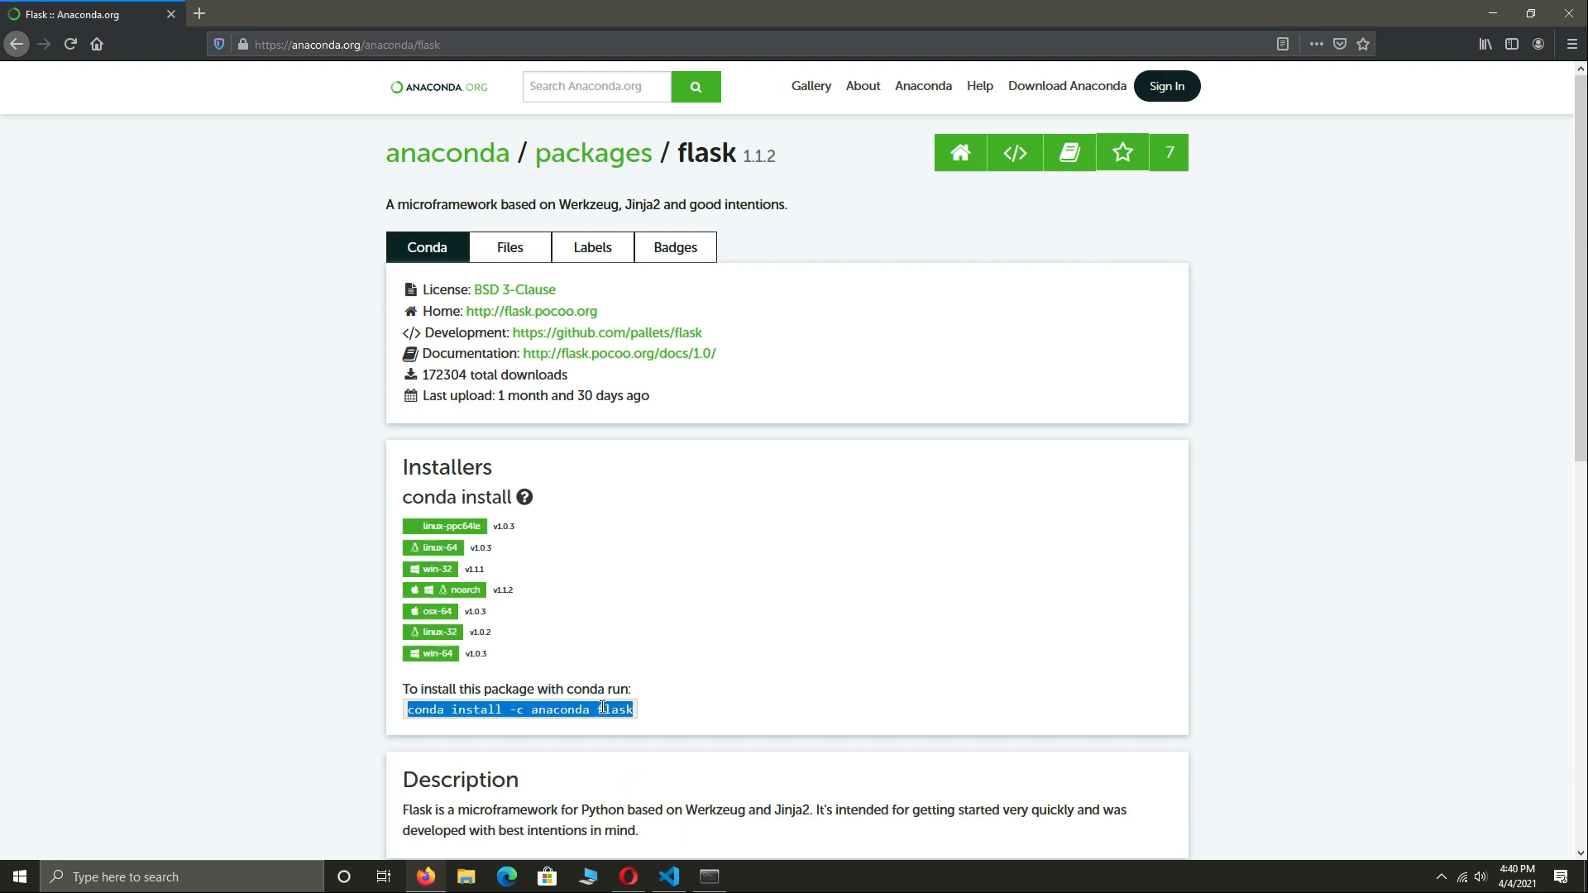
pyautogui.rightClick(607, 710)
pyautogui.click(634, 722)
# Switch to Anaconda Prompt, run conda install -c anaconda flask in the ml environment, and minimize the browser.
pyautogui.click(725, 868)
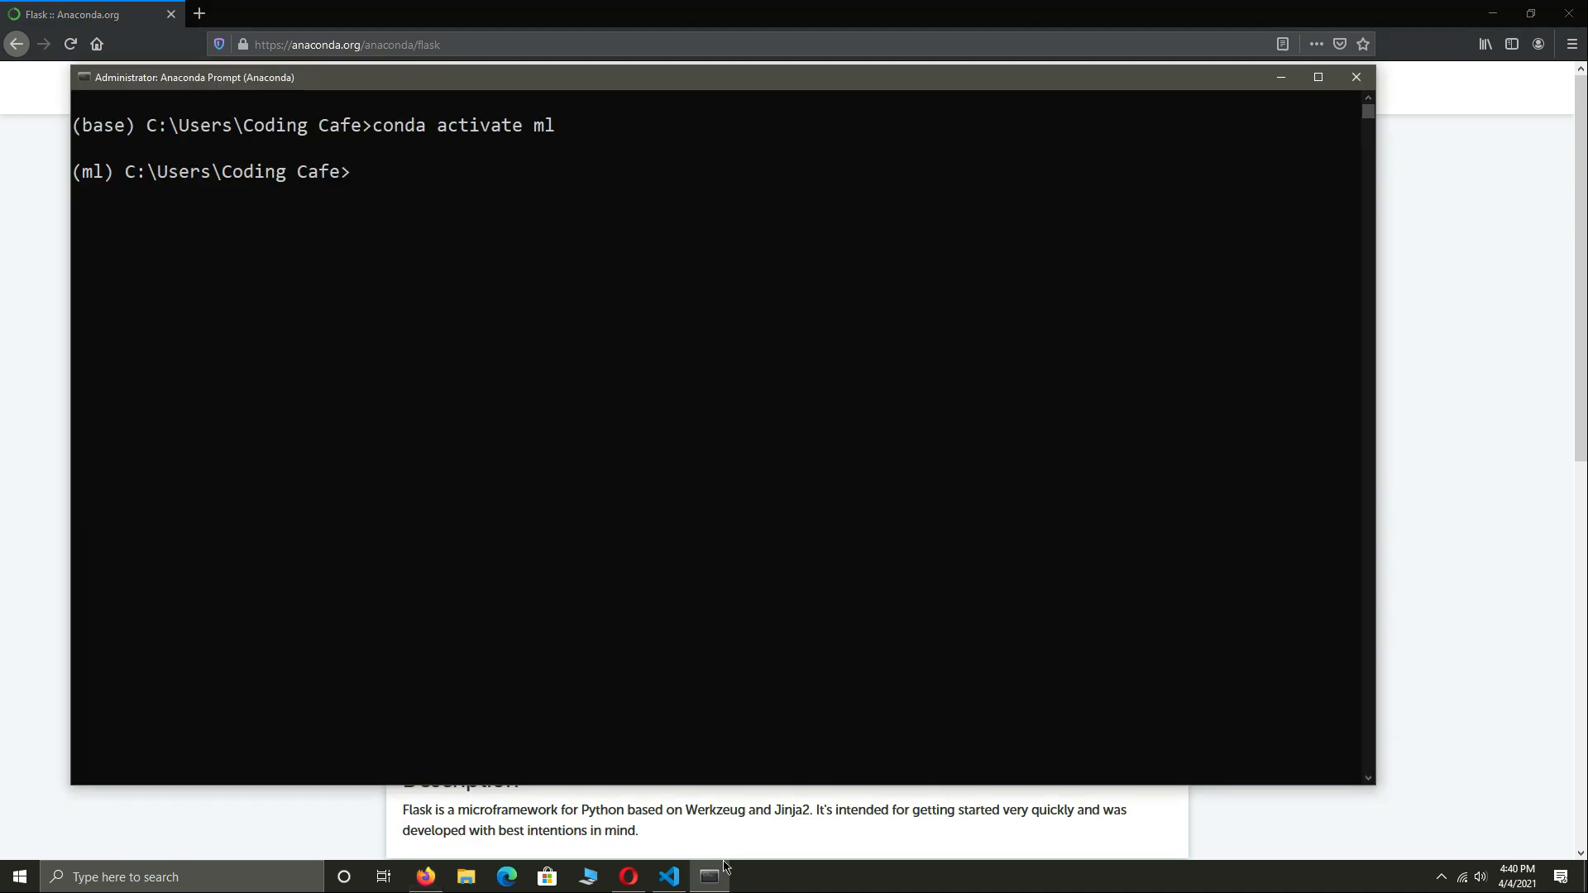
pyautogui.click(501, 205)
pyautogui.hotkey('ctrl', 'v')
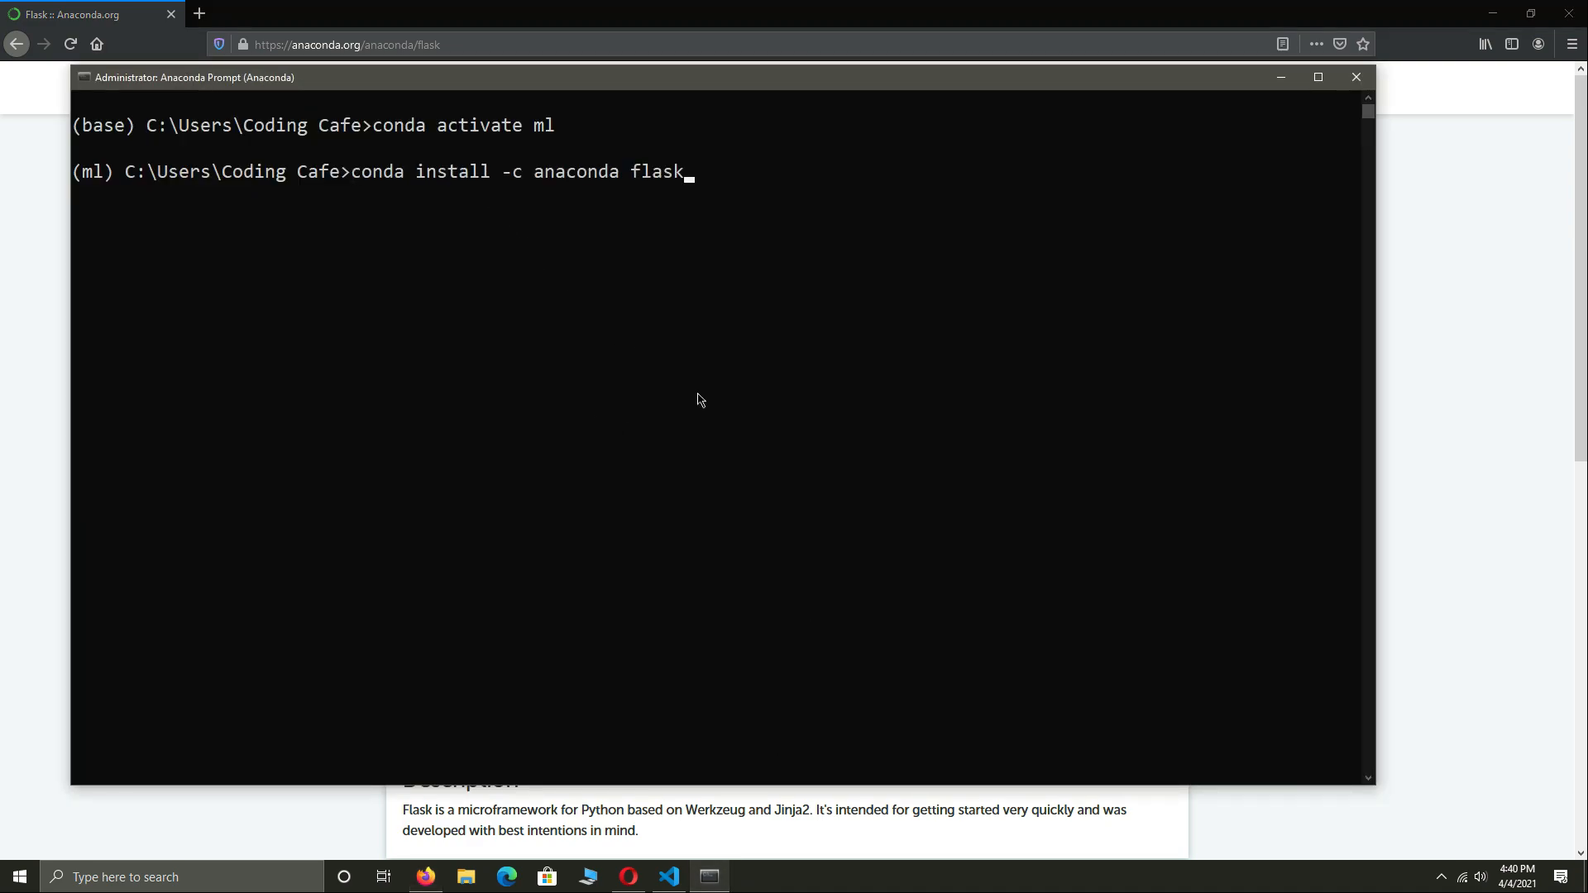
pyautogui.press('Return')
pyautogui.click(1493, 13)
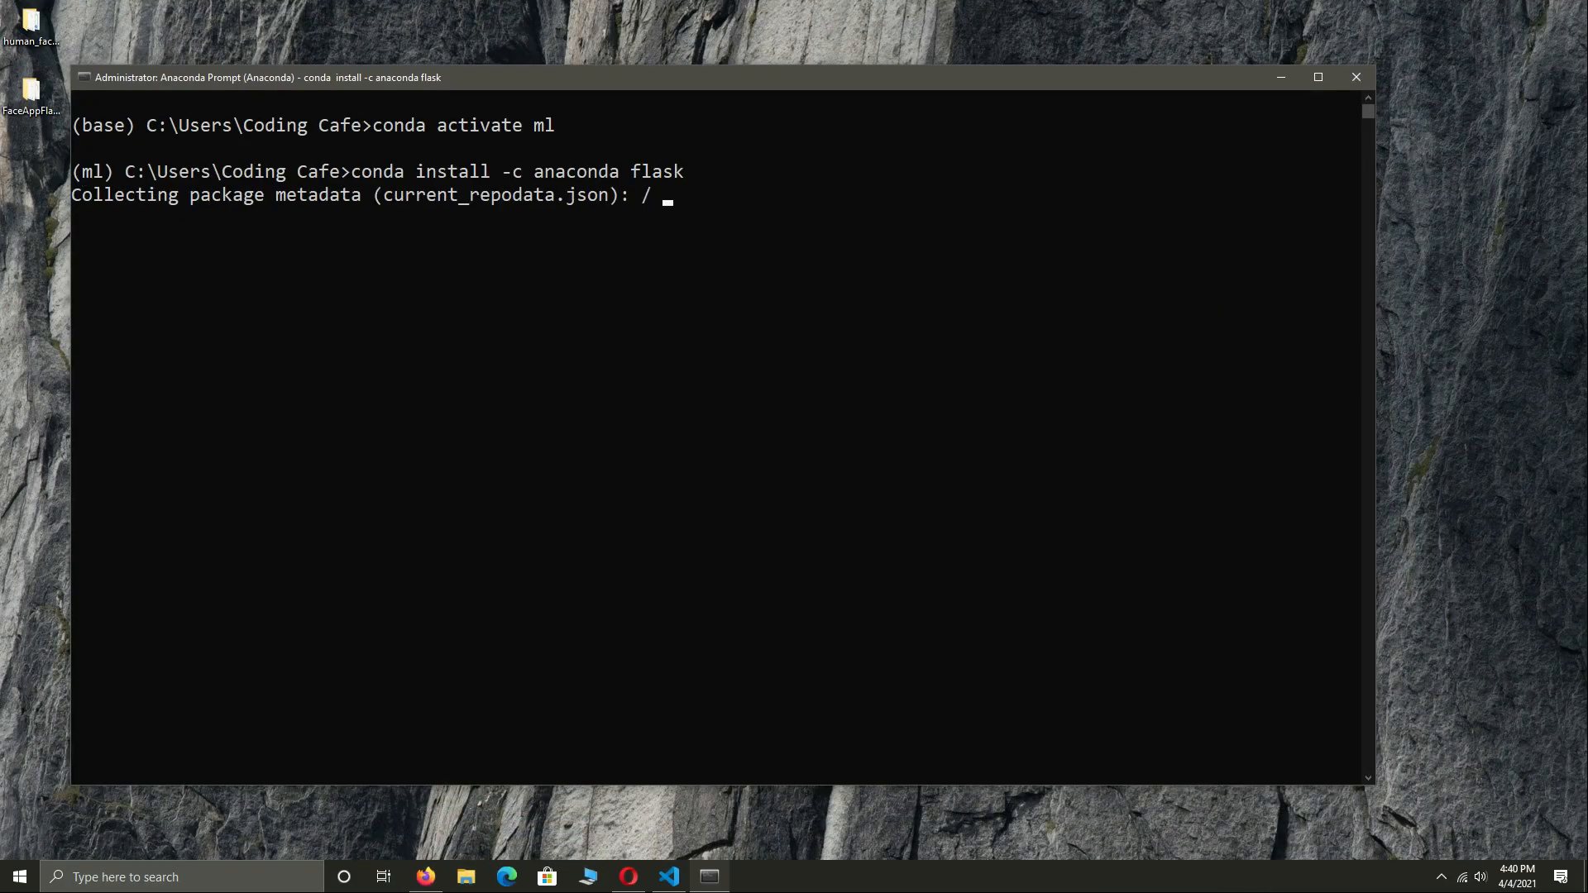
# Confirm the Flask package installation by answering y to the proceed question.
pyautogui.click(1524, 427)
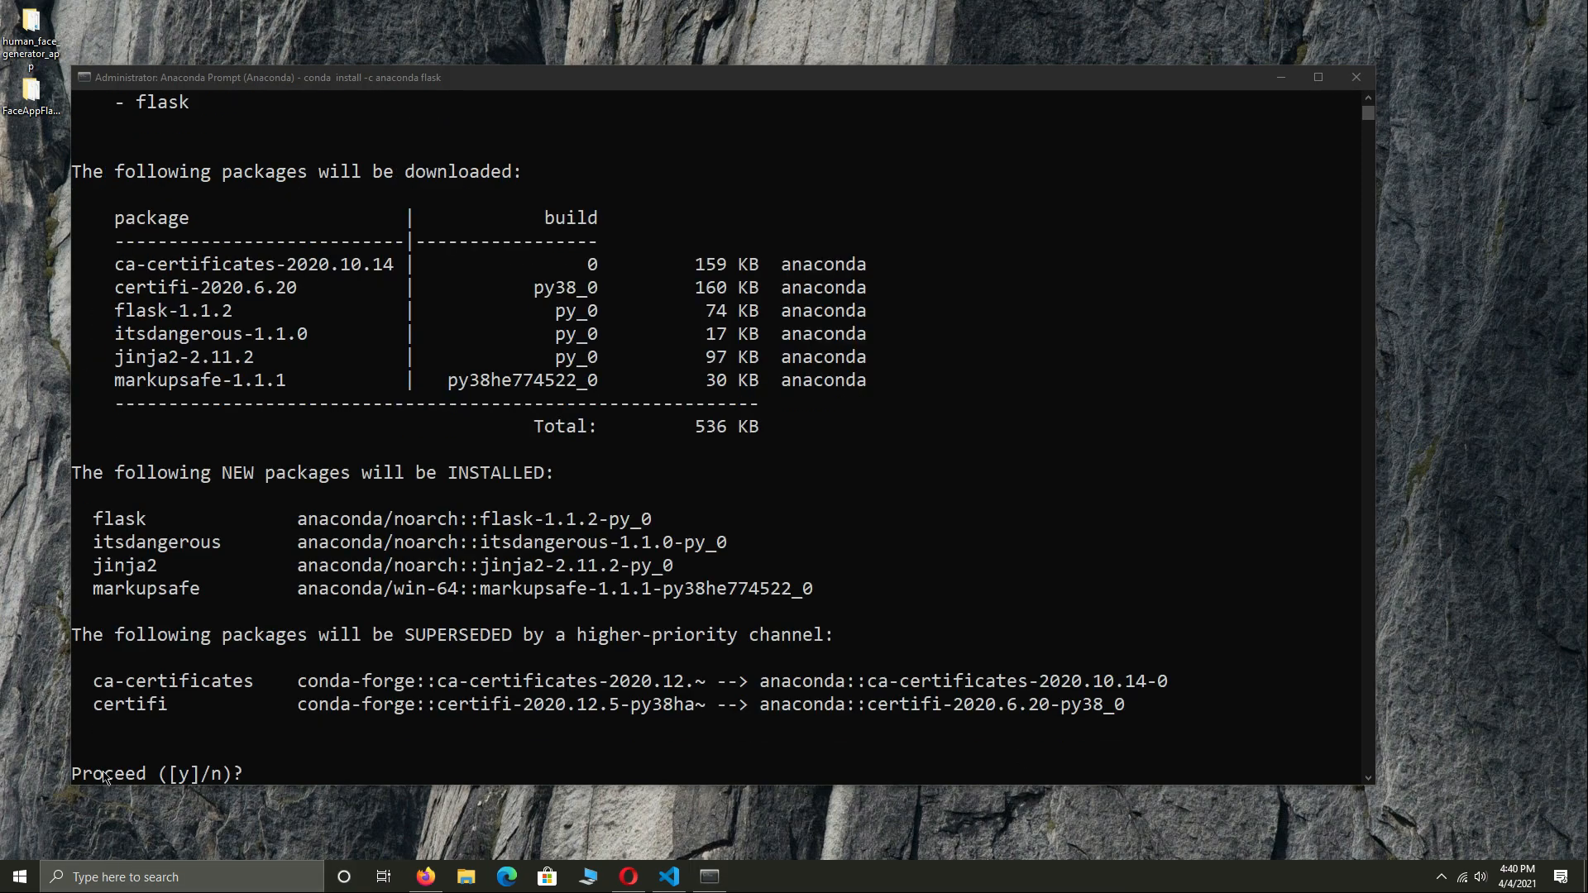
pyautogui.click(291, 778)
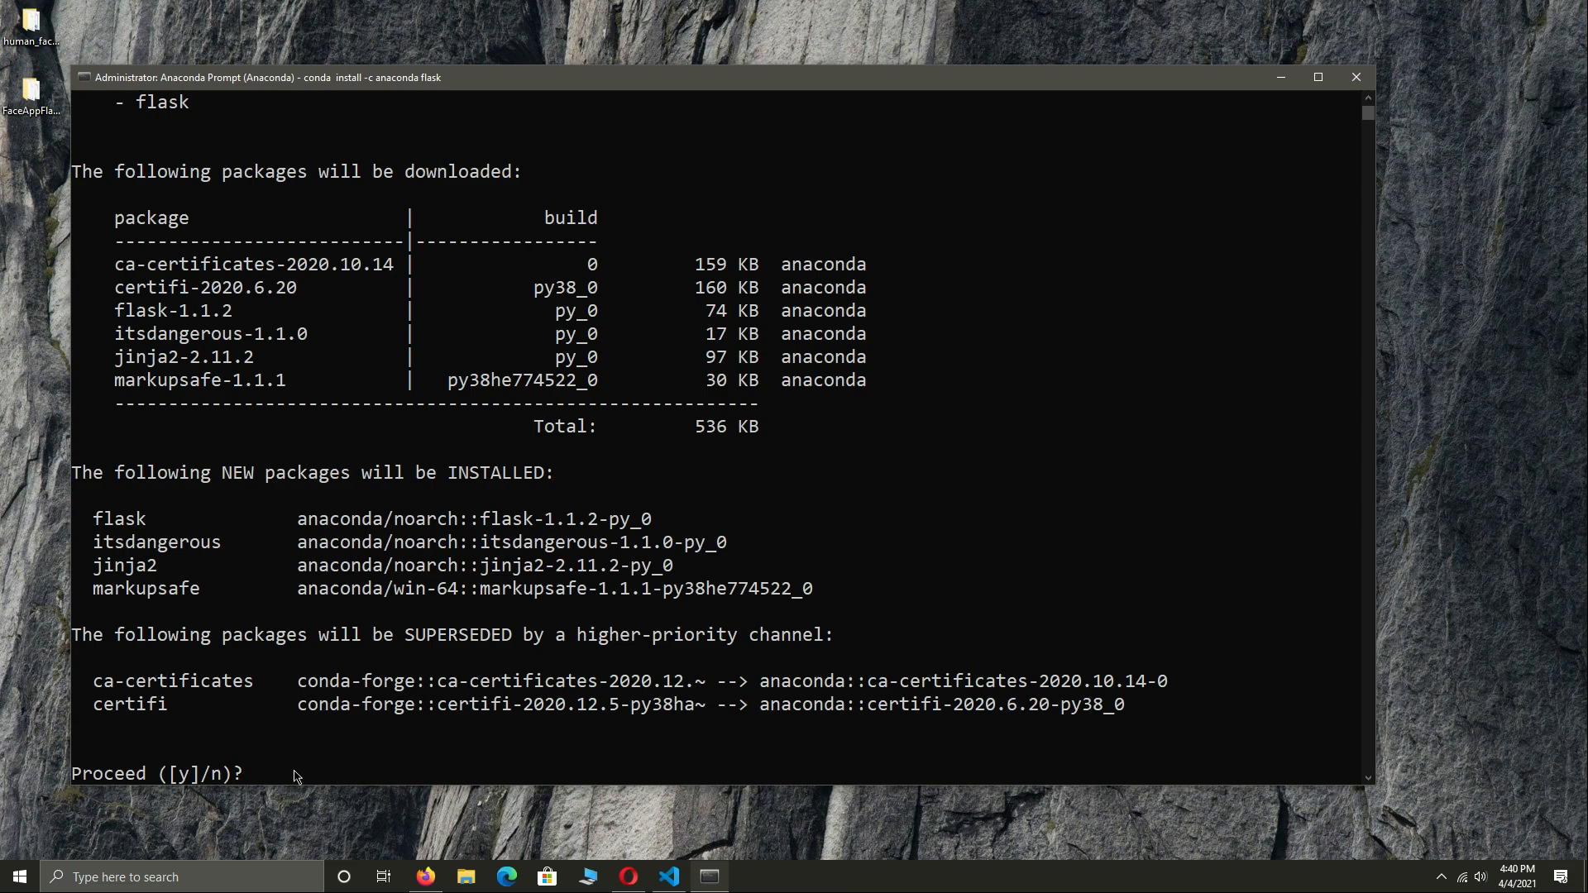
pyautogui.click(378, 773)
pyautogui.write('y')
pyautogui.press('Return')
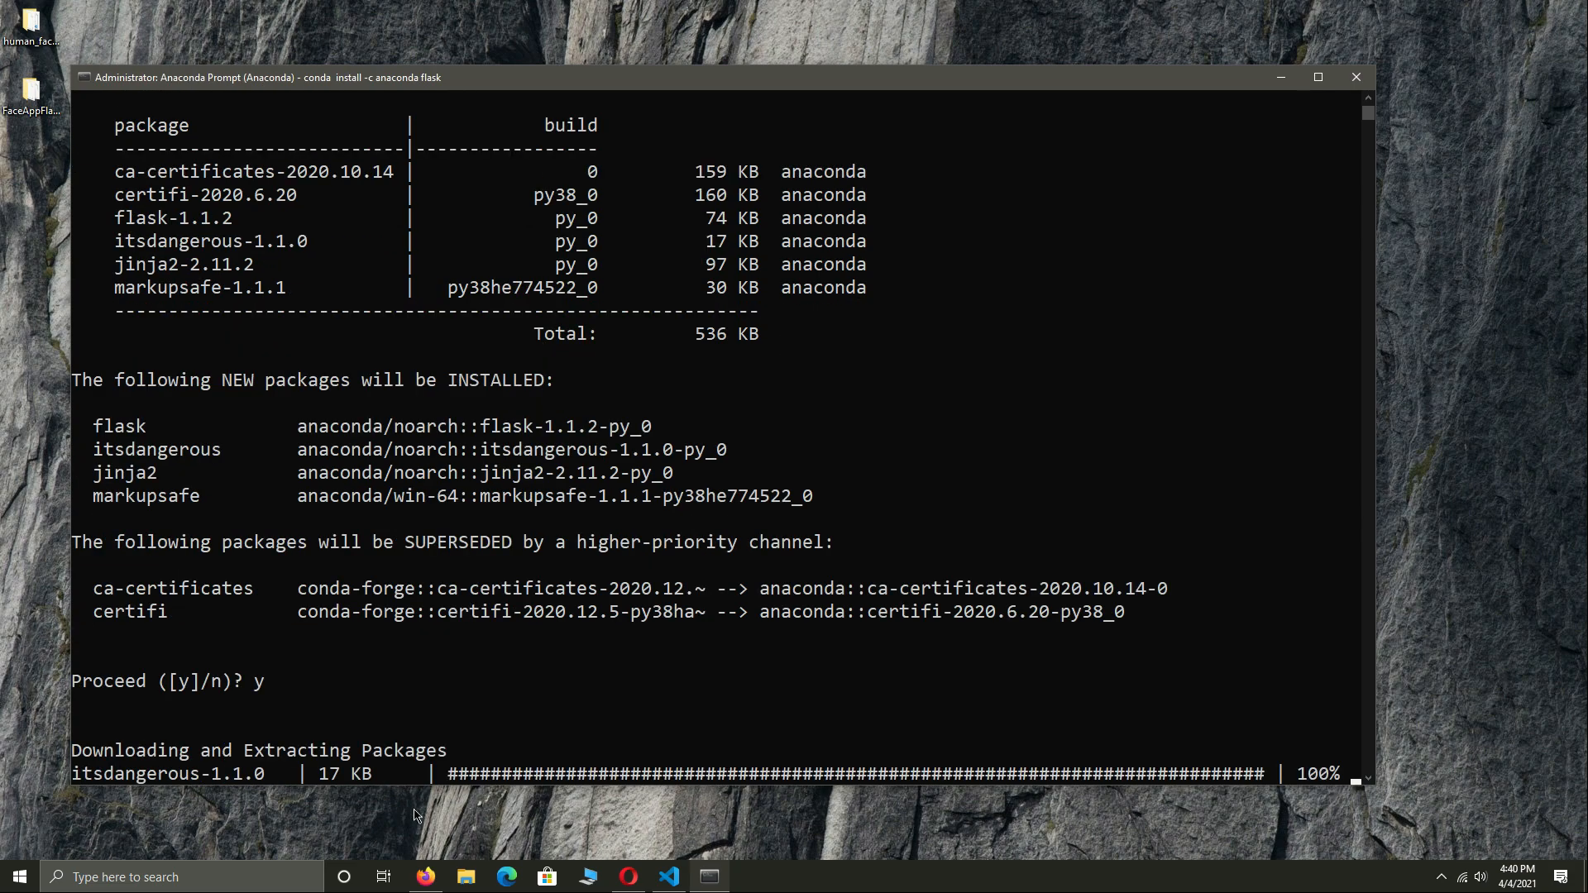
pyautogui.click(1499, 385)
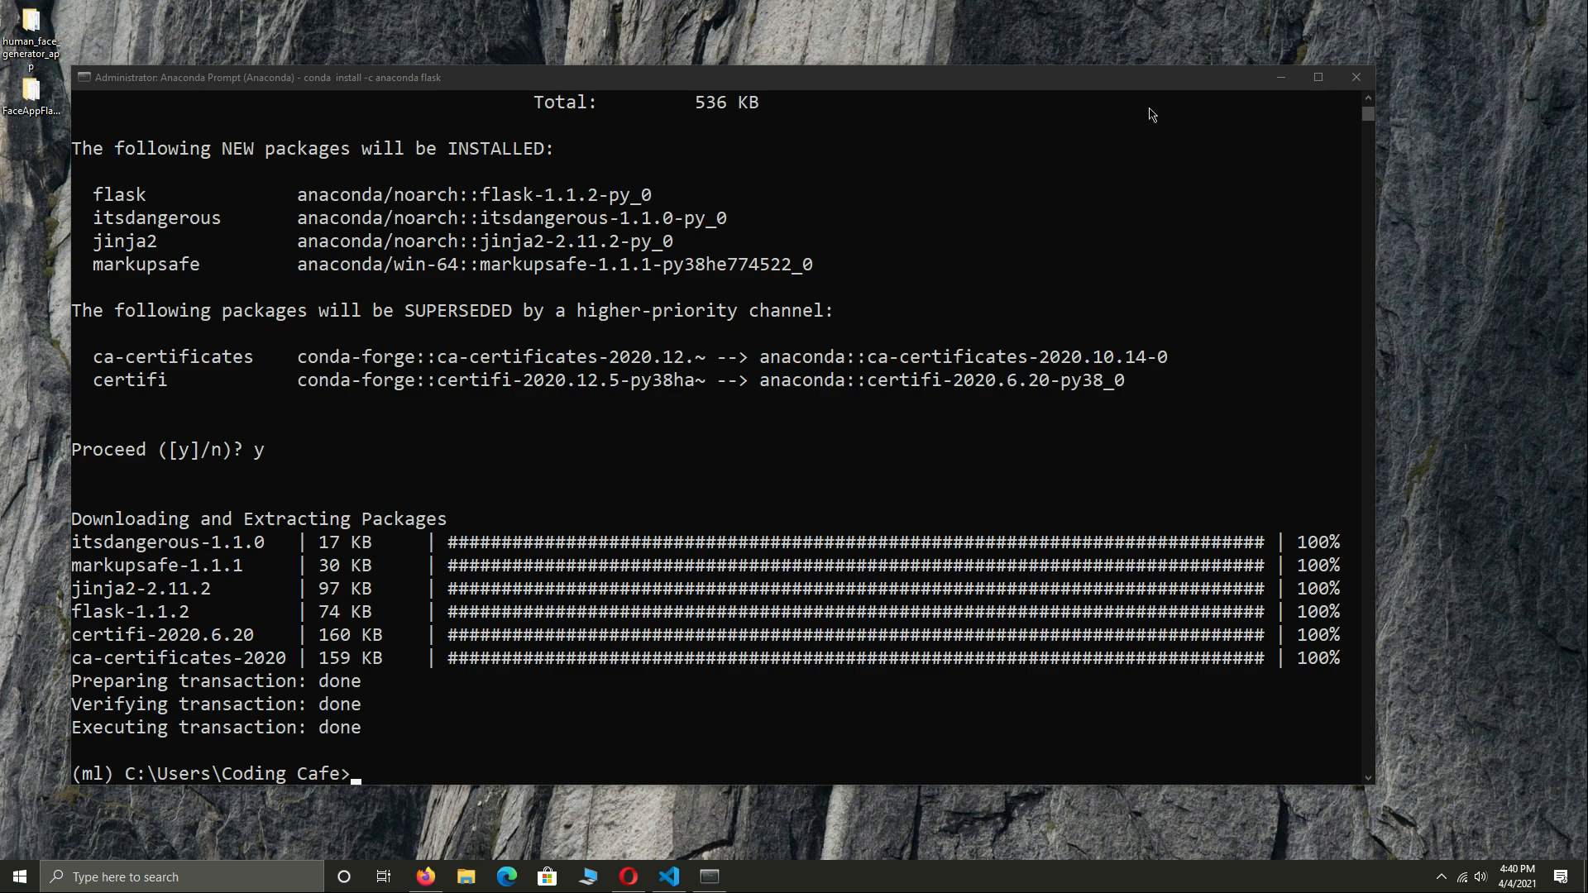
# Close the current Anaconda Prompt, launch a new one as administrator, and move its window higher on the desktop.
pyautogui.click(1357, 77)
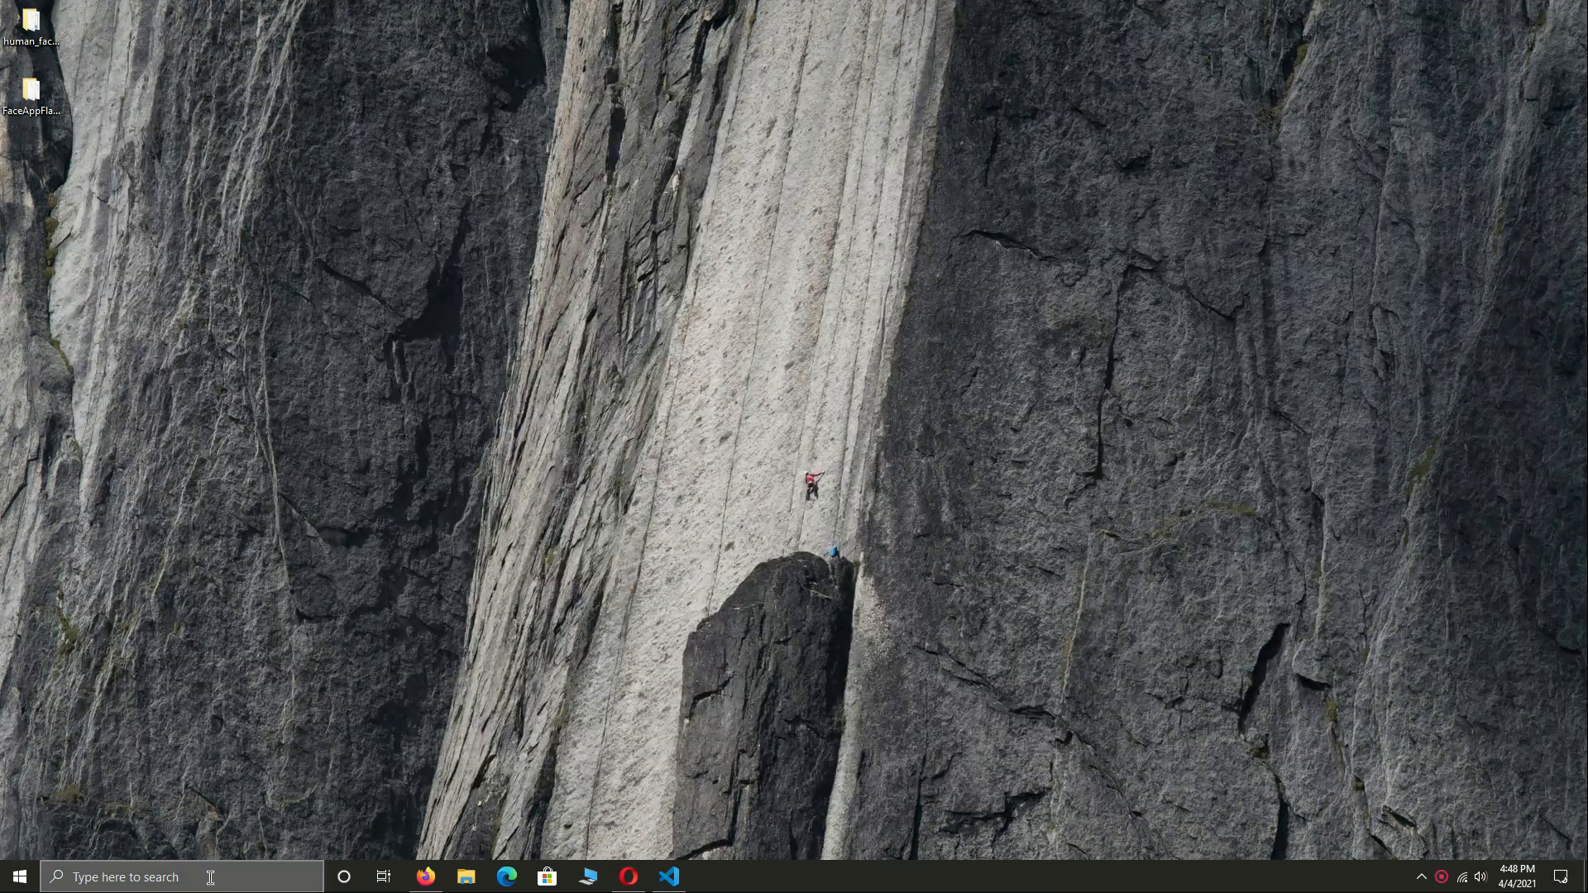
pyautogui.click(211, 877)
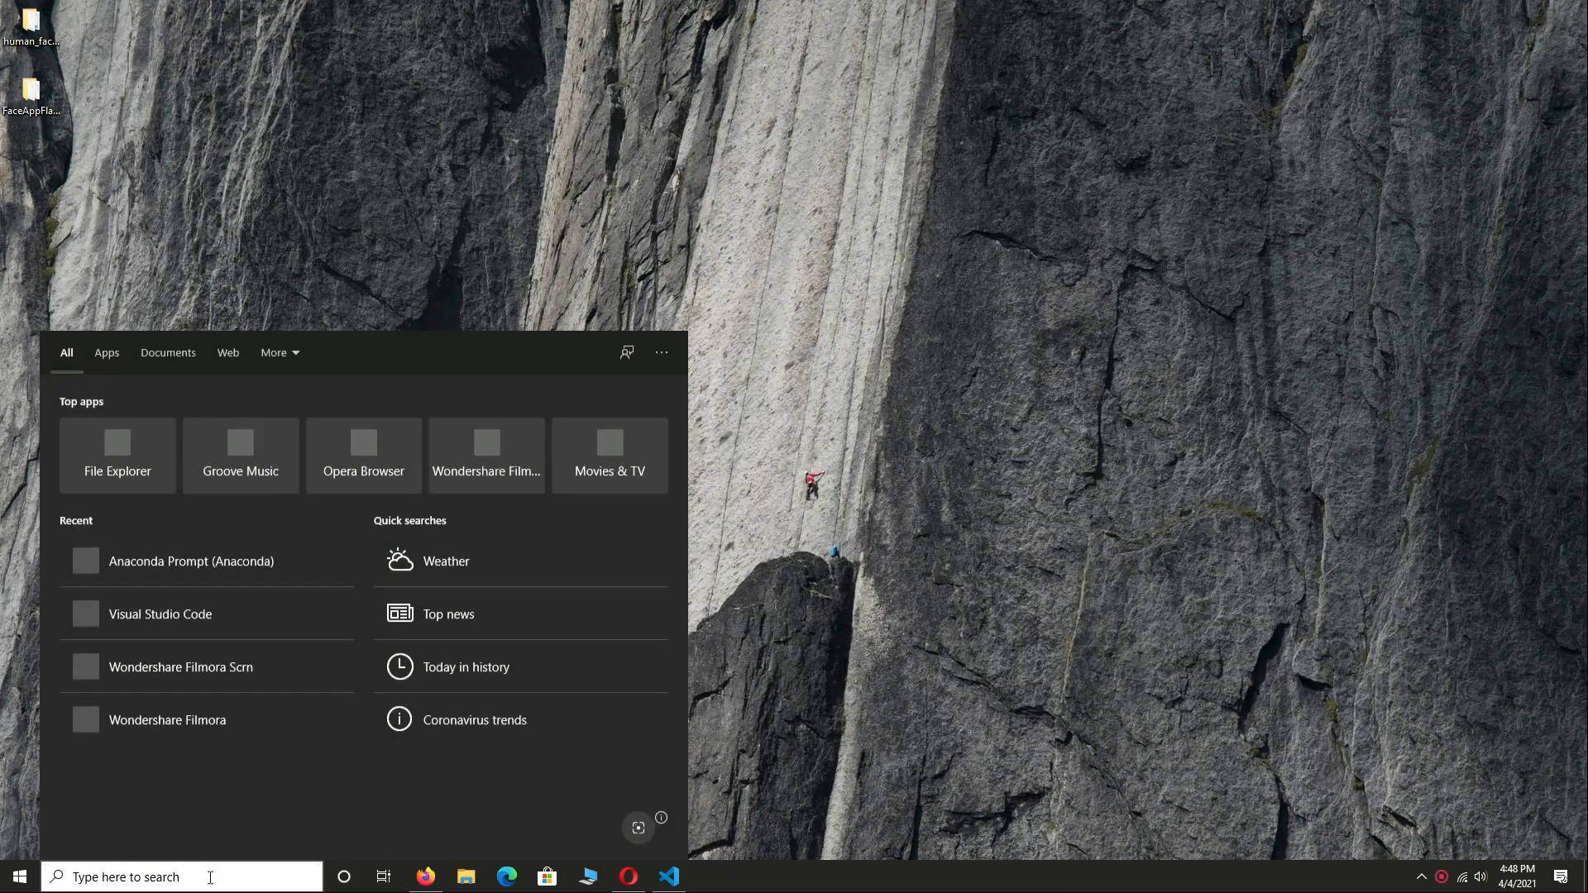
pyautogui.write('ana')
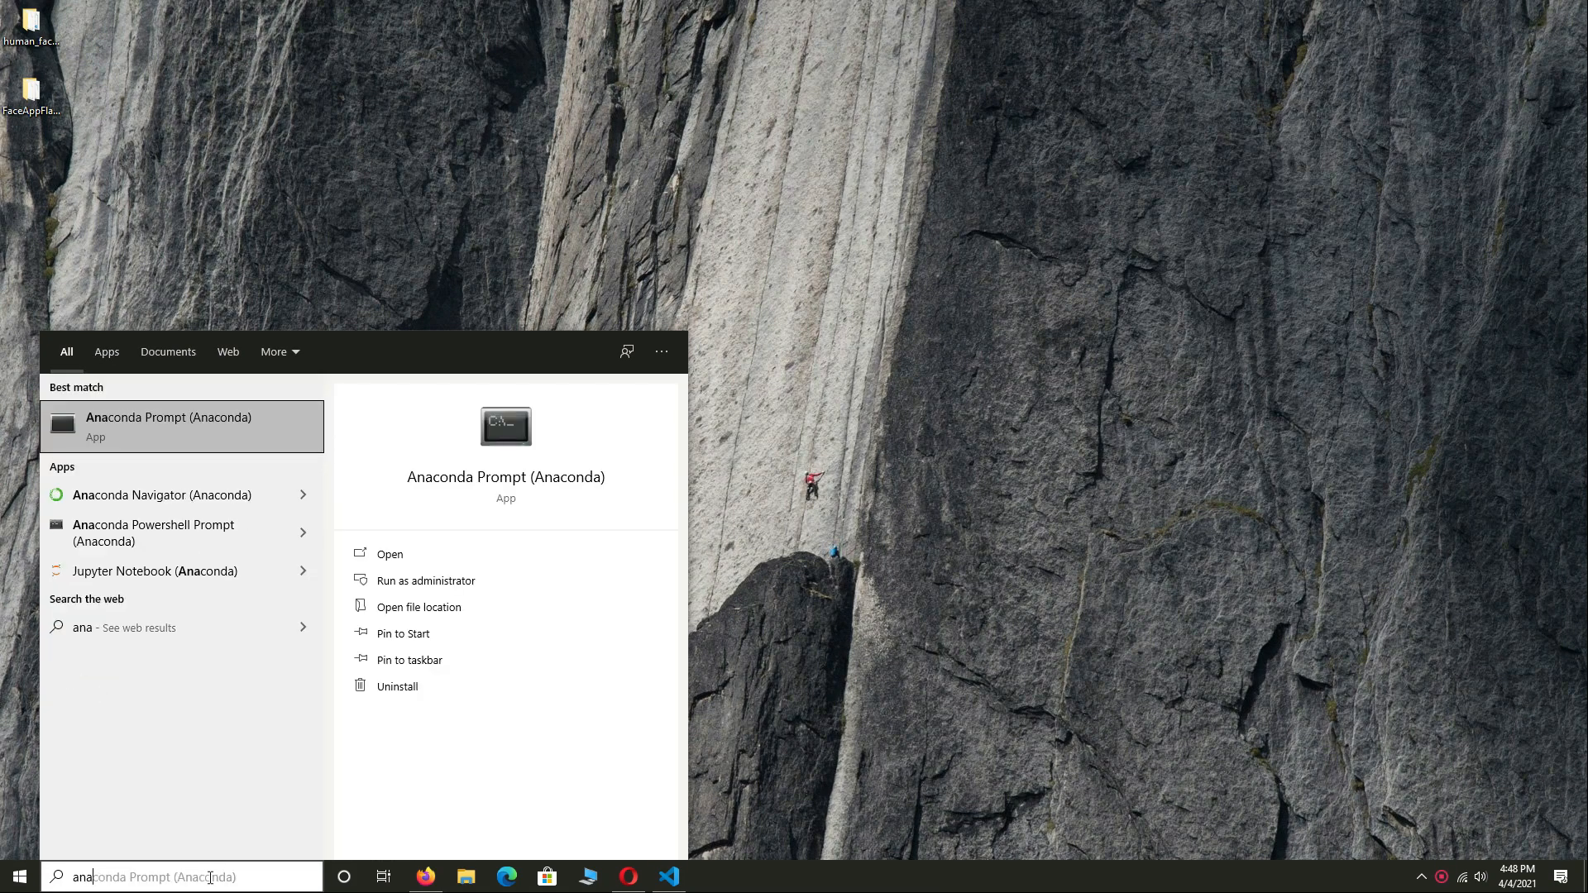
pyautogui.rightClick(151, 445)
pyautogui.click(153, 445)
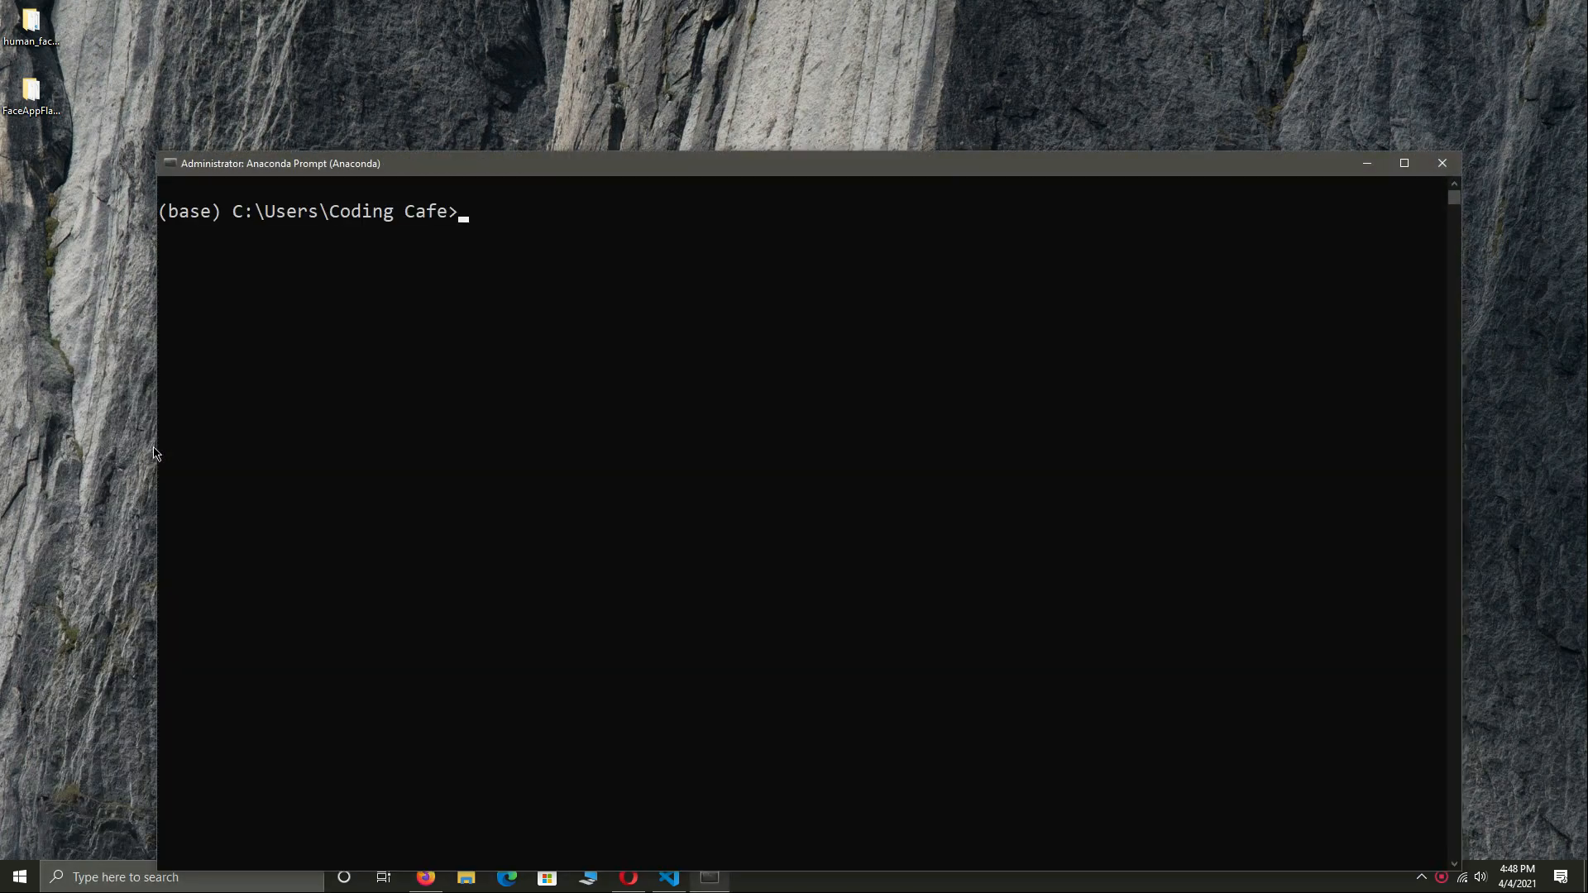
pyautogui.moveTo(536, 171); pyautogui.dragTo(479, 79)
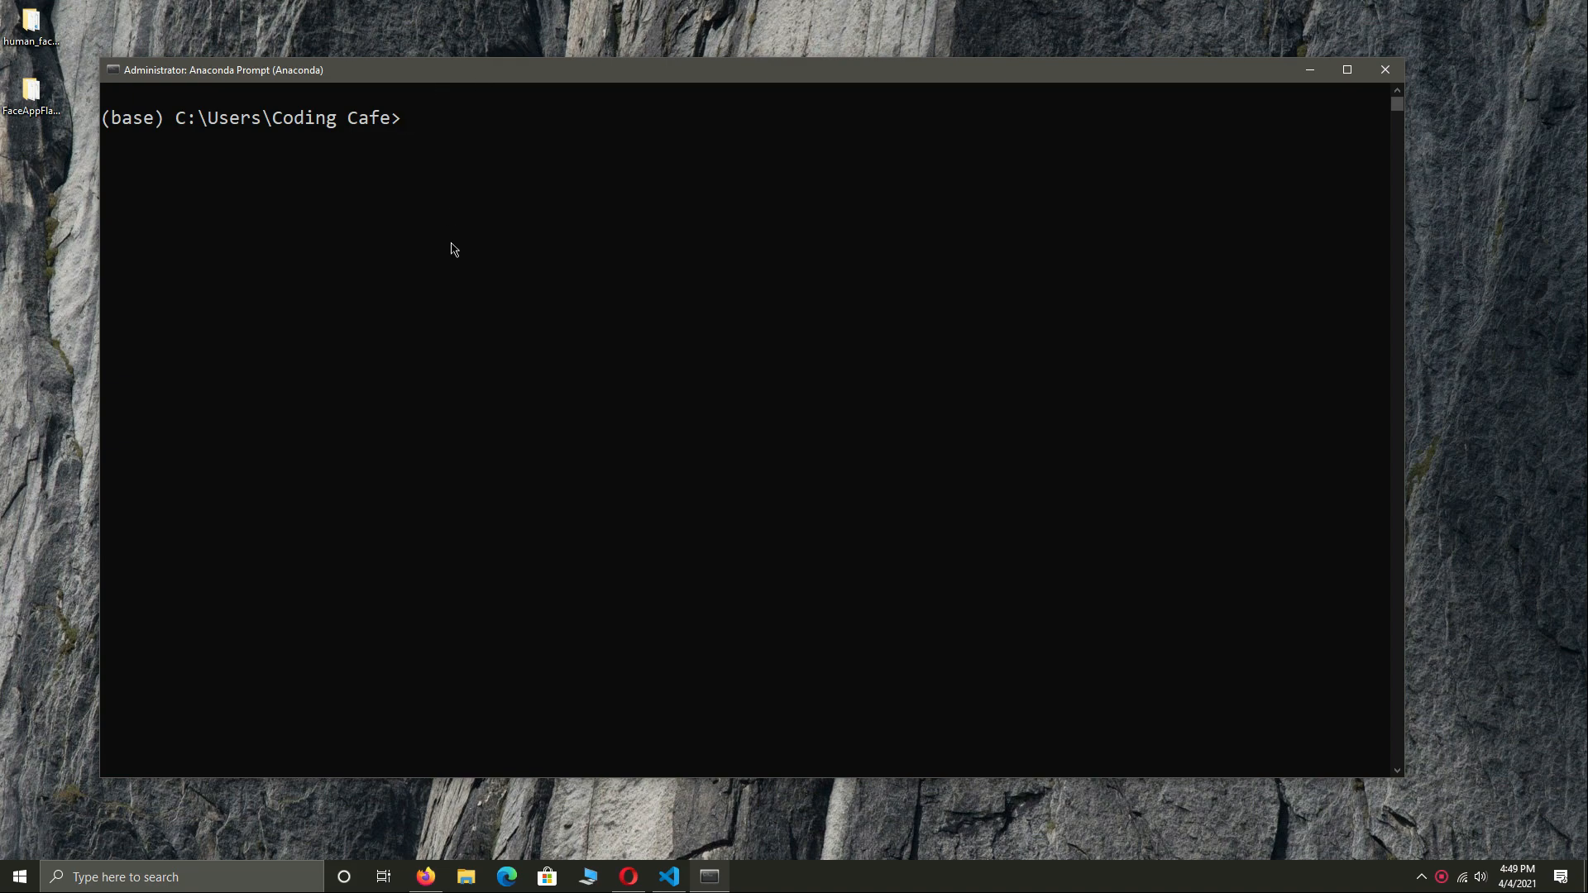
# Activate the ml environment in the newly opened prompt with conda activate ml.
pyautogui.write('conda activate ml')
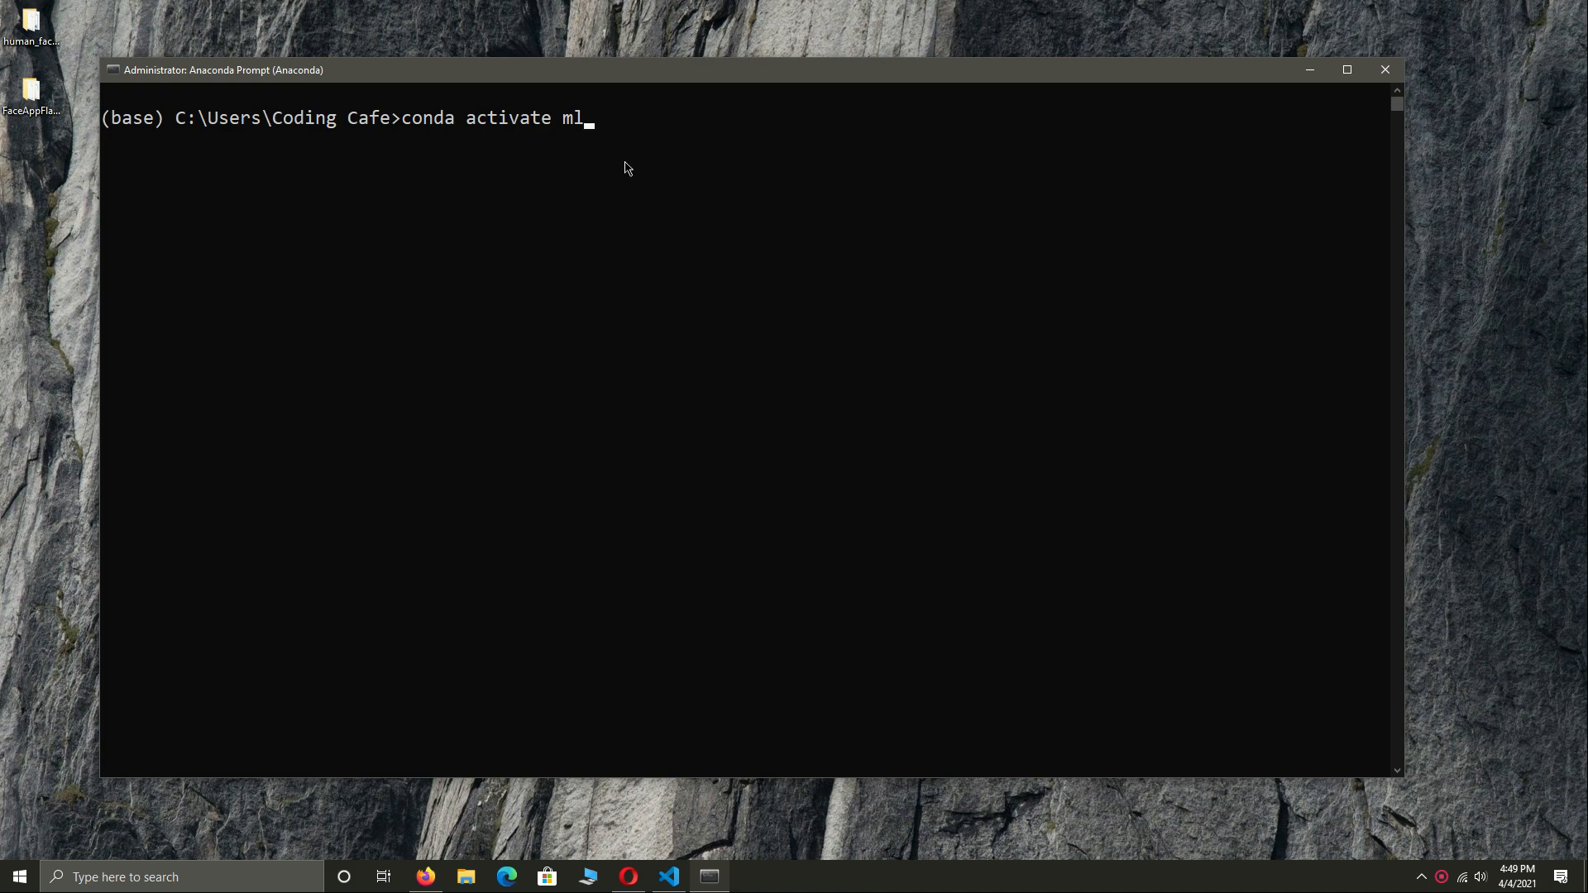
pyautogui.press('Return')
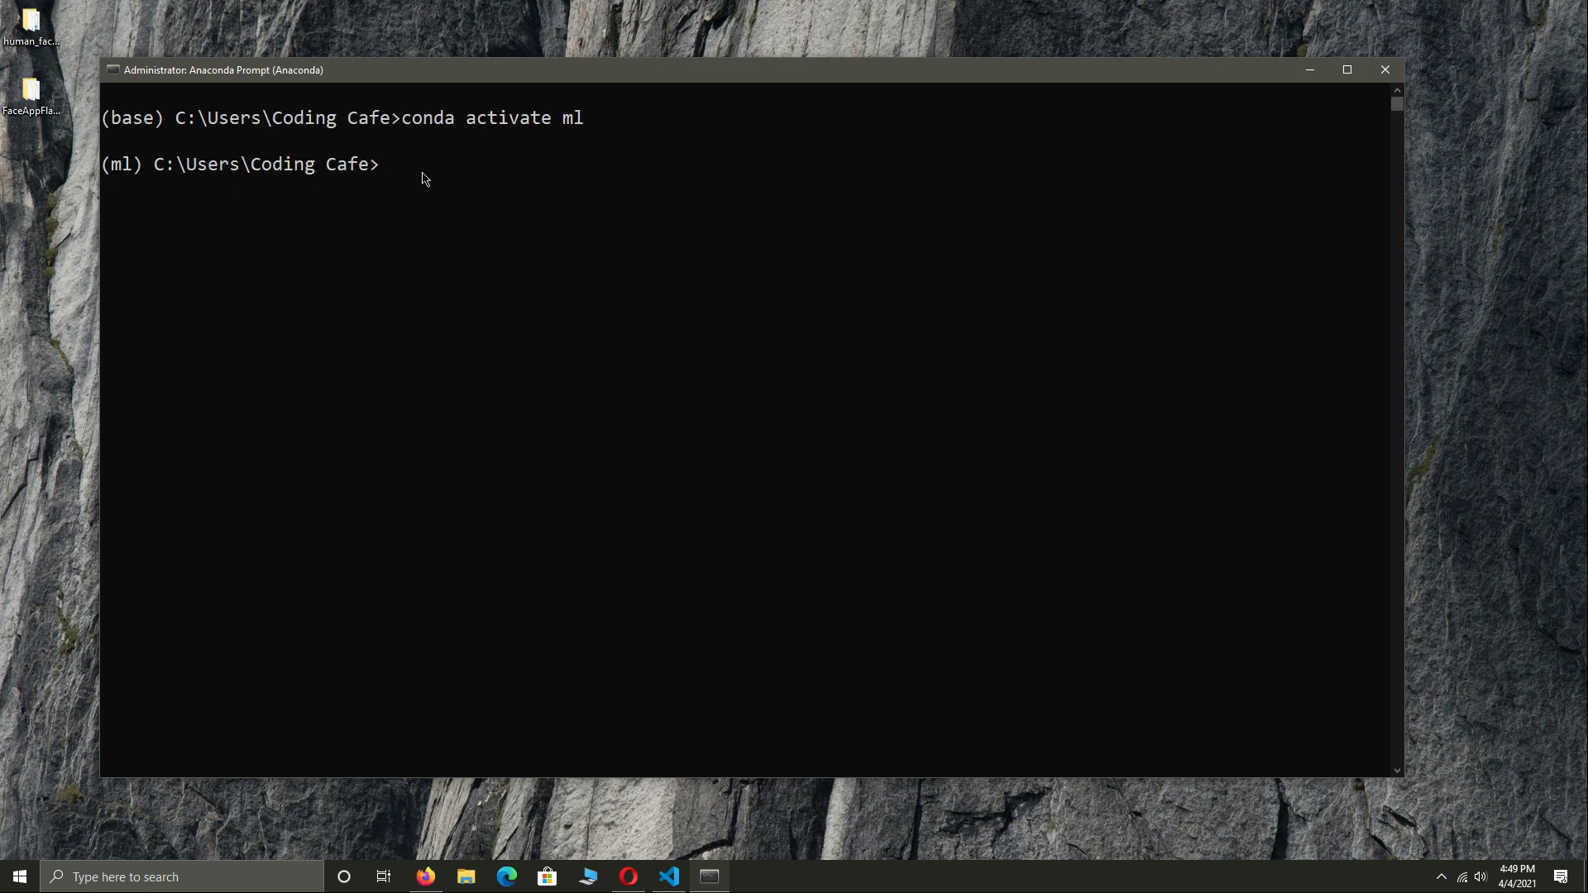
# Switch to Firefox, return to the PIL search results, and search Google for install Pillow with conda instead.
pyautogui.click(425, 877)
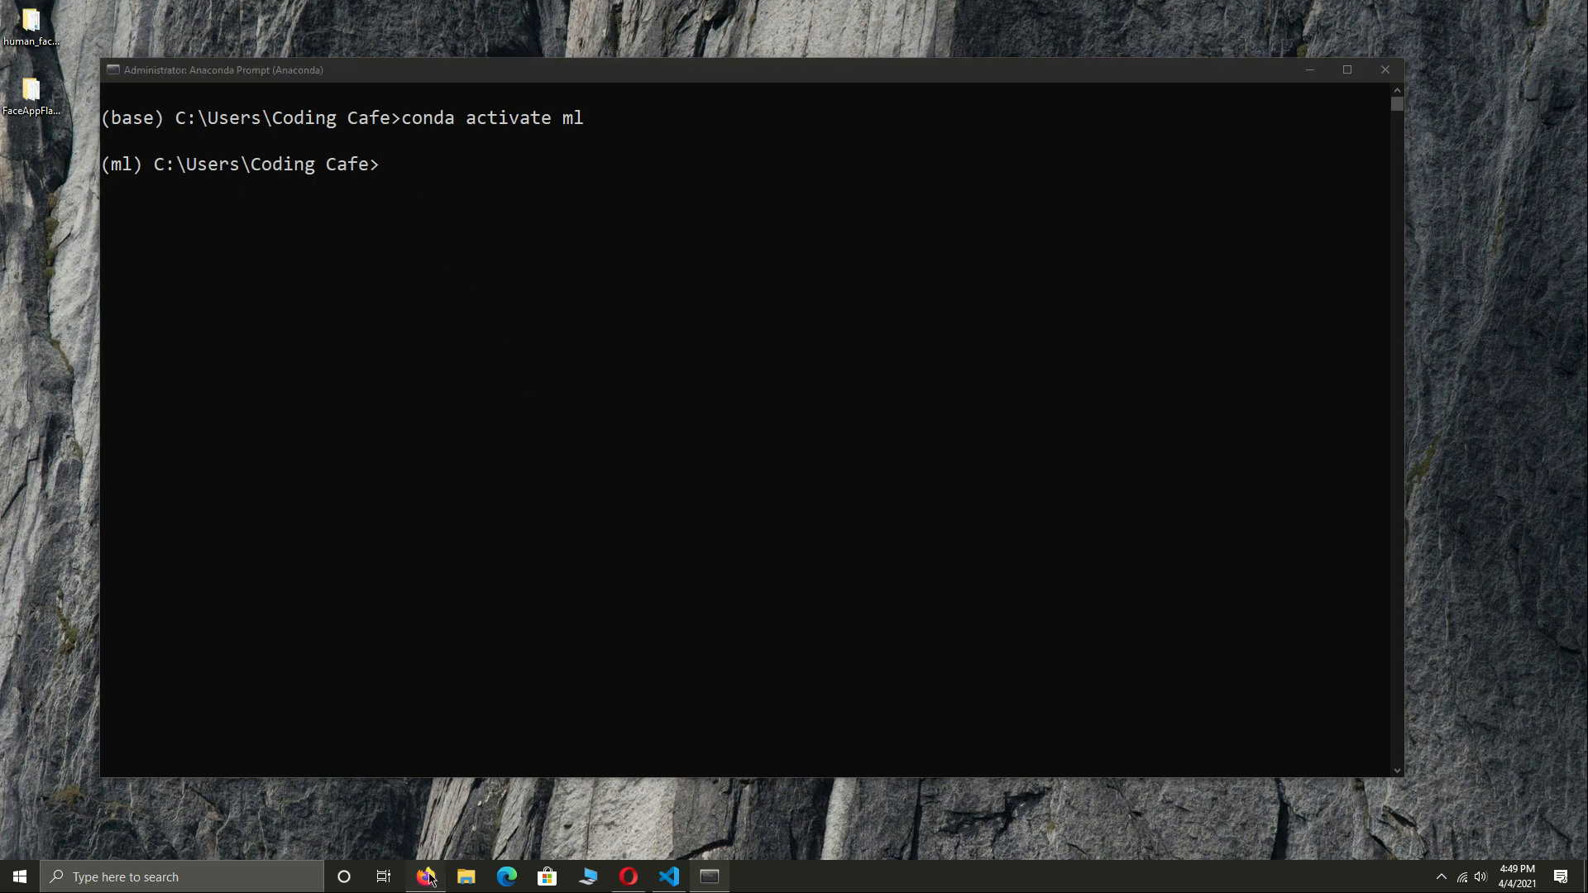
pyautogui.hotkey('alt', 'Left')
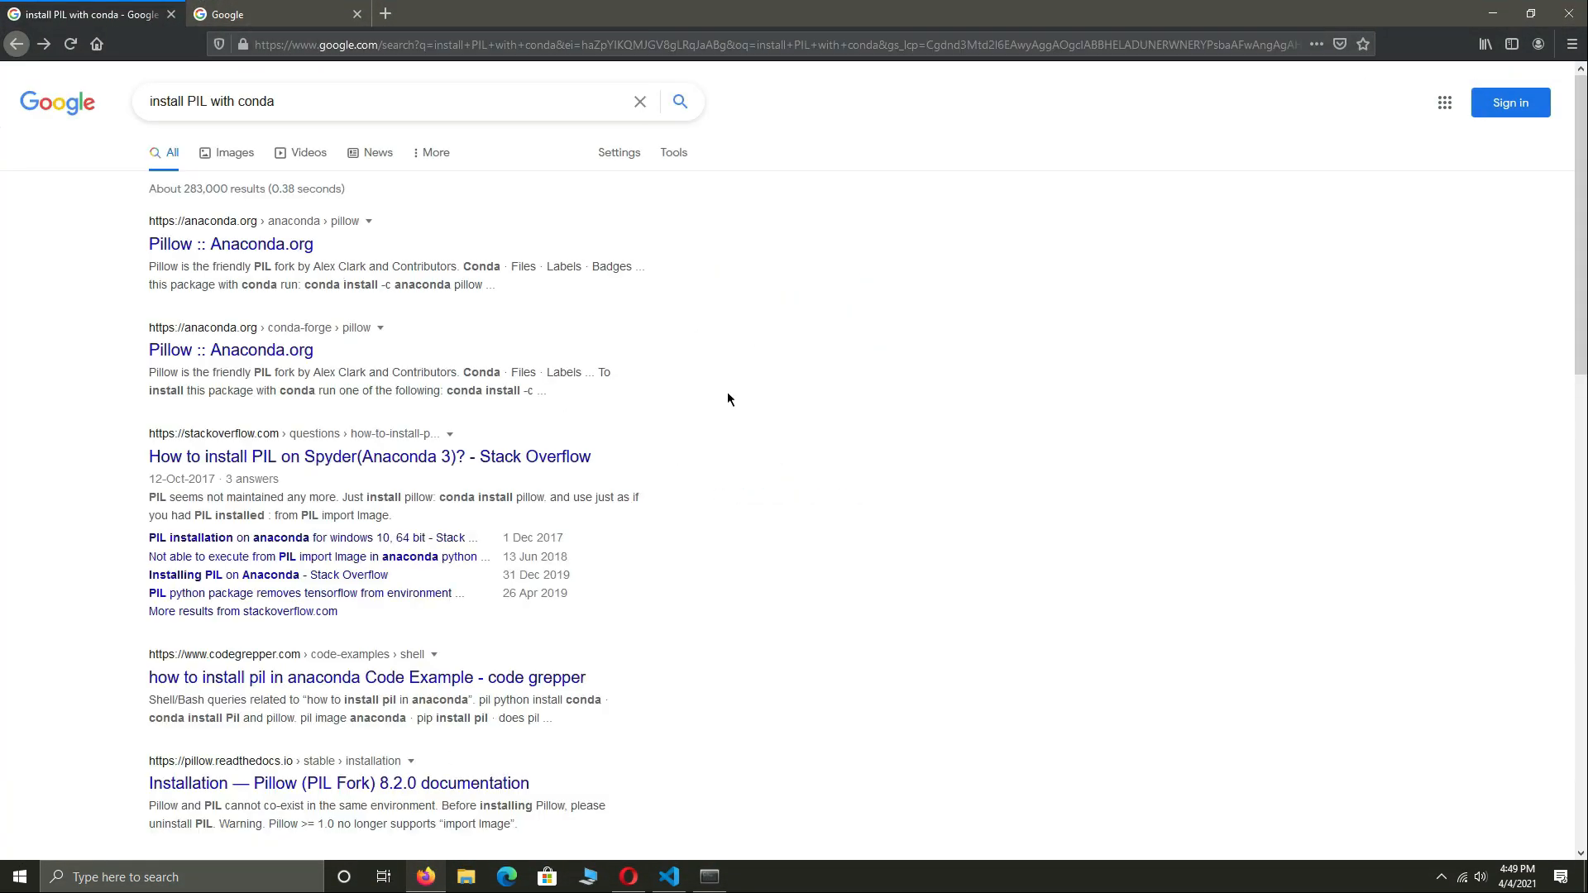
pyautogui.click(205, 99)
pyautogui.press('BackSpace')
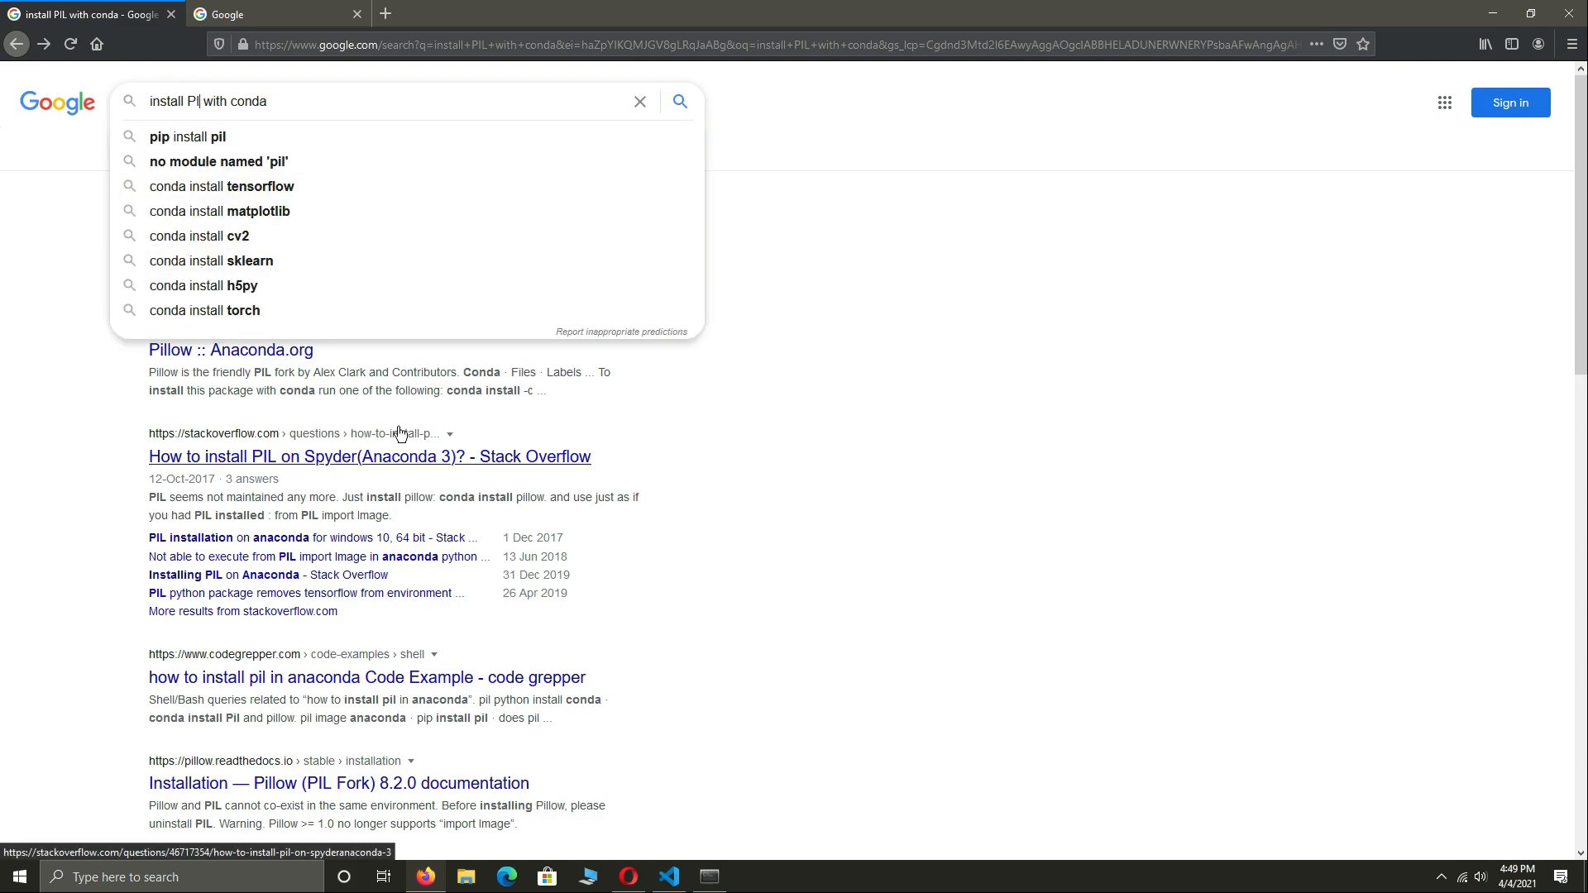
pyautogui.write('l')
pyautogui.press('BackSpace')
pyautogui.press('BackSpace')
pyautogui.write('illo')
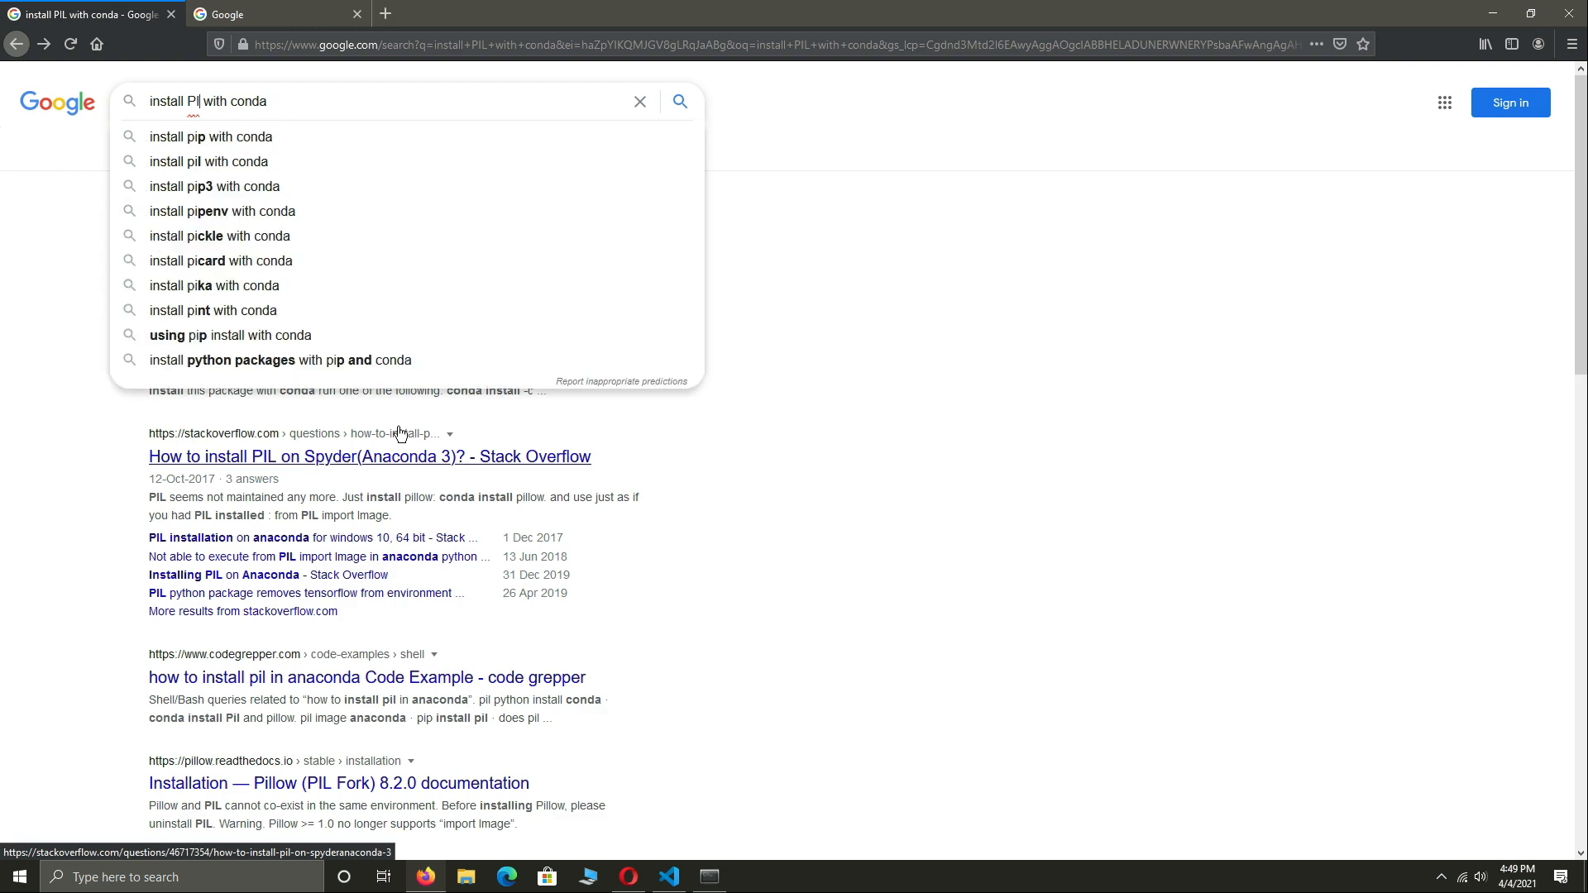
pyautogui.write('w')
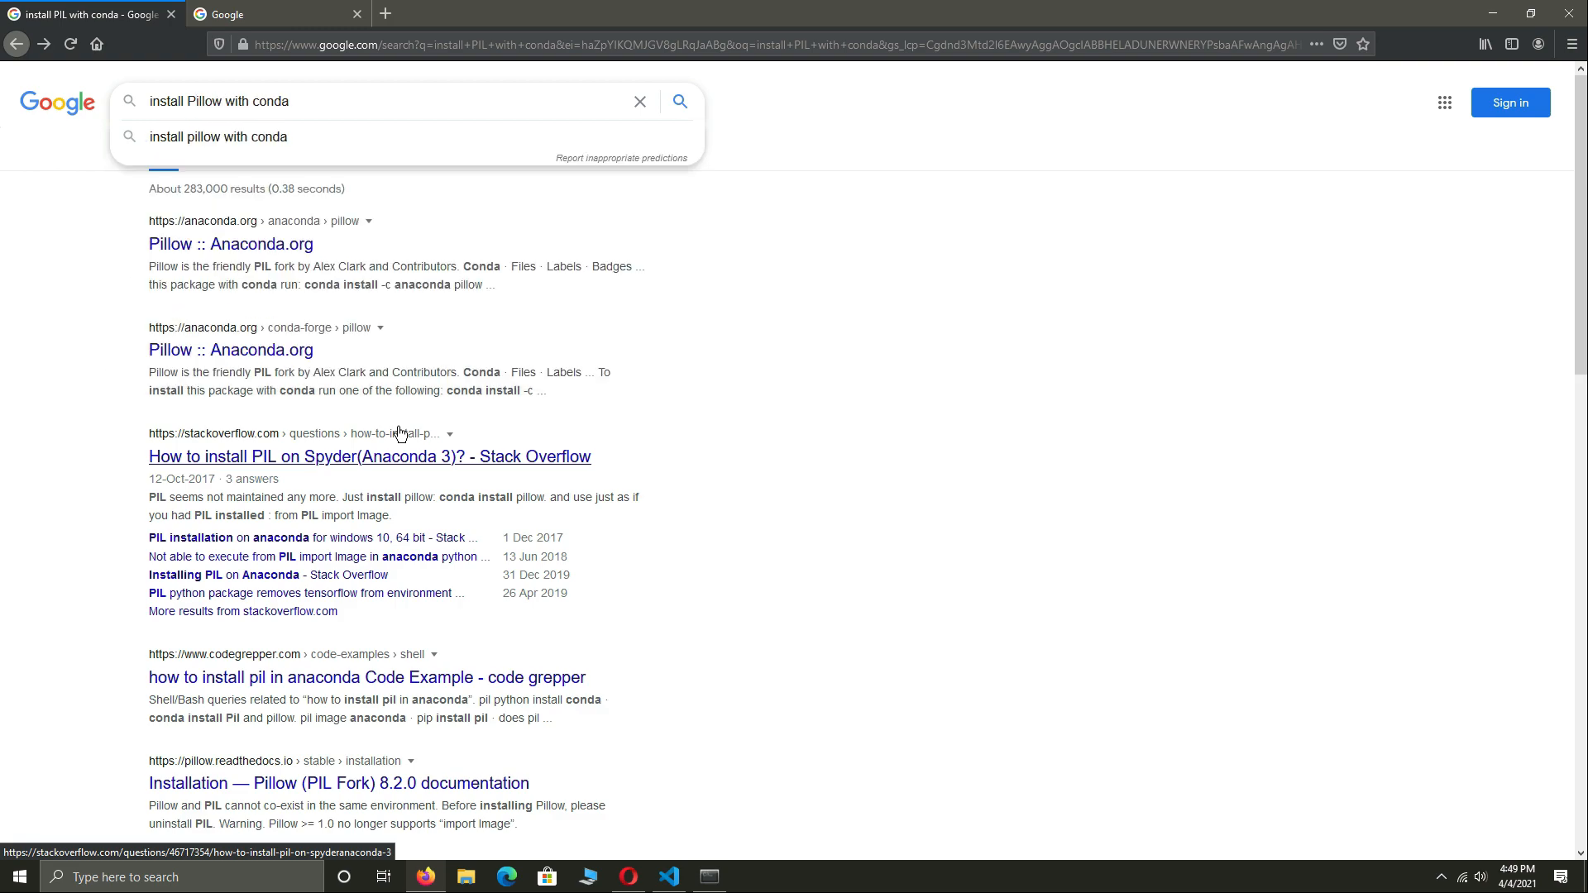
pyautogui.press('Return')
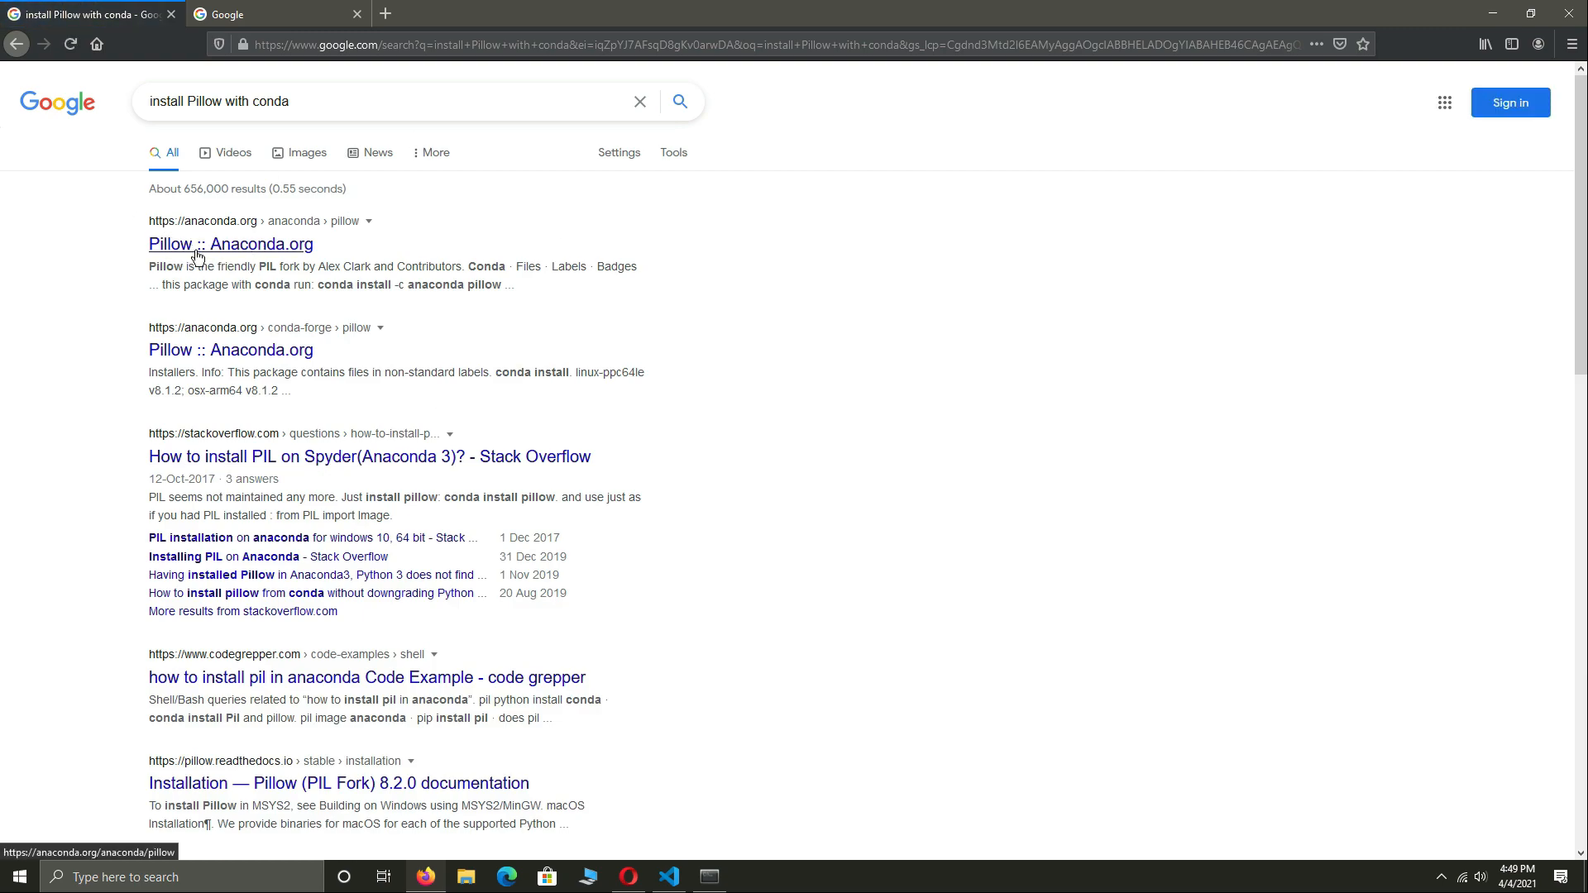
# Open the first Pillow result on Anaconda.org and copy its install command, conda install -c anaconda pillow.
pyautogui.click(299, 257)
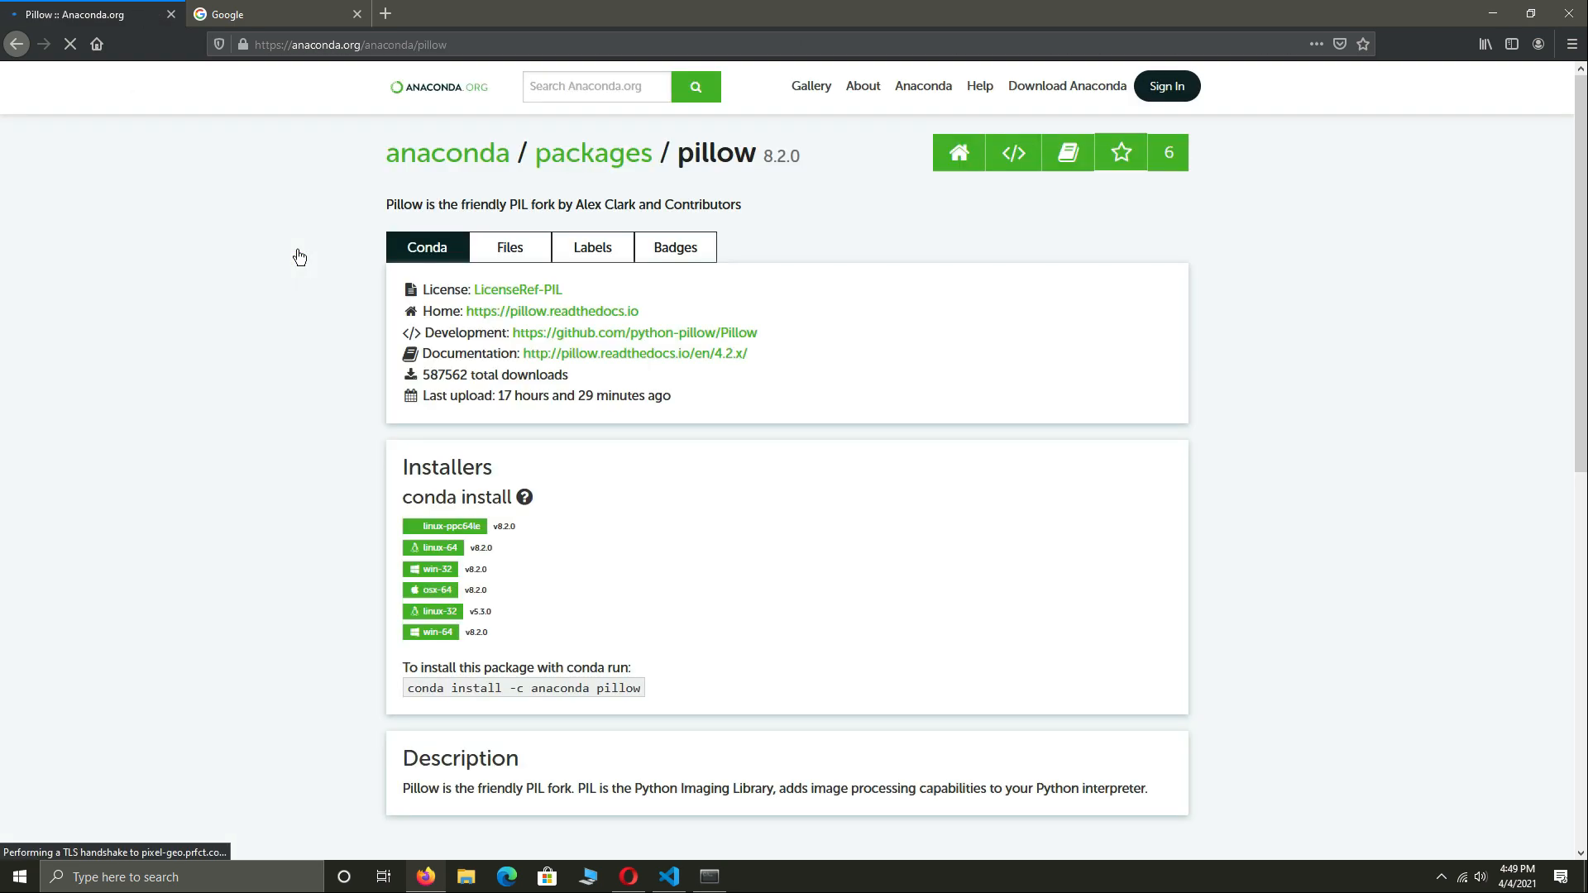
pyautogui.moveTo(407, 691); pyautogui.dragTo(639, 690)
pyautogui.rightClick(617, 685)
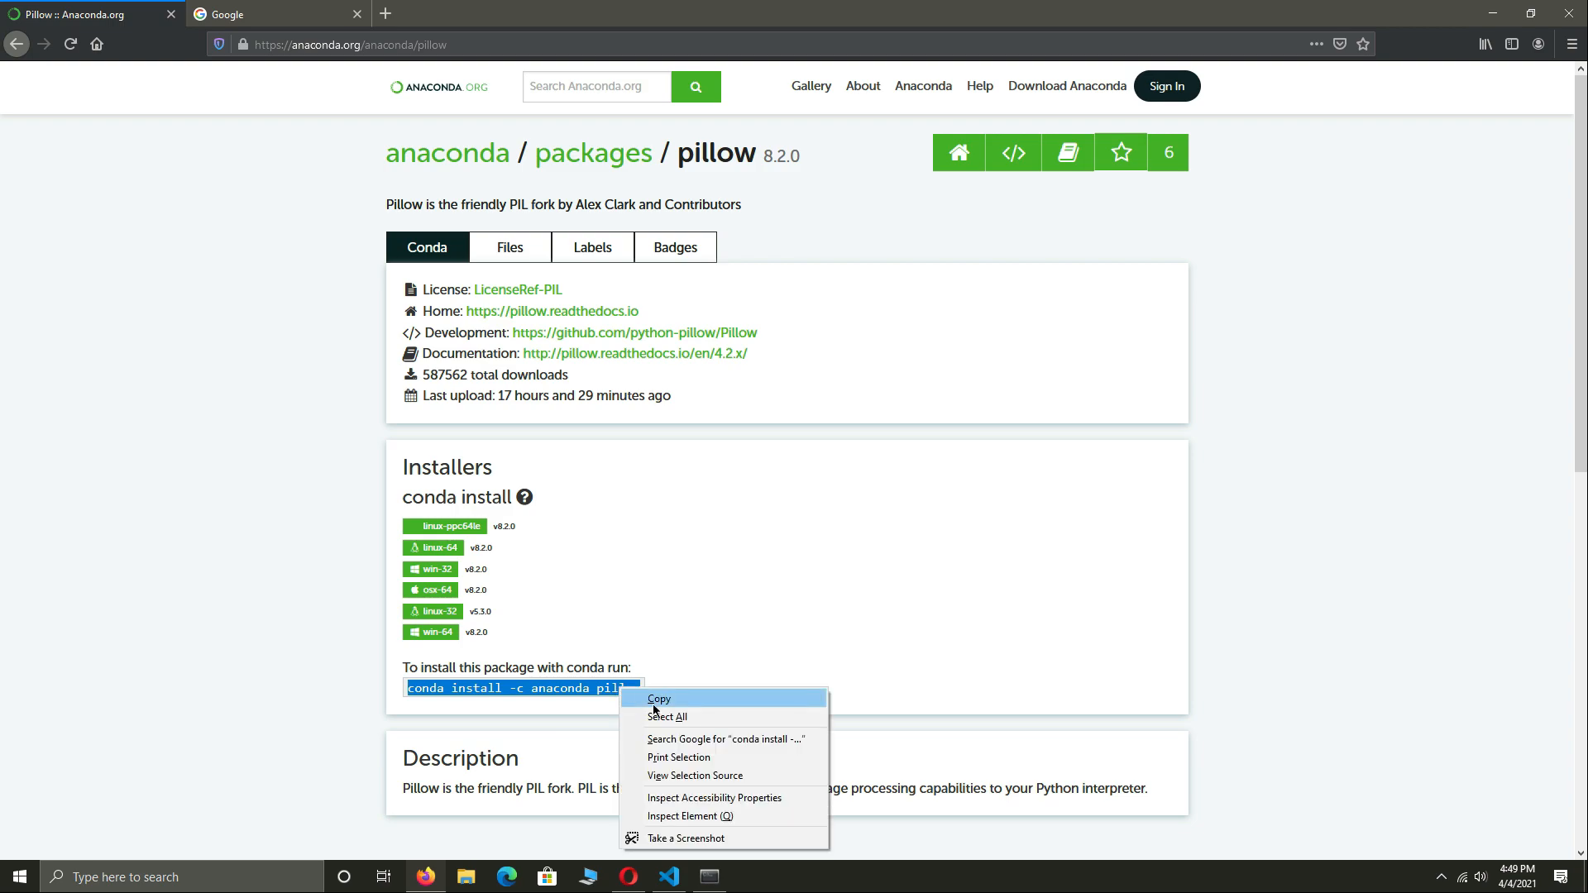
pyautogui.click(658, 699)
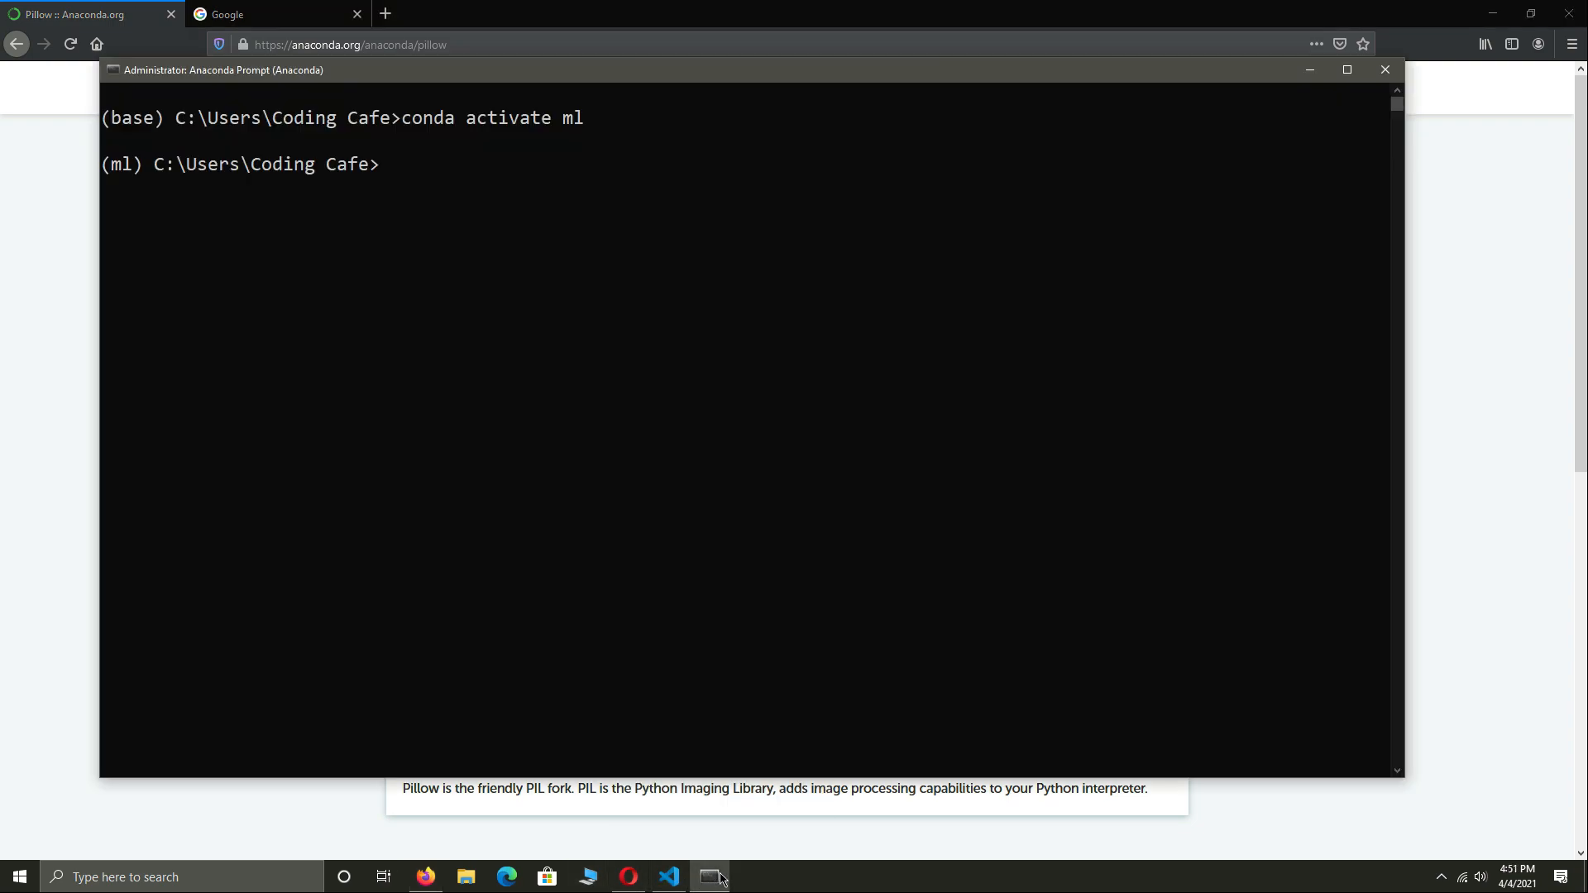
# Switch to Anaconda Prompt, run conda install -c anaconda pillow in the ml environment, and confirm the installation with y.
pyautogui.click(709, 877)
pyautogui.hotkey('ctrl', 'v')
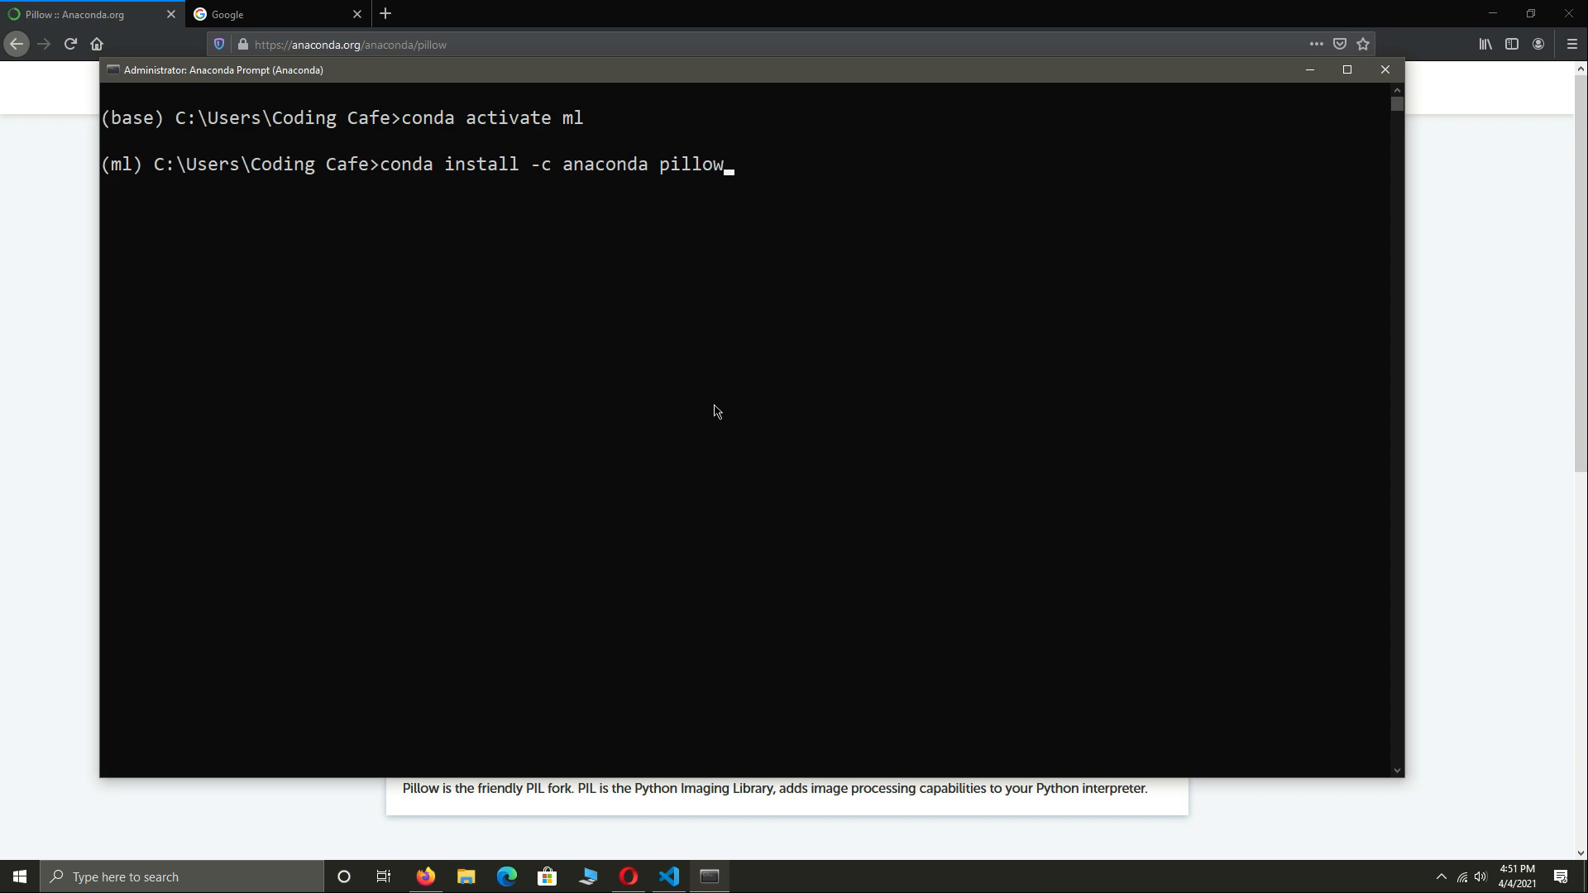
pyautogui.press('Return')
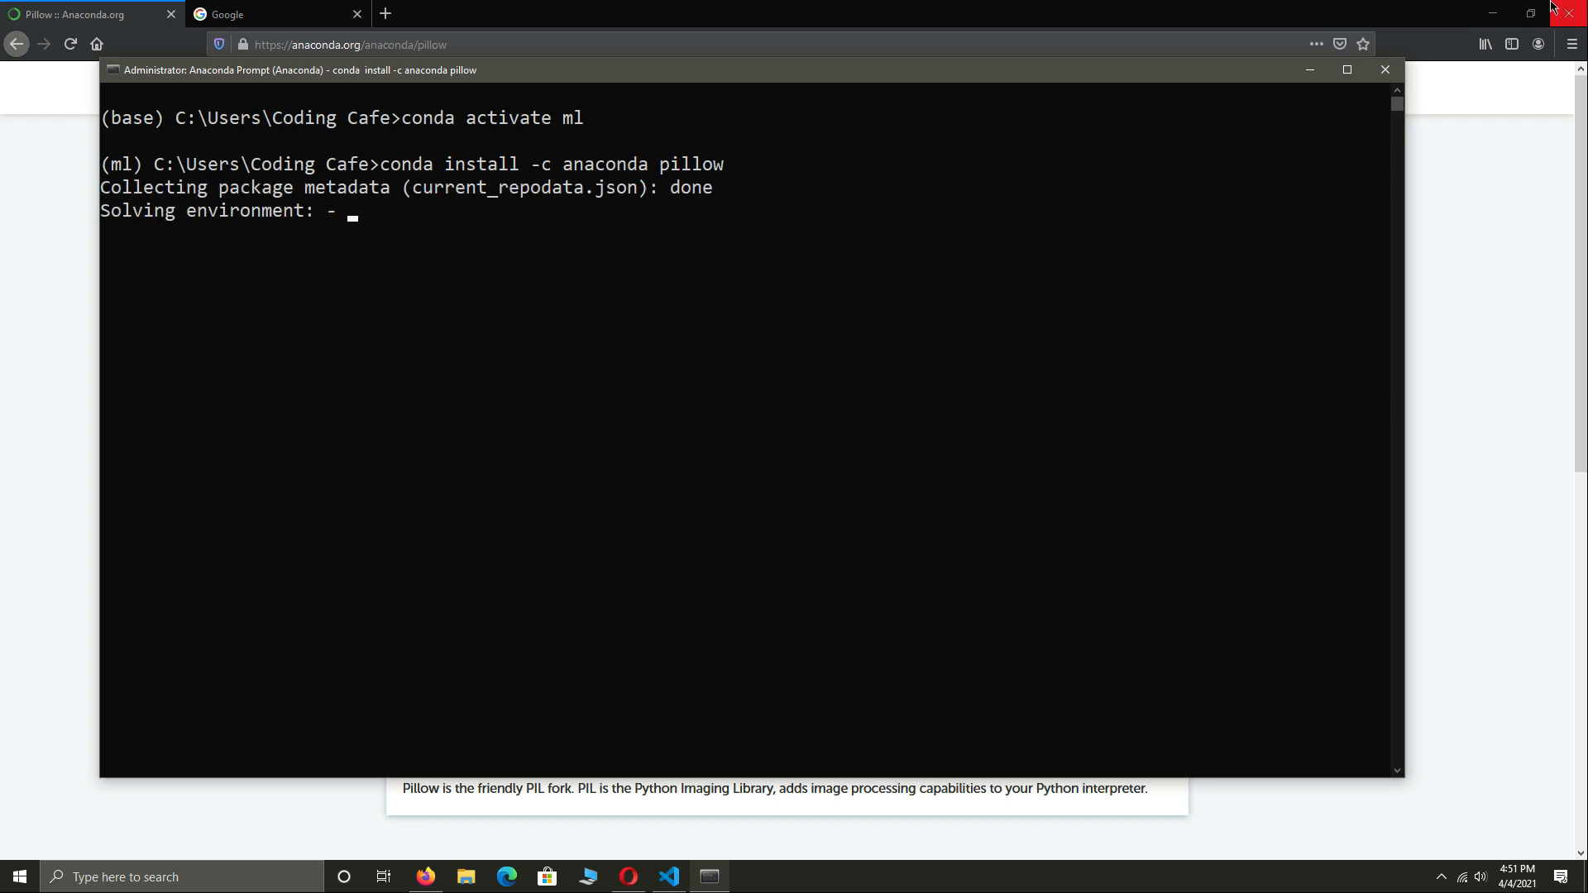
pyautogui.click(1492, 13)
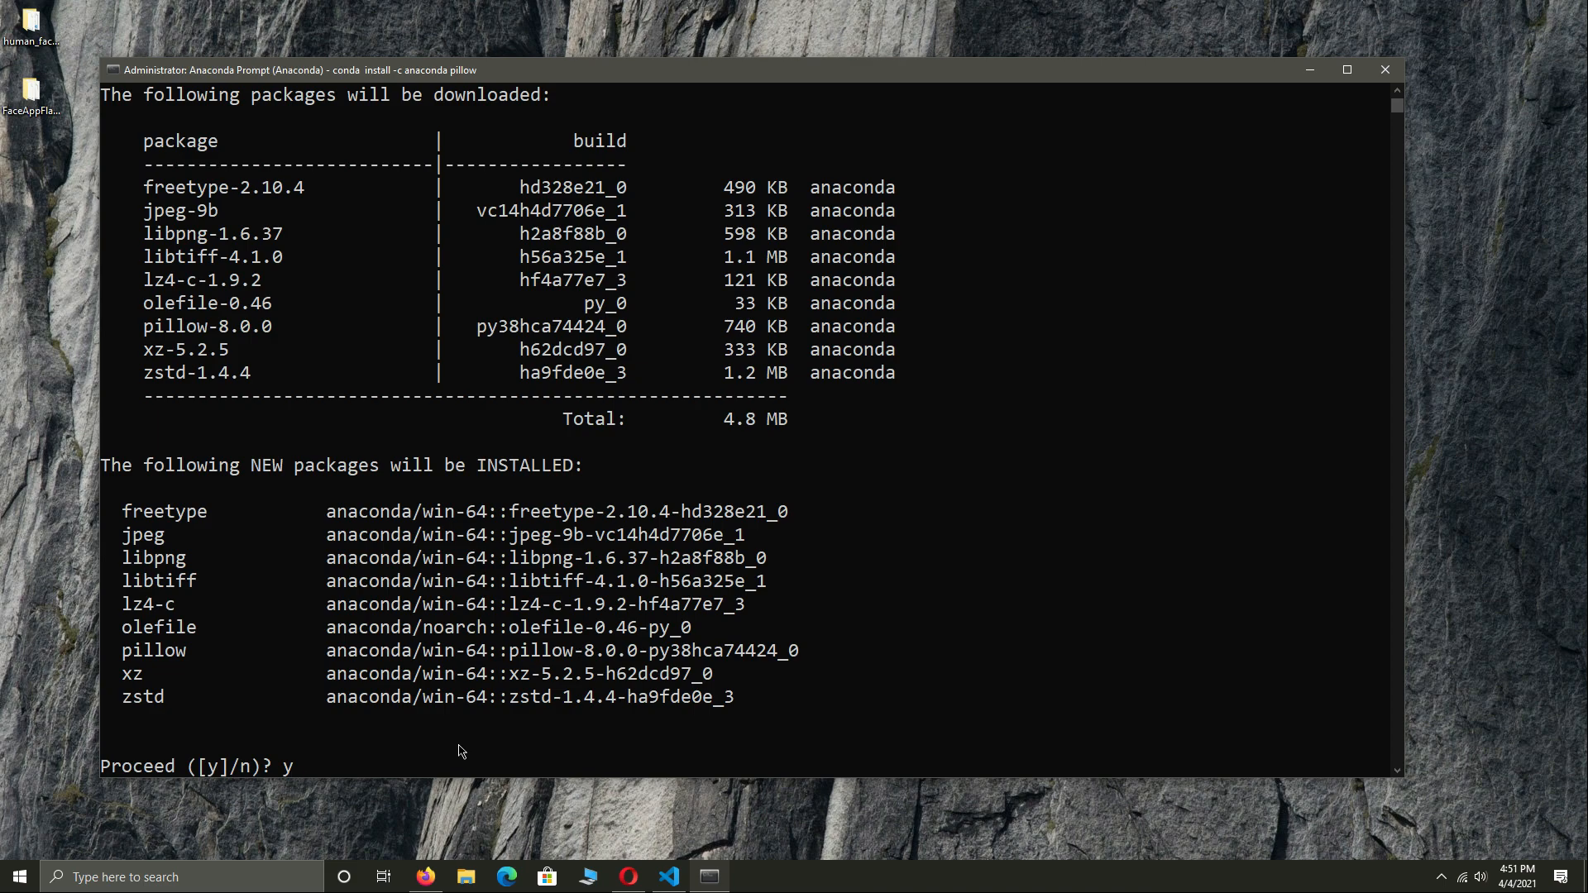
pyautogui.press('Return')
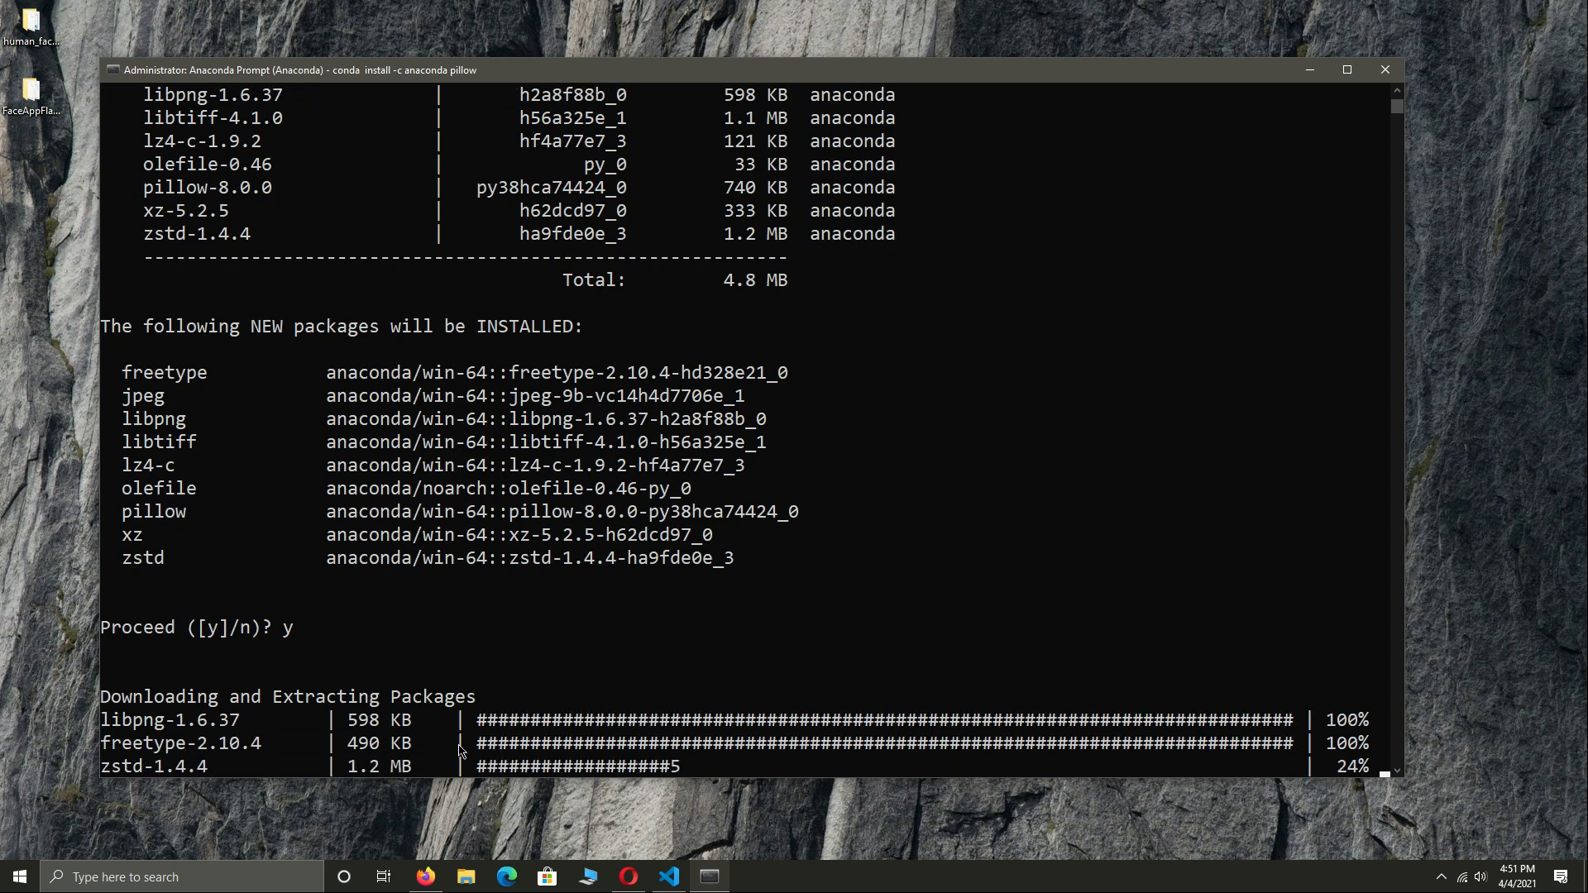
pyautogui.click(994, 844)
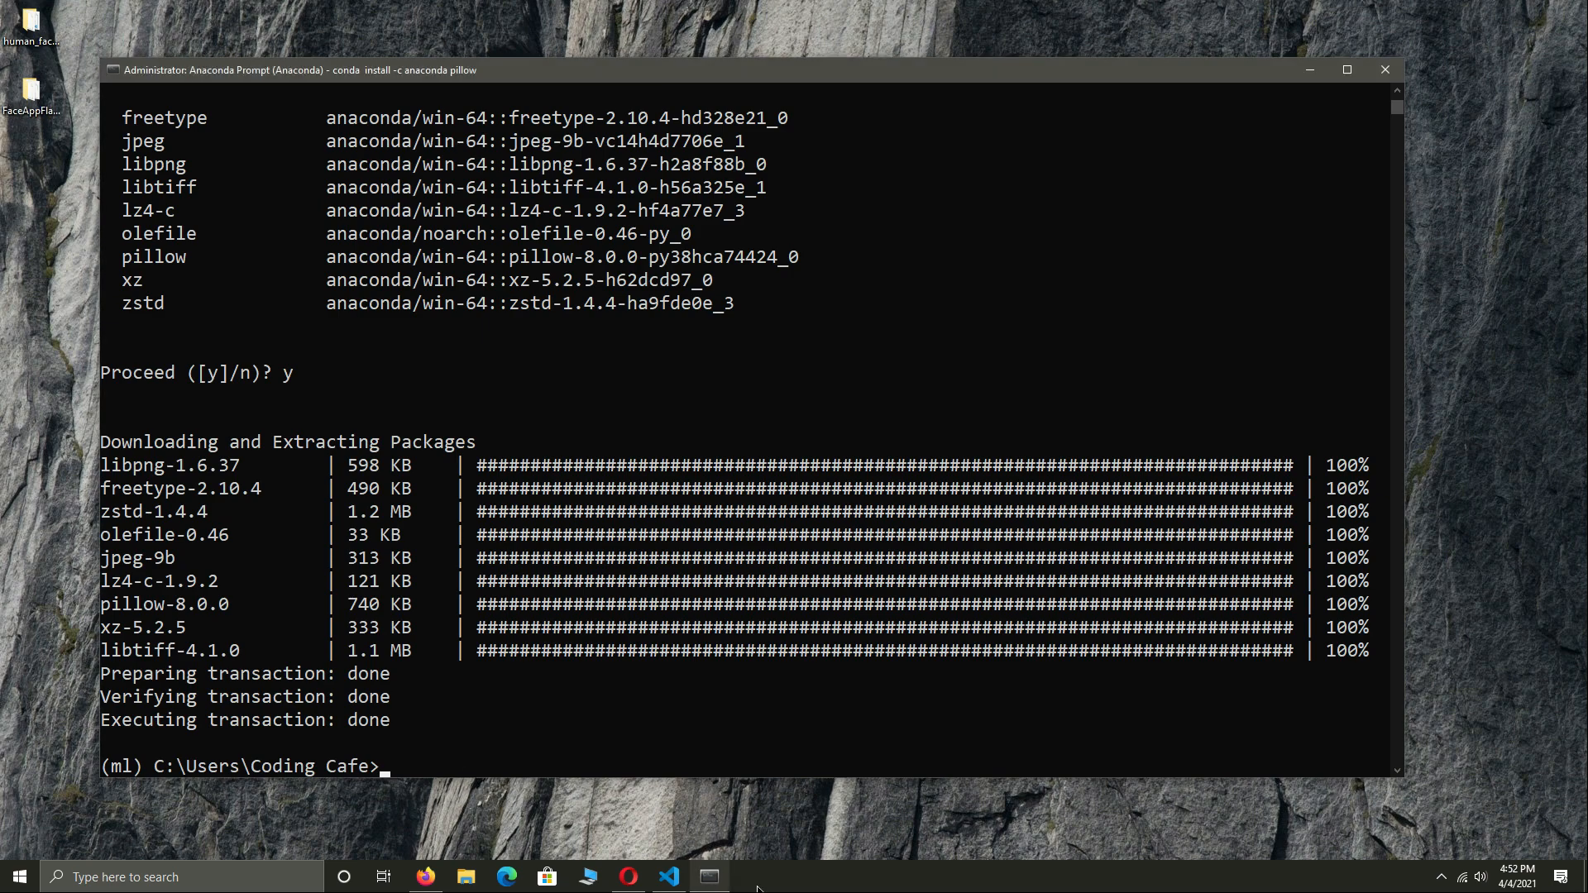
# Switch to Firefox, search Google for install KerasPreProcessing with conda, and open the conda-forge Keras Preprocessing package page.
pyautogui.click(426, 879)
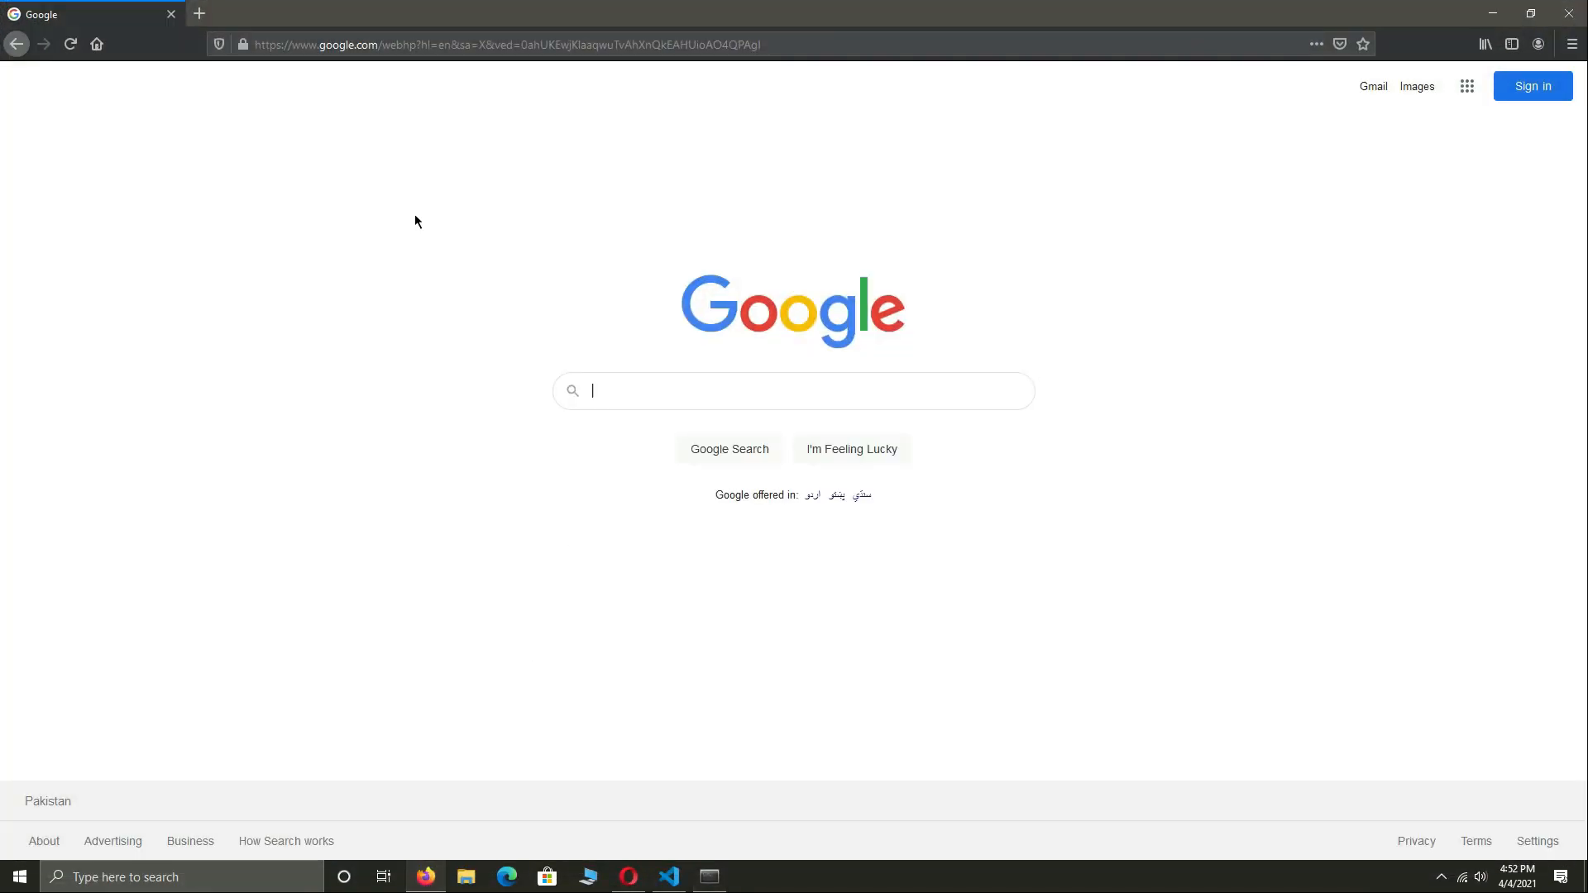
pyautogui.hotkey('alt', 'Left')
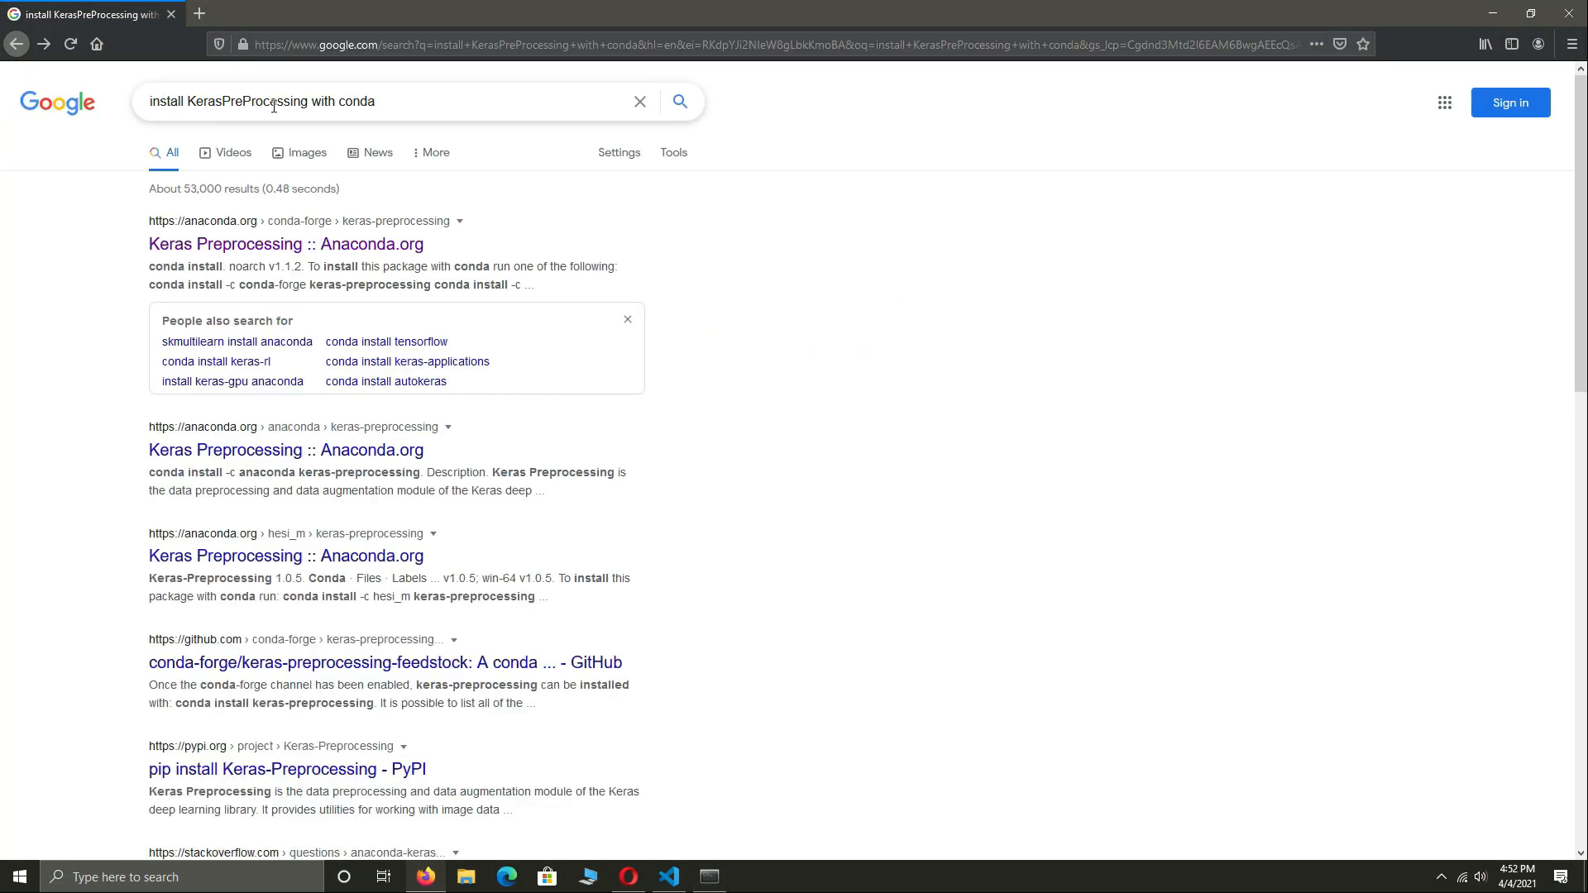
pyautogui.click(691, 102)
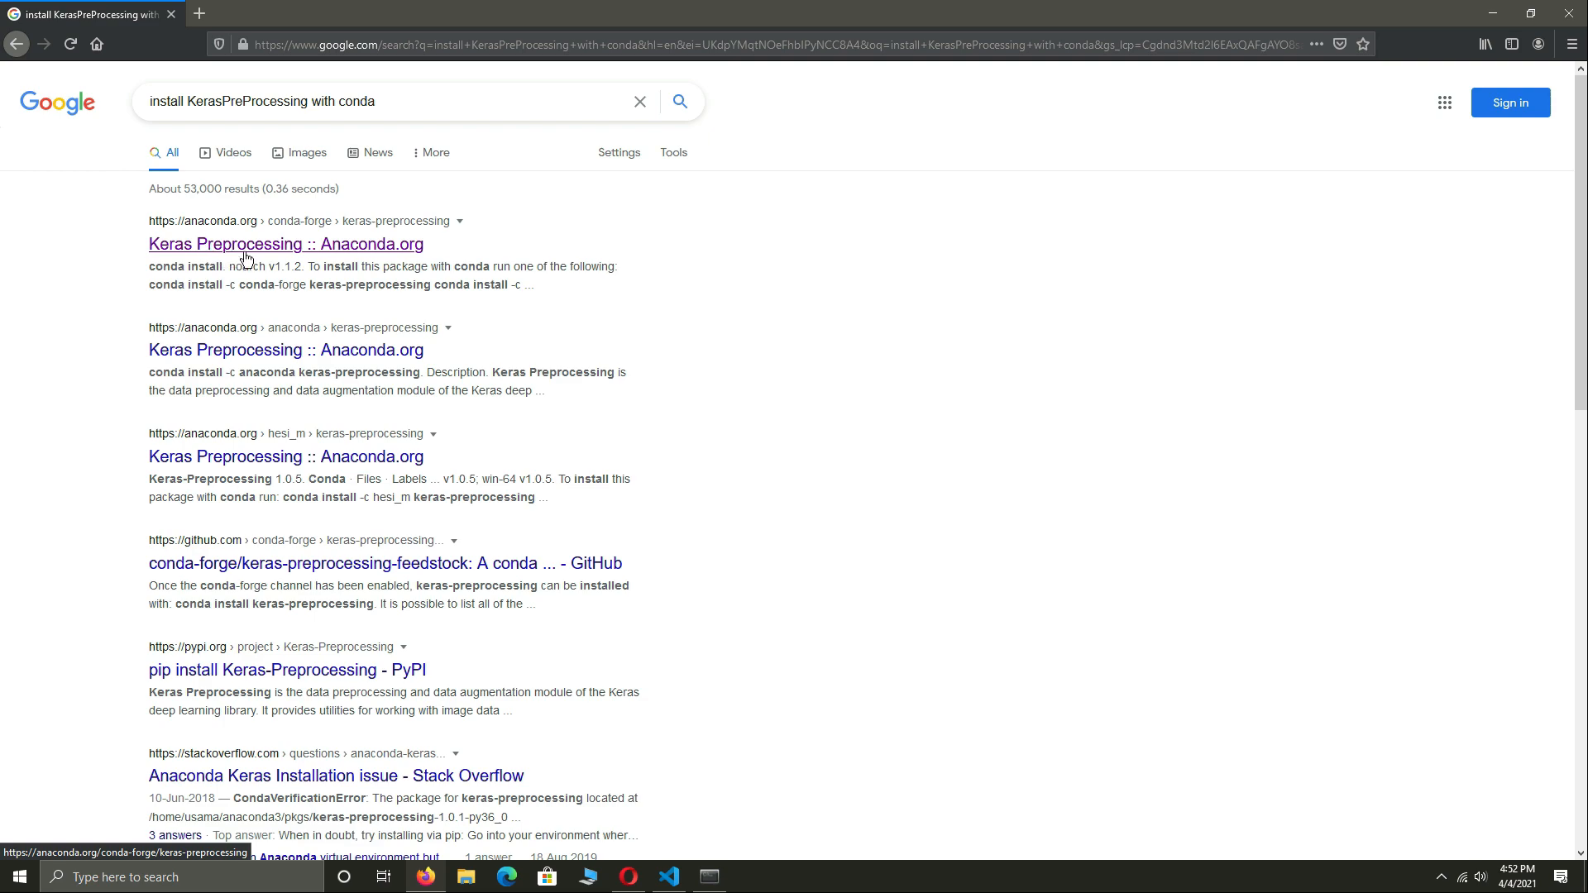
pyautogui.click(393, 251)
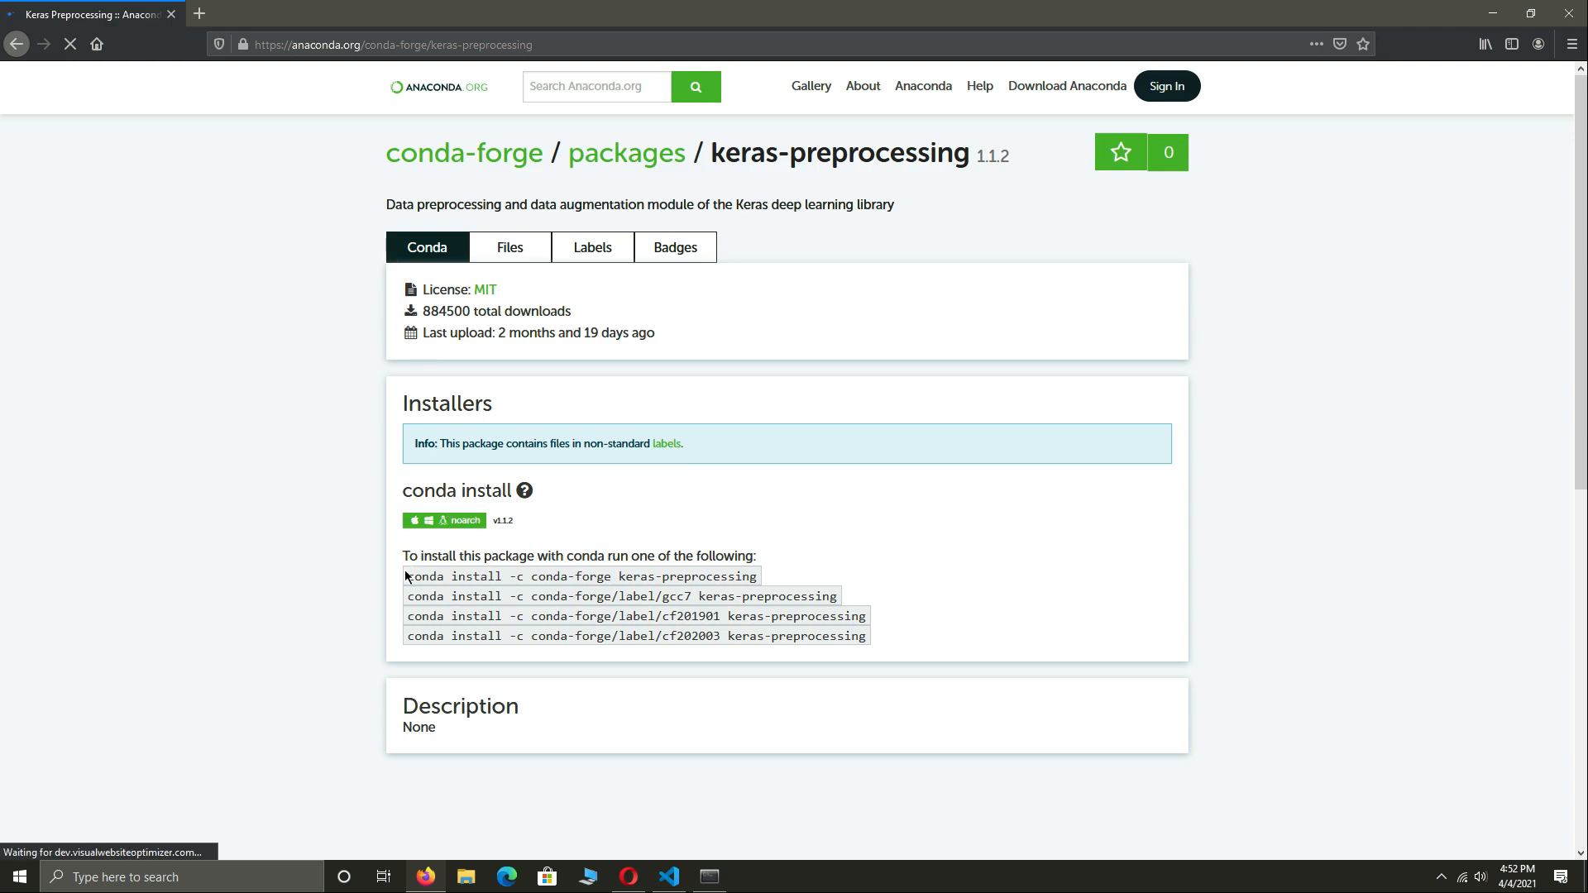
# Copy conda install -c conda-forge keras-preprocessing, run it in Anaconda Prompt in the ml environment, and confirm with y.
pyautogui.moveTo(406, 575); pyautogui.dragTo(759, 578)
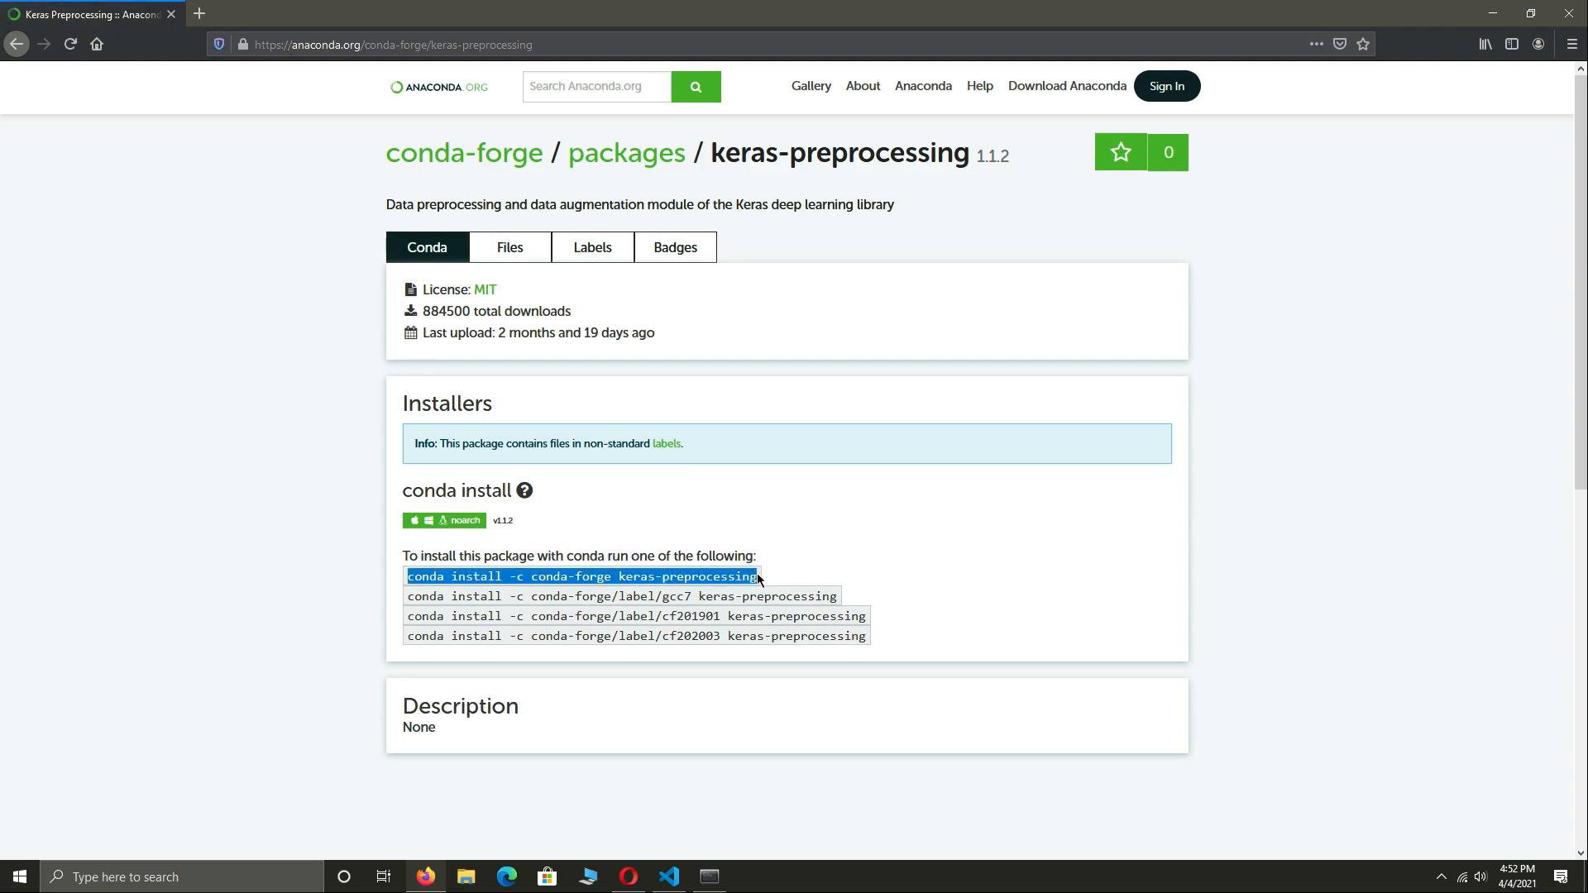
pyautogui.click(710, 877)
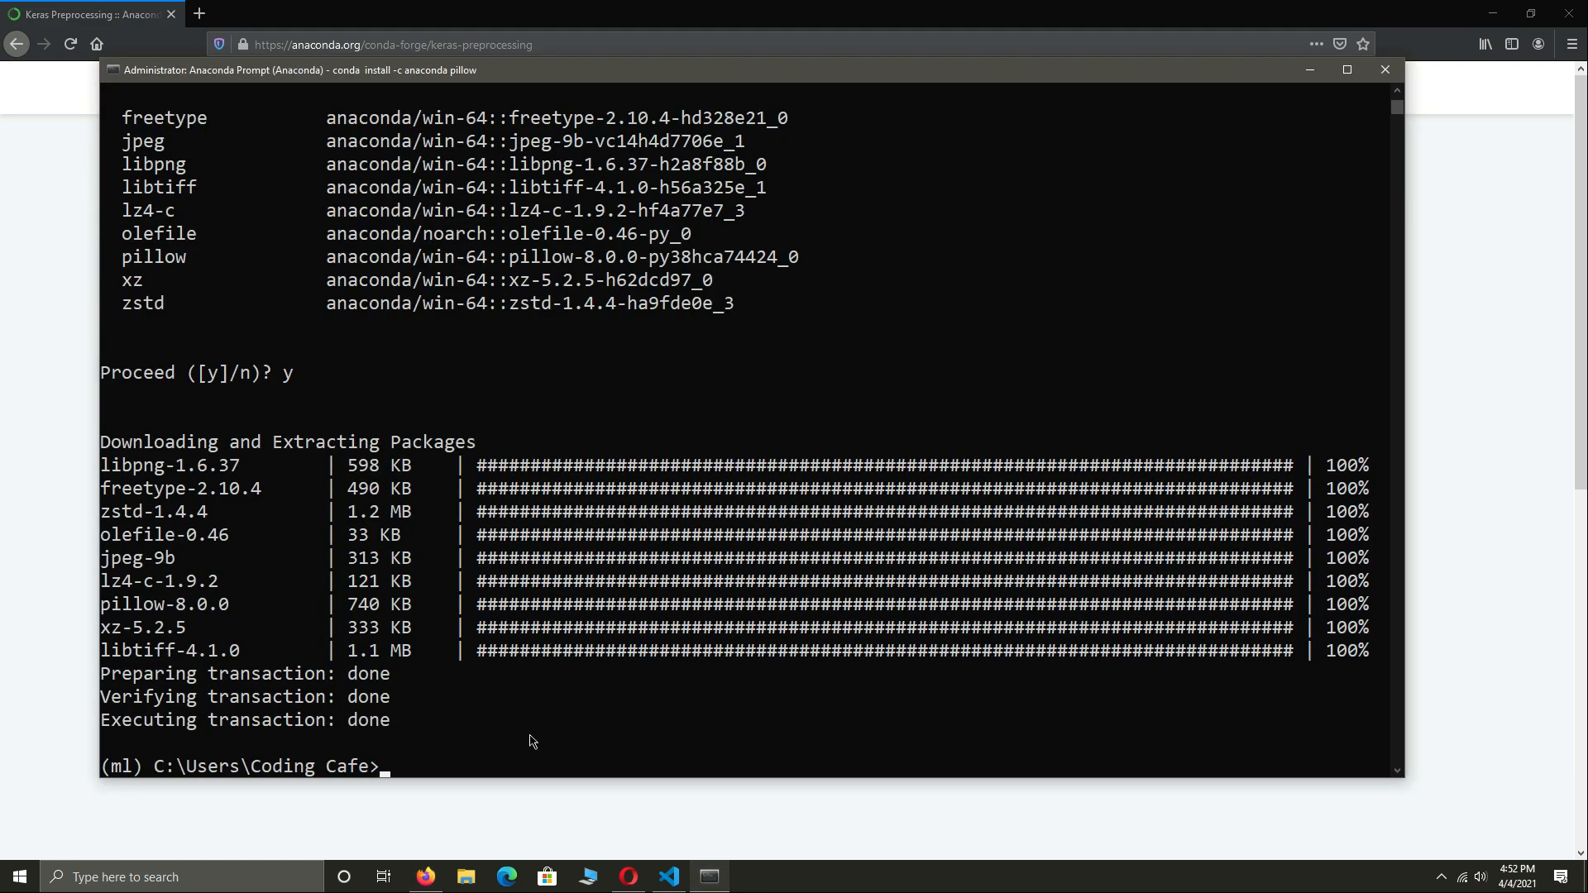
pyautogui.rightClick(532, 741)
pyautogui.press('Return')
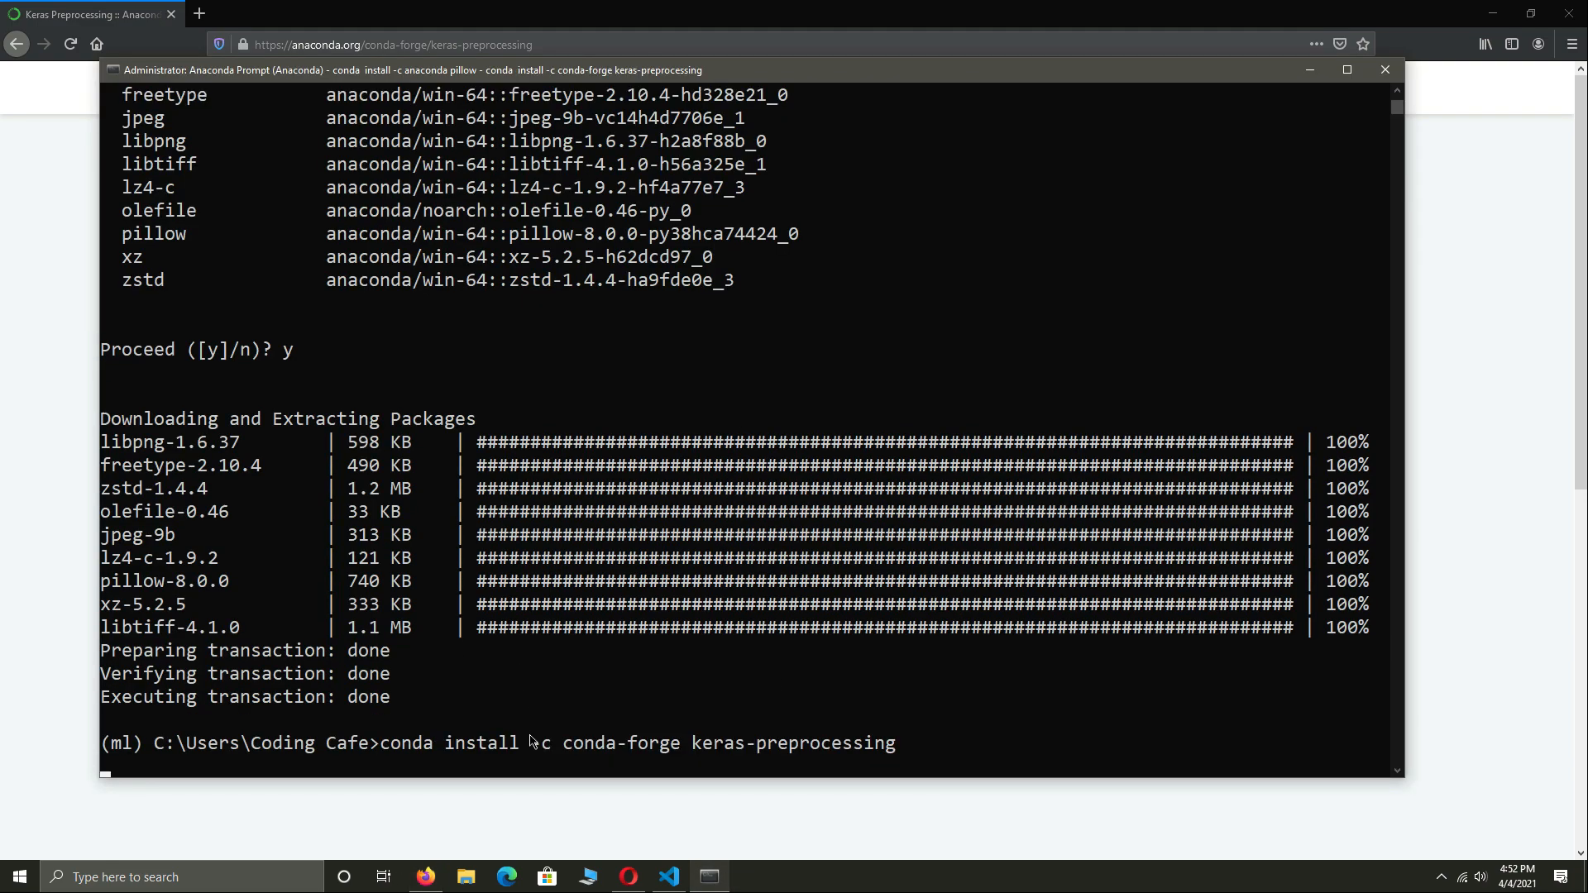
pyautogui.click(1494, 14)
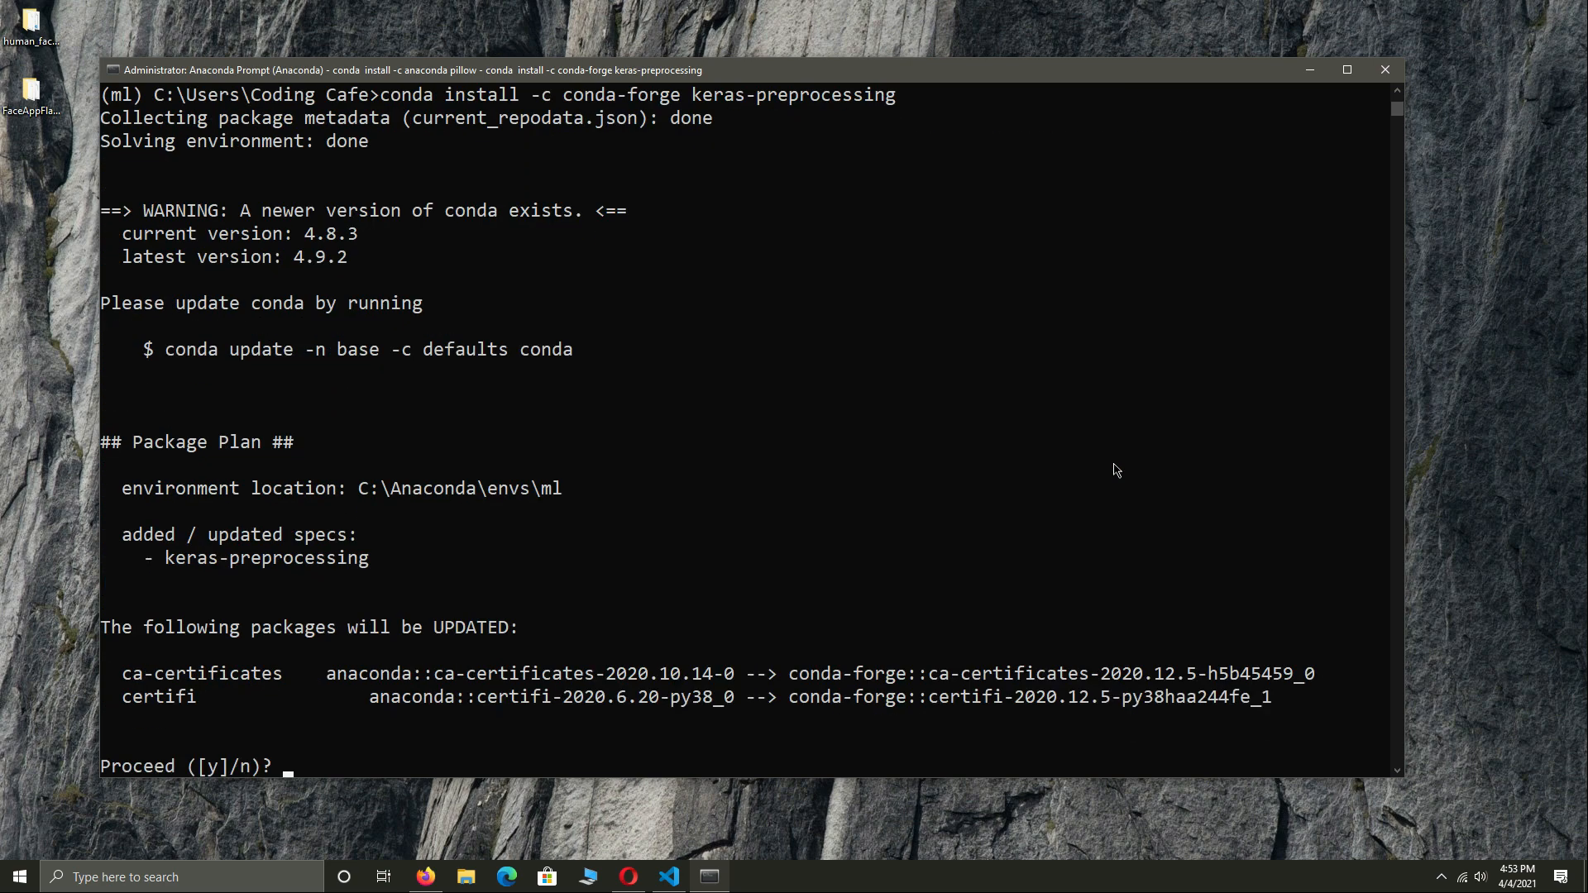
pyautogui.write('y')
pyautogui.press('Return')
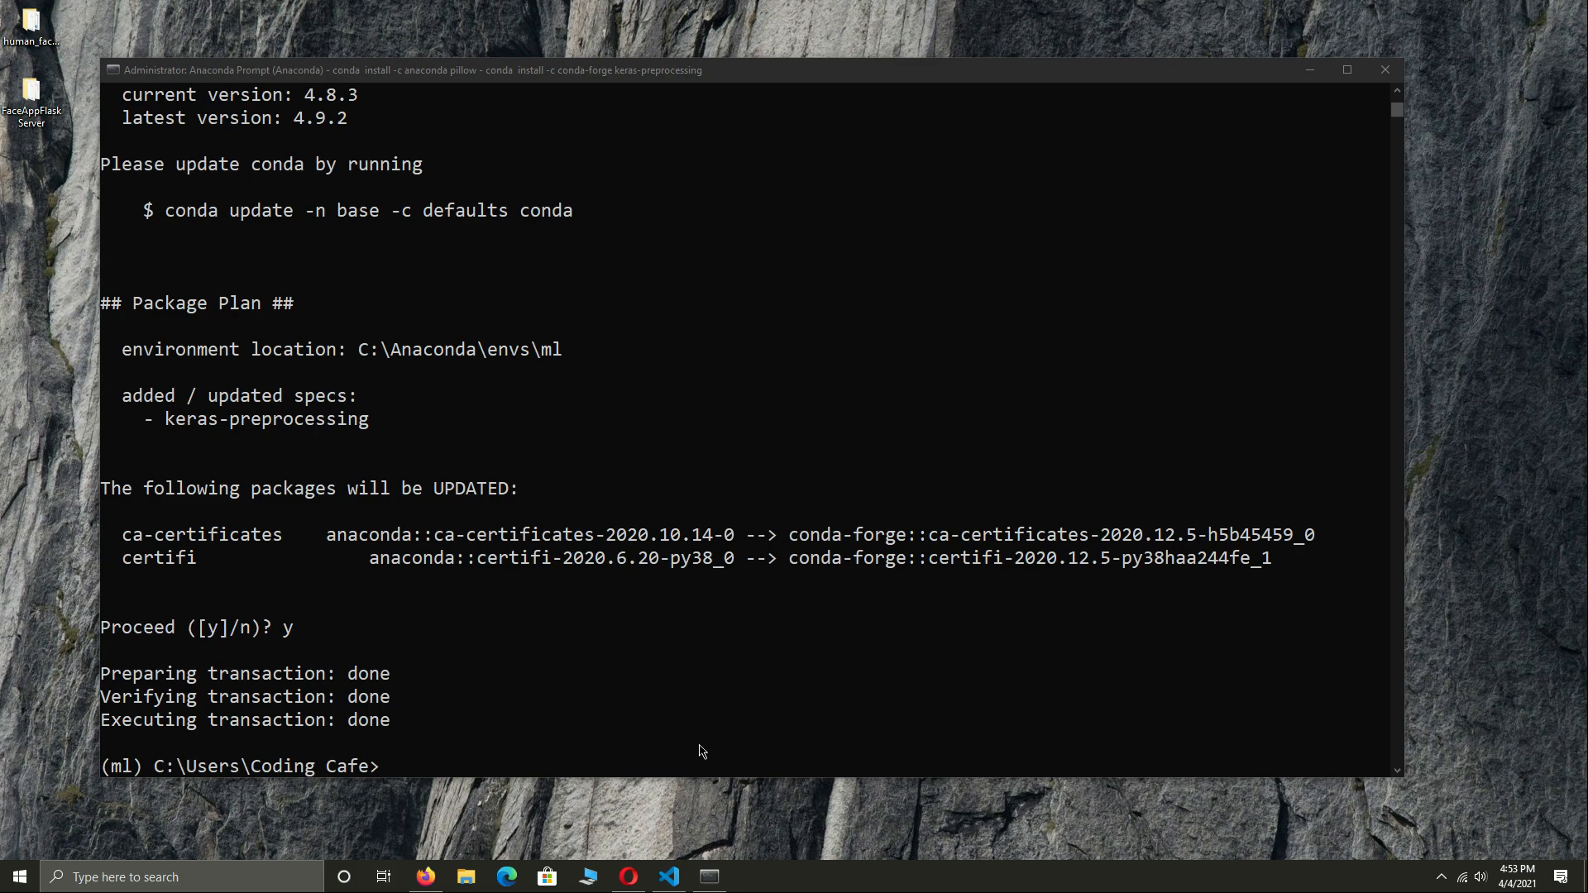
# Switch to Firefox, search Google for install FlaskRestful with conda, and open the conda-forge Flask Restful package page.
pyautogui.click(424, 883)
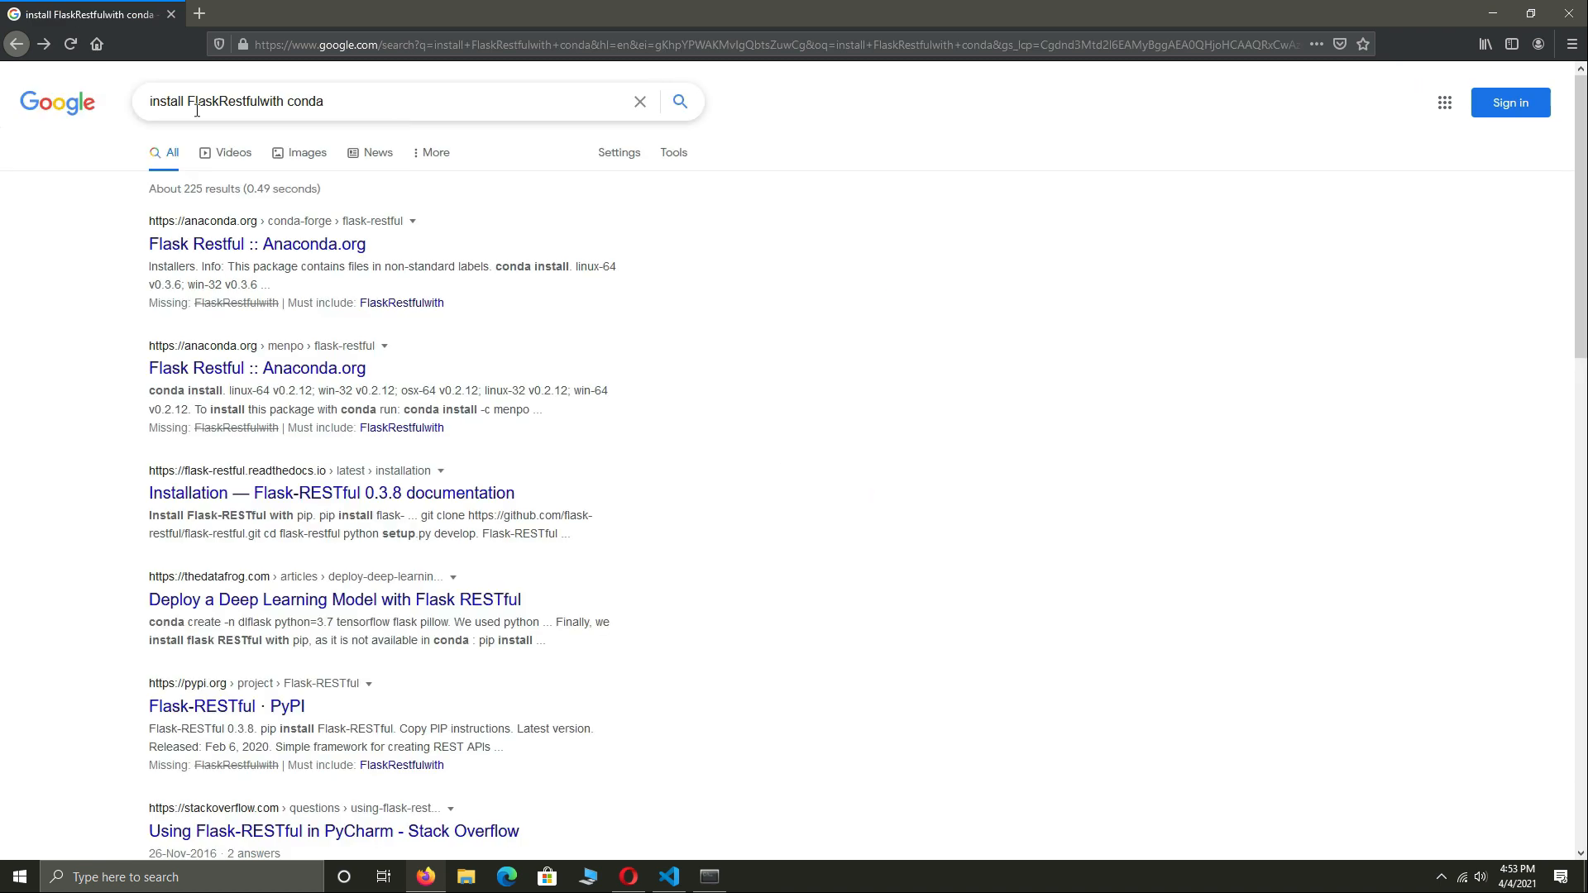
pyautogui.click(257, 111)
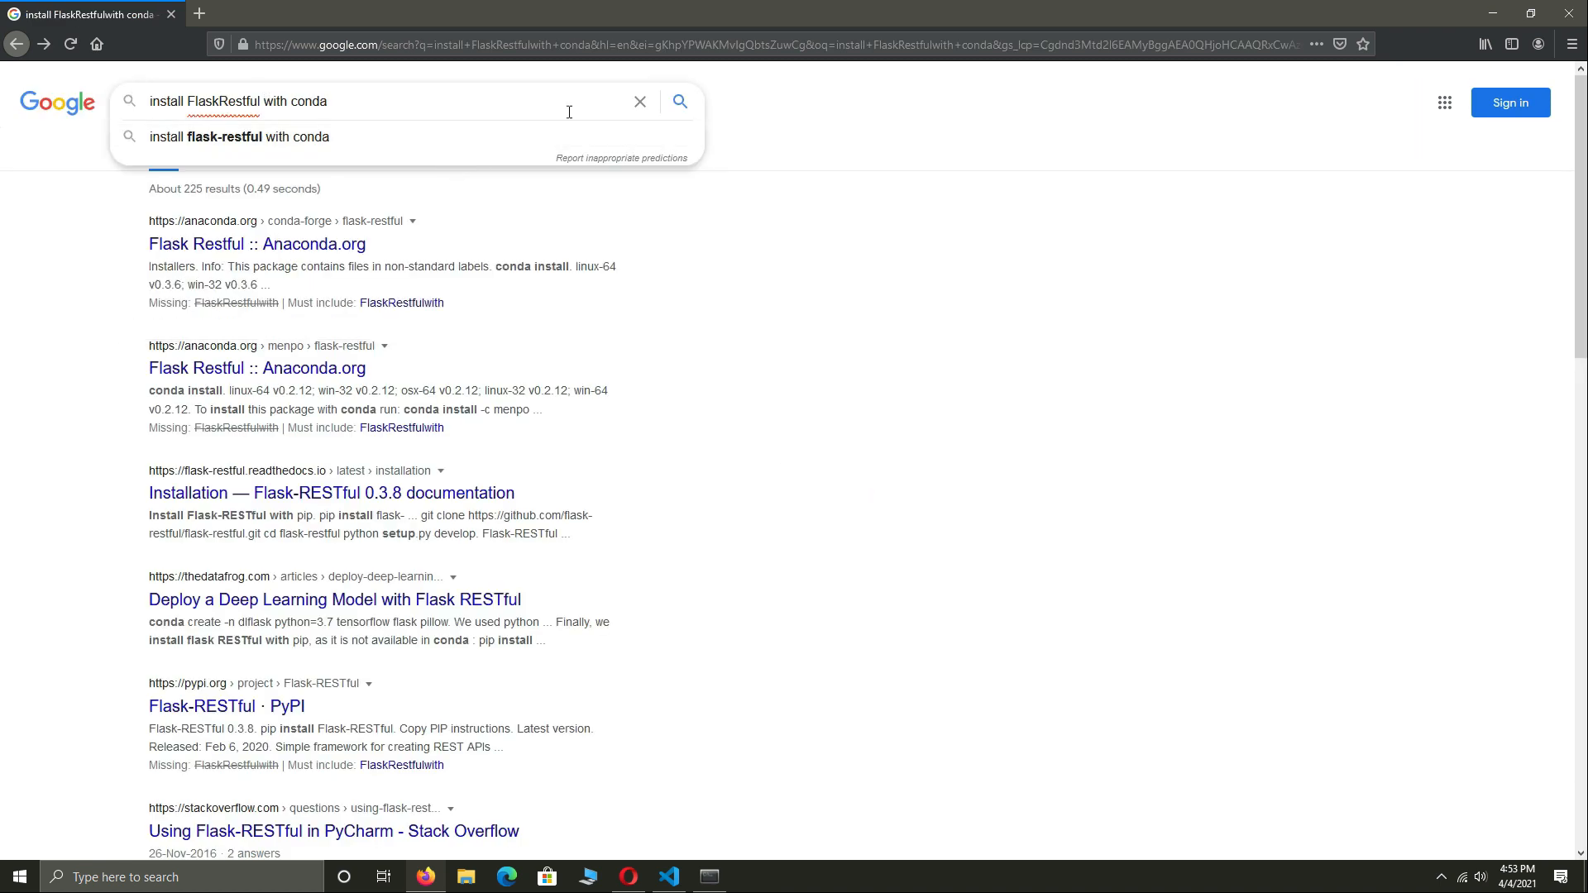
pyautogui.click(687, 99)
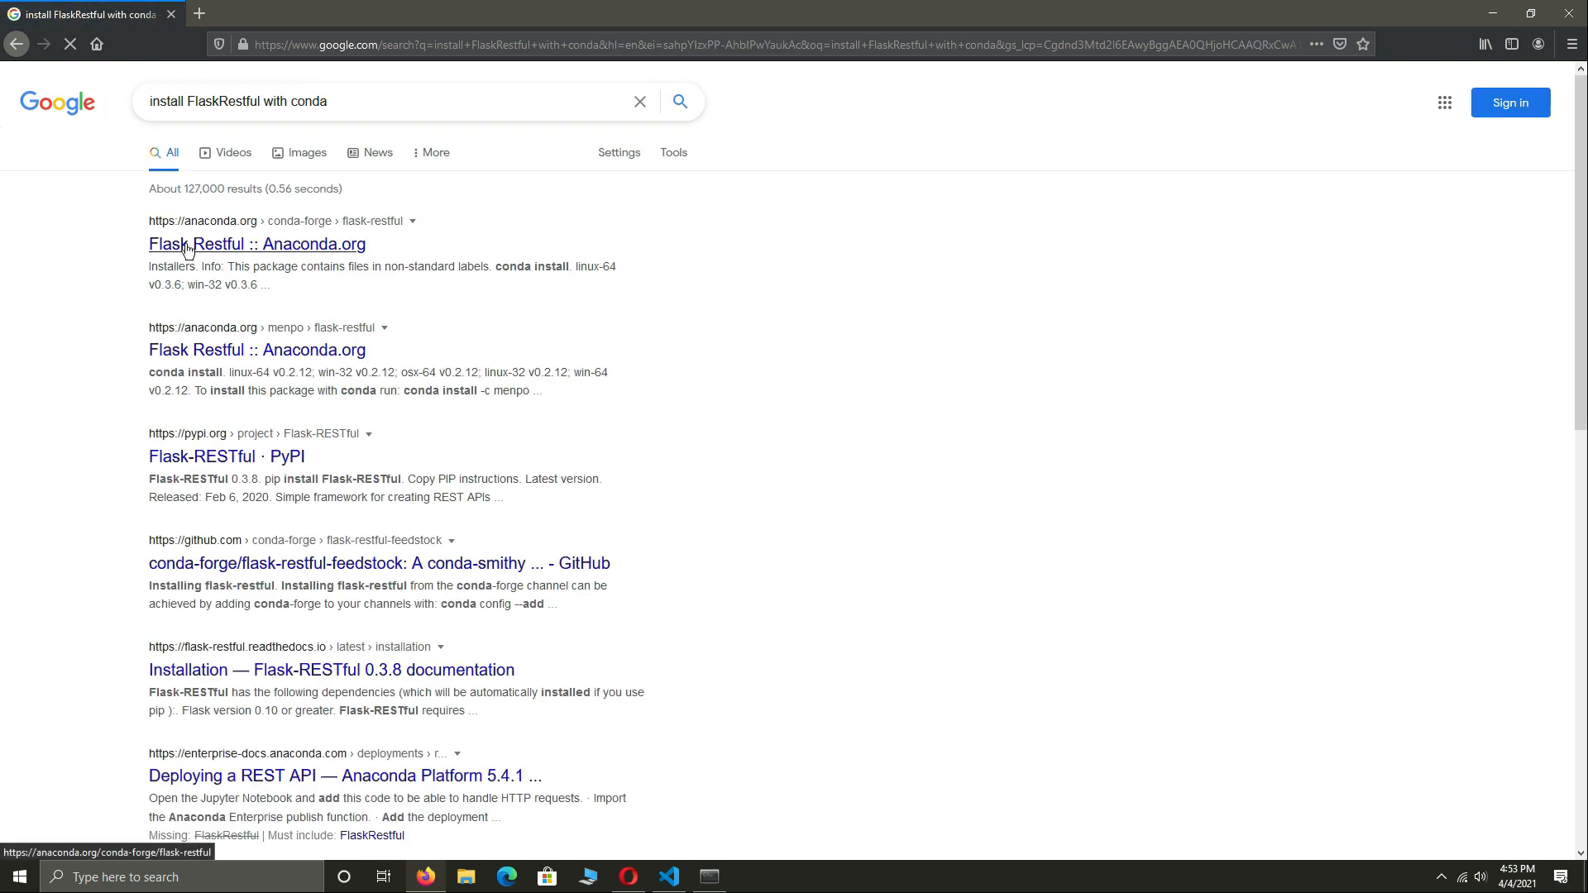
pyautogui.click(360, 254)
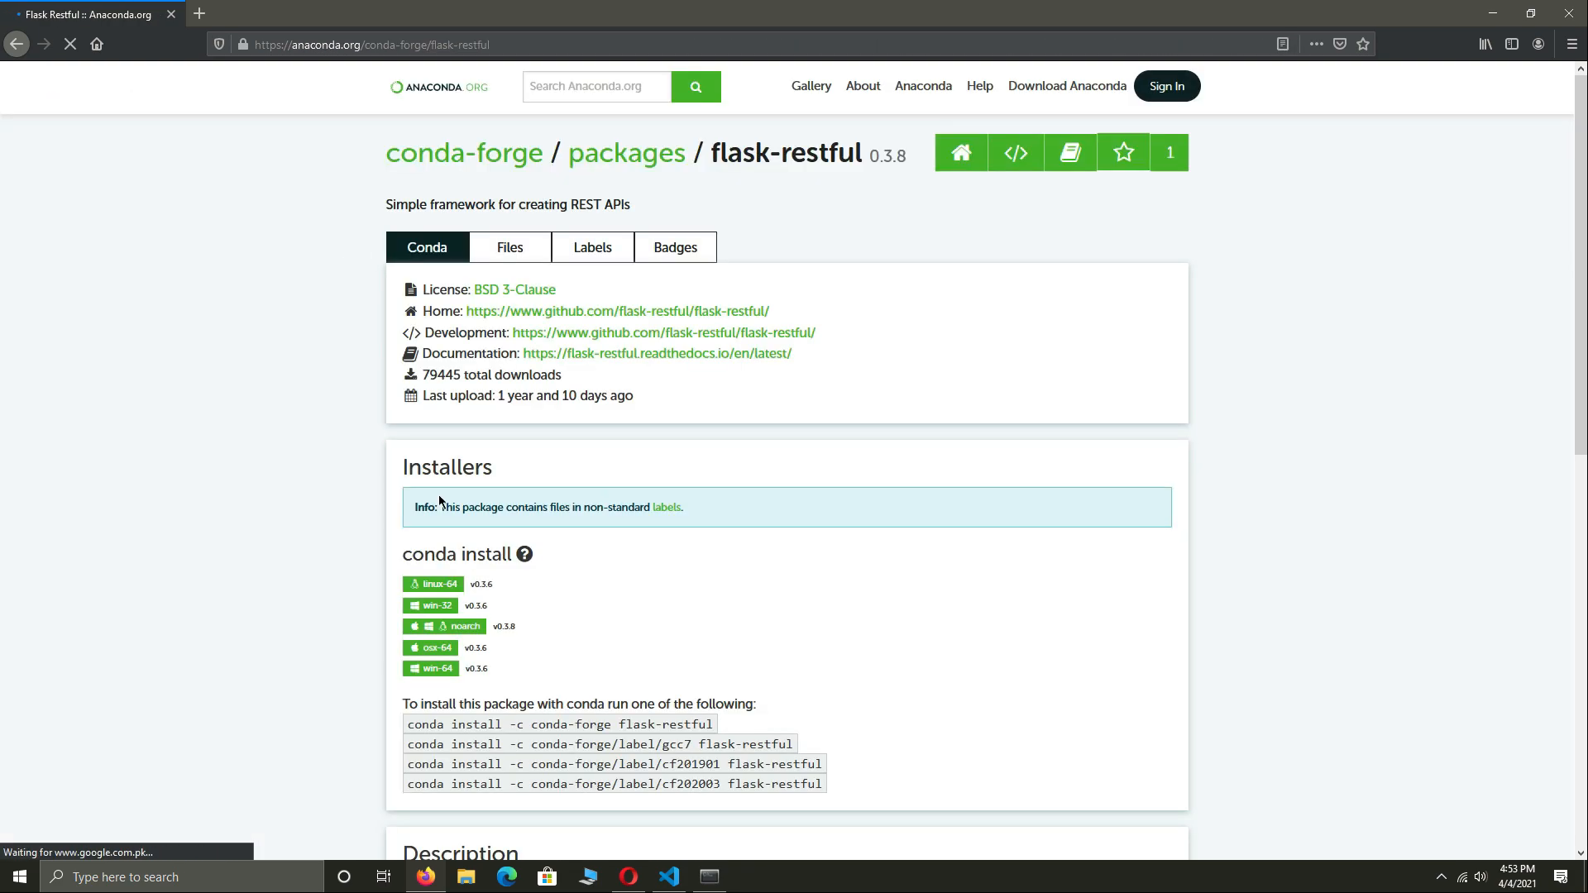
# Copy conda install -c conda-forge flask-restful, run it in Anaconda Prompt in the ml environment, and confirm with y.
pyautogui.moveTo(411, 727); pyautogui.dragTo(713, 719)
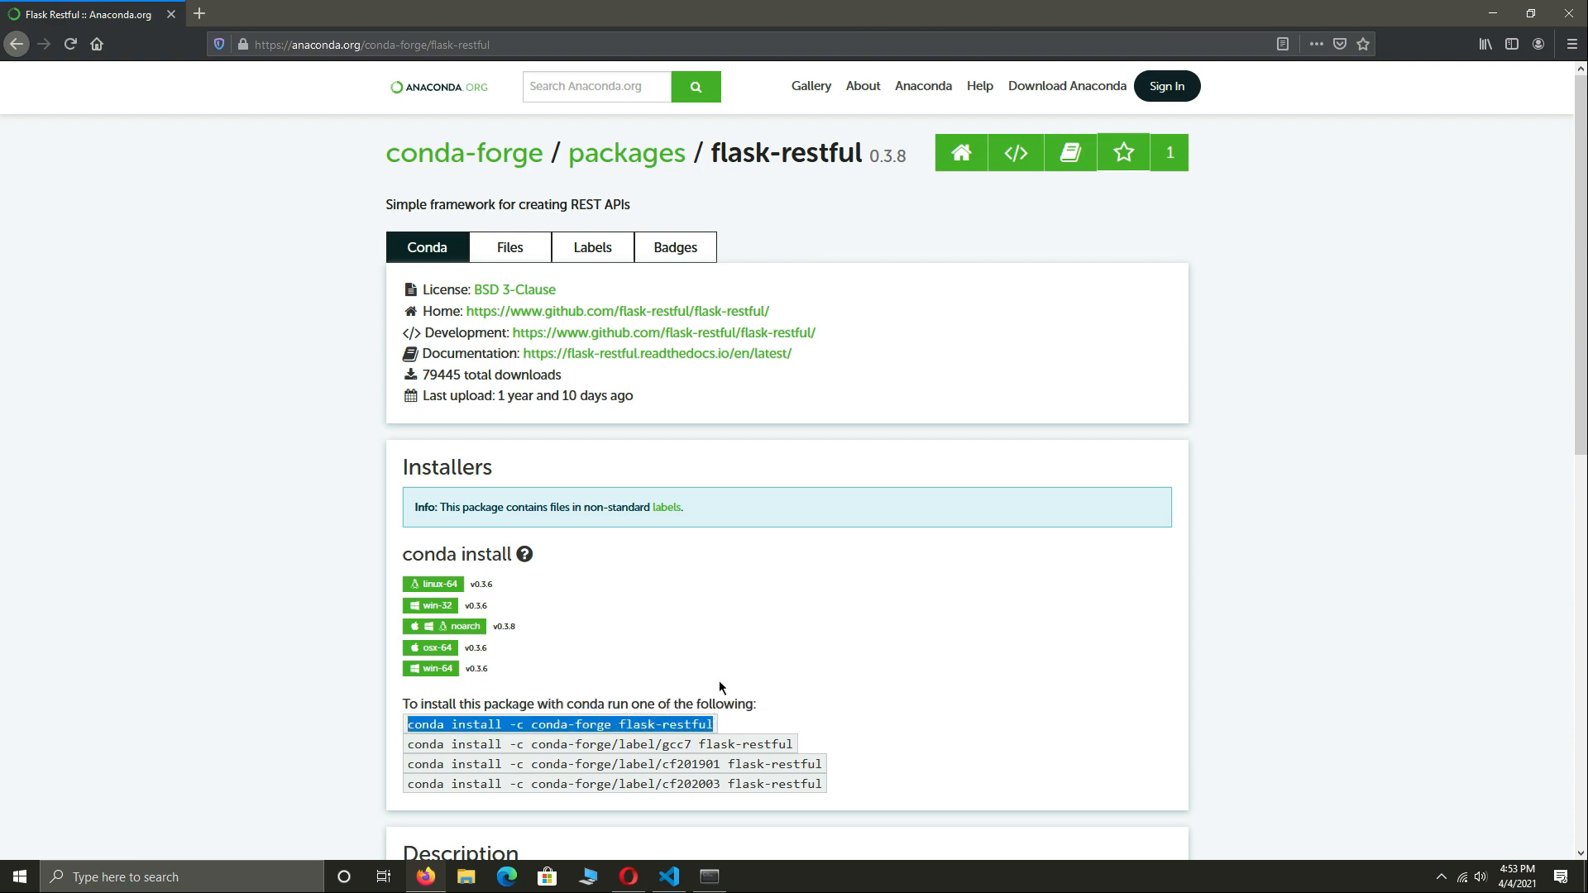
pyautogui.rightClick(692, 726)
pyautogui.click(727, 742)
pyautogui.click(710, 877)
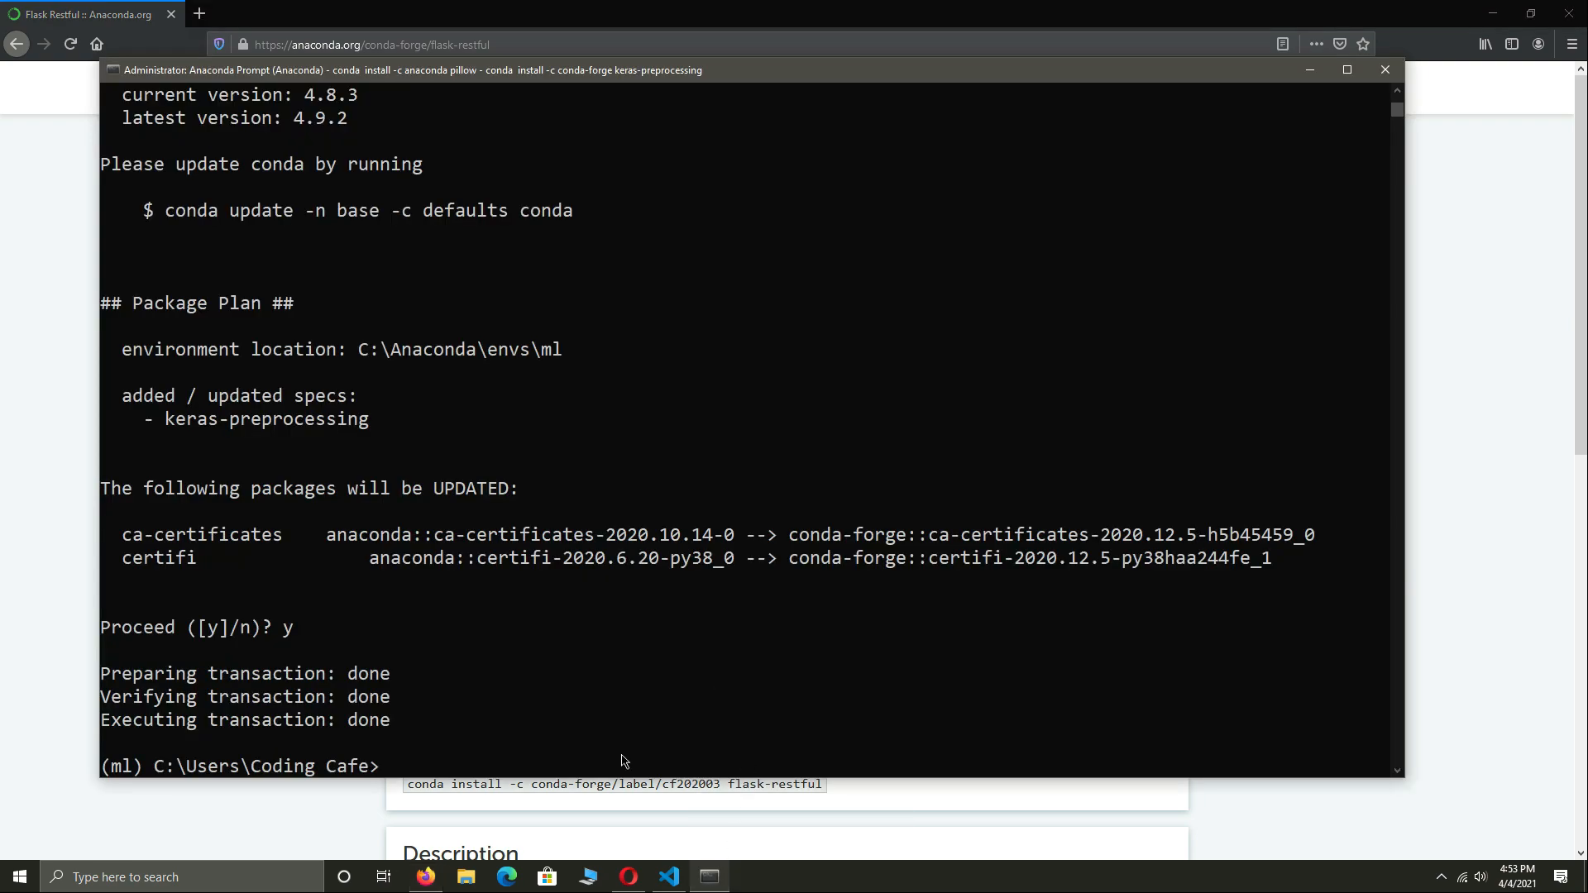
pyautogui.scroll(-1, 622, 761)
pyautogui.rightClick(680, 763)
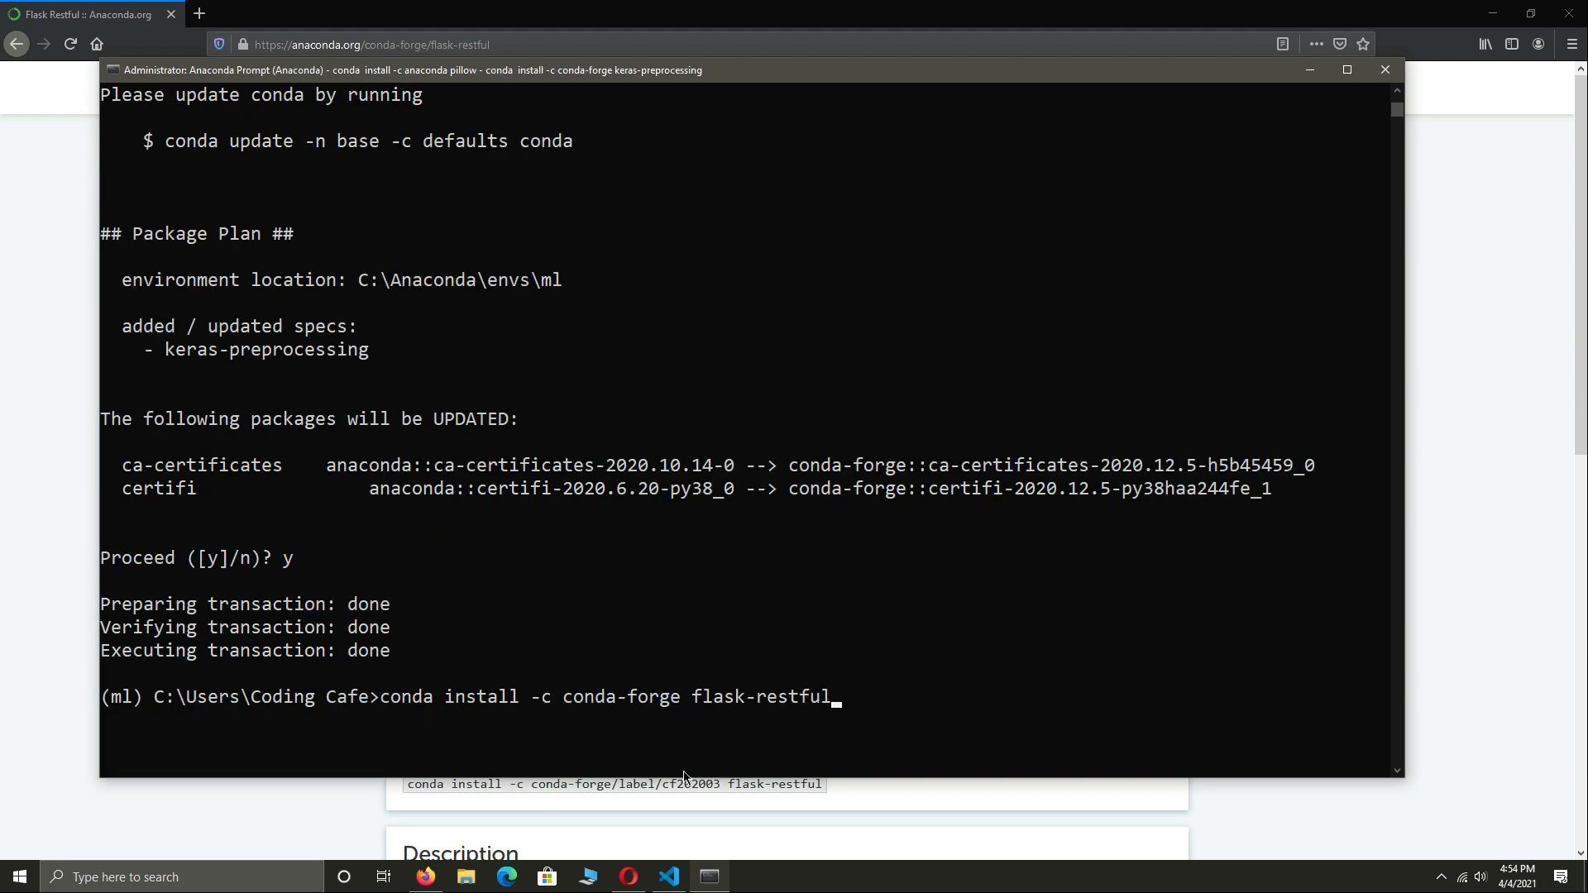
pyautogui.press('Return')
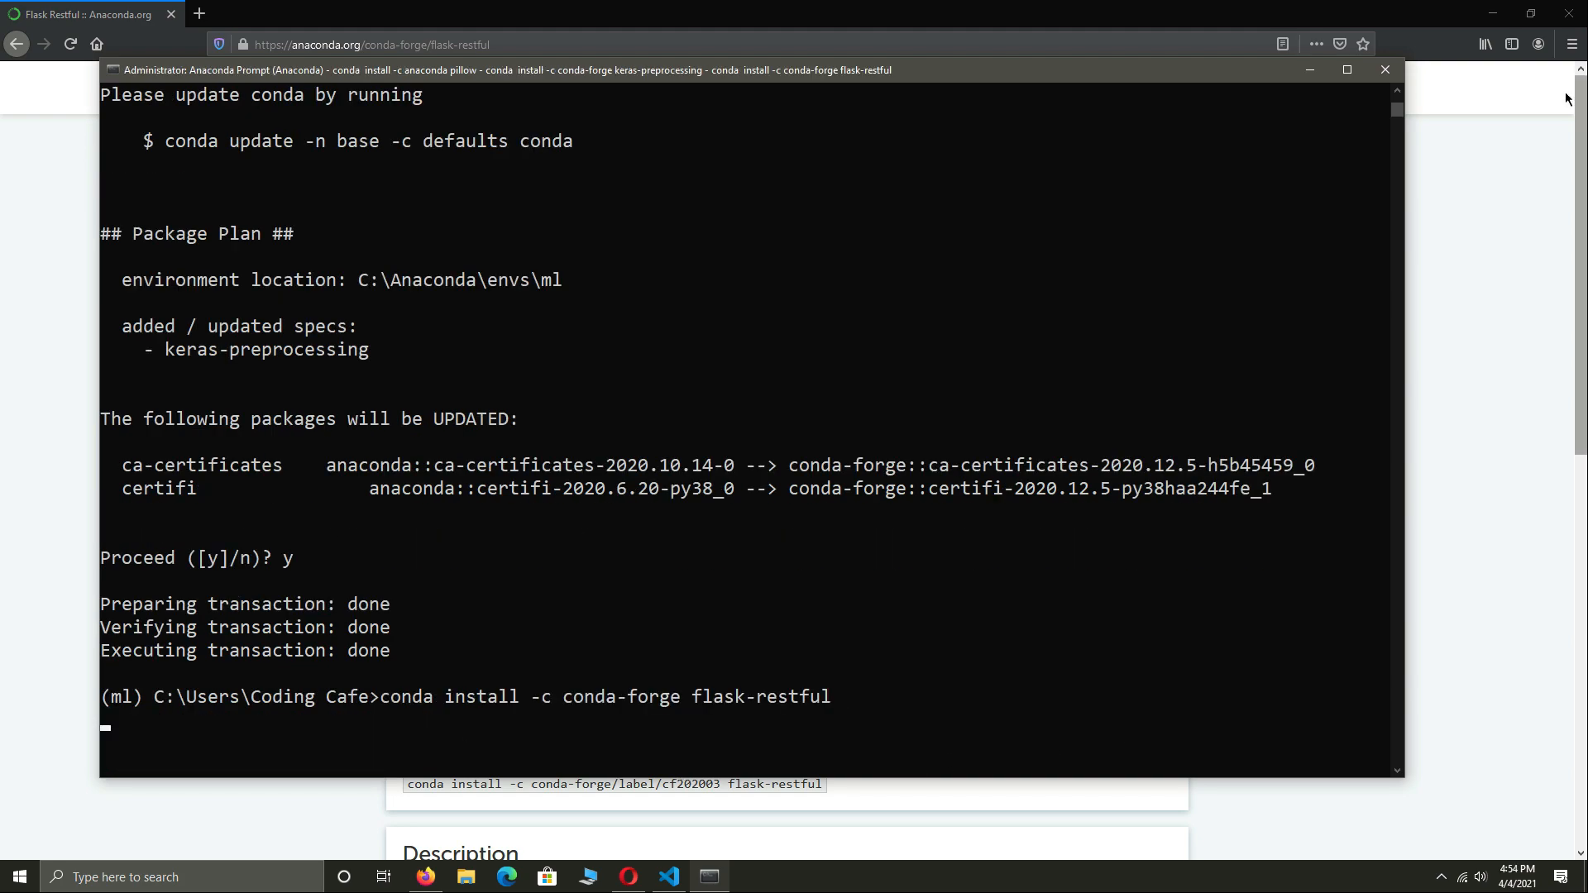
pyautogui.click(1493, 7)
pyautogui.click(1492, 6)
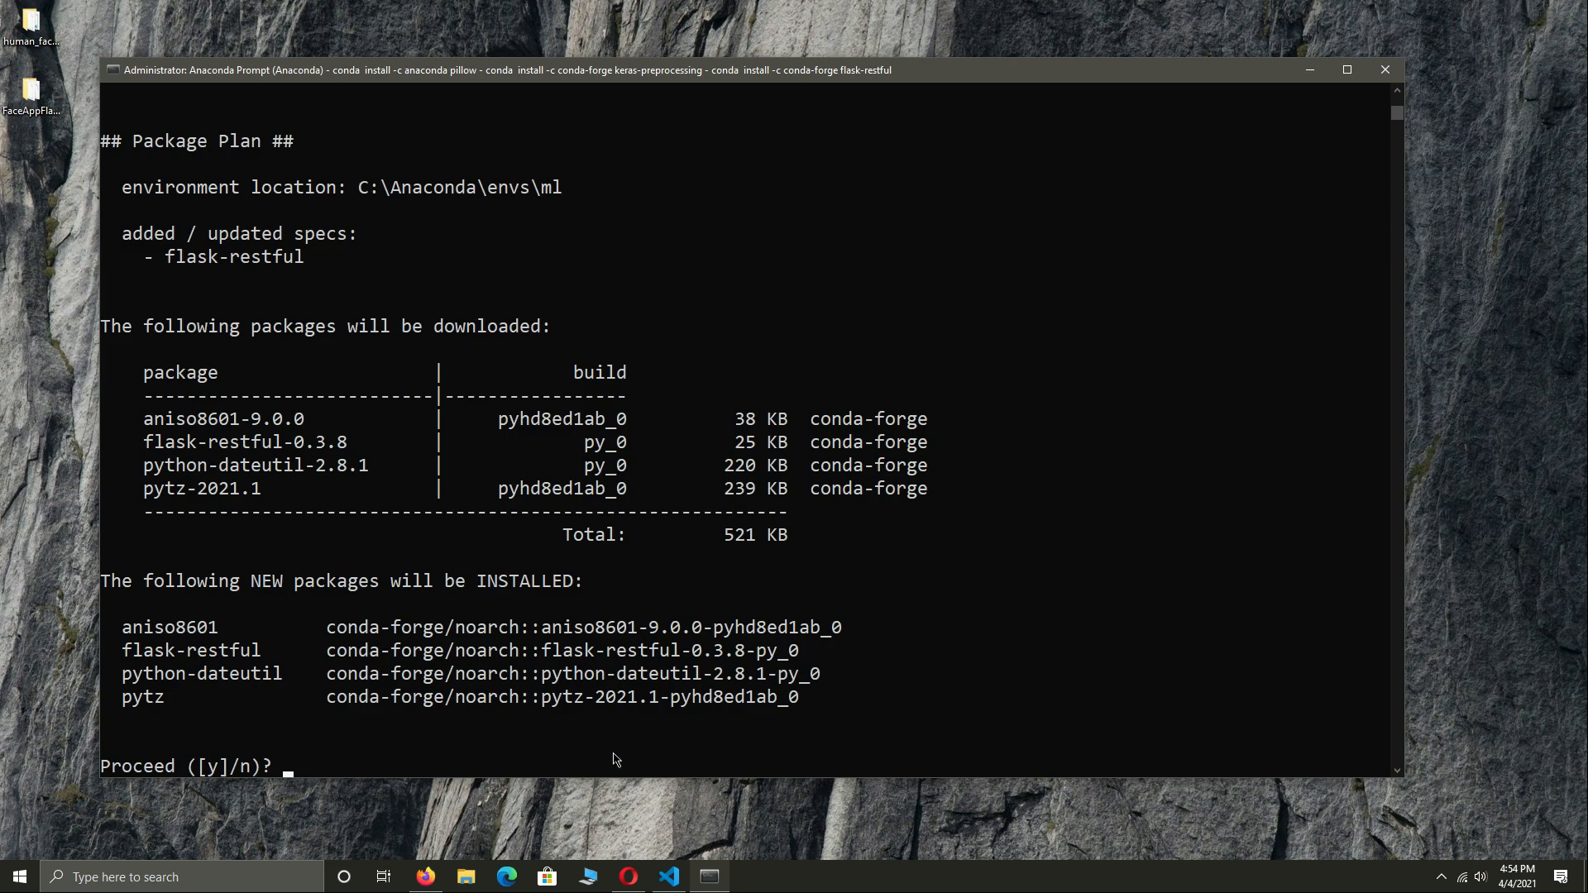
pyautogui.write('y')
pyautogui.press('Return')
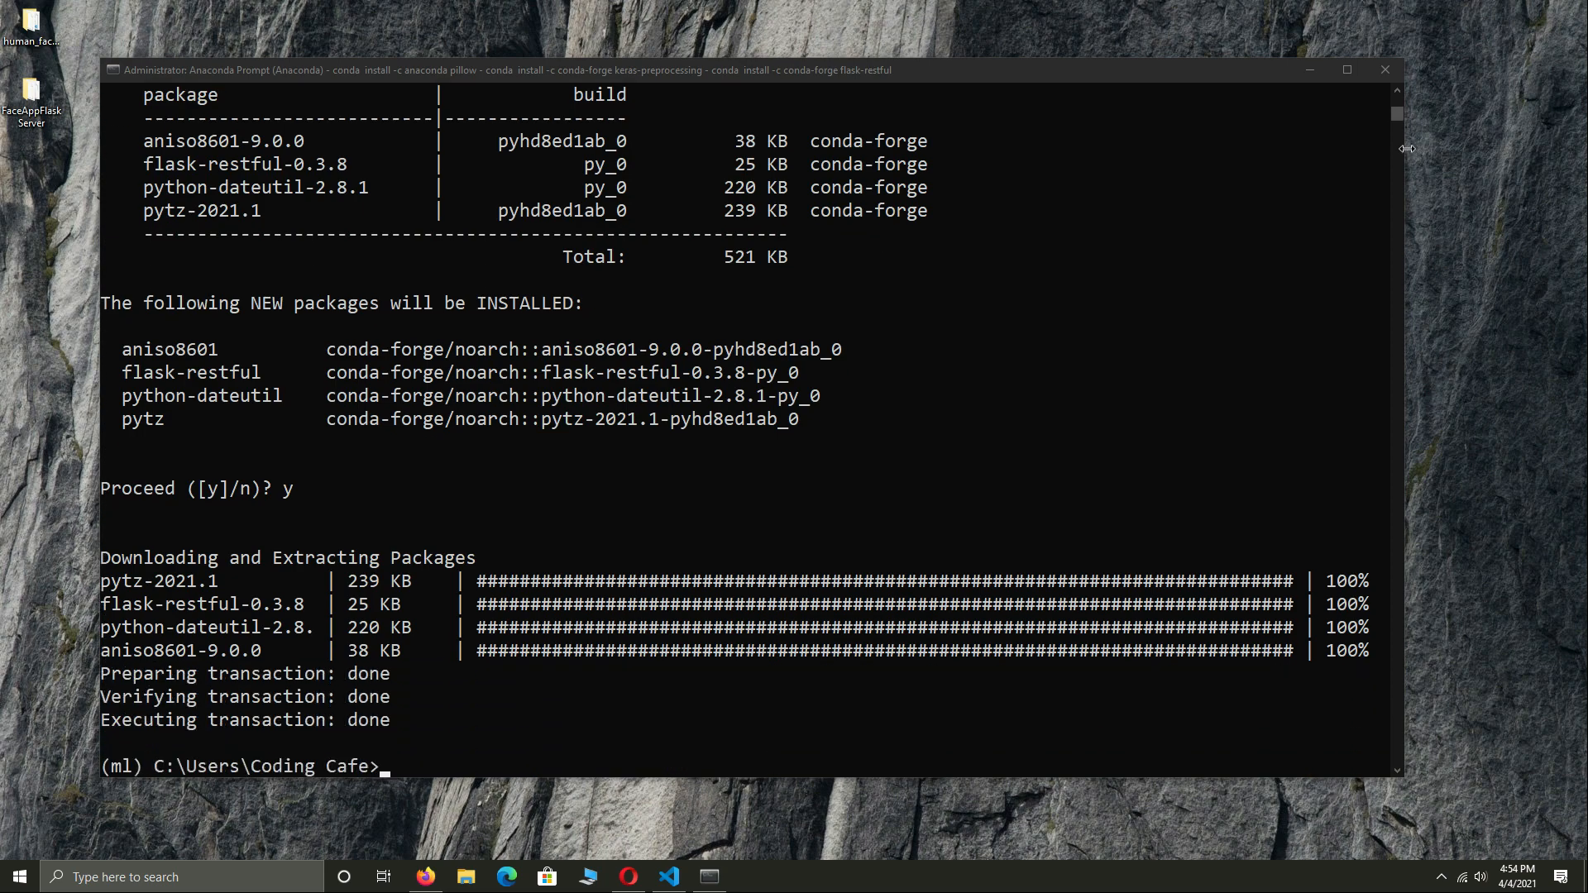
# Close the Anaconda Prompt window and open a new Anaconda Prompt (Anaconda) from the Windows search.
pyautogui.click(1386, 73)
pyautogui.click(234, 868)
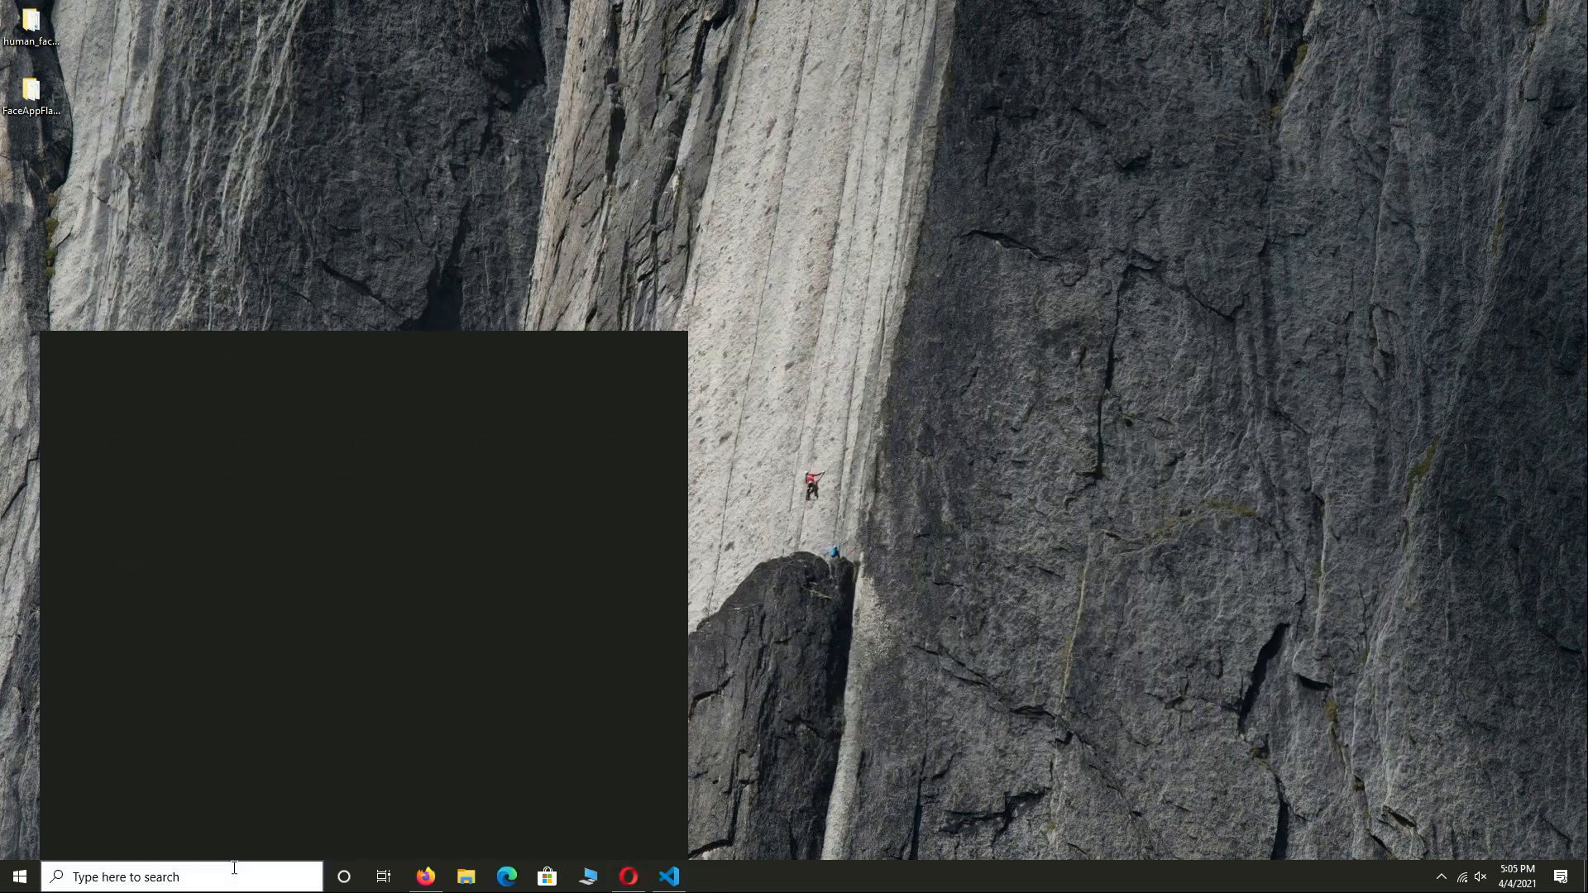
pyautogui.write('ana')
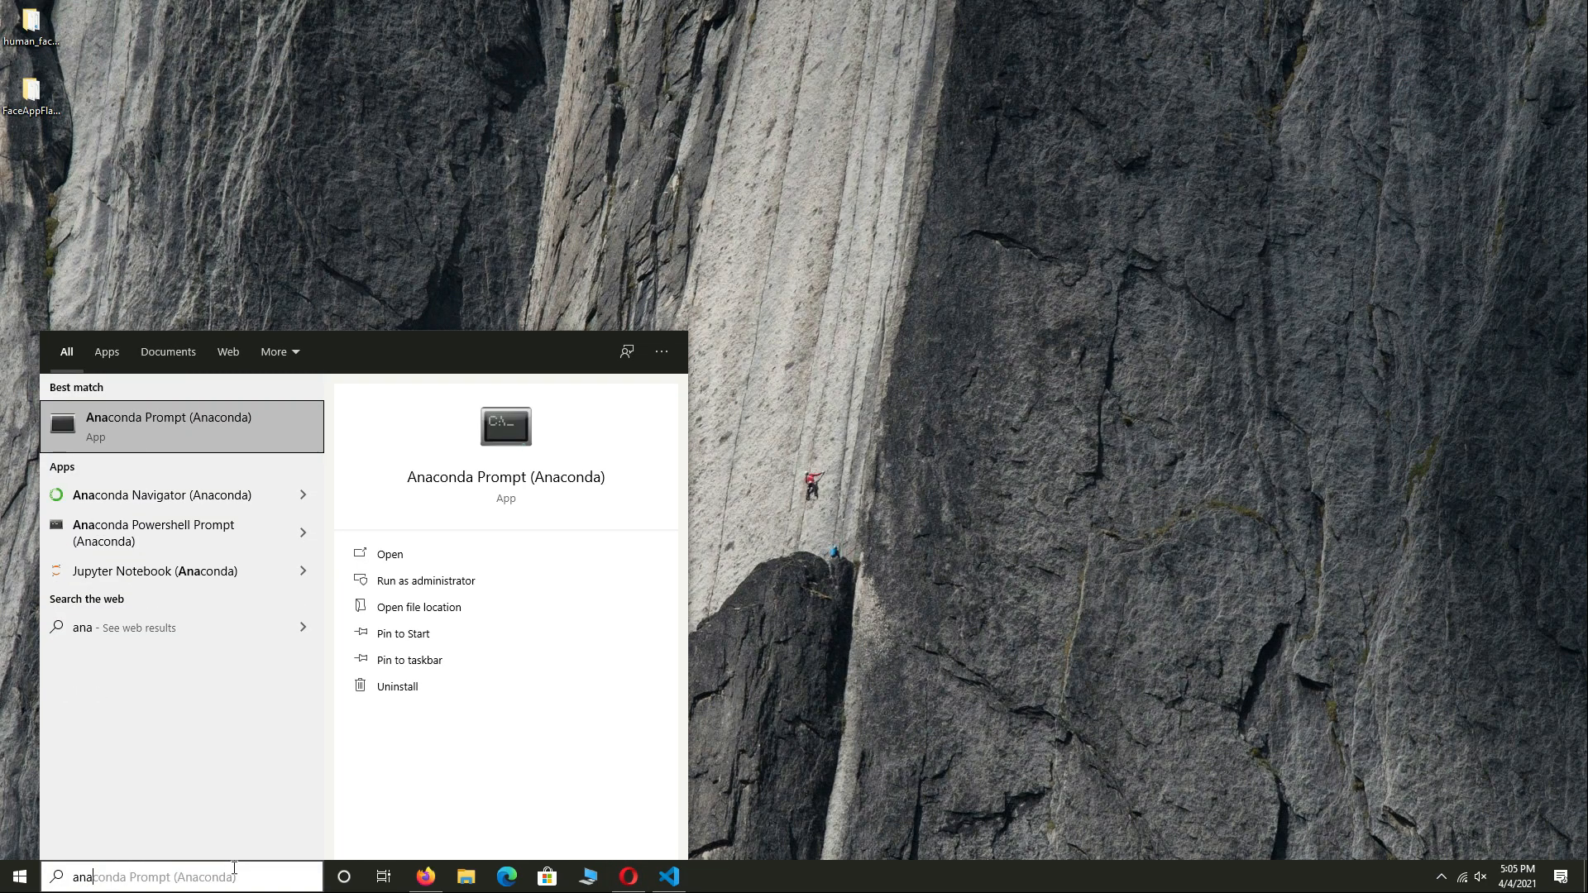
pyautogui.click(256, 405)
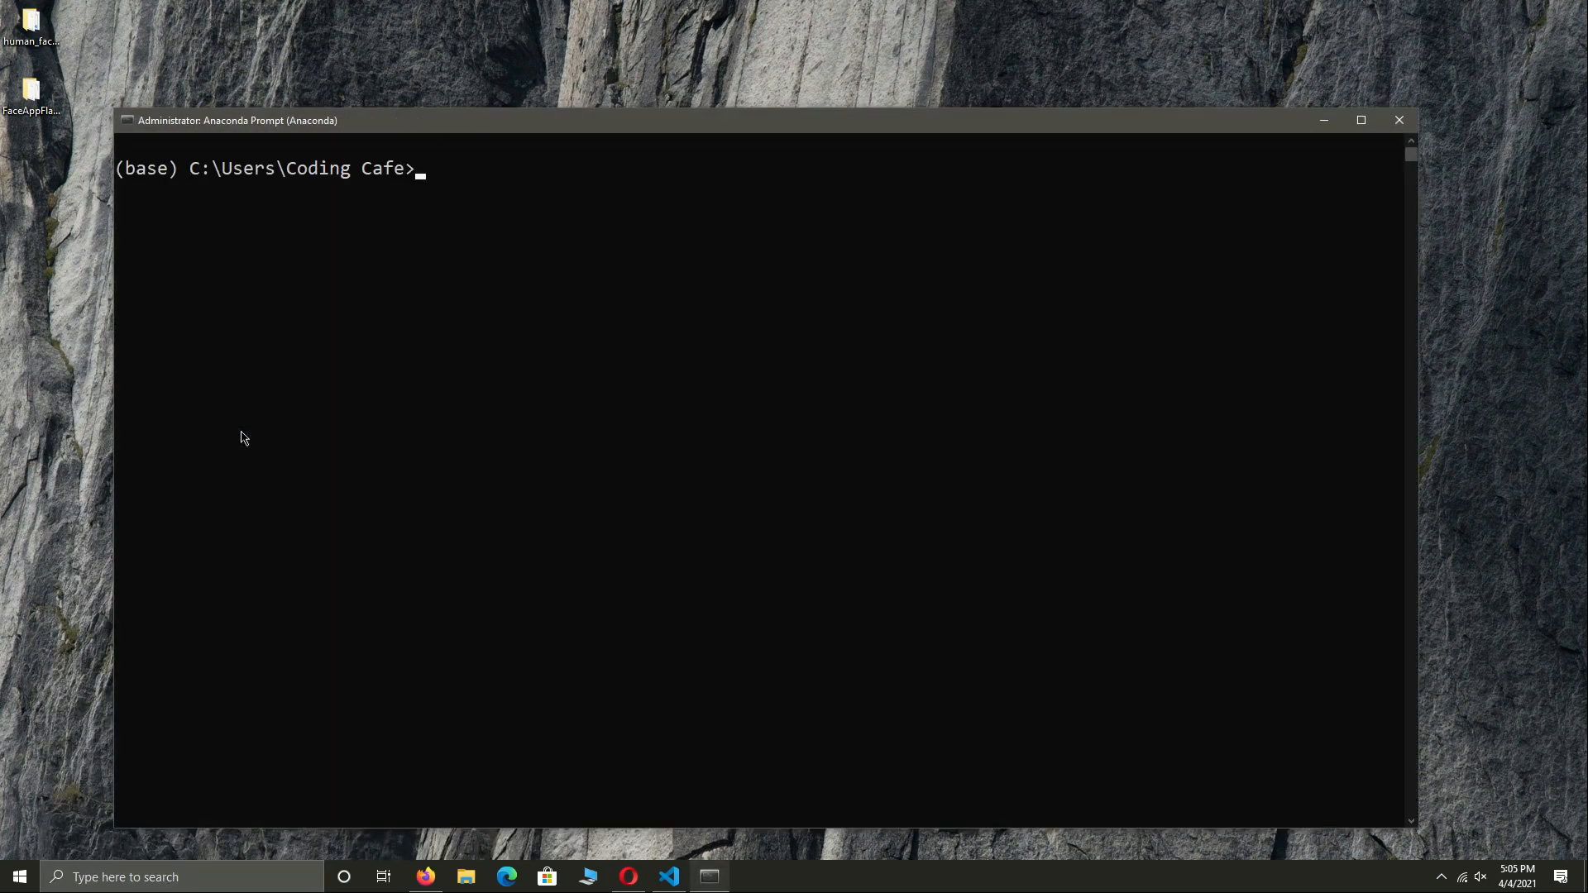
# Activate the ml environment with the command conda activate ml.
pyautogui.write('conda activate ml')
pyautogui.press('Return')
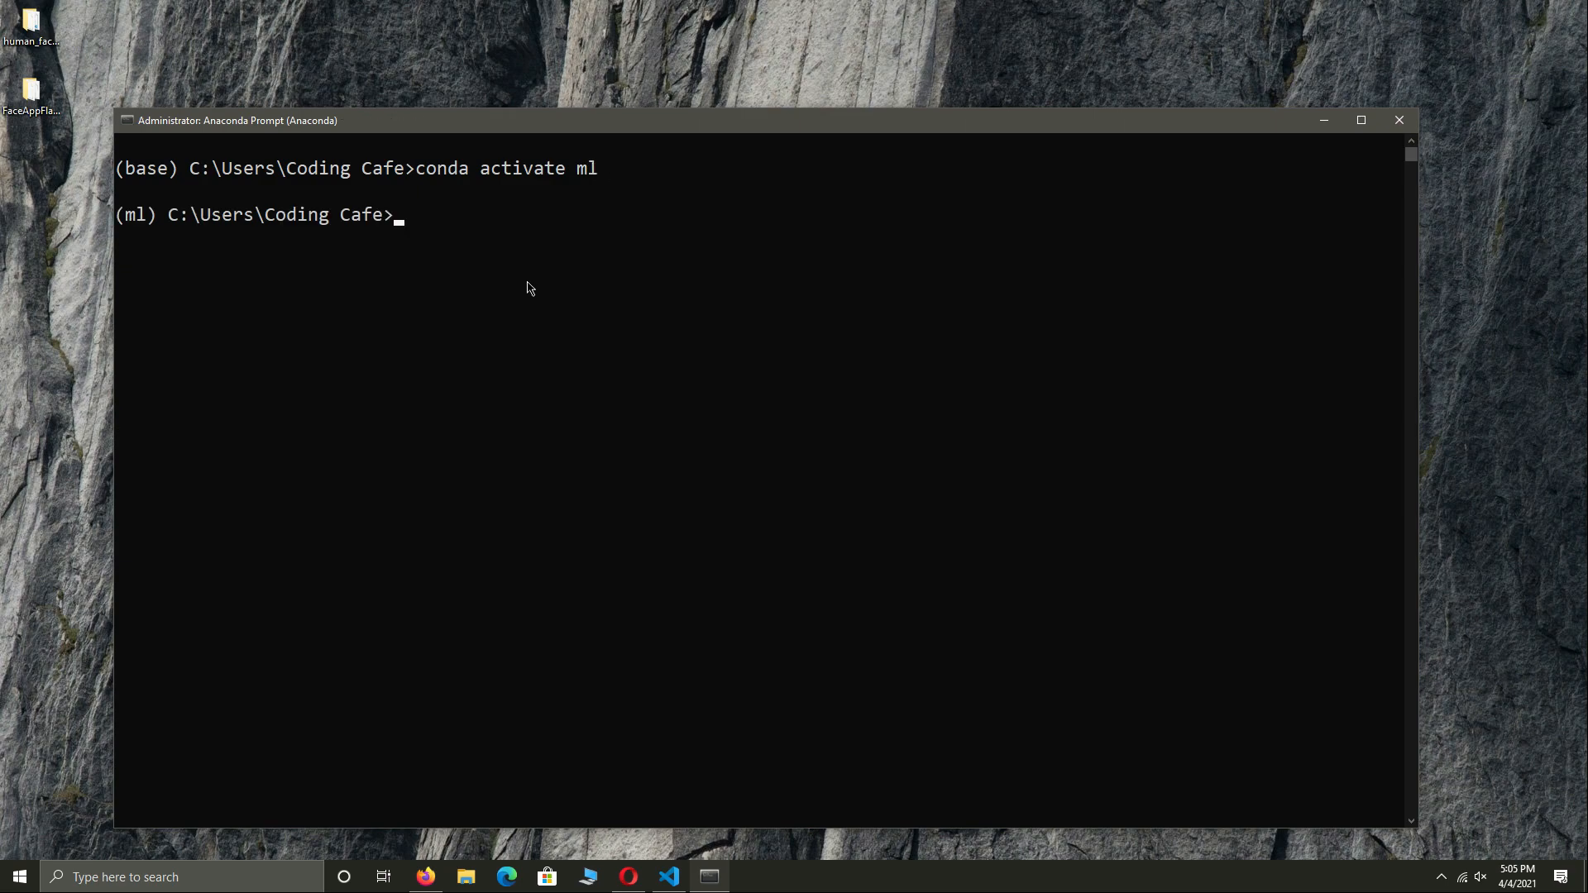
# Switch to Firefox, search Google for install pip with conda, and open the Pip package page on Anaconda.org.
pyautogui.click(425, 877)
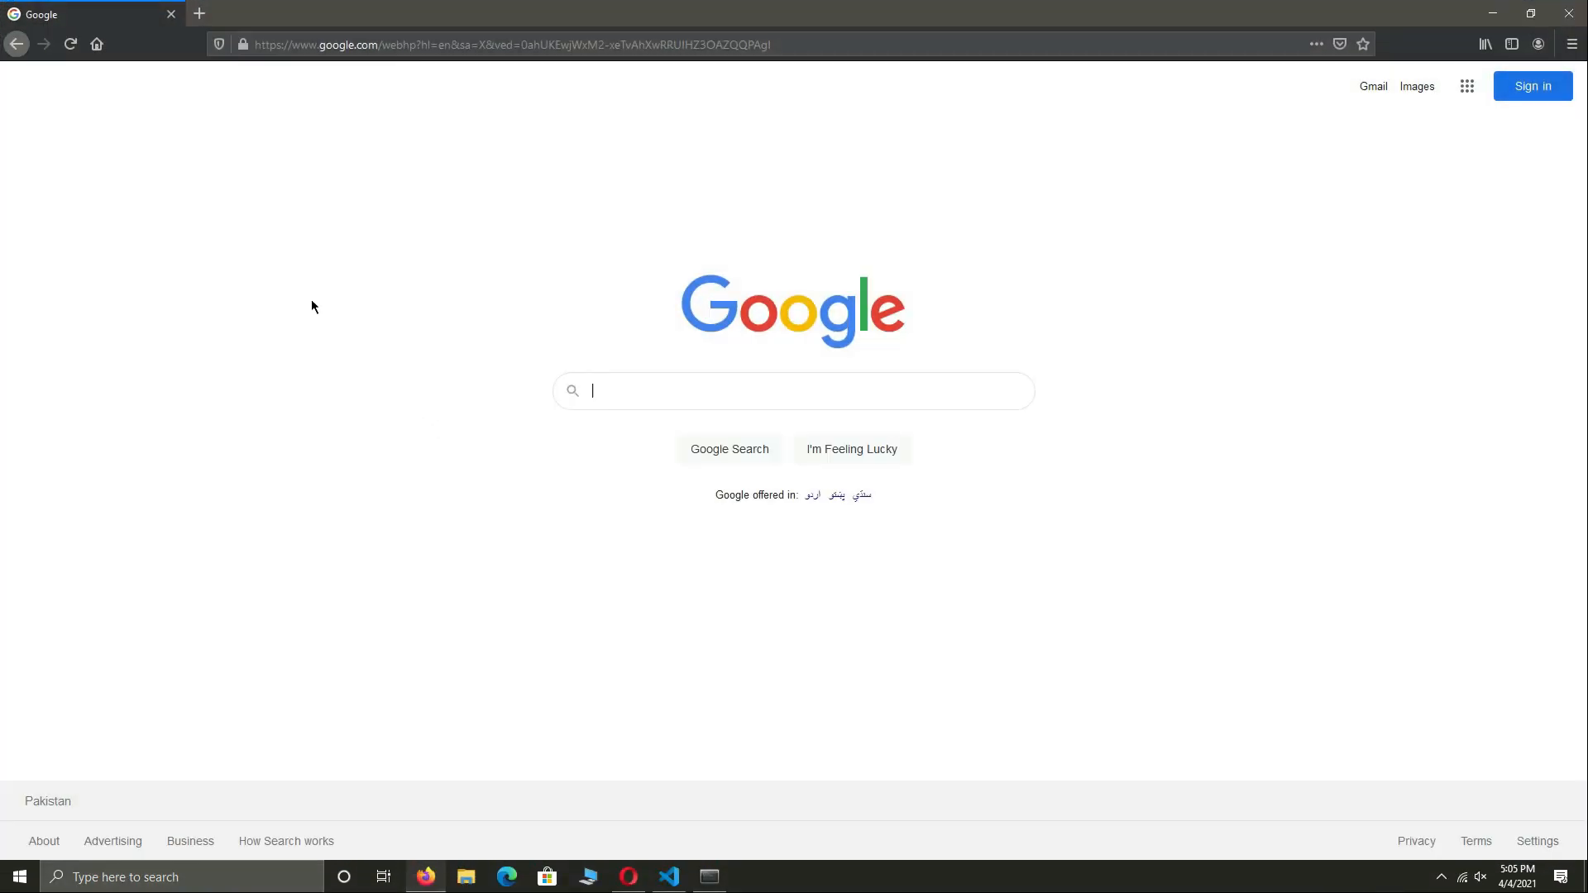
pyautogui.hotkey('alt', 'Left')
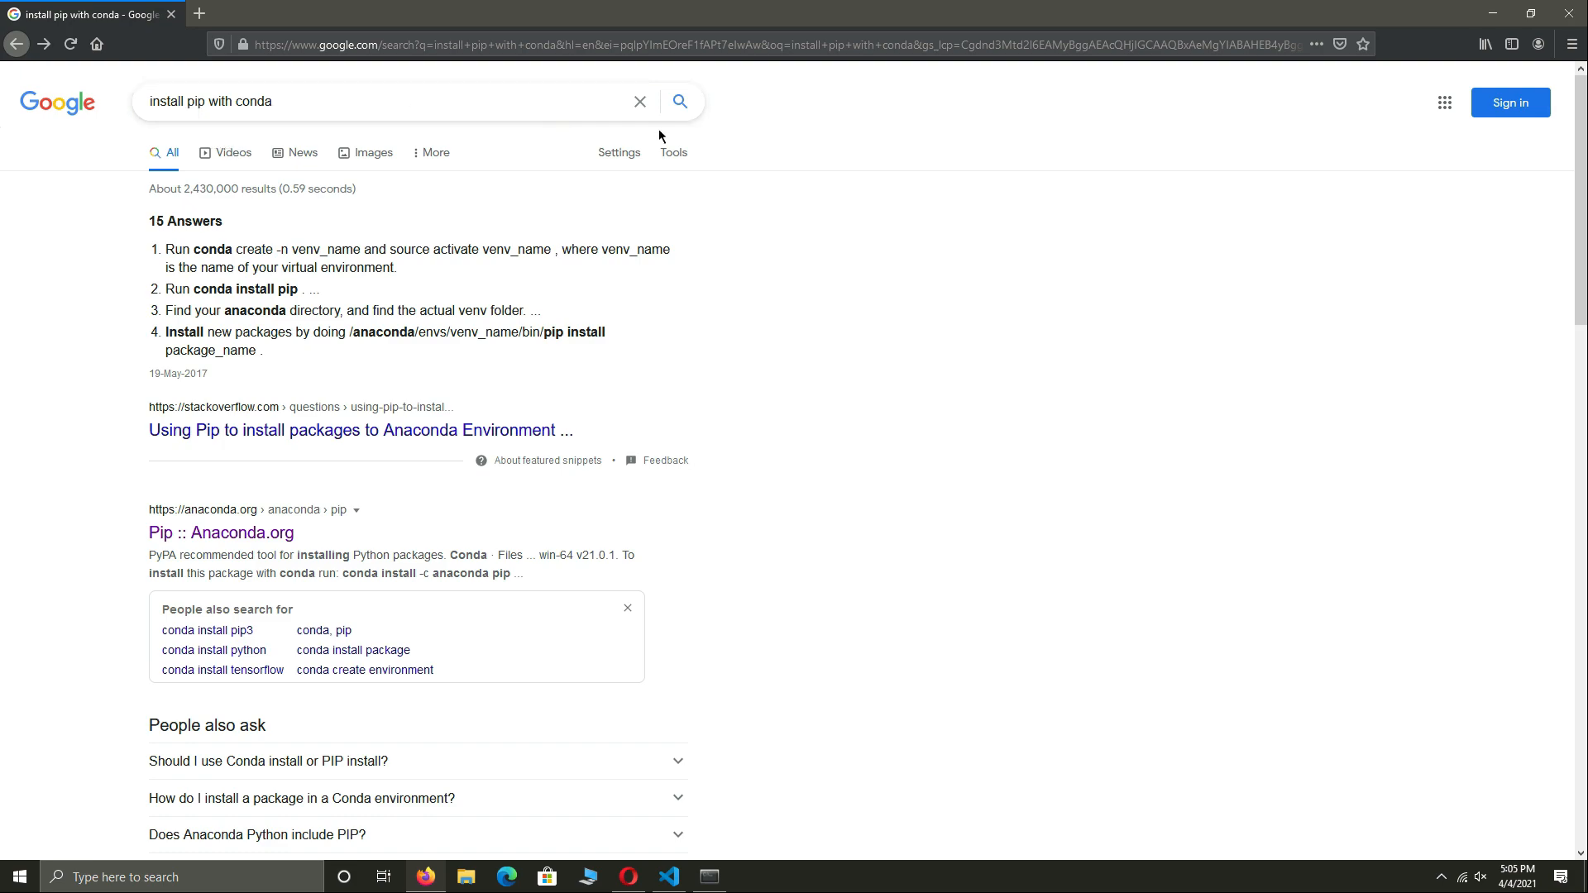
pyautogui.click(692, 114)
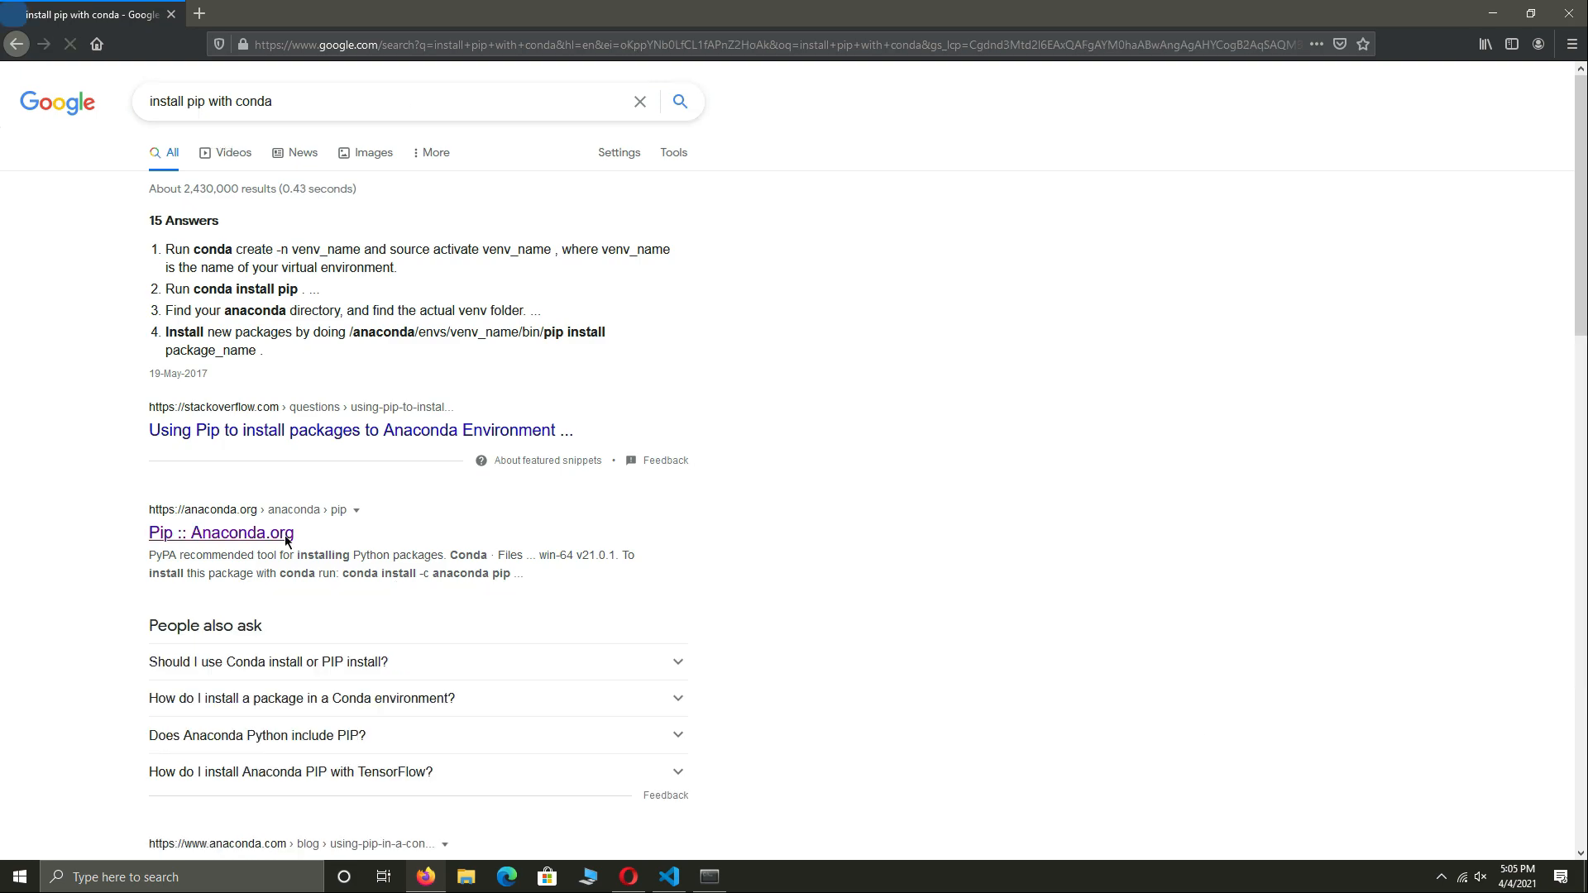
pyautogui.click(207, 536)
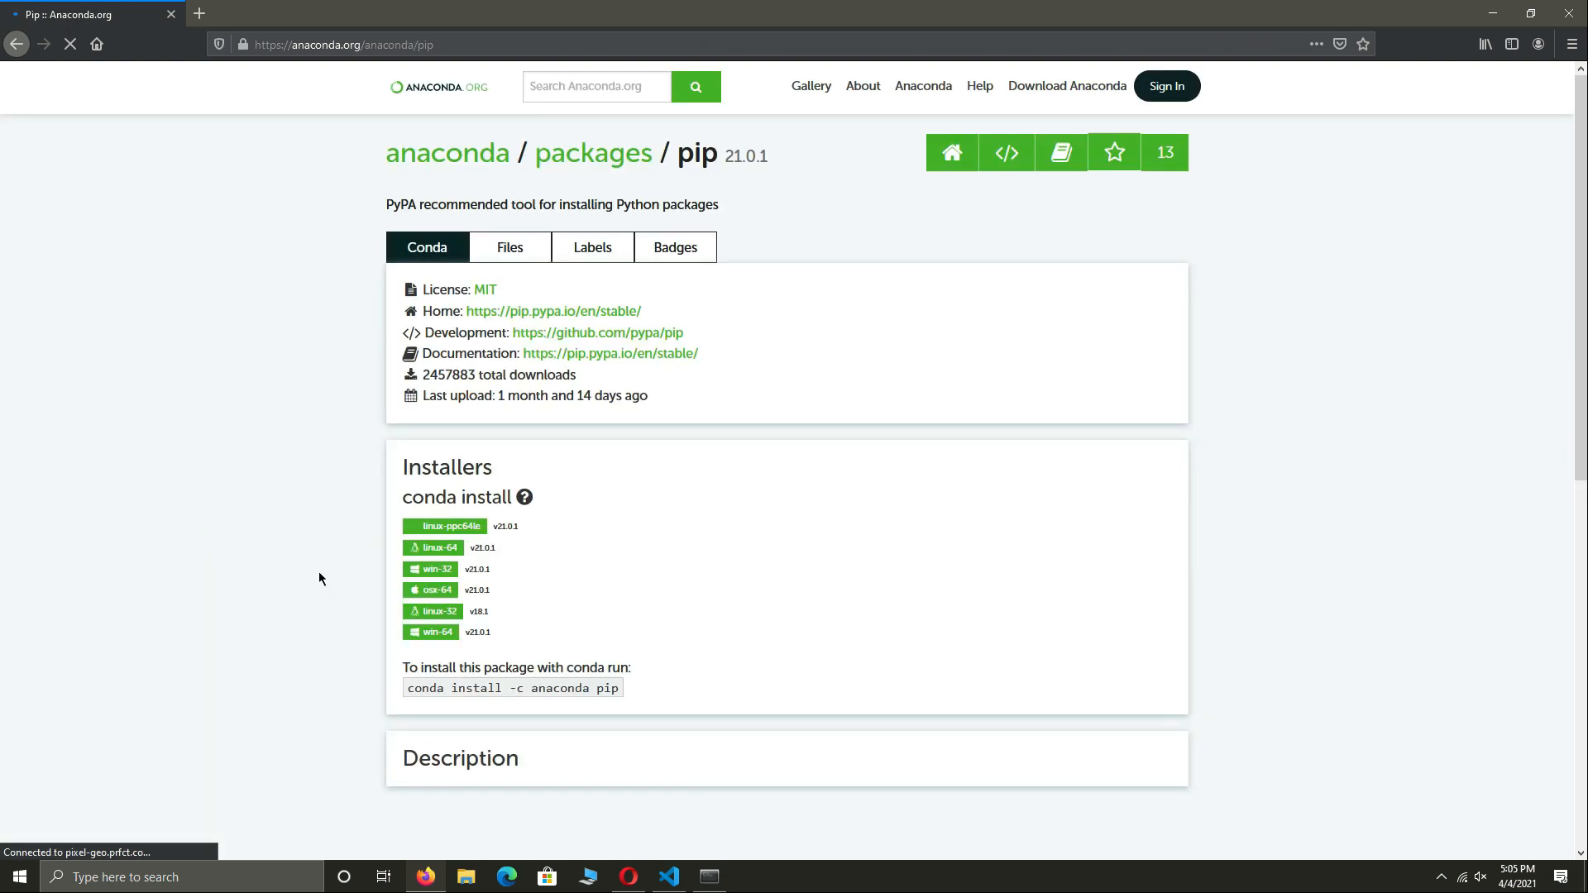
# Copy conda install -c anaconda pip, run it in Anaconda Prompt in the ml environment, confirm with y, and minimize Firefox.
pyautogui.moveTo(406, 687); pyautogui.dragTo(632, 695)
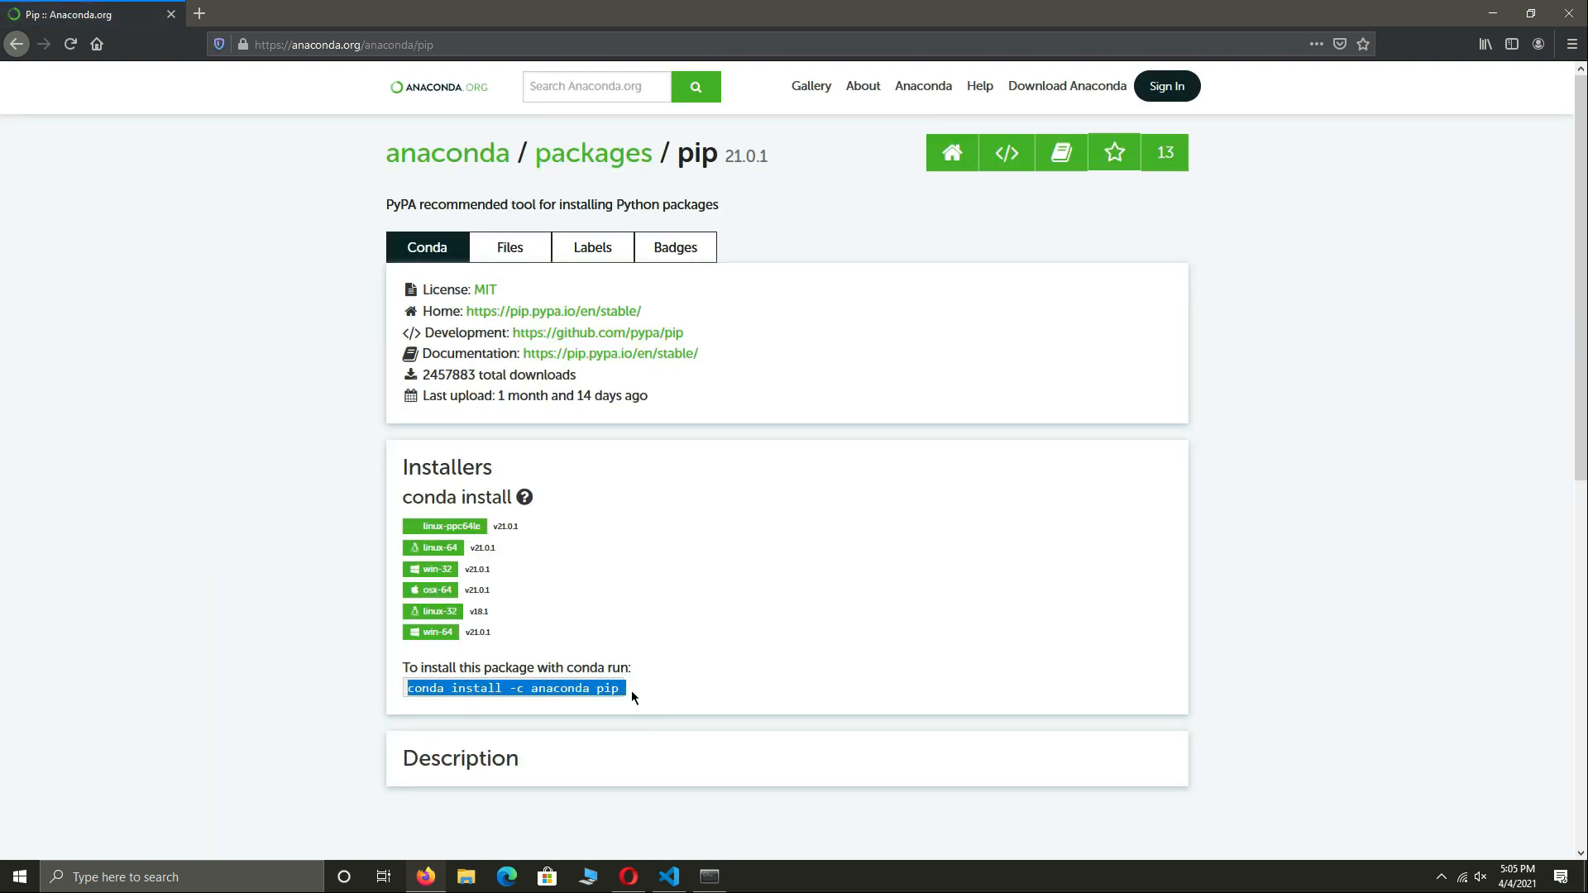
pyautogui.rightClick(577, 691)
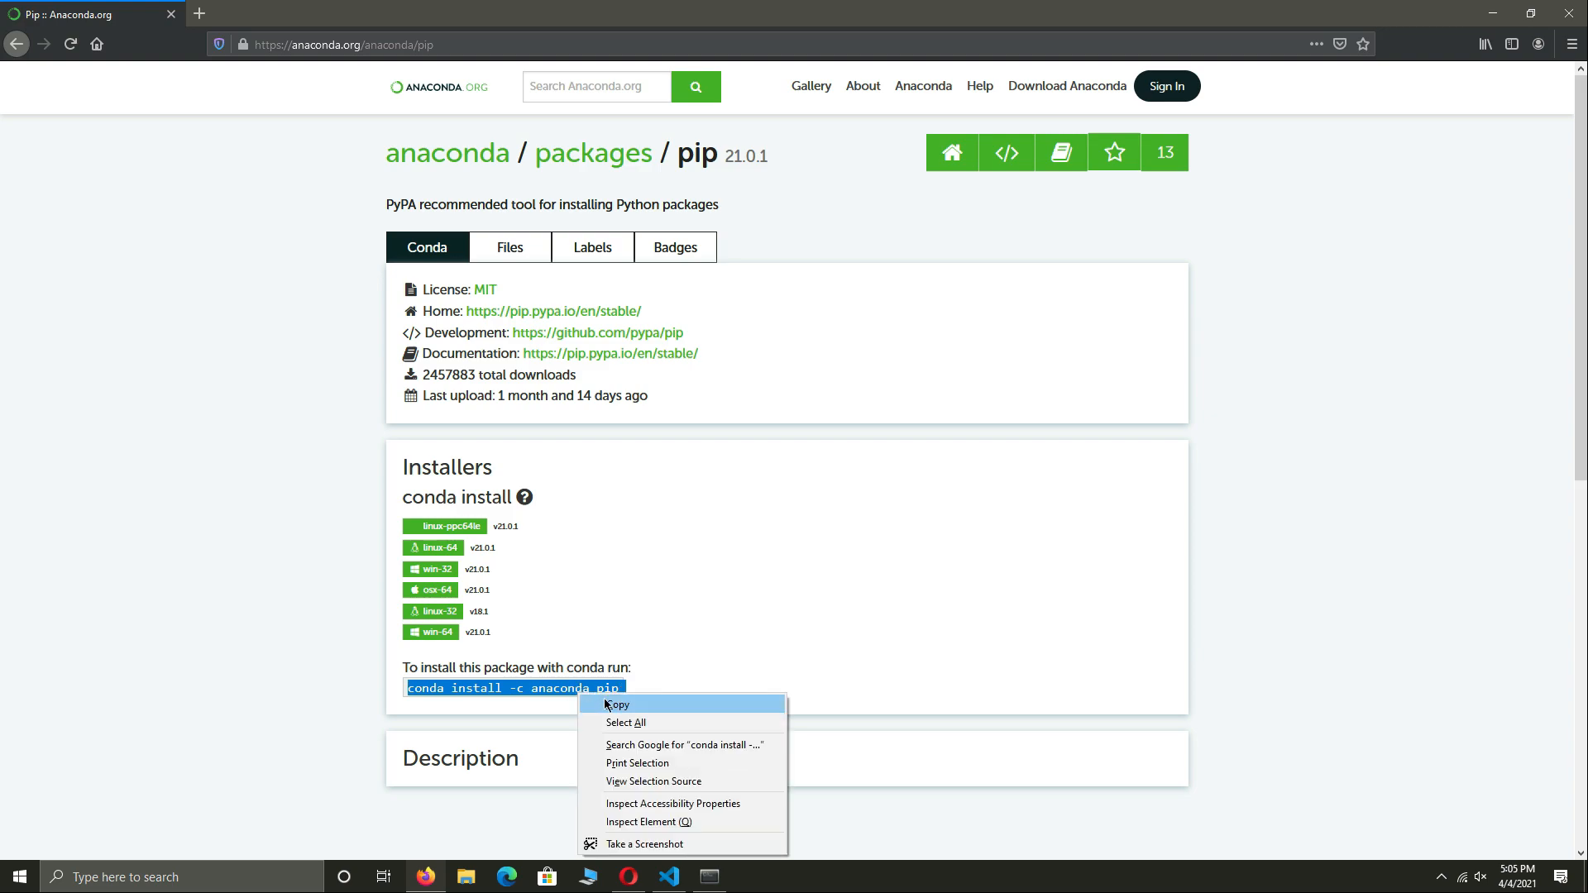
pyautogui.click(613, 705)
pyautogui.click(727, 883)
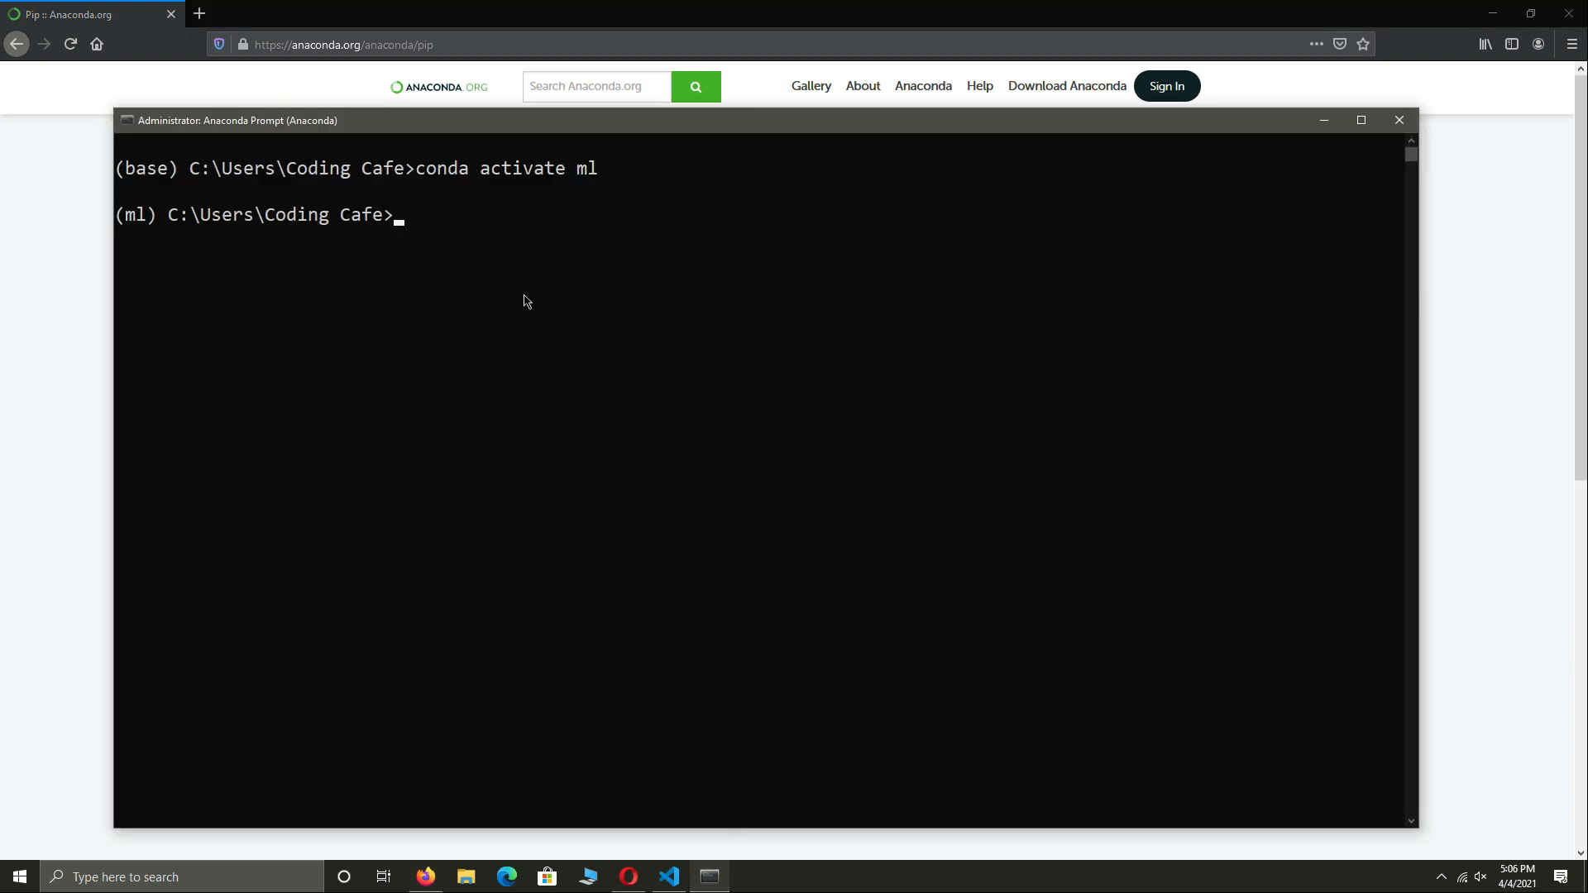
pyautogui.hotkey('ctrl', 'v')
pyautogui.press('Return')
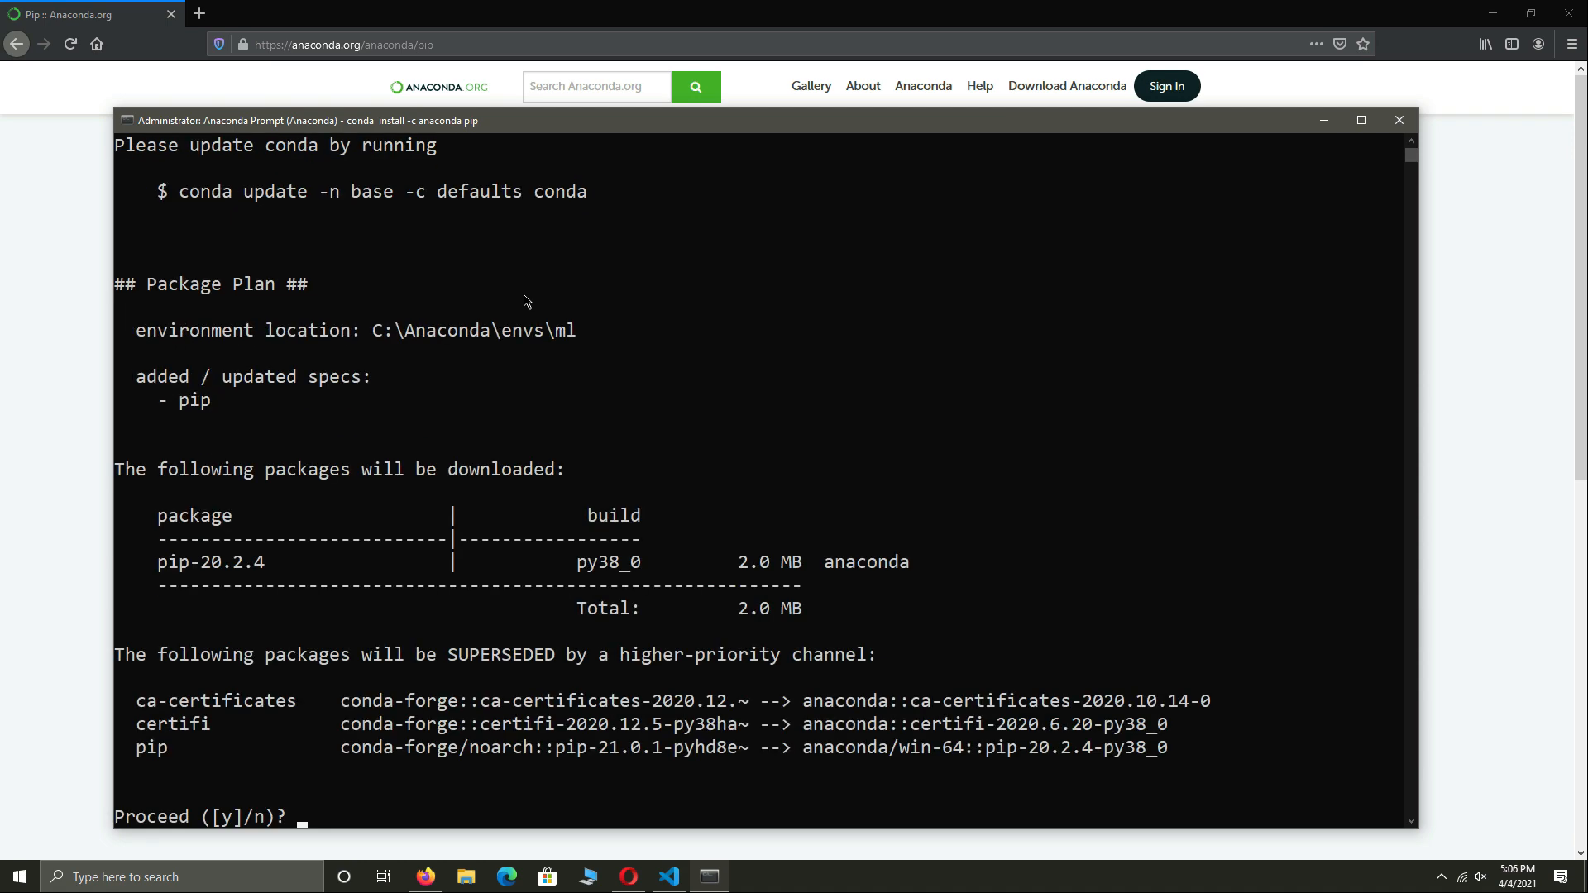
pyautogui.write('y')
pyautogui.press('Return')
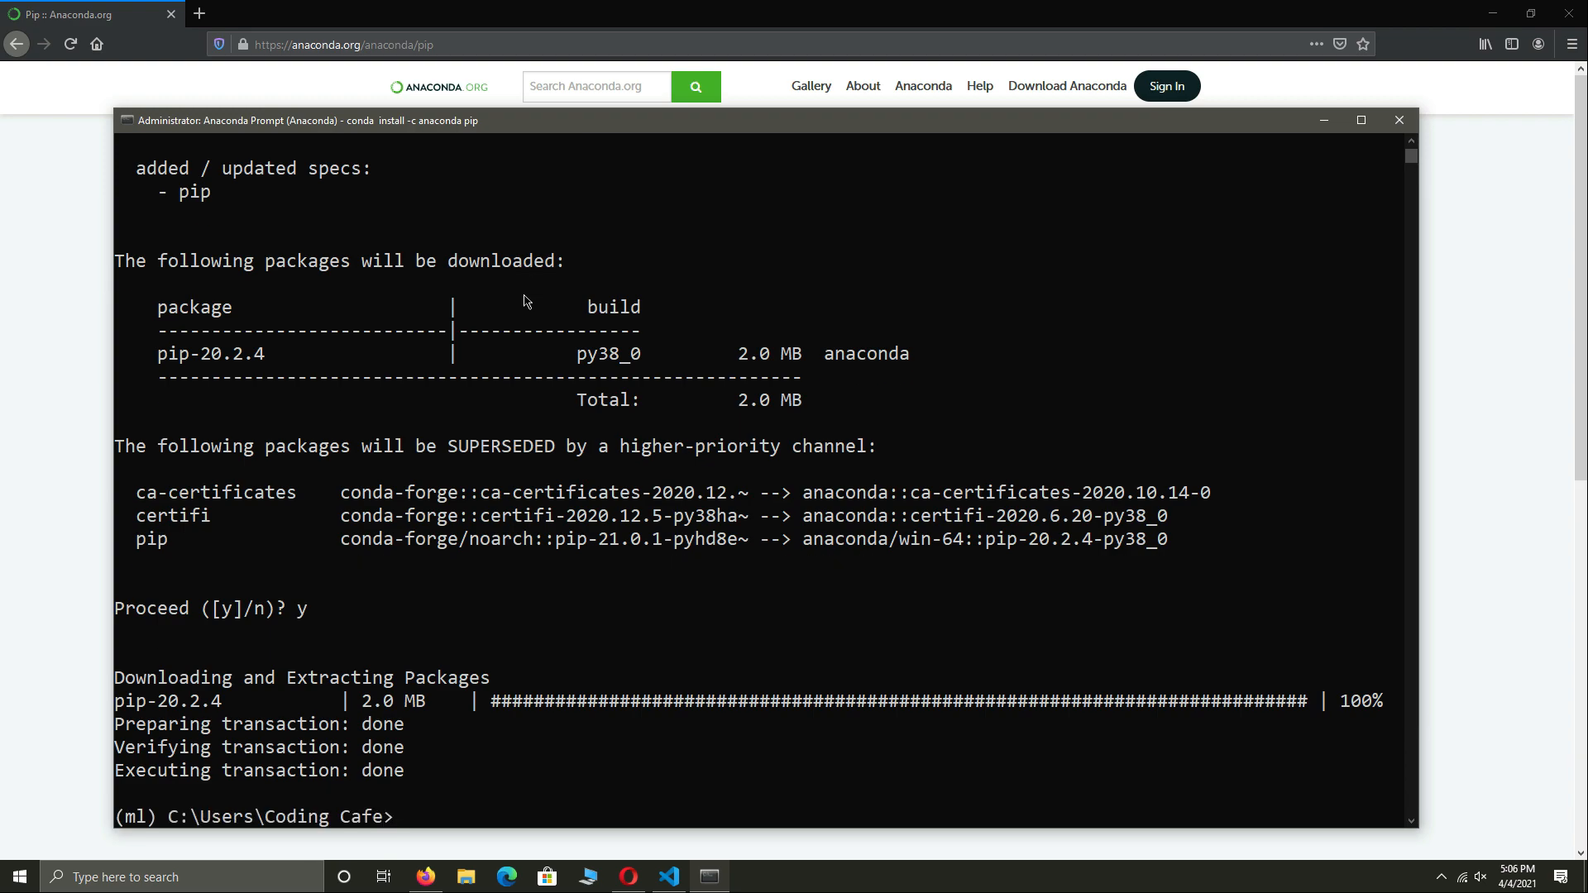
pyautogui.click(1493, 14)
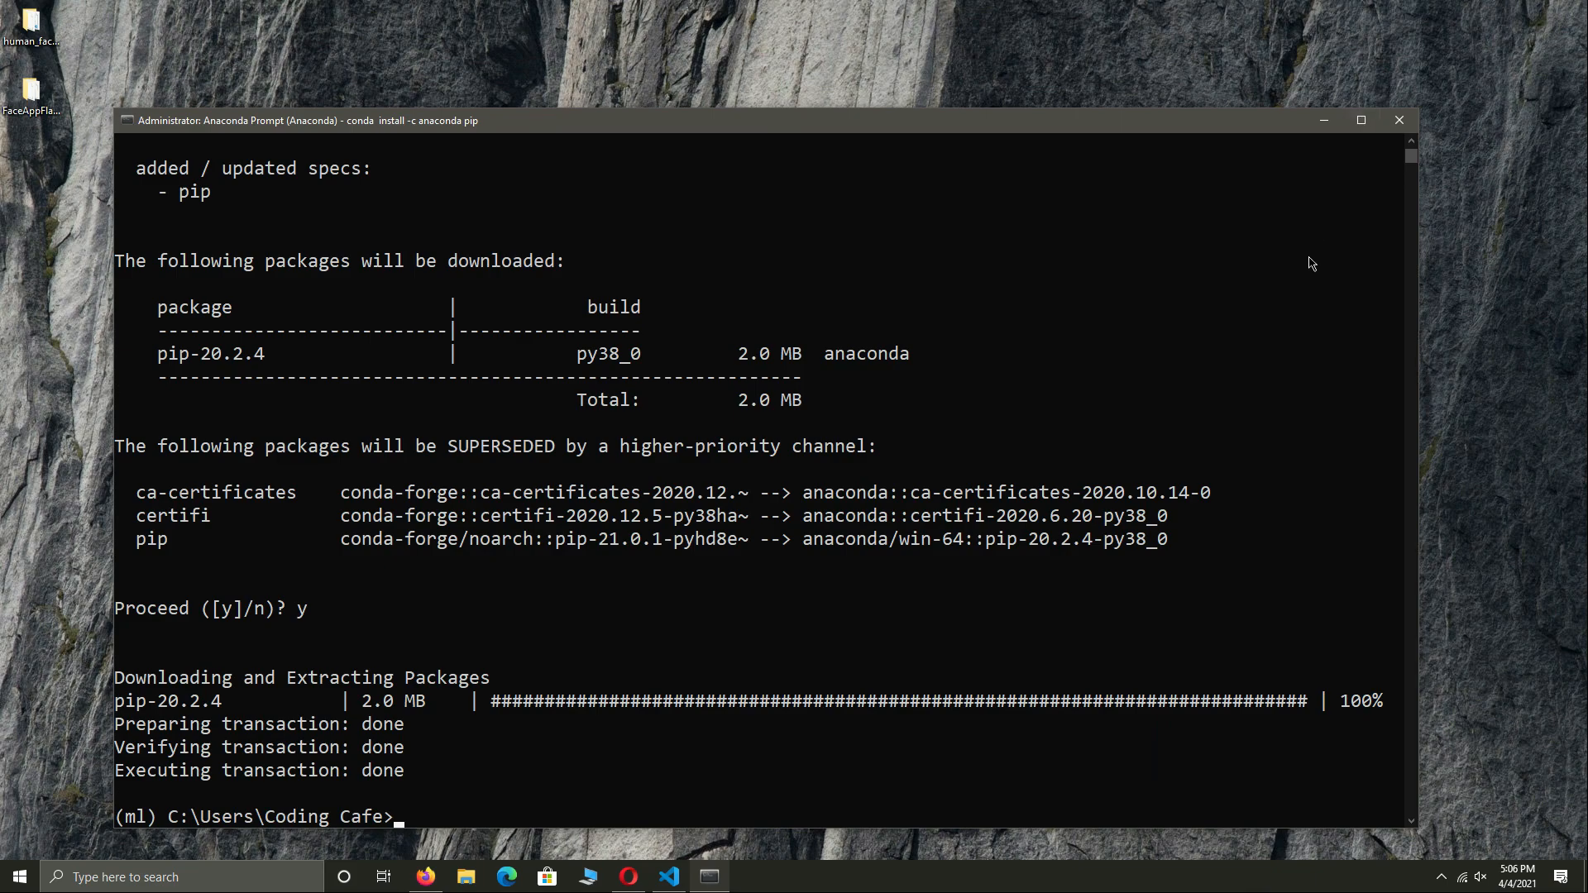